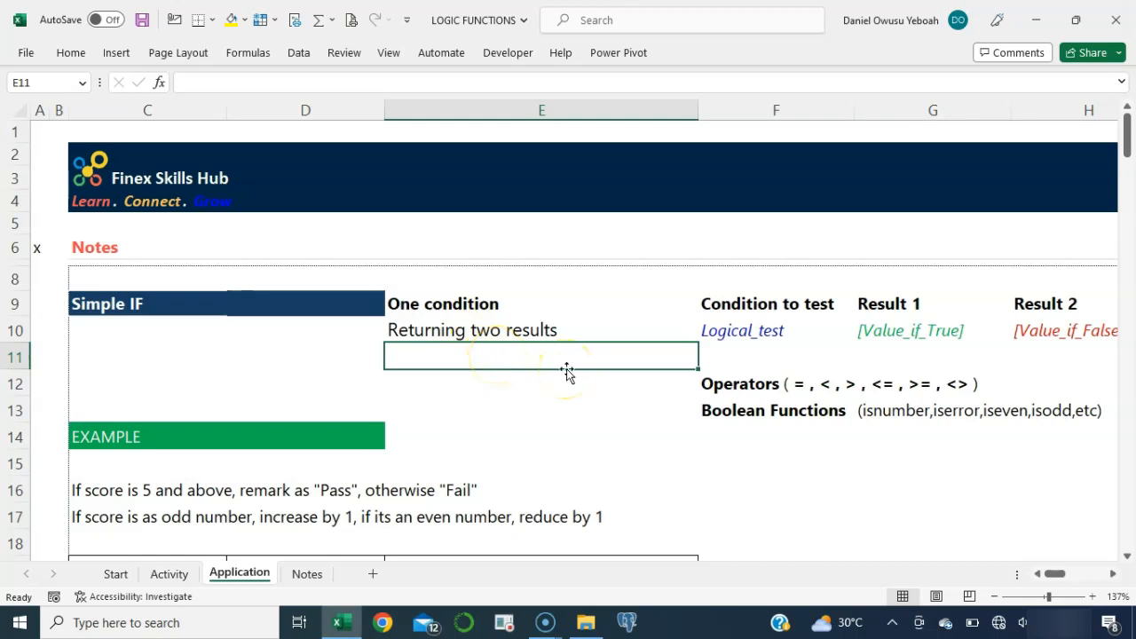
- Enter the note "True / False" in E11, under "Returning two results"
text(T)
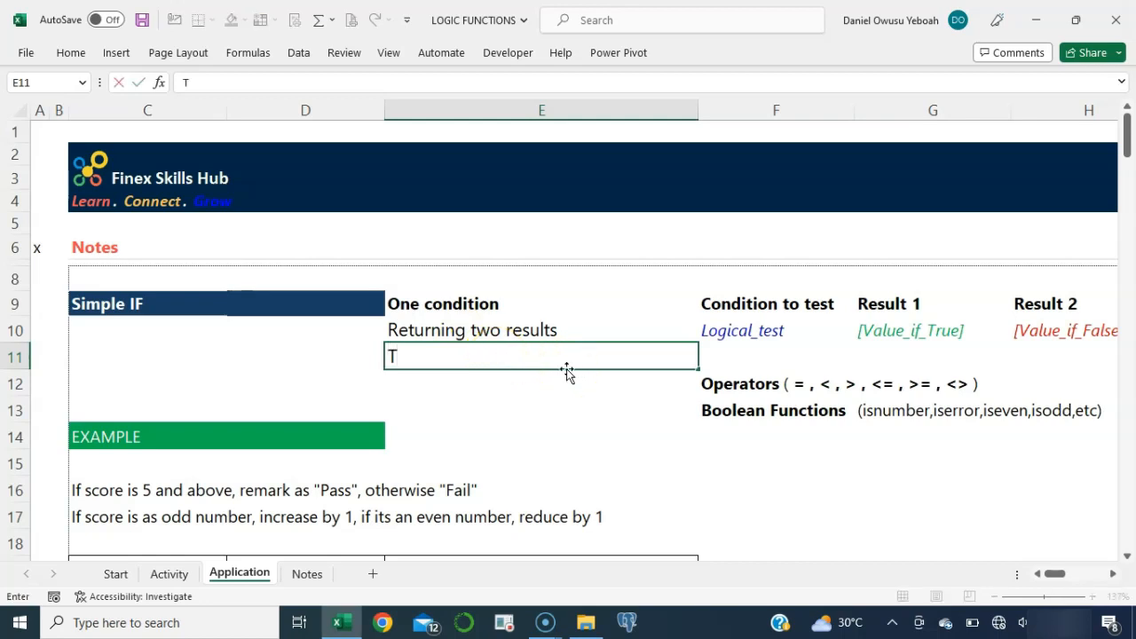
text(rue / False)
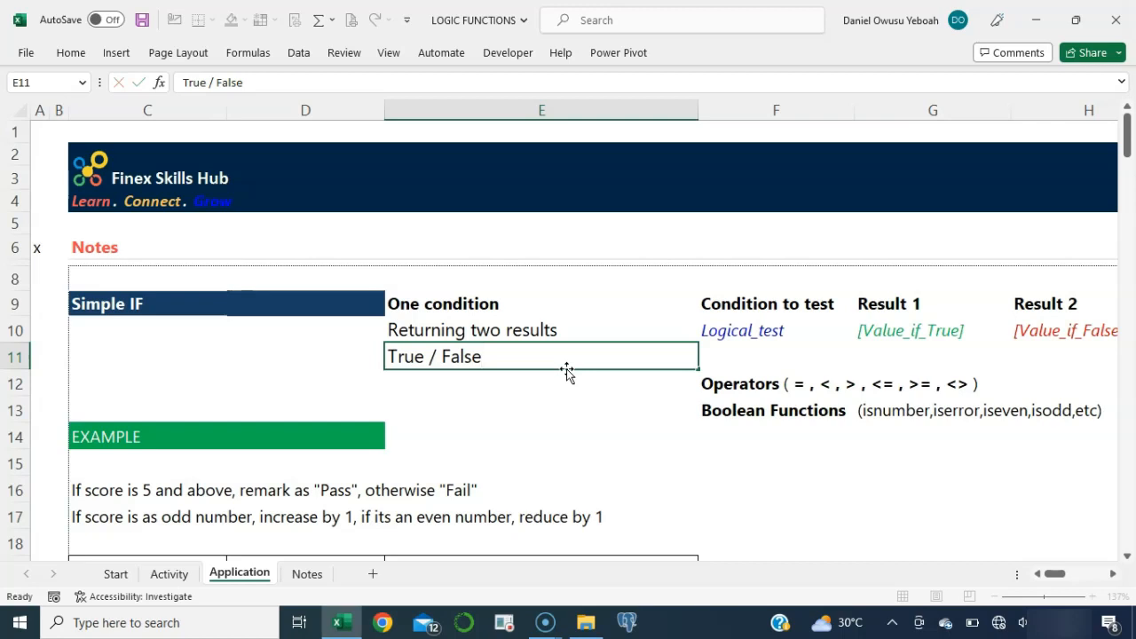
key(Tab)
scroll(661, 339, right, 2)
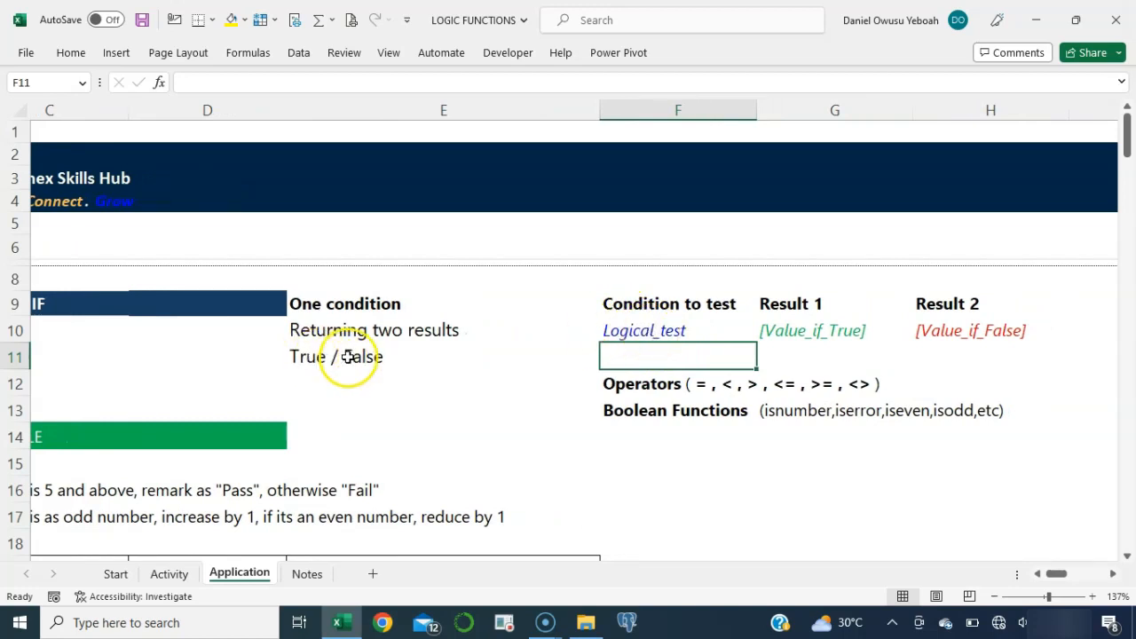
drag(773, 338, 821, 347)
drag(925, 330, 951, 360)
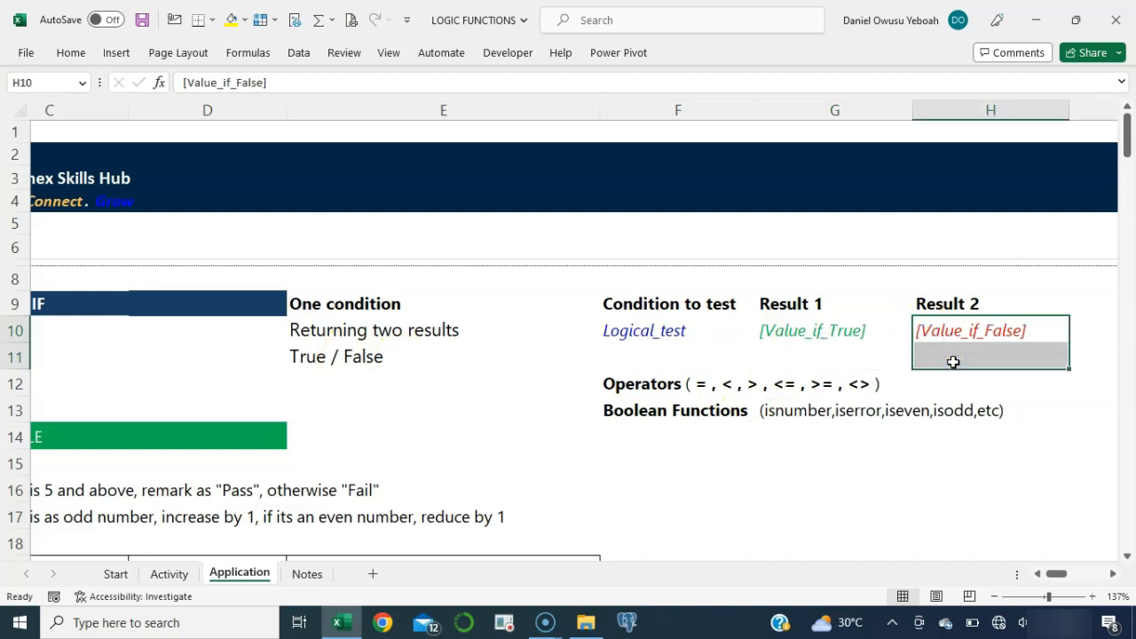
double_click(474, 388)
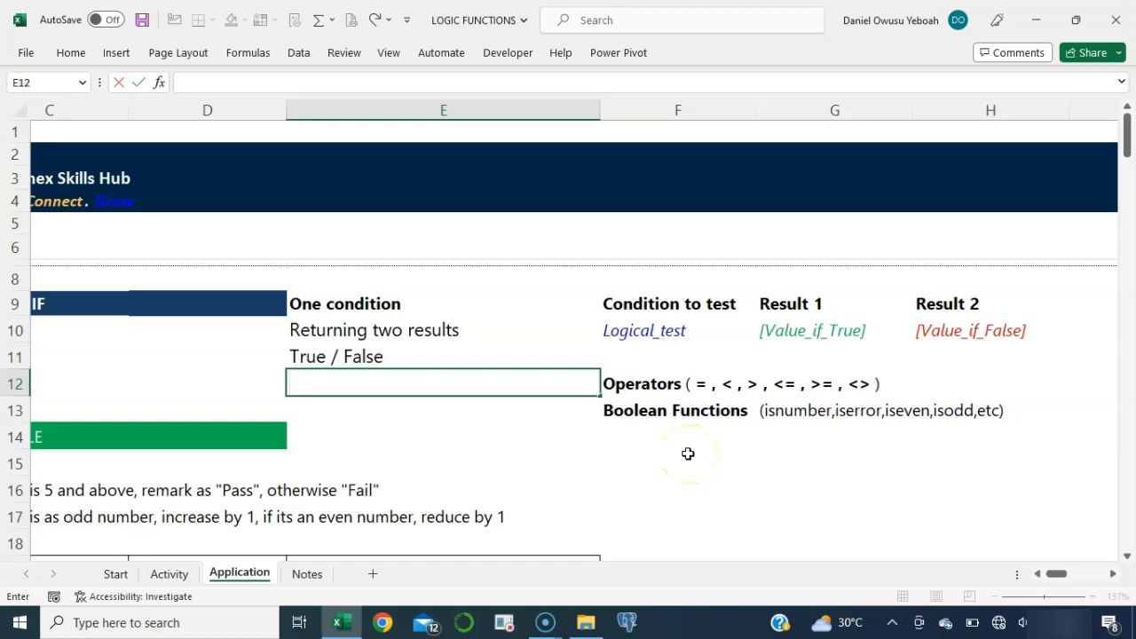
key(Escape)
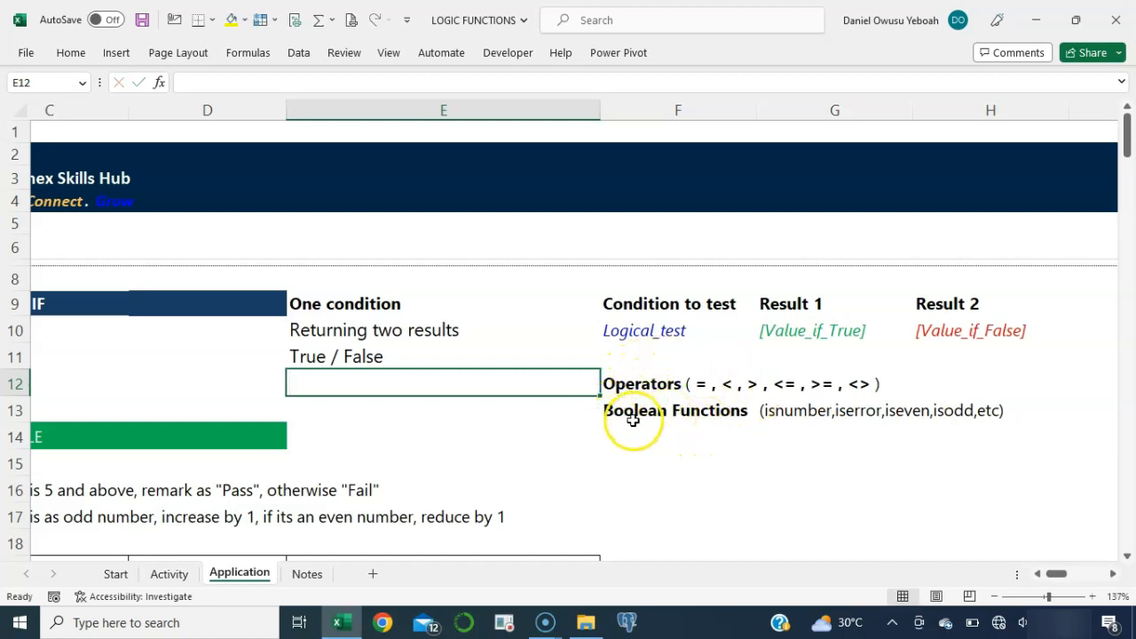
scroll(583, 441, left, 3)
scroll(584, 444, right, 1)
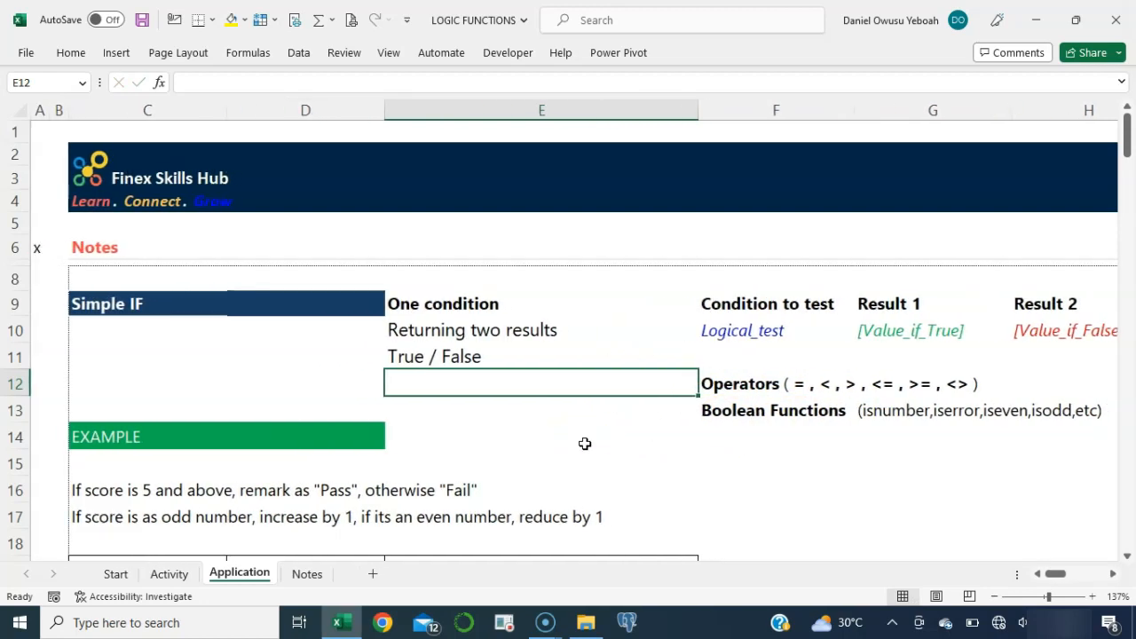
- Enter the remarks manually as fixed text: Fail in E20 and Pass in E21 through E23
scroll(584, 444, down, 4)
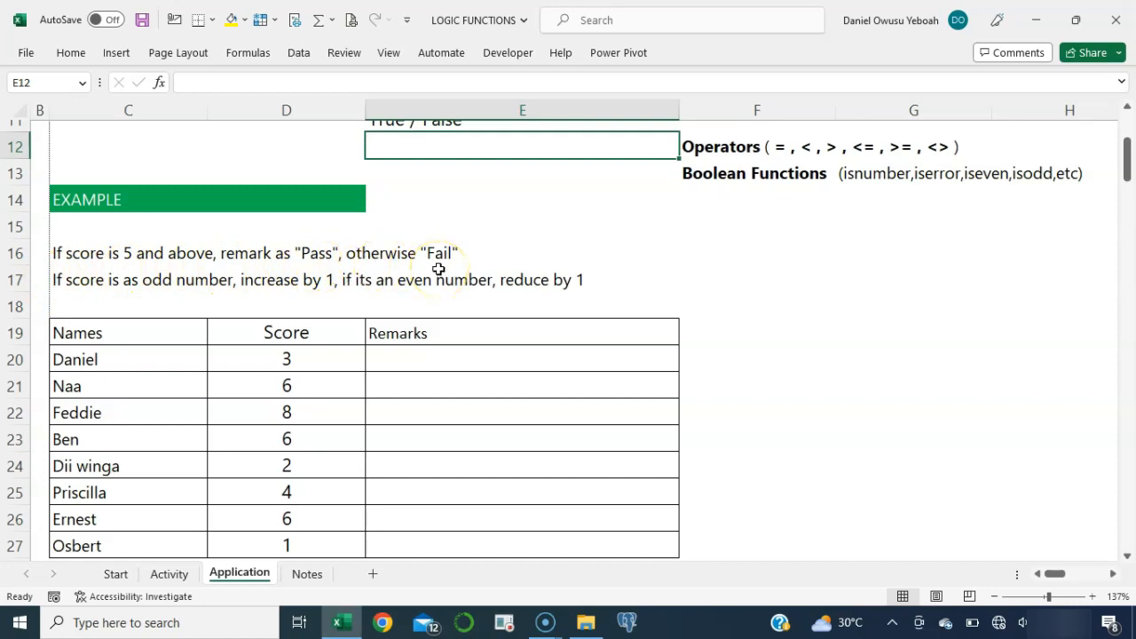
click(412, 355)
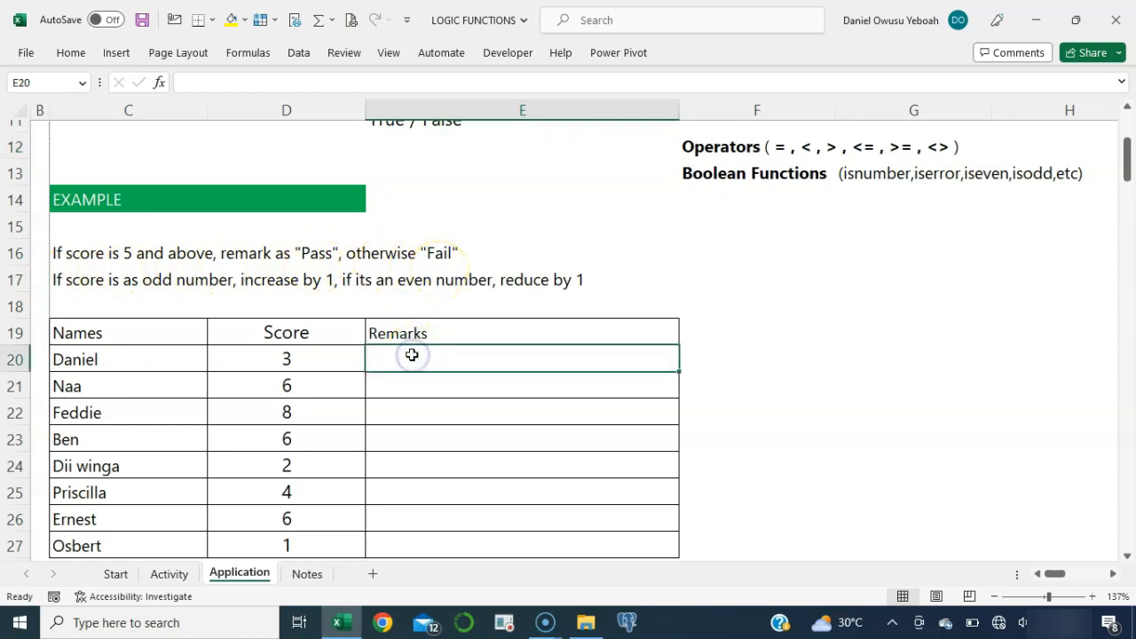
key(F2)
key(BackSpace)
text(Fail)
key(Return)
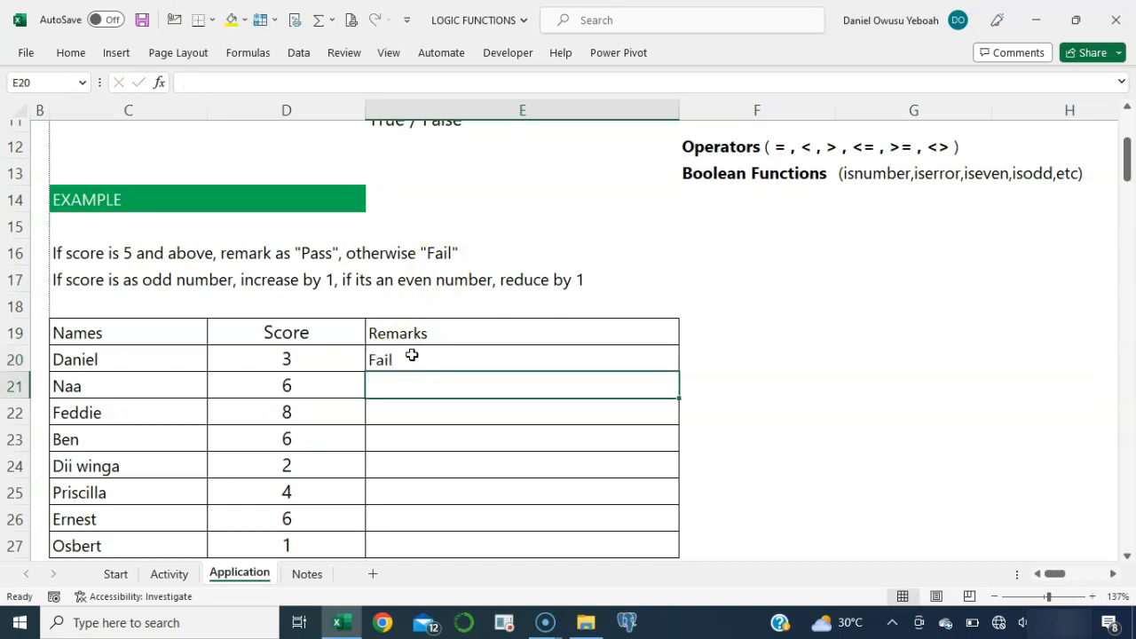
text(Pass)
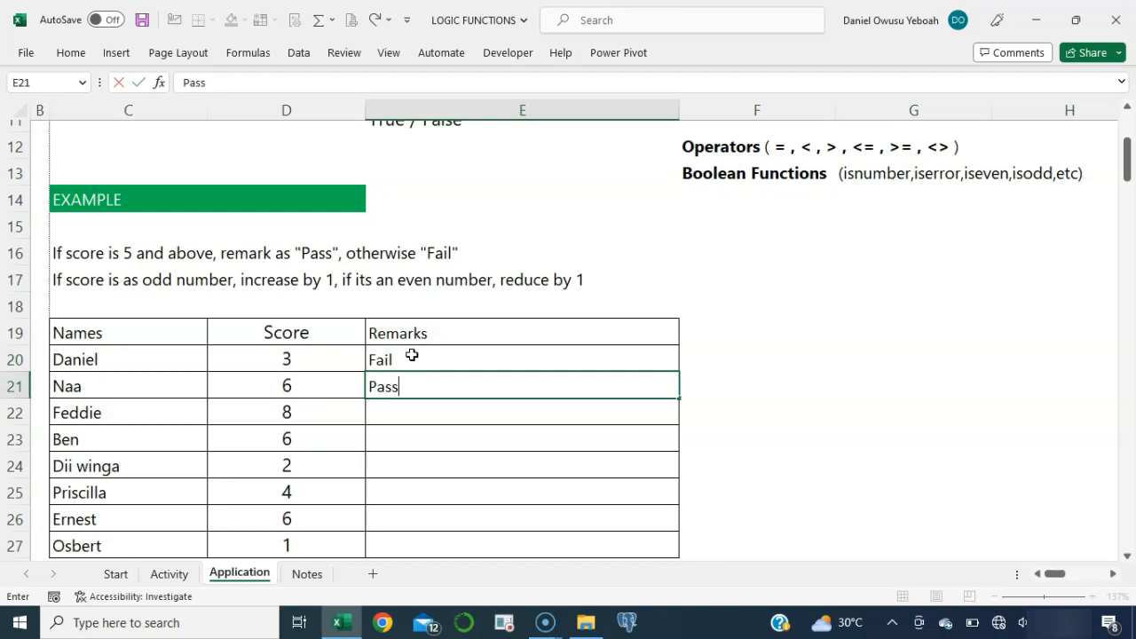
key(Return)
text(Pass)
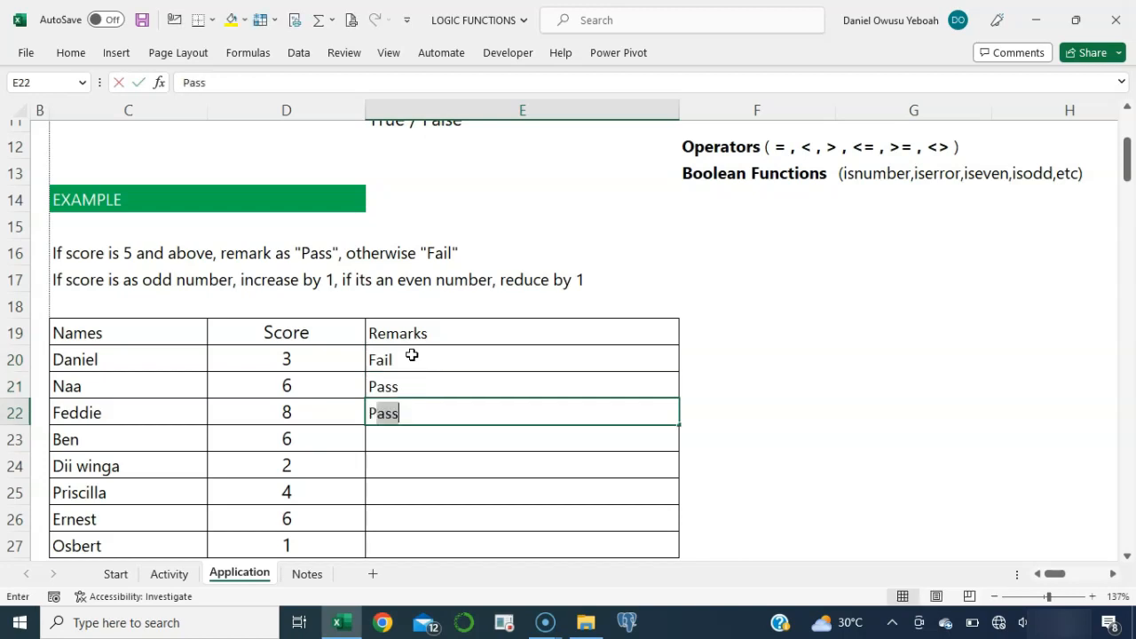
key(Return)
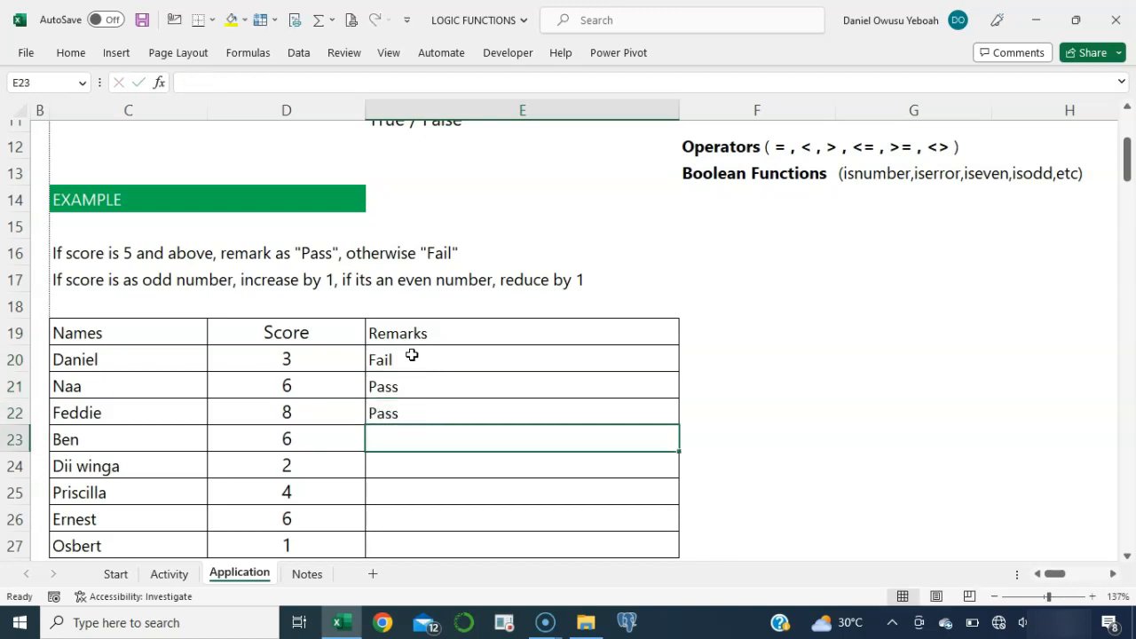
key(ctrl+d)
key(Up)
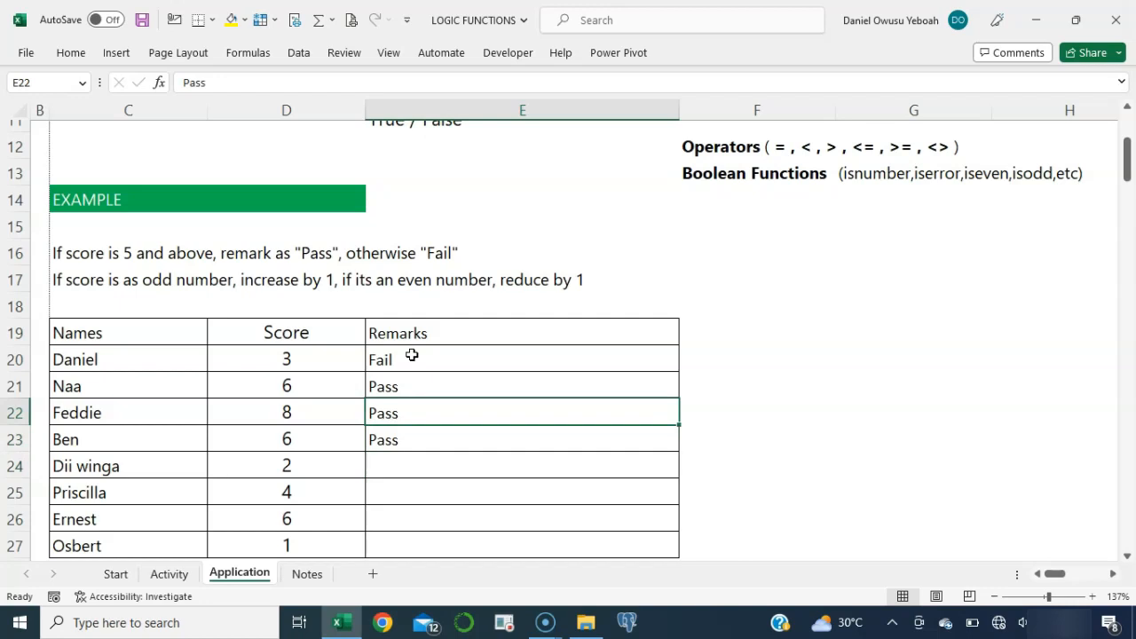
- Try a score of 7 in D20 against the fixed remark and undo the change
click(304, 356)
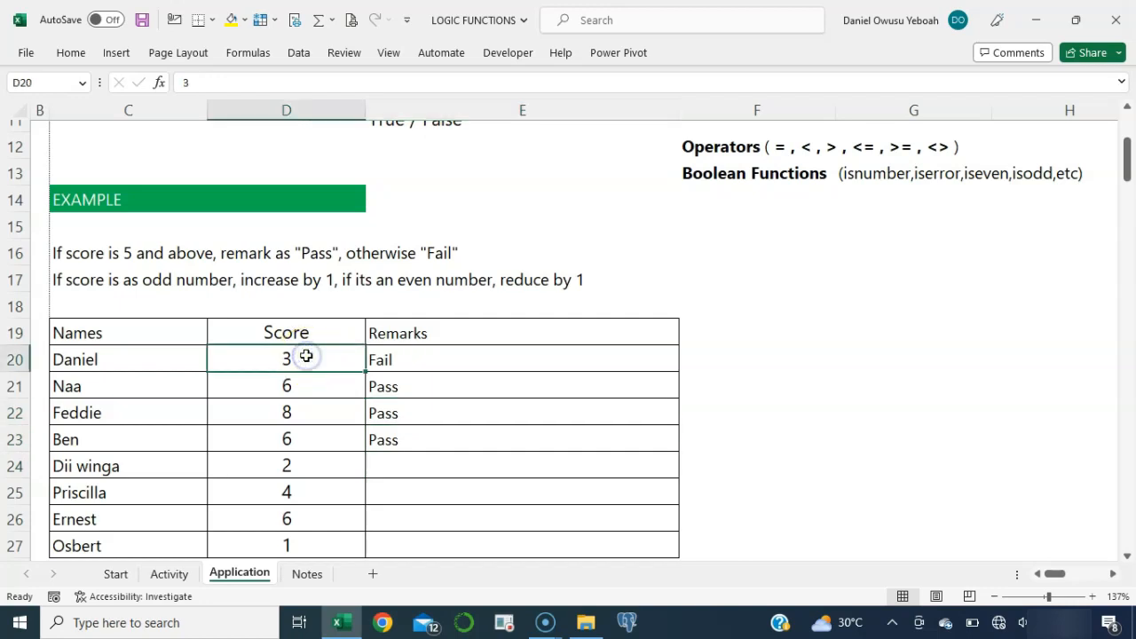
text(7)
key(Return)
click(376, 363)
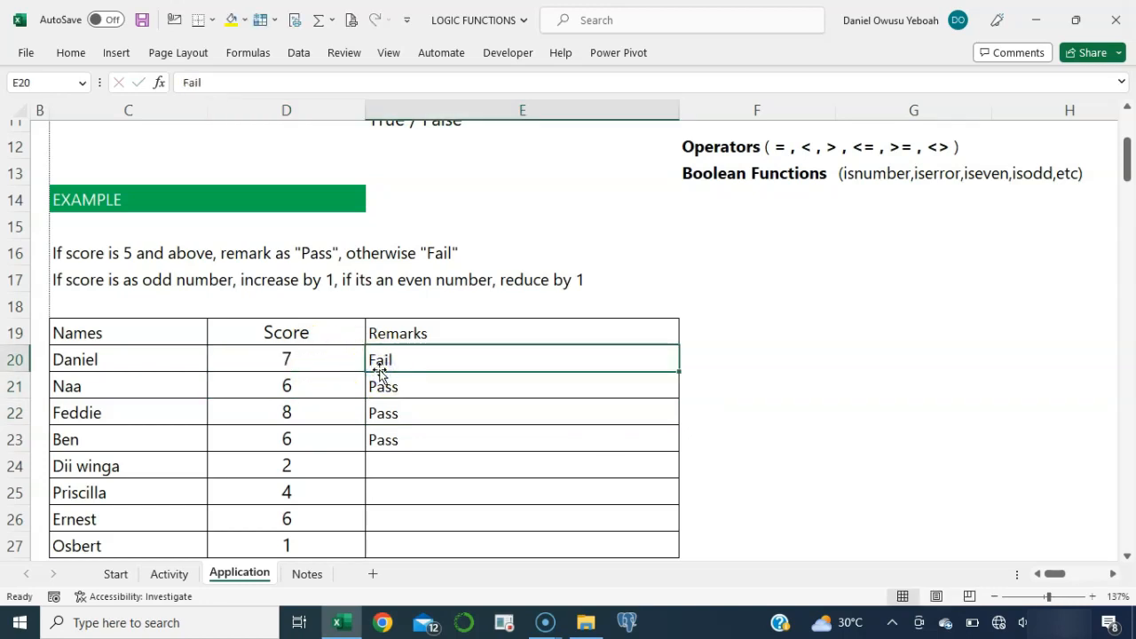
key(ctrl+z)
- Clear the manually entered remarks in E20:E23
key(ctrl+shift+Down)
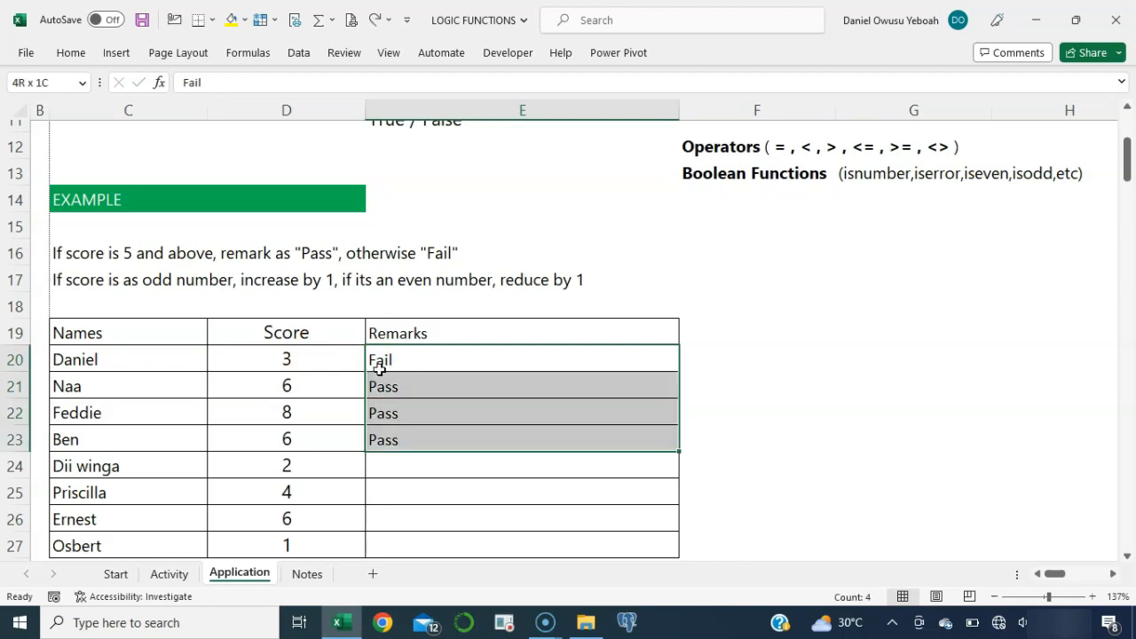
key(Delete)
click(402, 364)
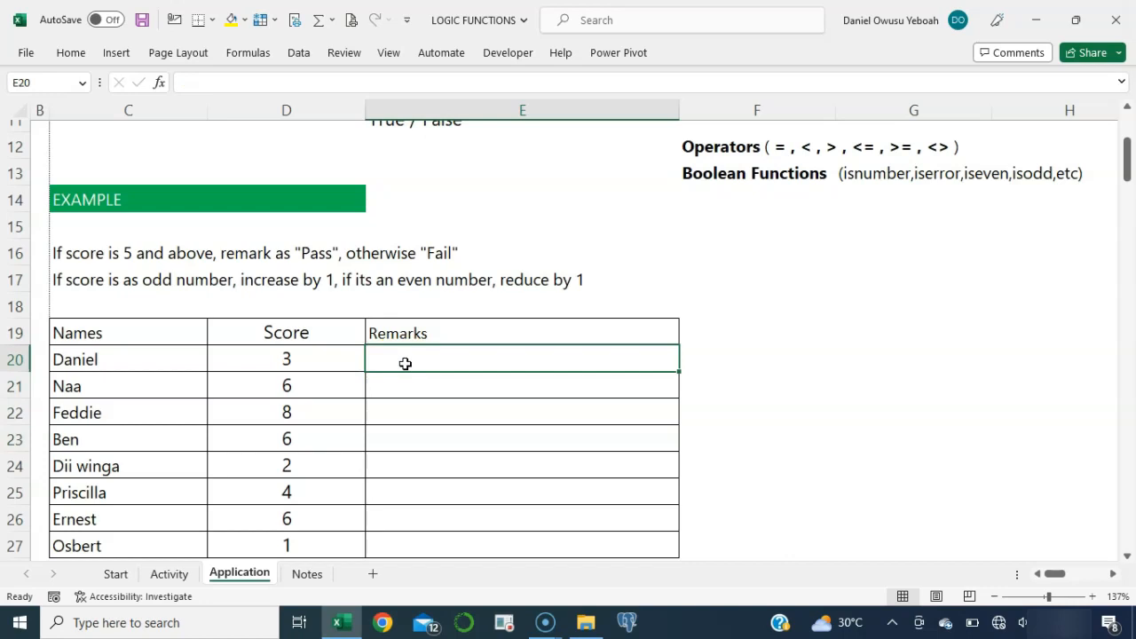
- Enter the logical test =D20>=5 in E20 and fill it down through E27
click(304, 362)
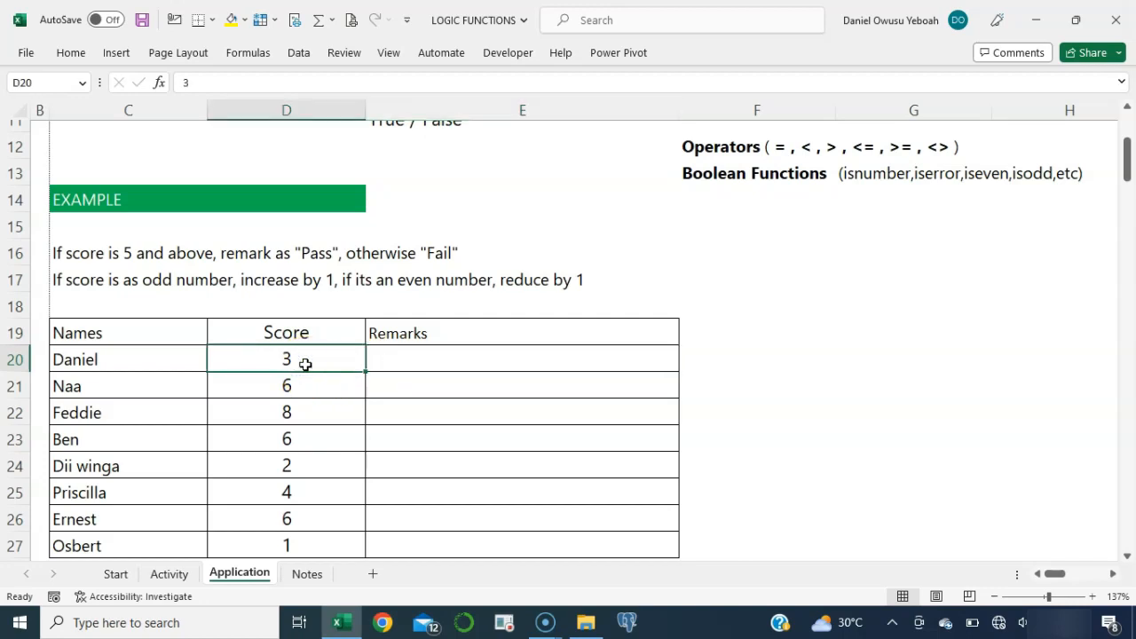
click(311, 361)
click(376, 361)
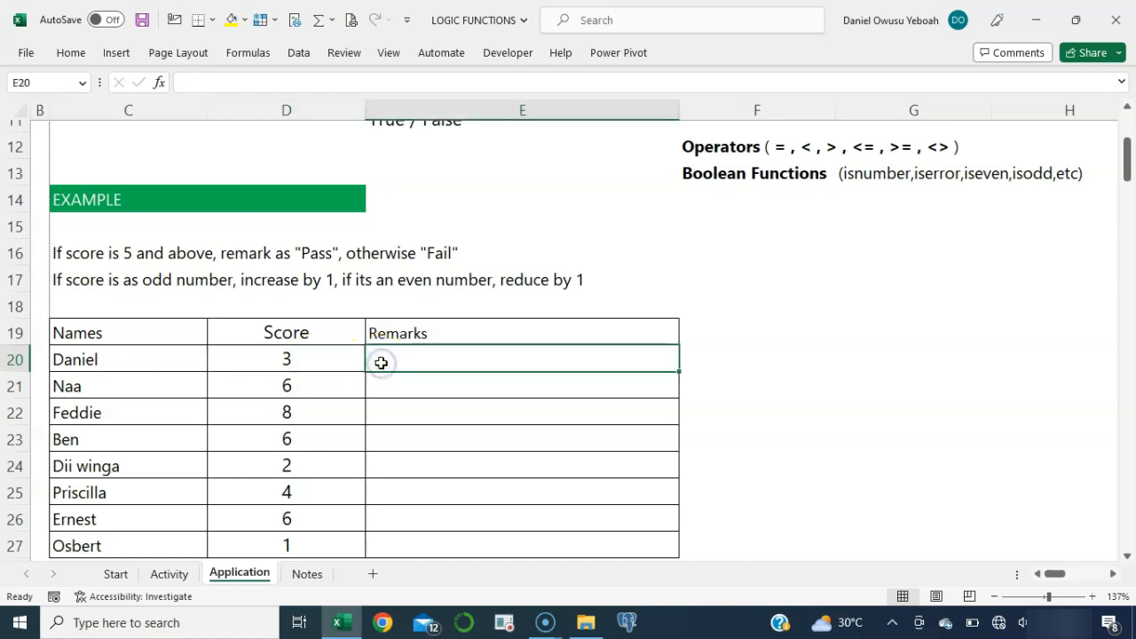
text(=)
key(Left)
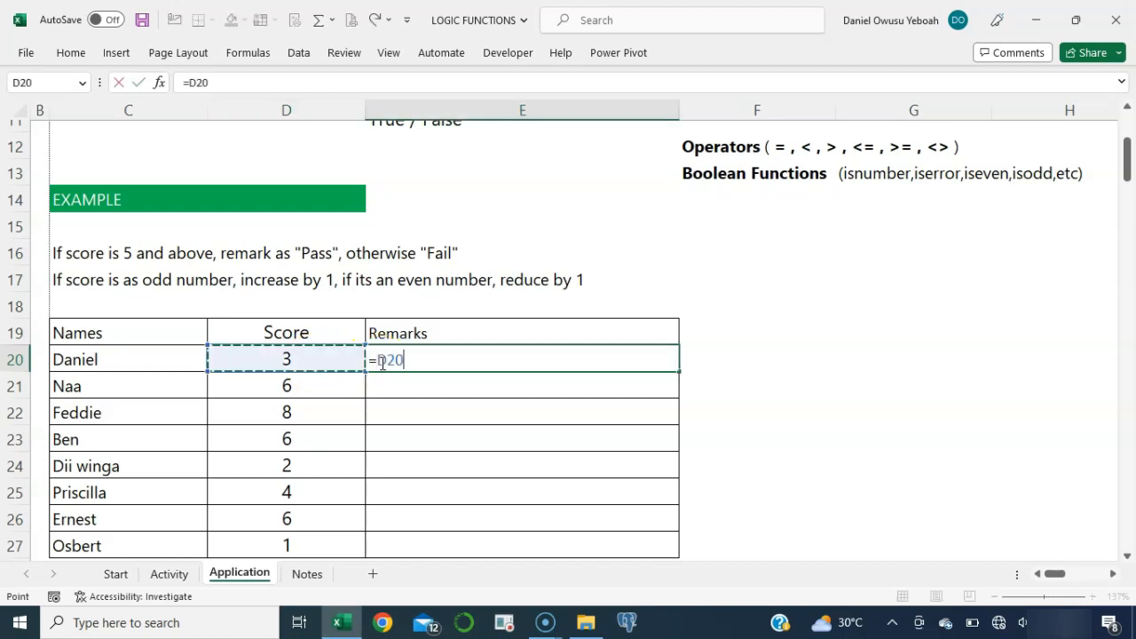
text(>=5)
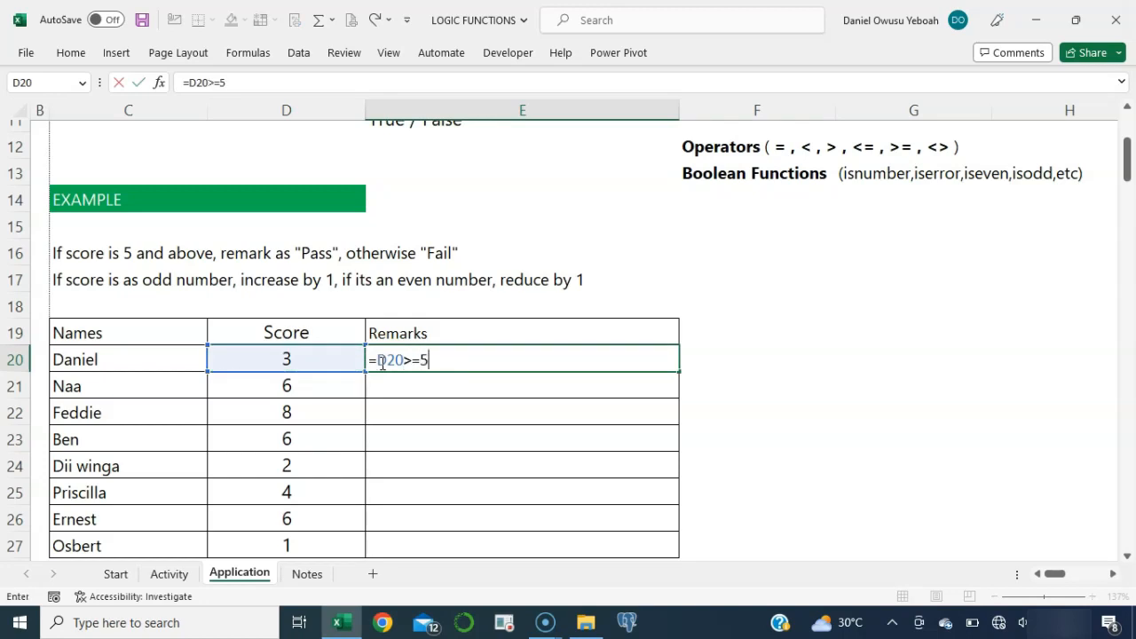
key(Return)
click(449, 358)
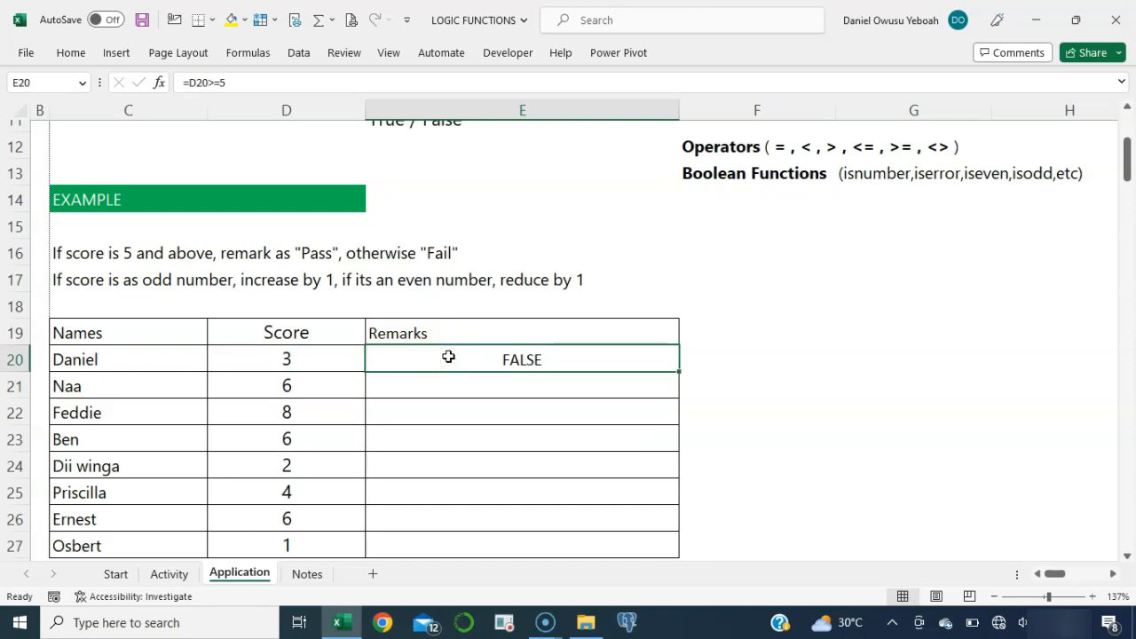
drag(679, 371, 670, 552)
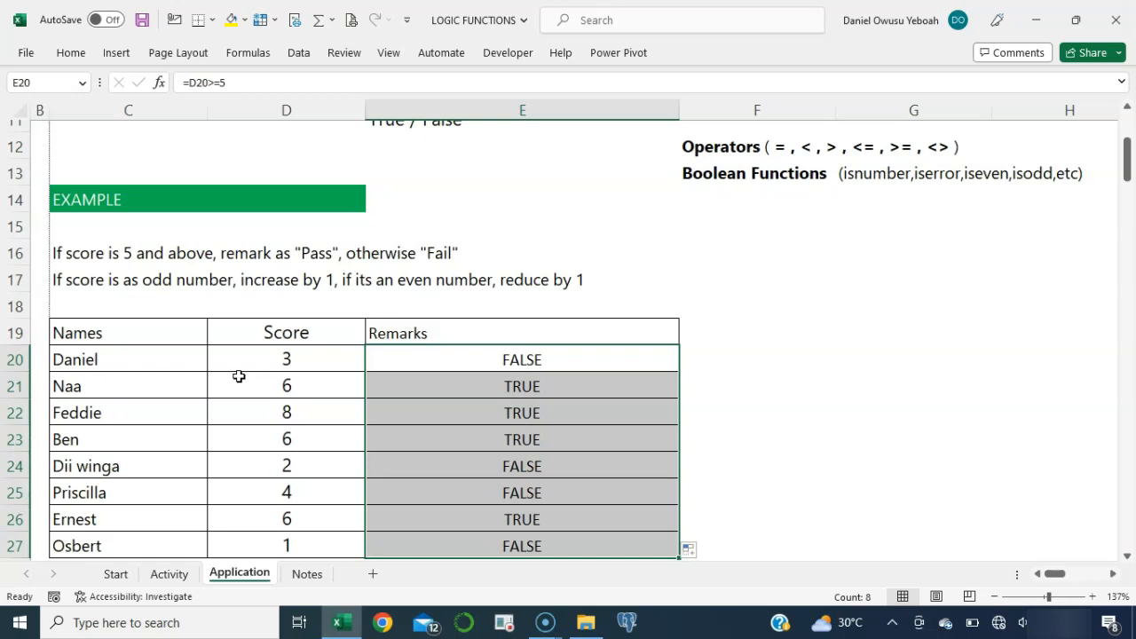
- Review the logical test in E20 and clear its filled copies from E21:E27
double_click(502, 355)
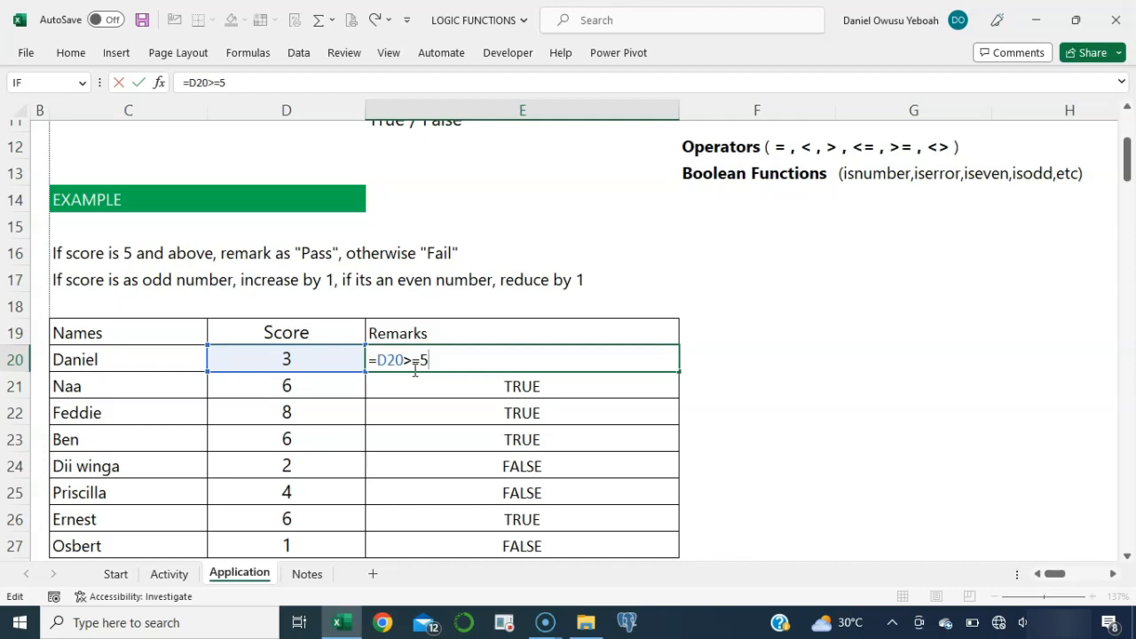
key(ctrl+Return)
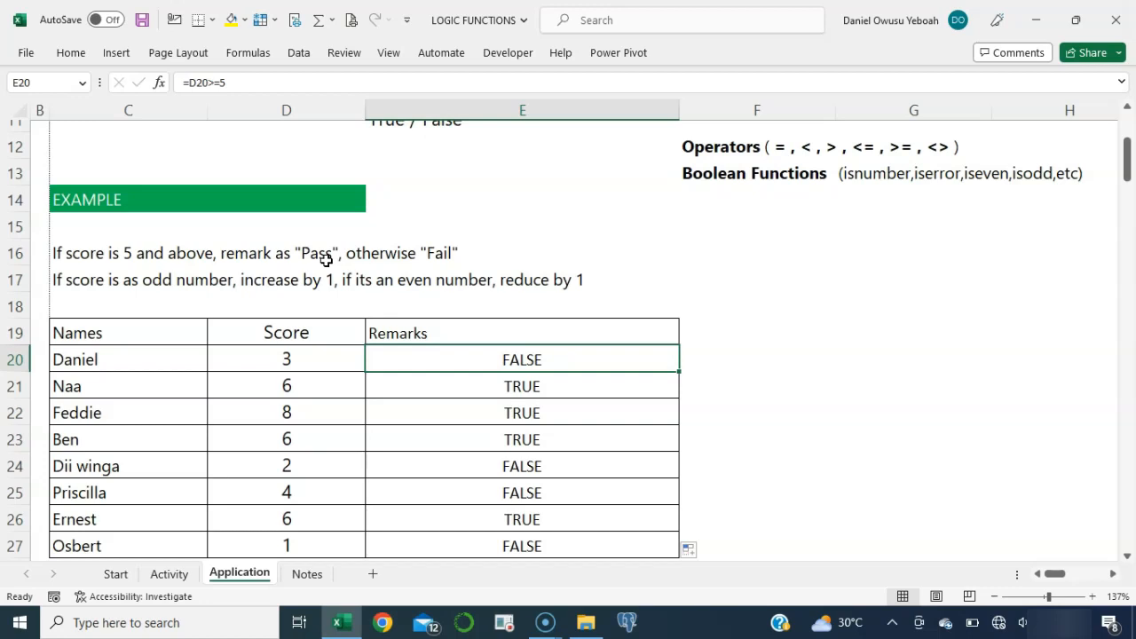
key(Down)
key(ctrl+shift+Down)
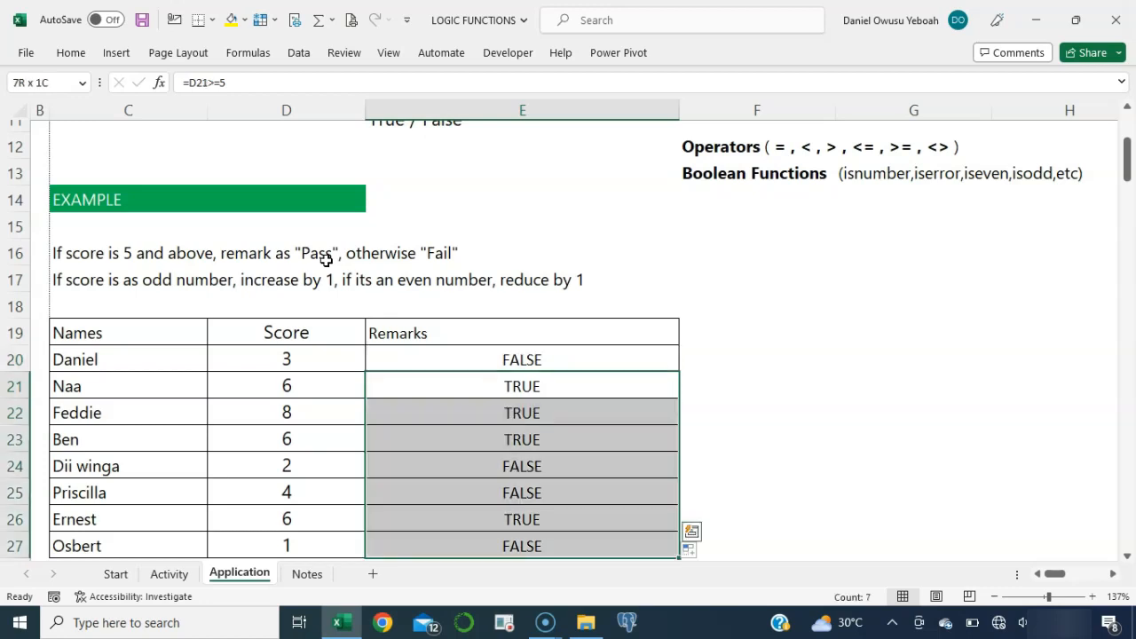
key(Delete)
- Reopen the formula in E20 and remove its logical test, keeping only the equals sign
click(519, 355)
double_click(520, 352)
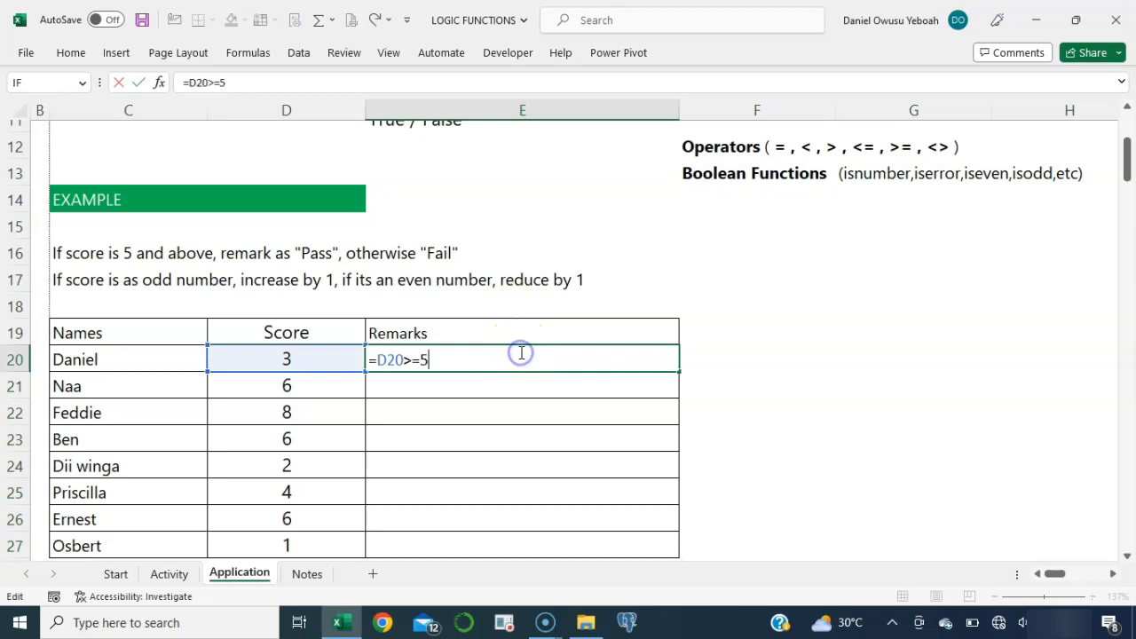
click(428, 359)
drag(429, 359, 377, 360)
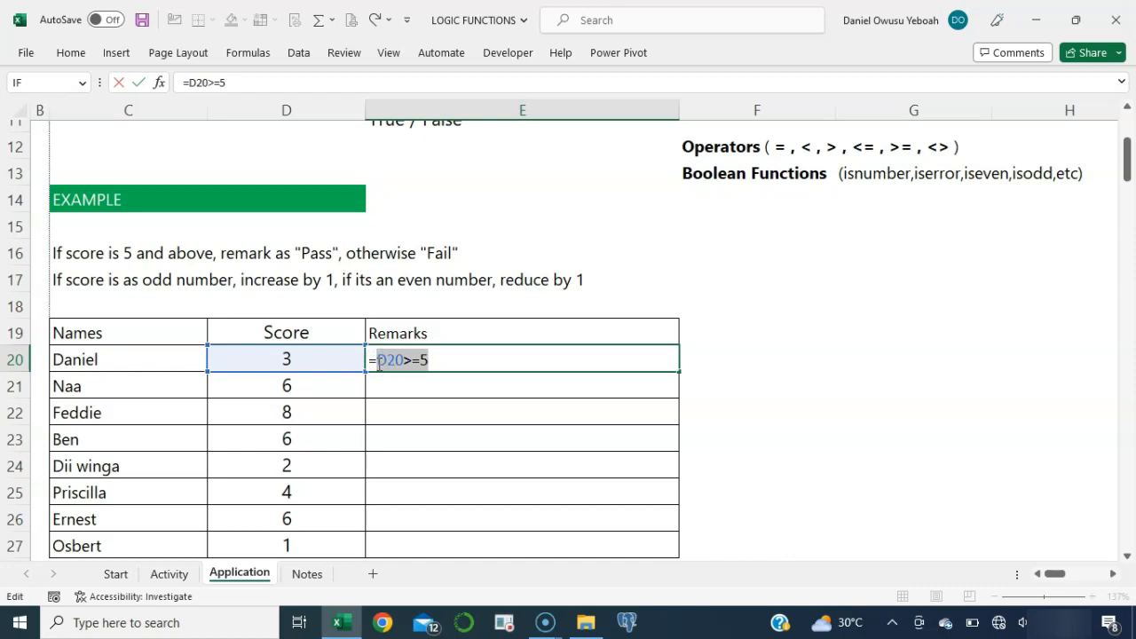
key(BackSpace)
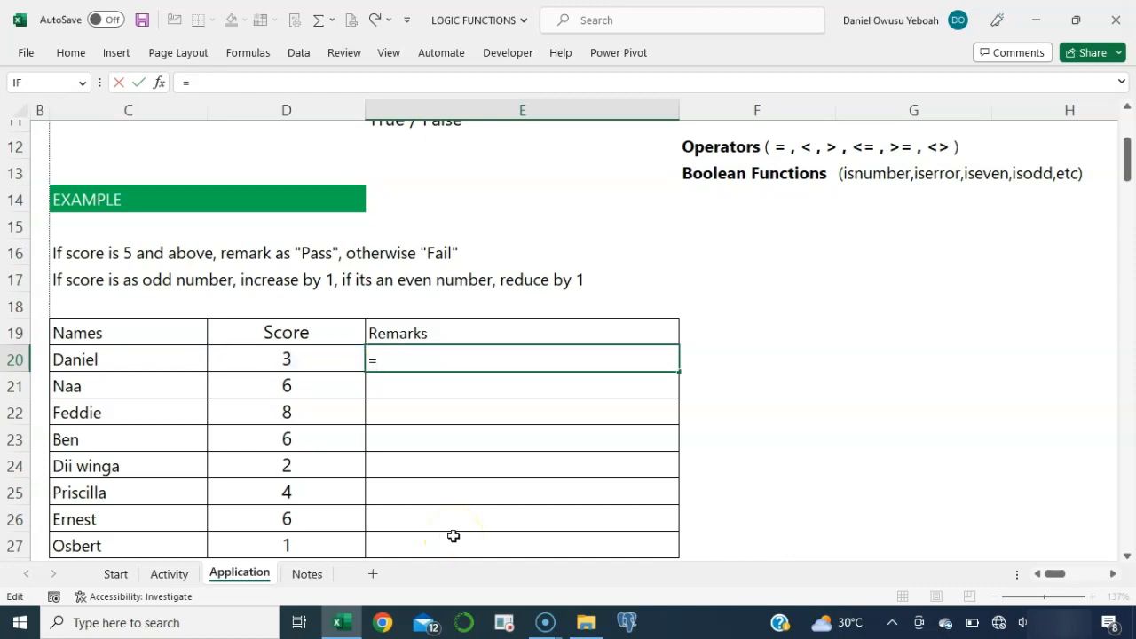
- Complete the formula in E20 as =IF(D20>=5,"Pass","Fail") and fill it down through E27
text(if)
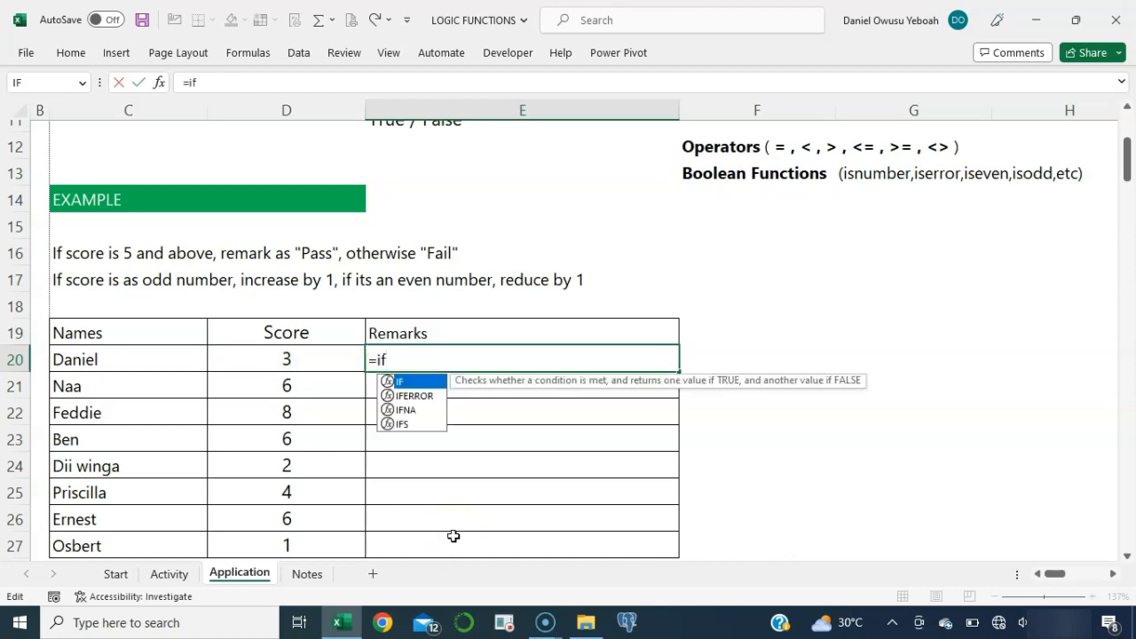
key(Tab)
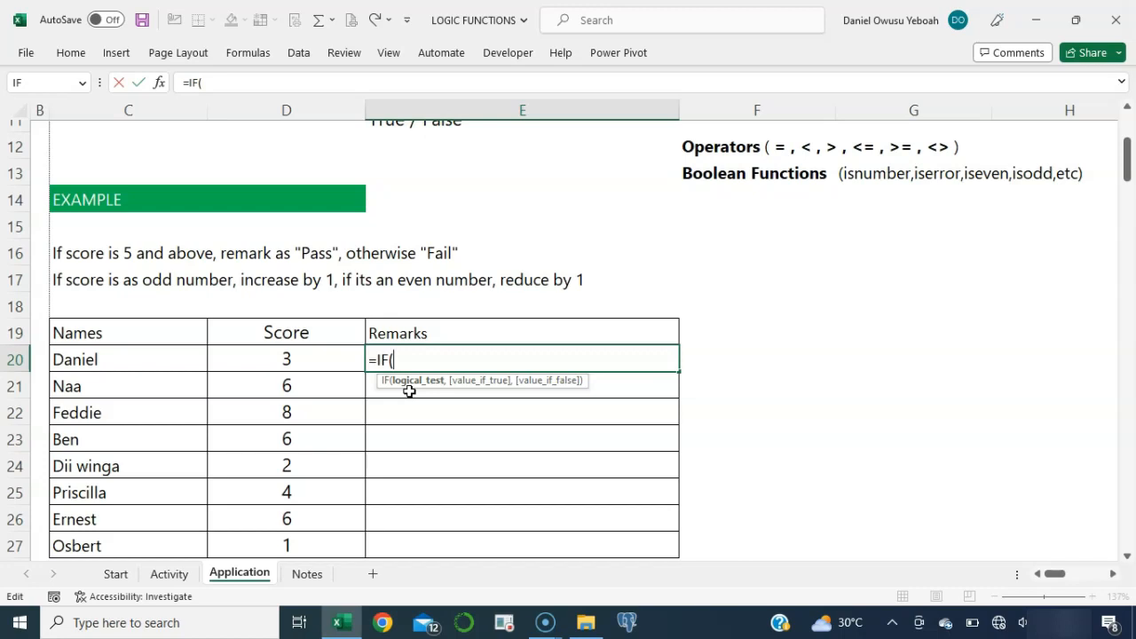
text(D20>=5)
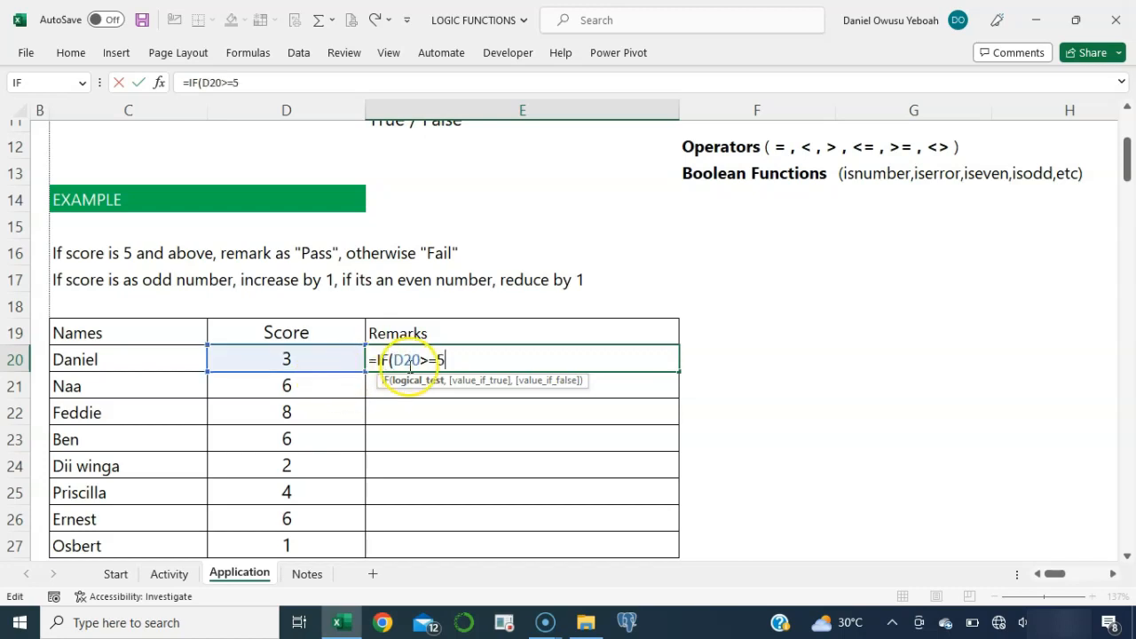
text(,)
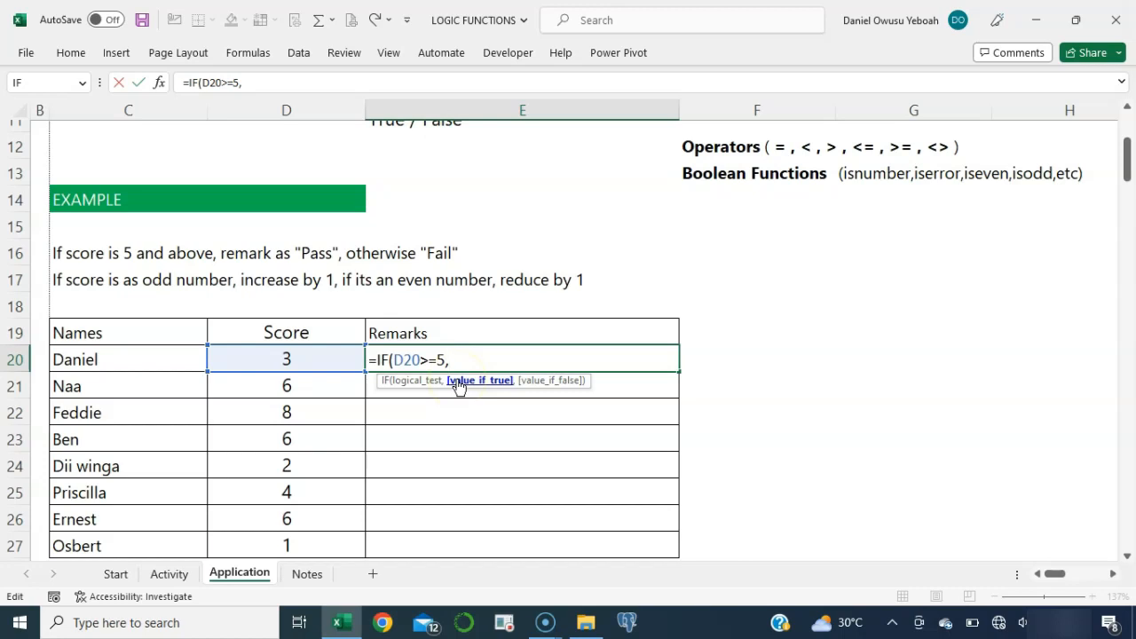
text("Pass",)
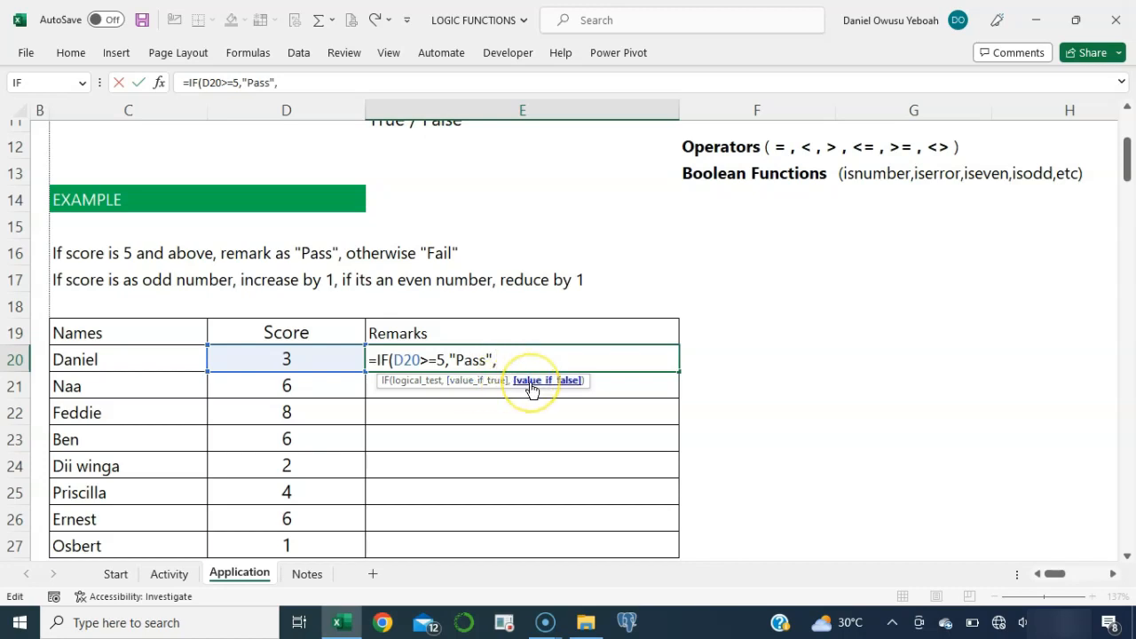
text("Fail"))
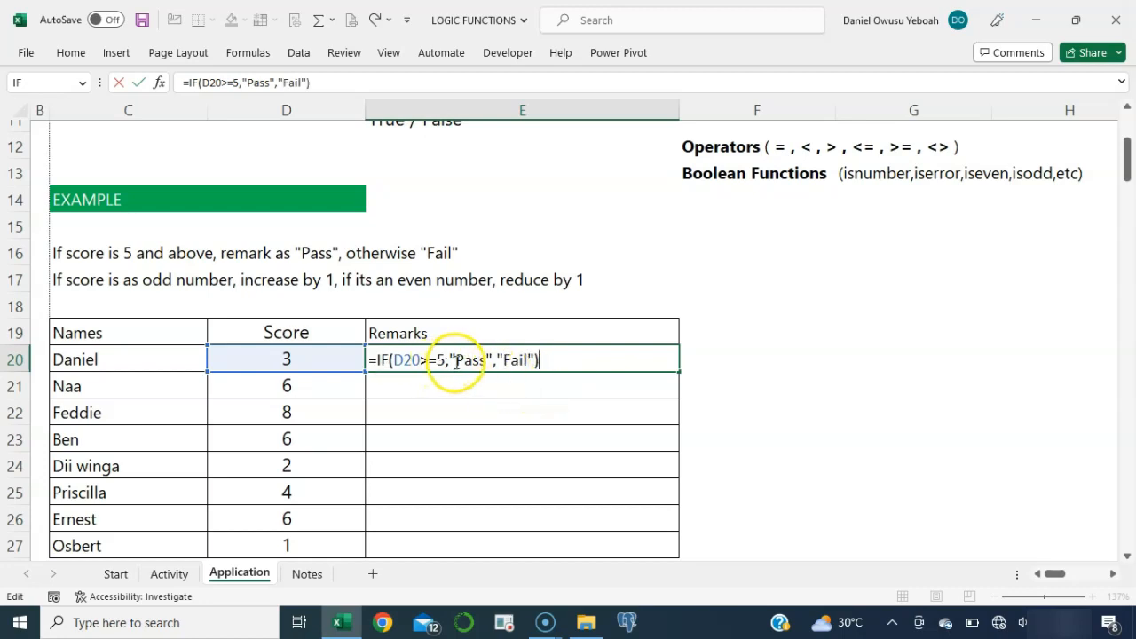
key(Return)
click(540, 357)
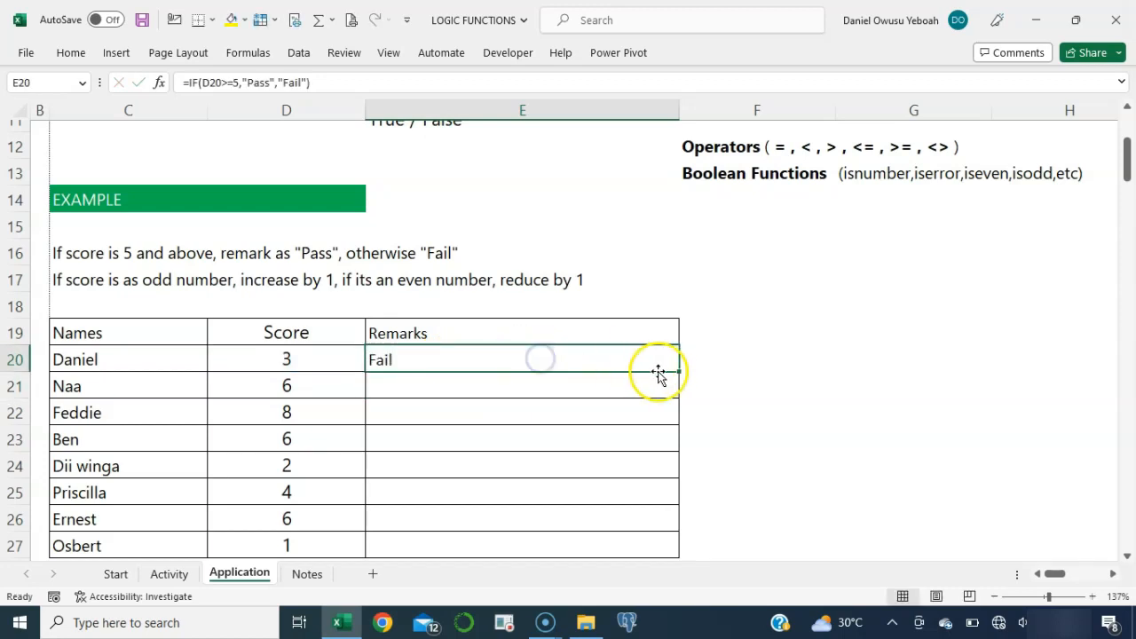
drag(680, 371, 684, 550)
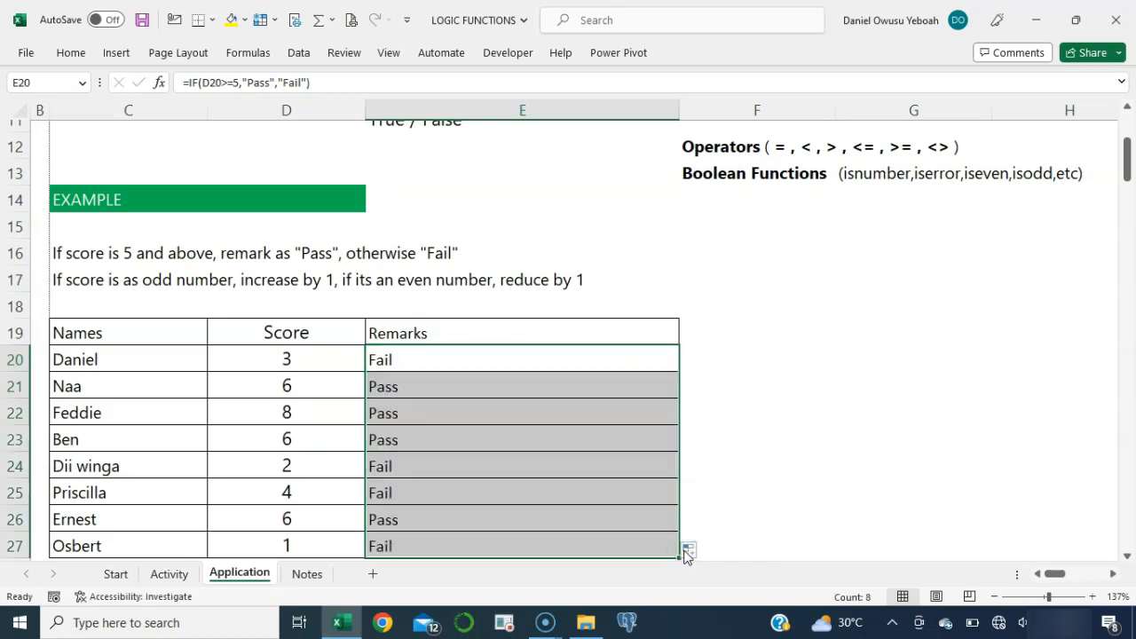
- Try a score of 7 in D20 against the IF formula, undo the change, and select E20
click(284, 356)
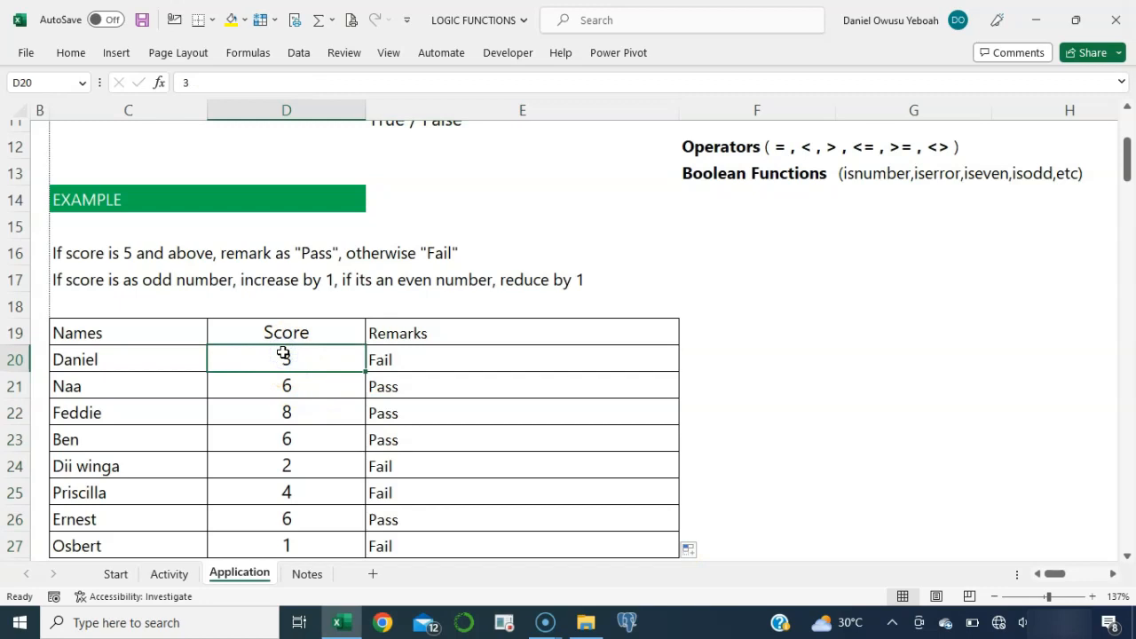
text(7)
key(Return)
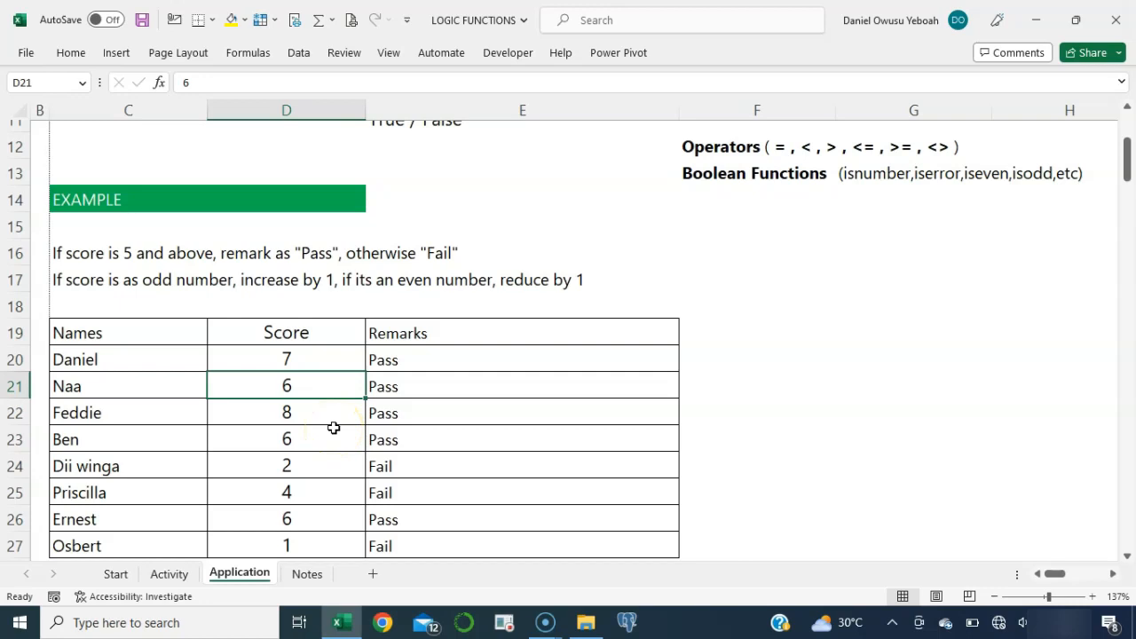
key(ctrl+z)
click(410, 356)
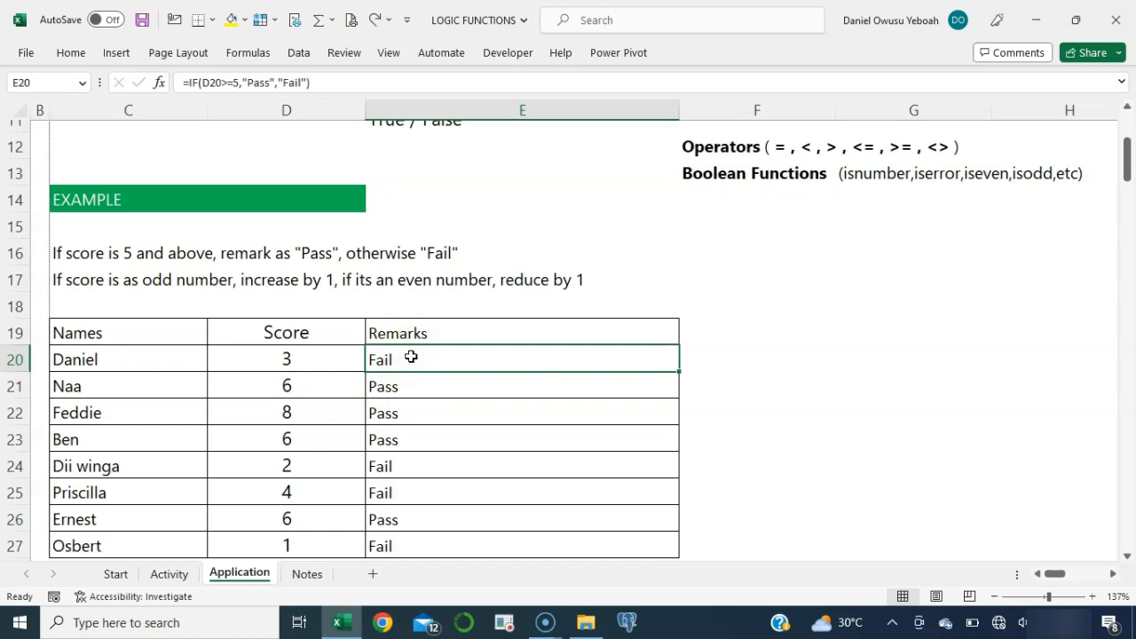
click(710, 360)
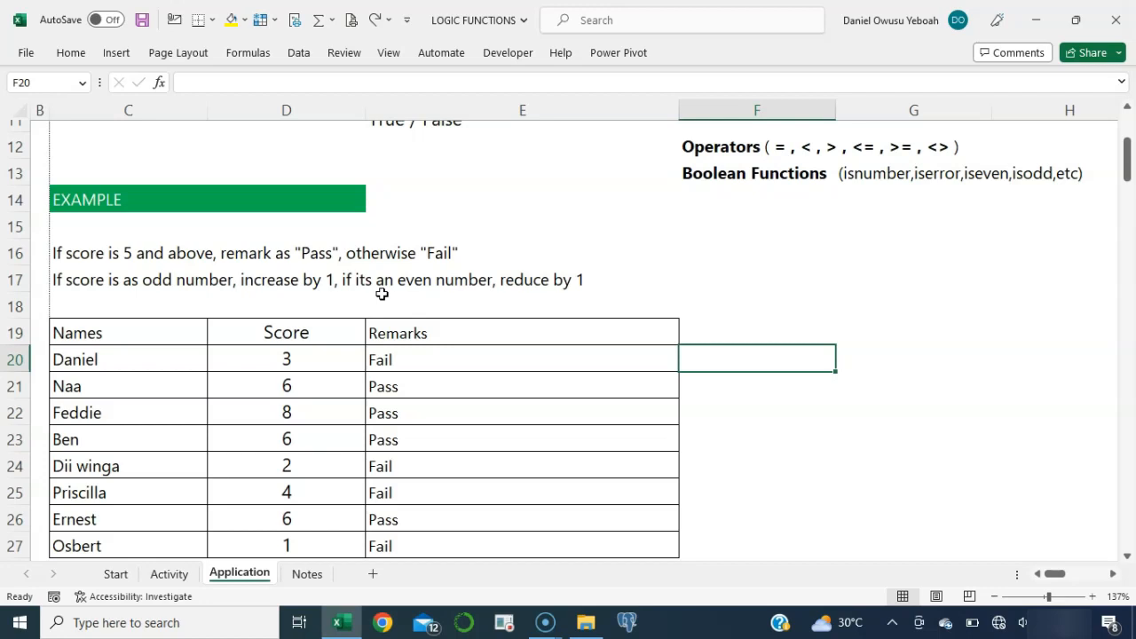
text(MOD)
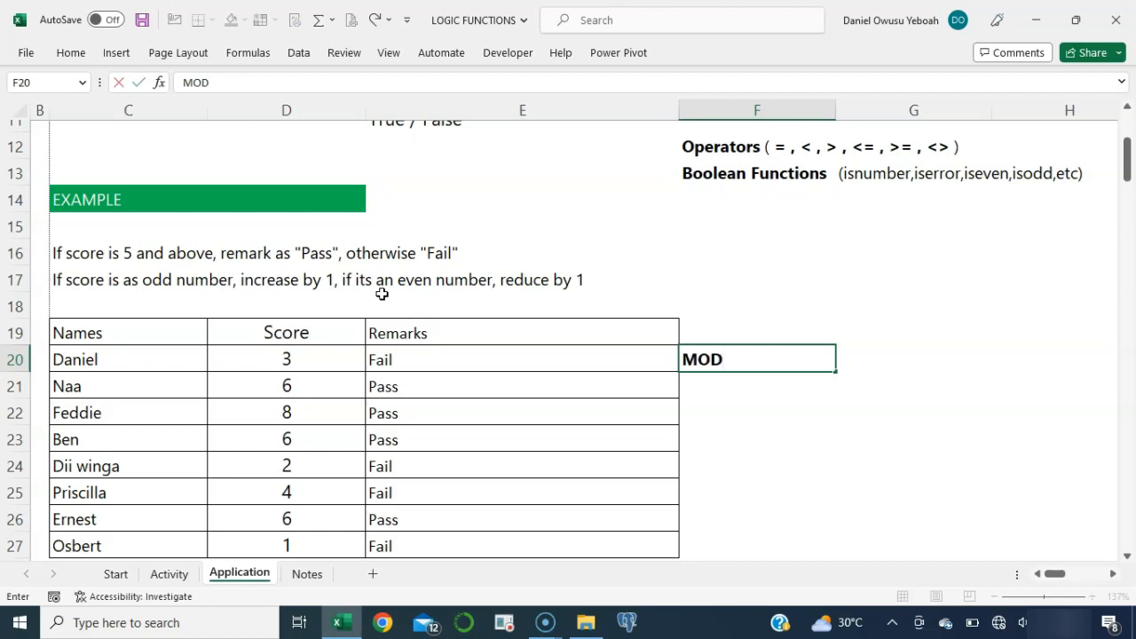
key(Escape)
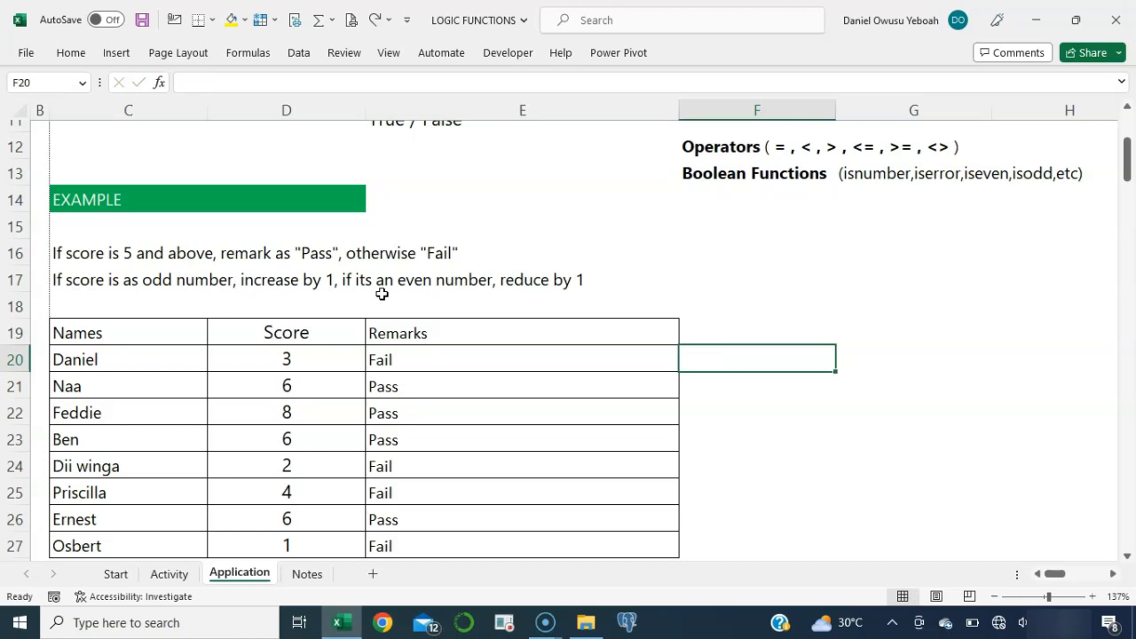
text(ISODD)
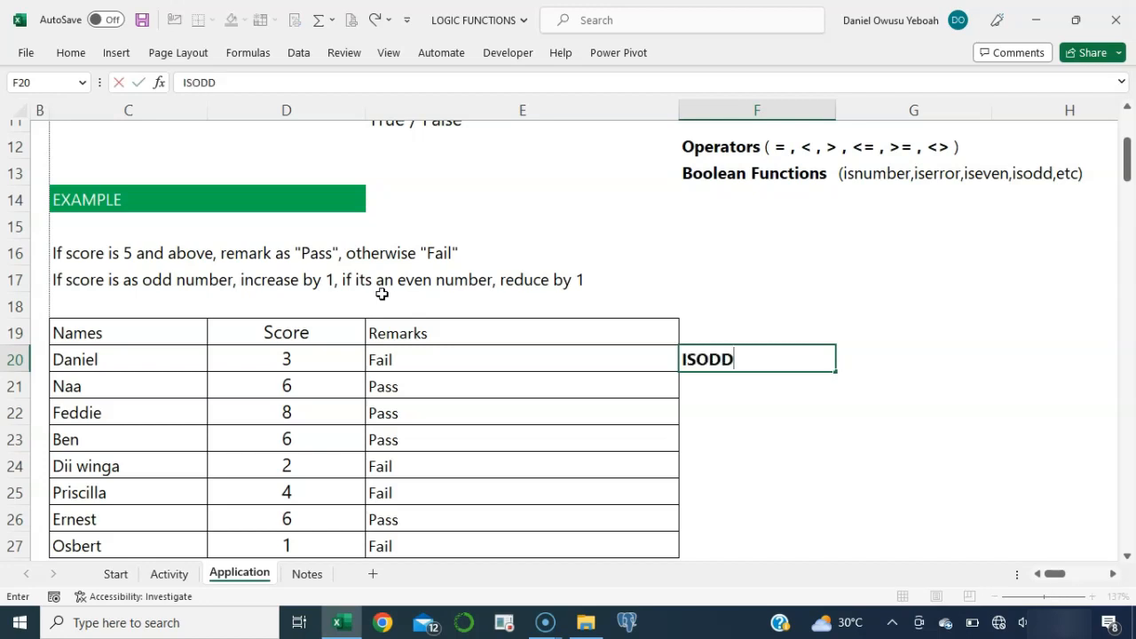
key(Escape)
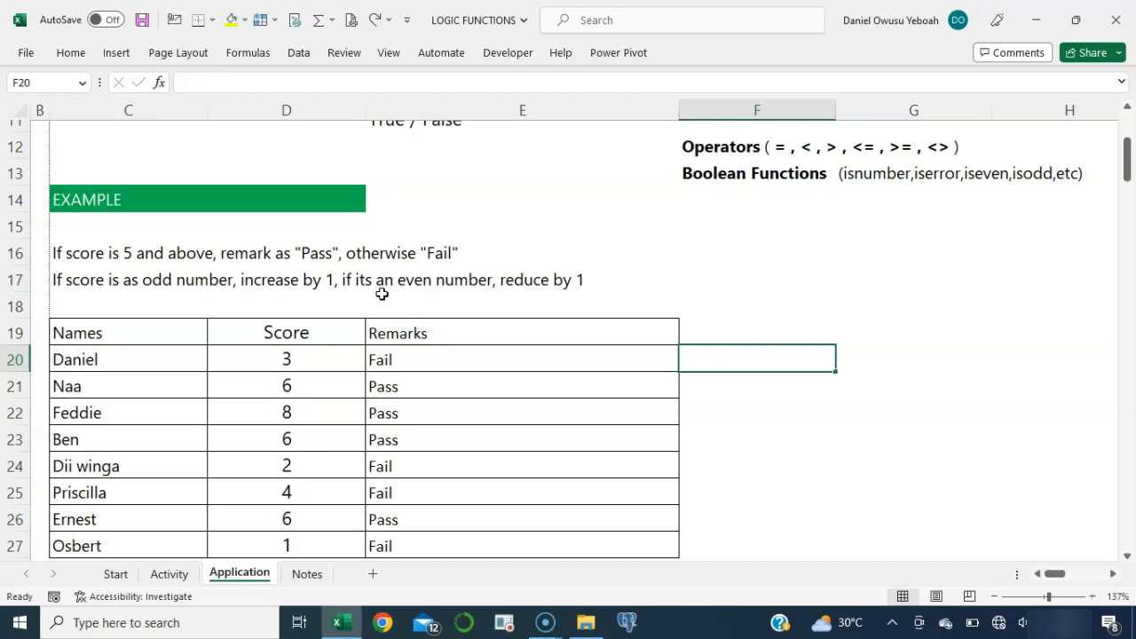
- Enter the odd-number test =ISODD(D20) in F20 and fill it down through F27
text(=is)
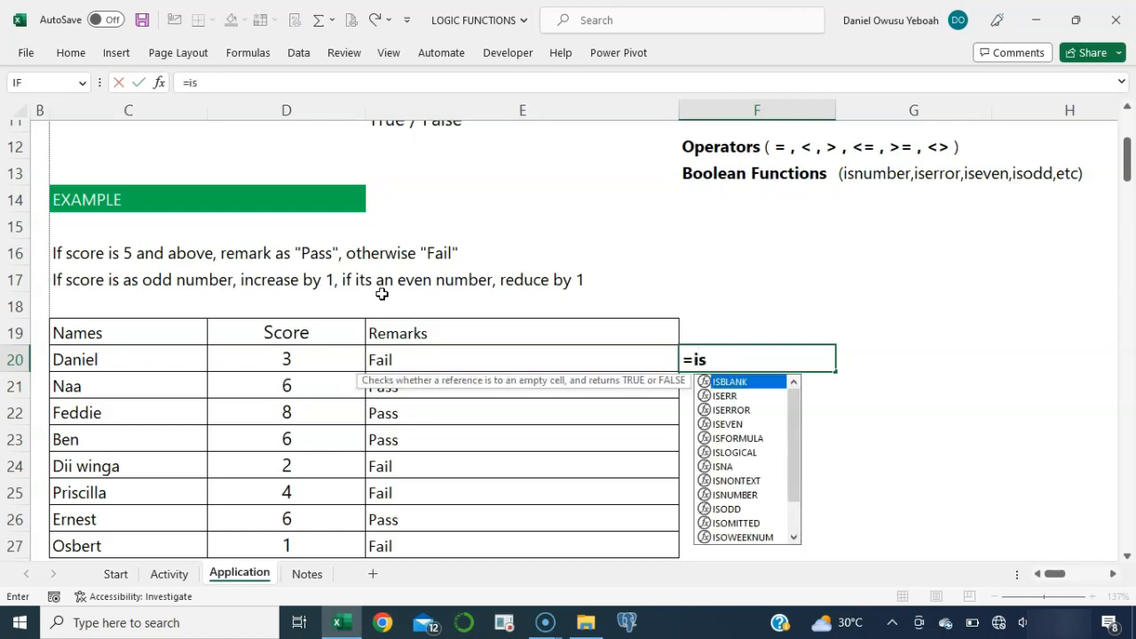
text(o)
key(Tab)
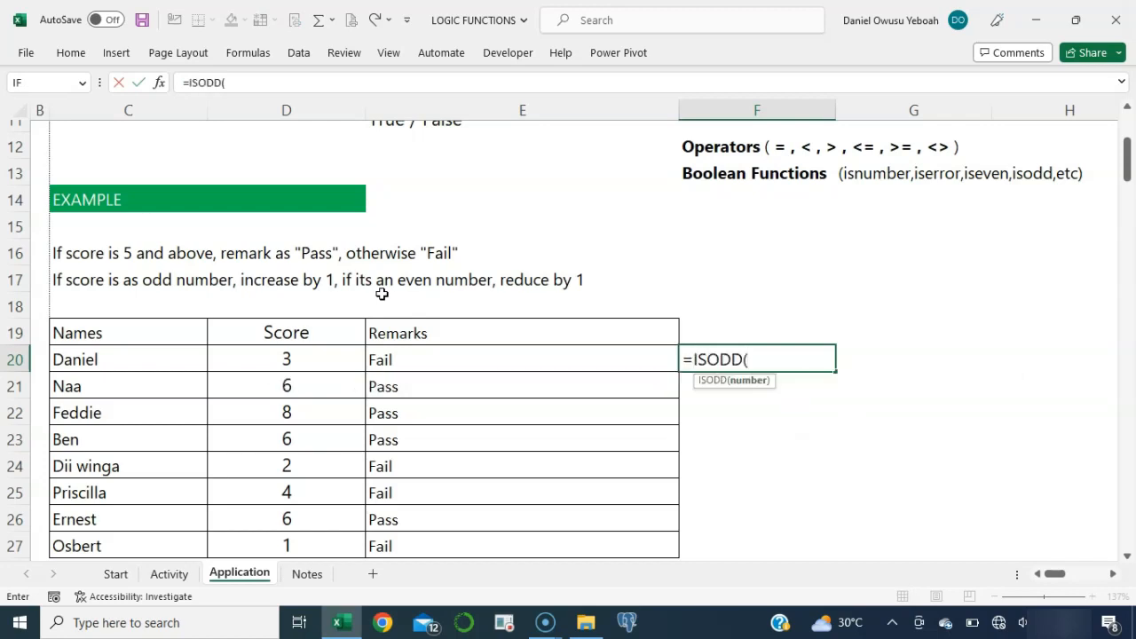
click(287, 358)
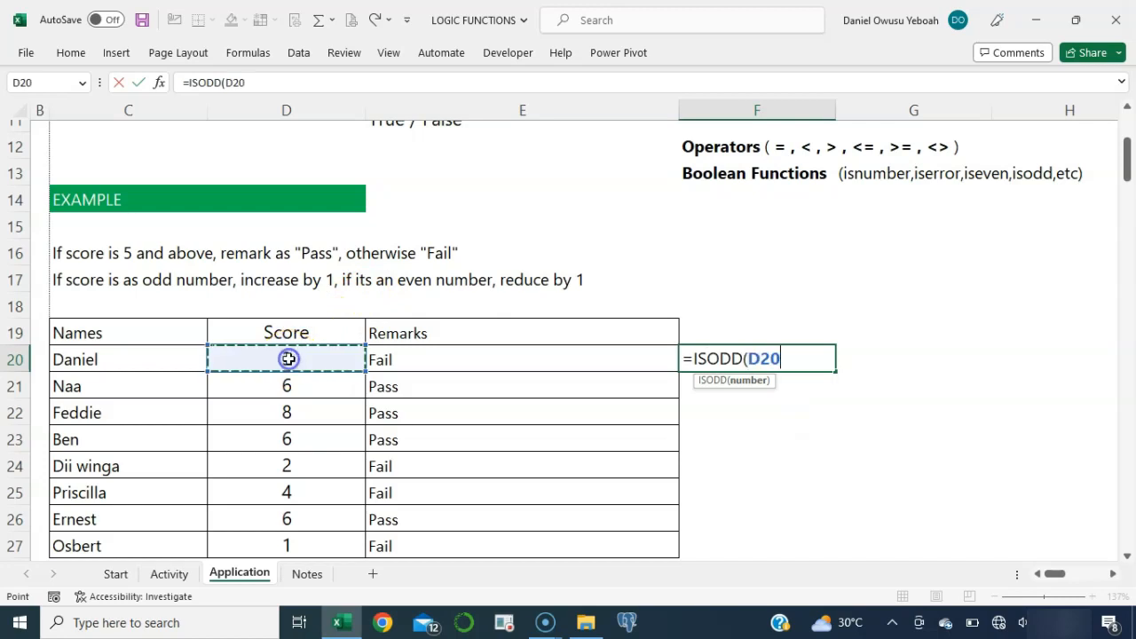
text())
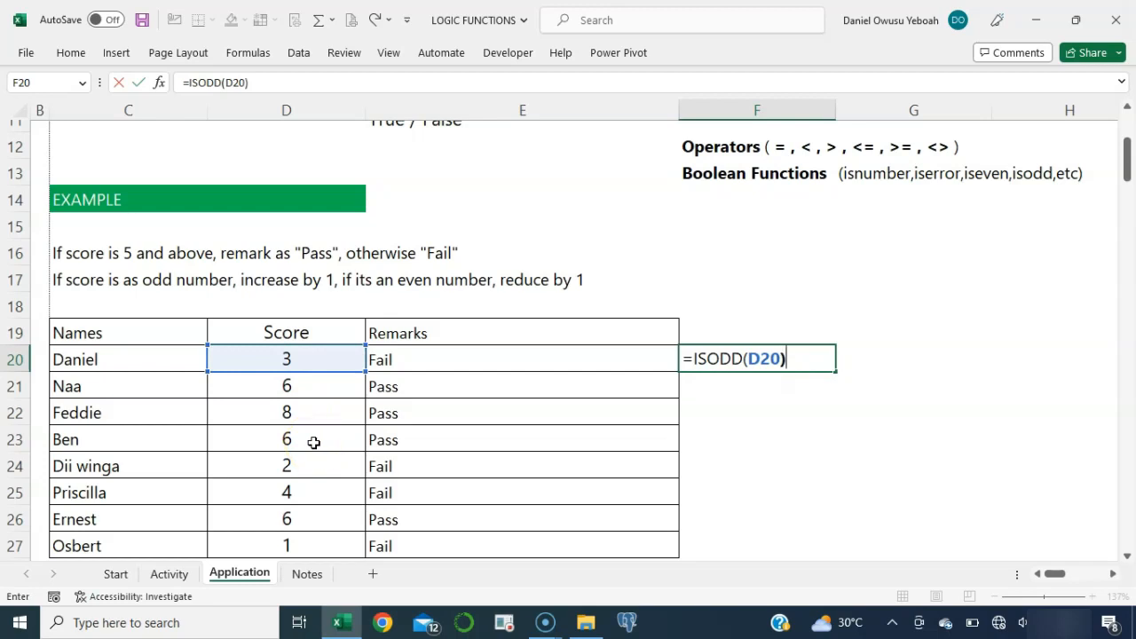
key(Return)
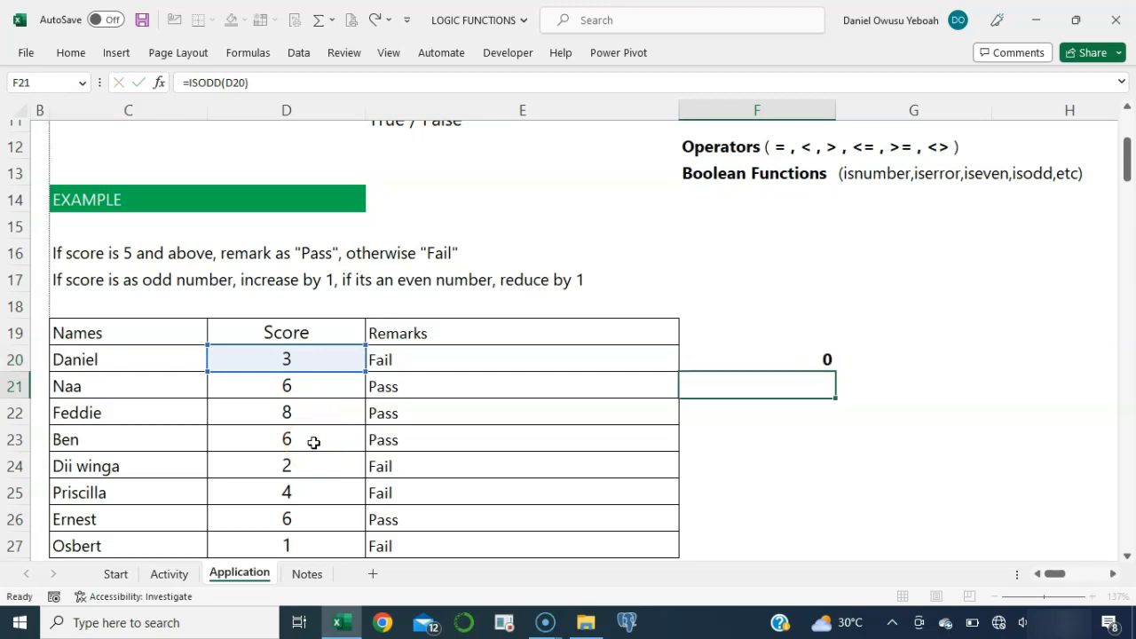
click(740, 355)
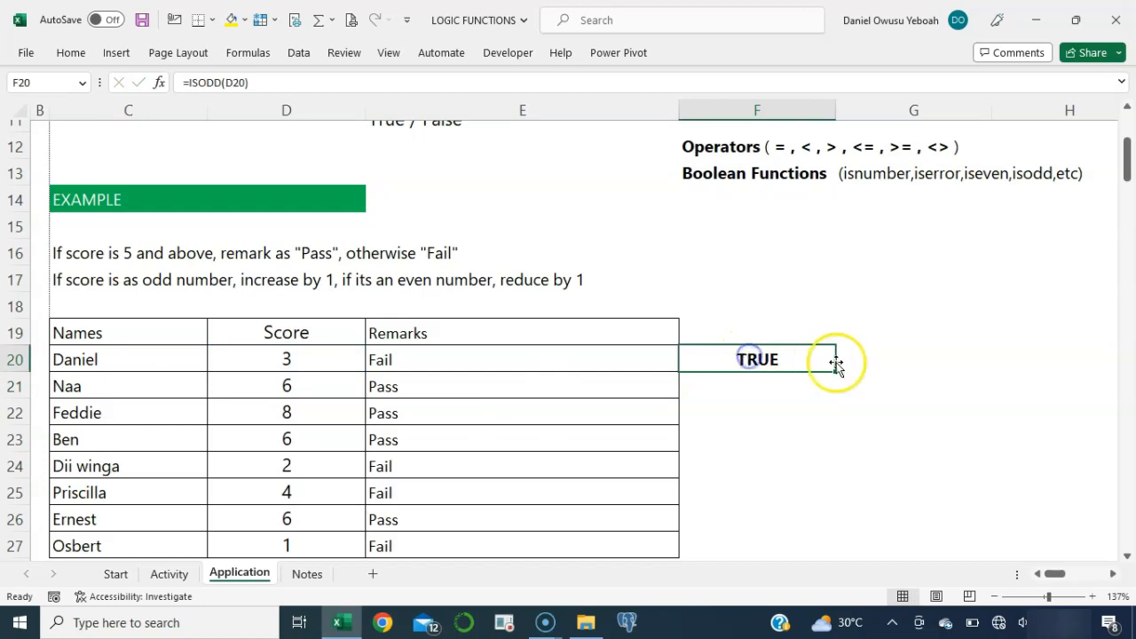
drag(838, 371, 834, 557)
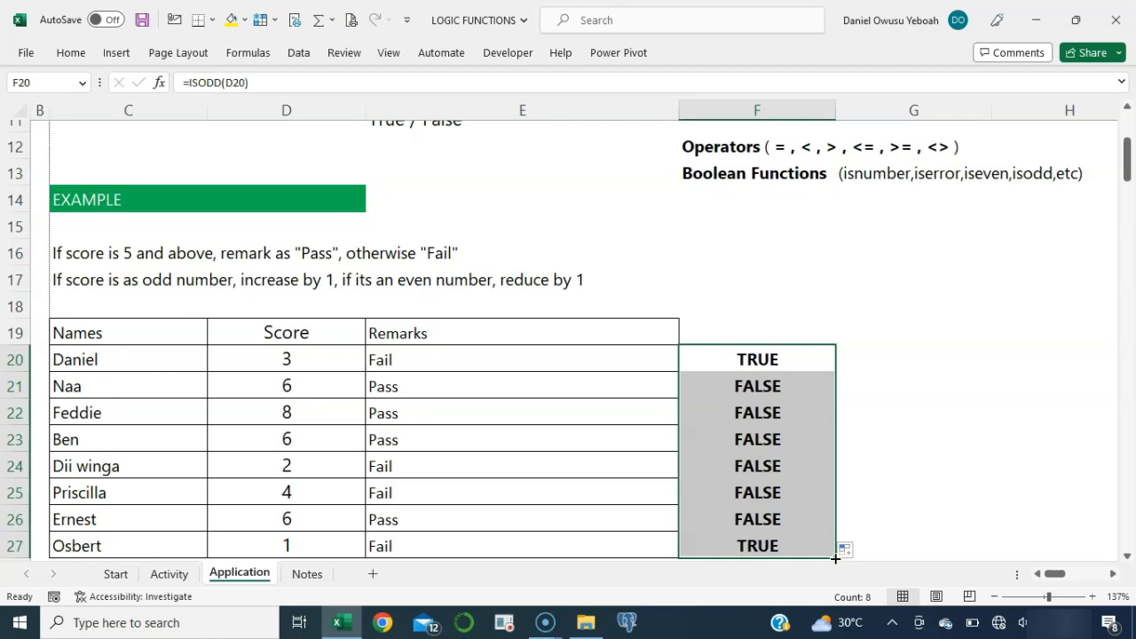
- Clear the ISODD test formulas from F20:F27 and return to F20
key(Delete)
key(Up)
key(Down)
- Start an IF formula in F20 with ISODD(D20) as its logical test
text(=if)
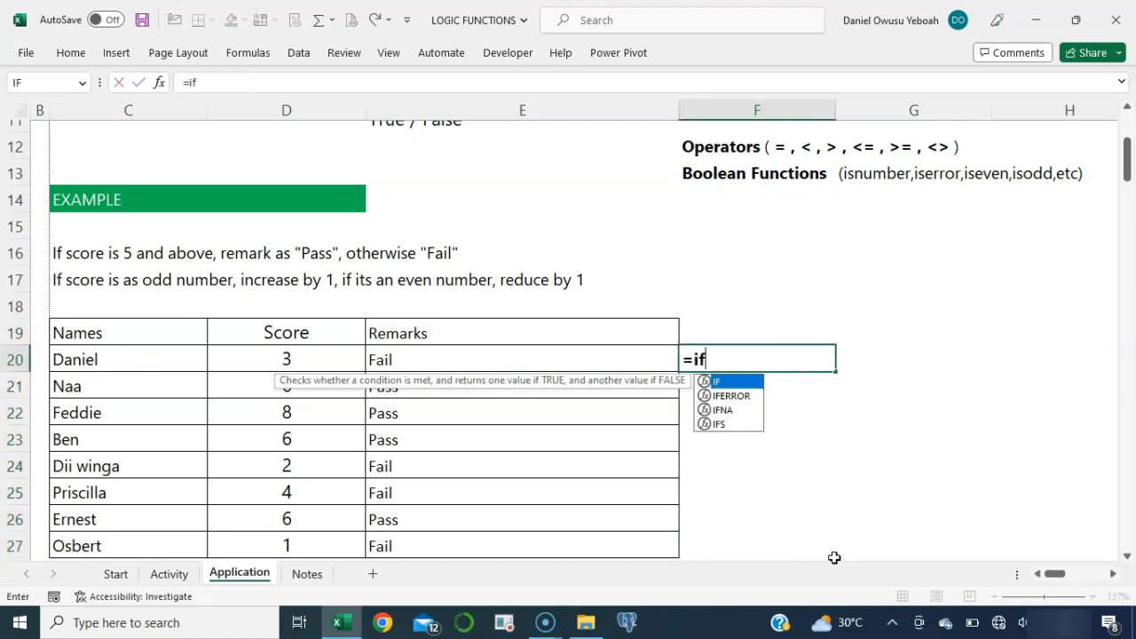
key(Tab)
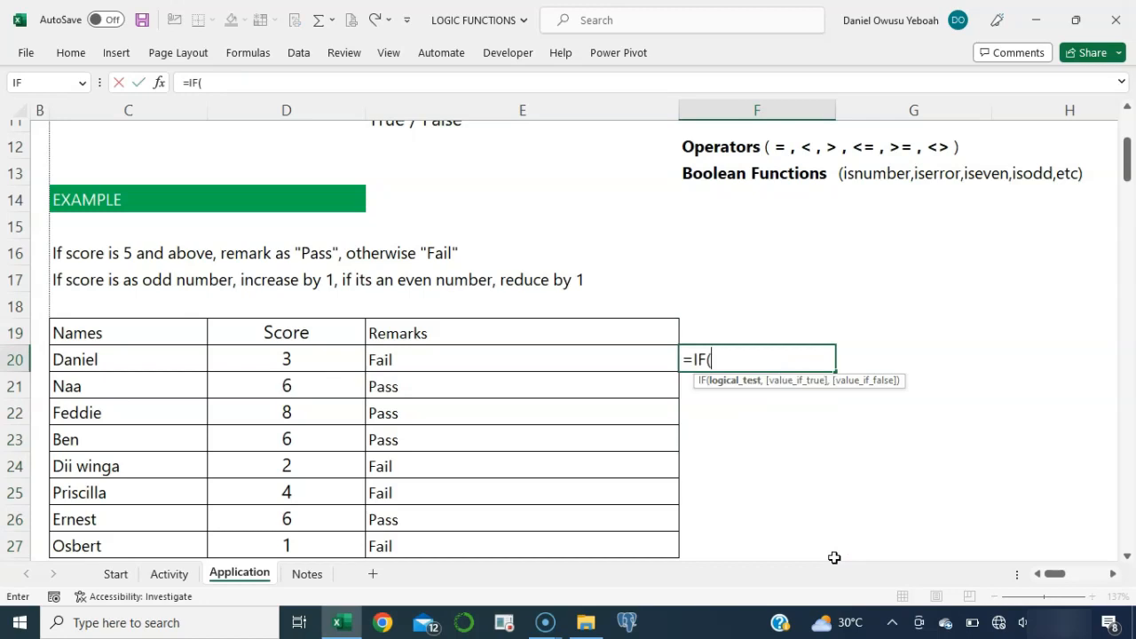
text(;)
key(BackSpace)
text(iso)
key(Tab)
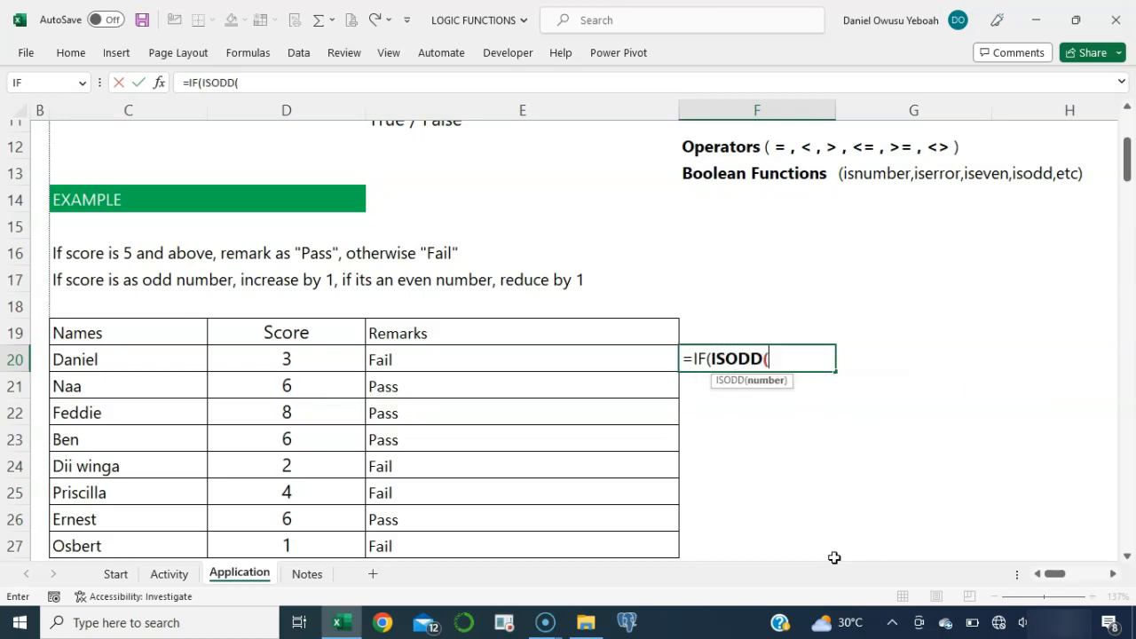
click(342, 350)
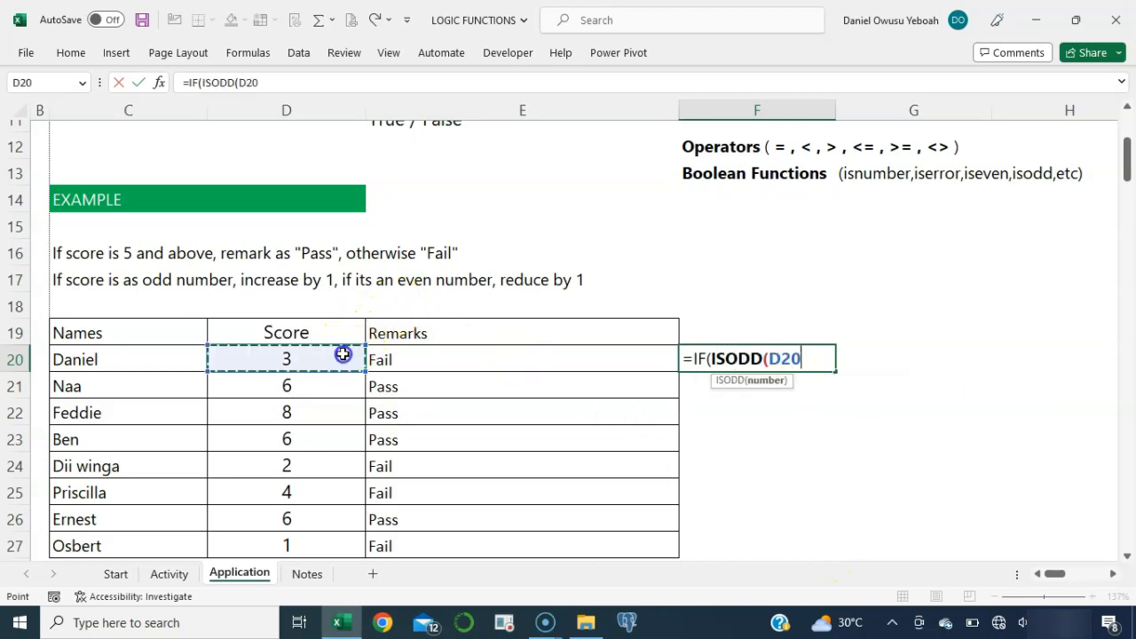
text())
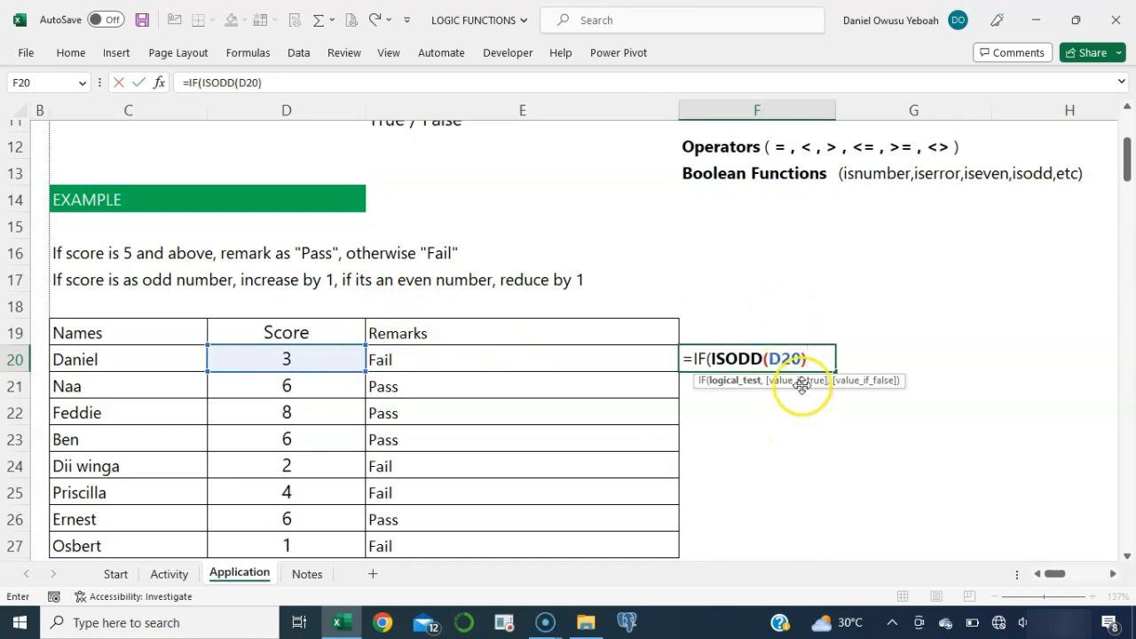
text(,)
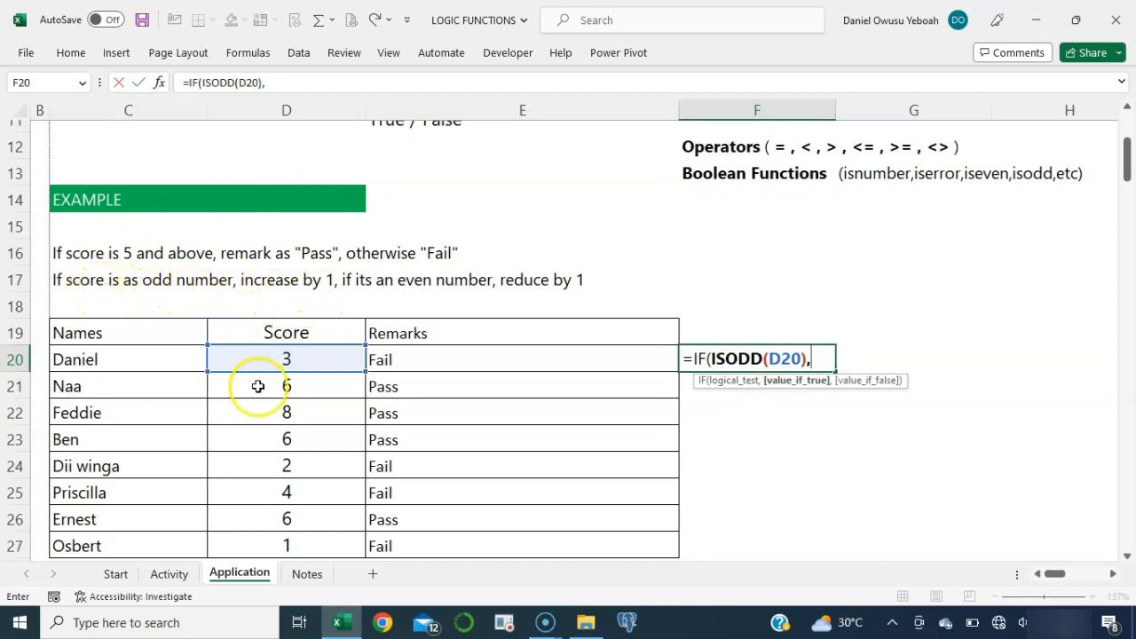
- Complete the F20 formula as =IF(ISODD(D20),D20+1,D20-1) and fill it down through F27
click(302, 358)
text(+1)
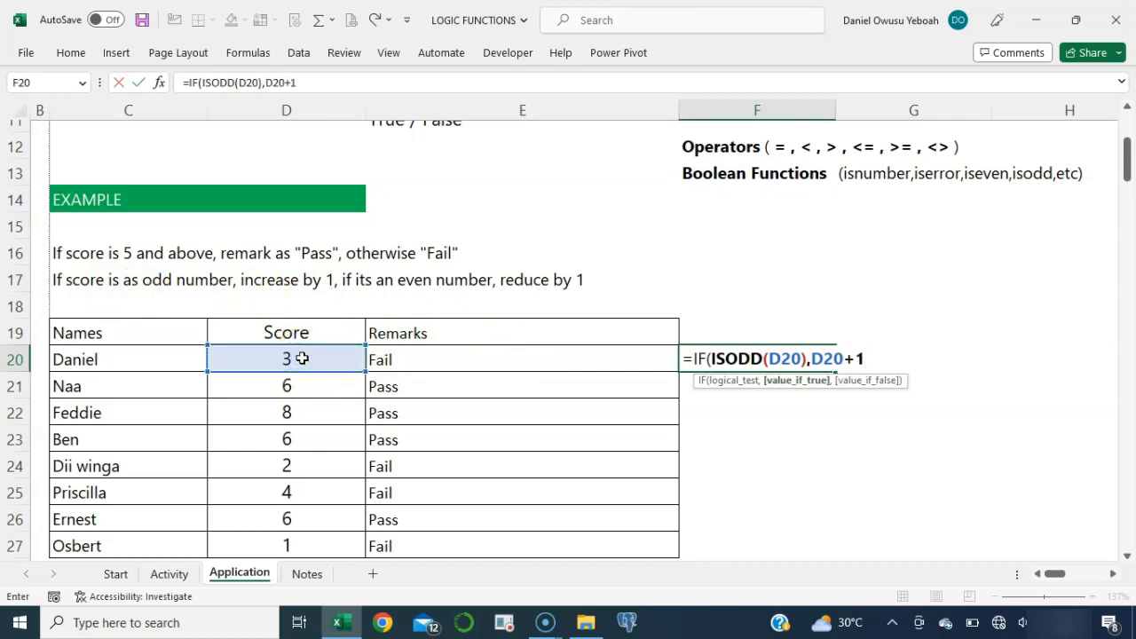
text(,)
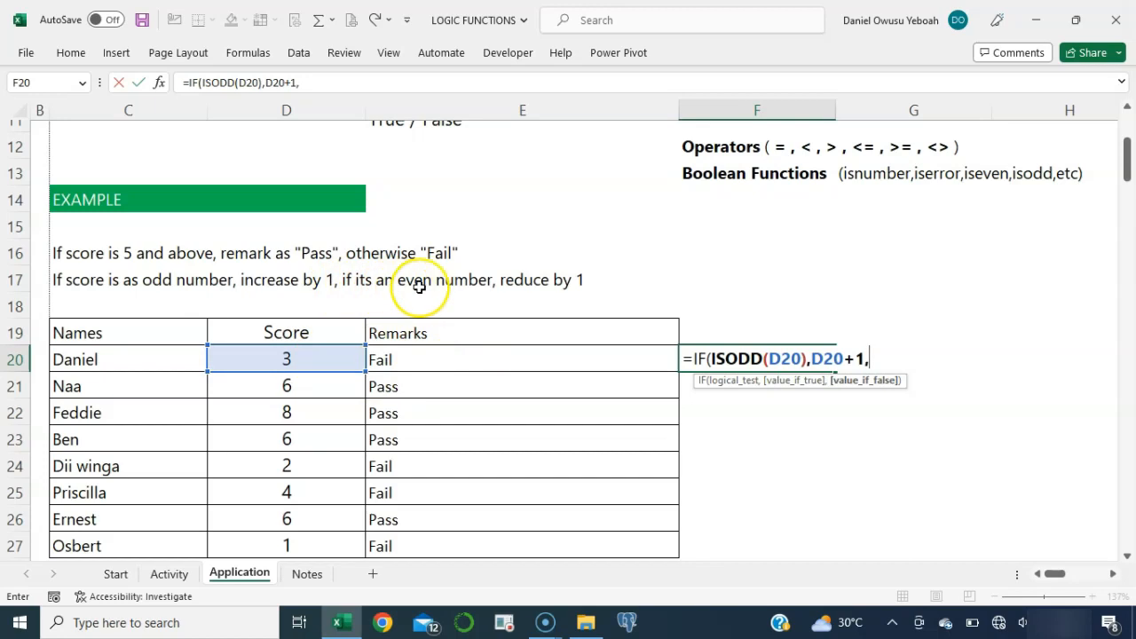
click(289, 360)
text(-)
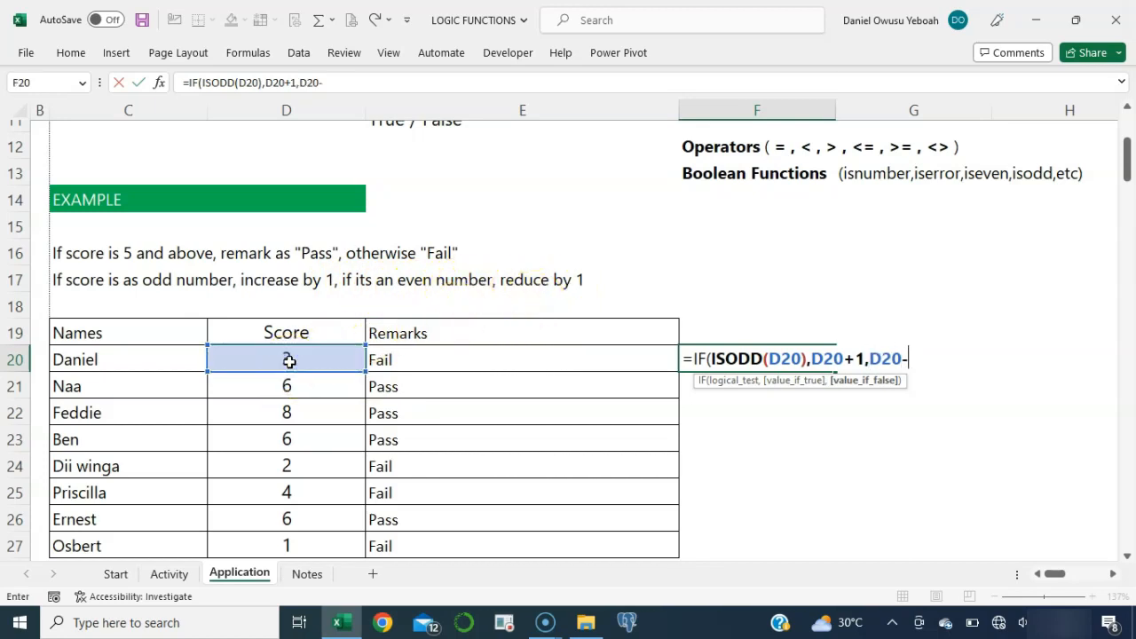
text(1))
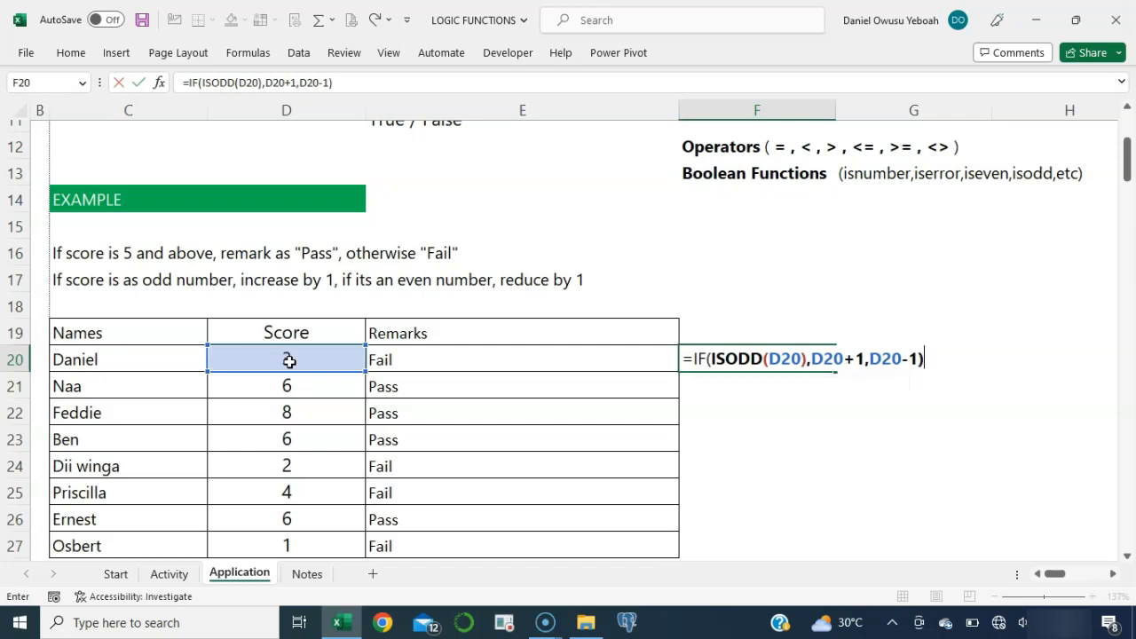
key(Return)
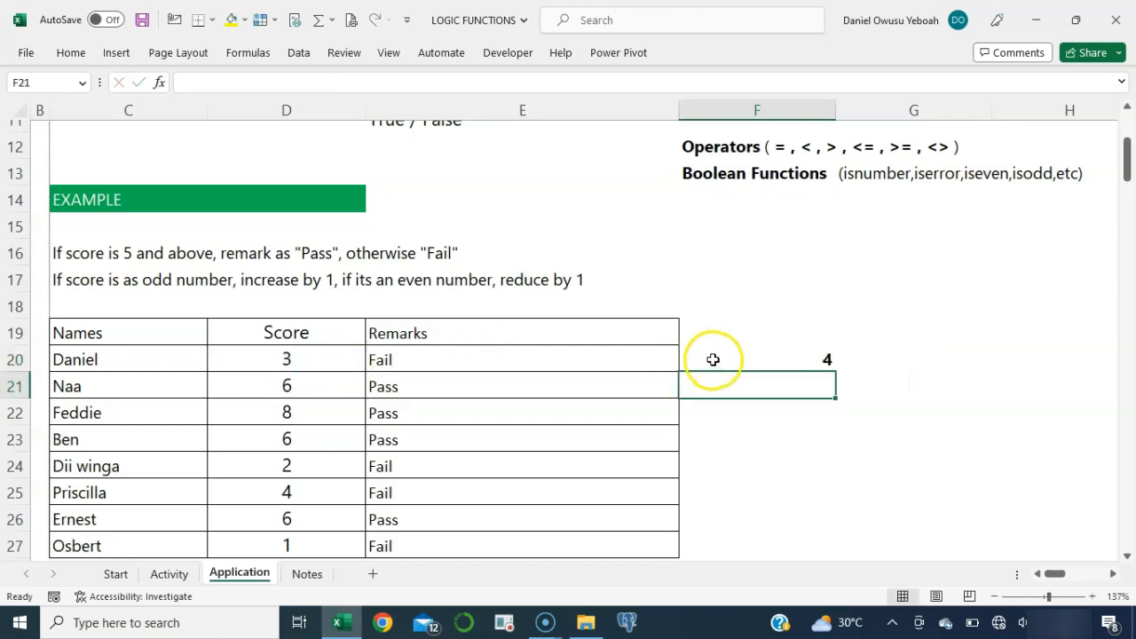
click(712, 360)
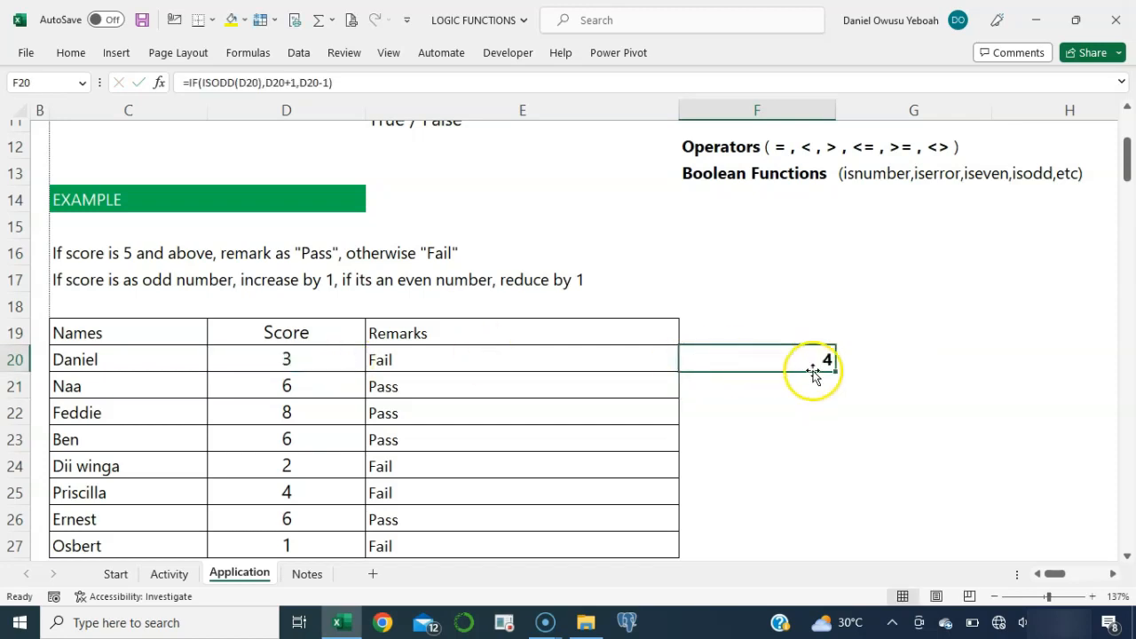
drag(834, 371, 844, 547)
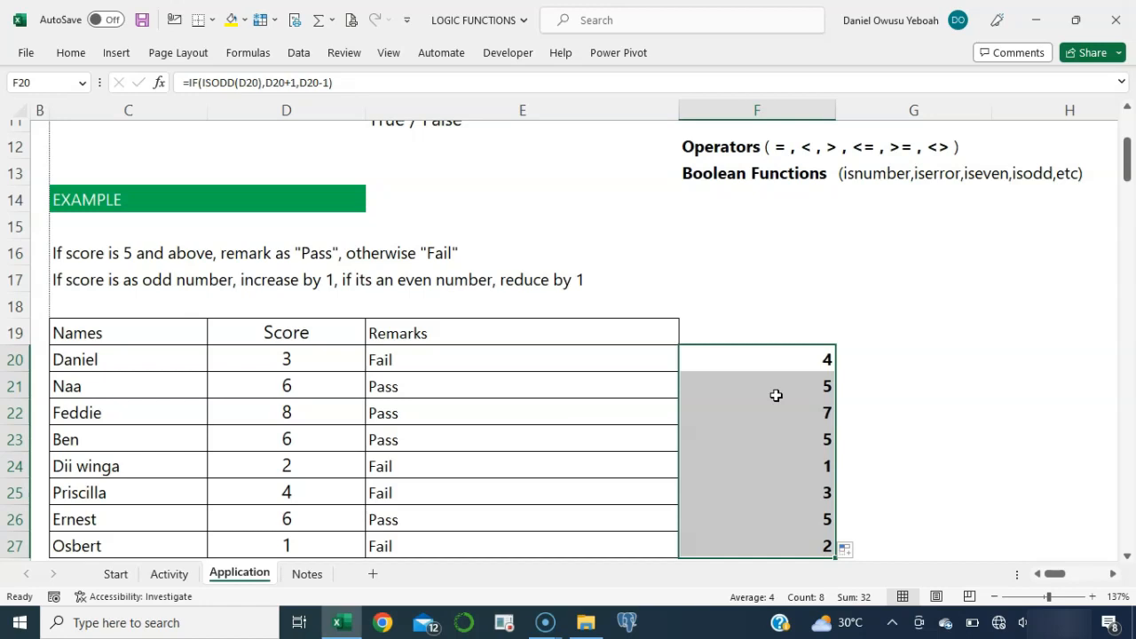
- Review the value-if-true and value-if-false arguments of the F20 formula, leaving the cell without edits
double_click(735, 359)
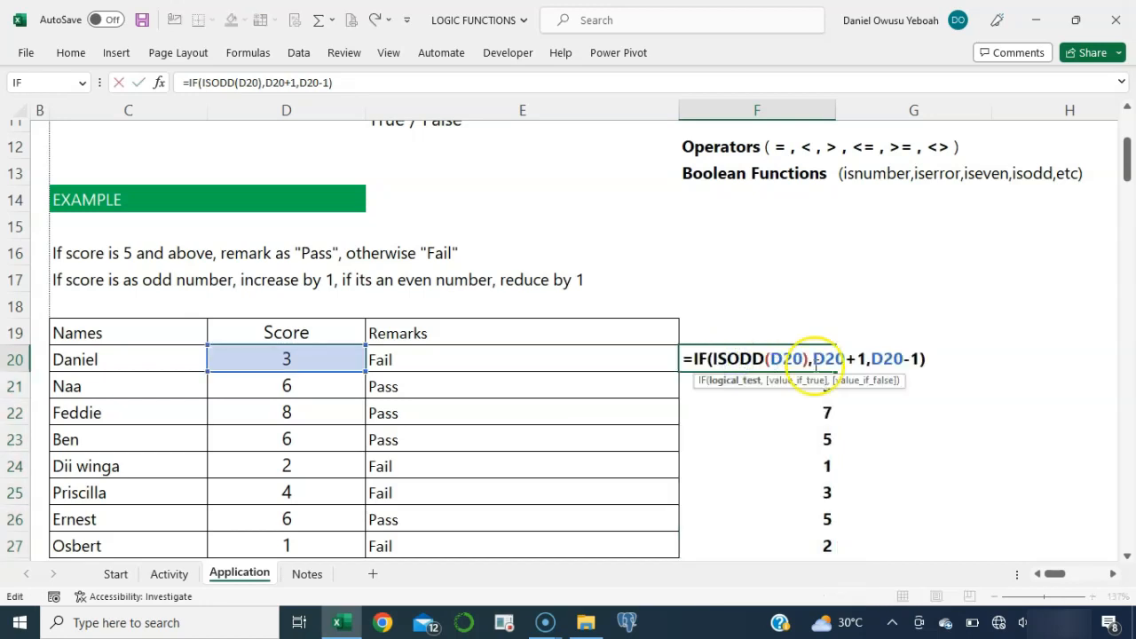
drag(812, 359, 926, 364)
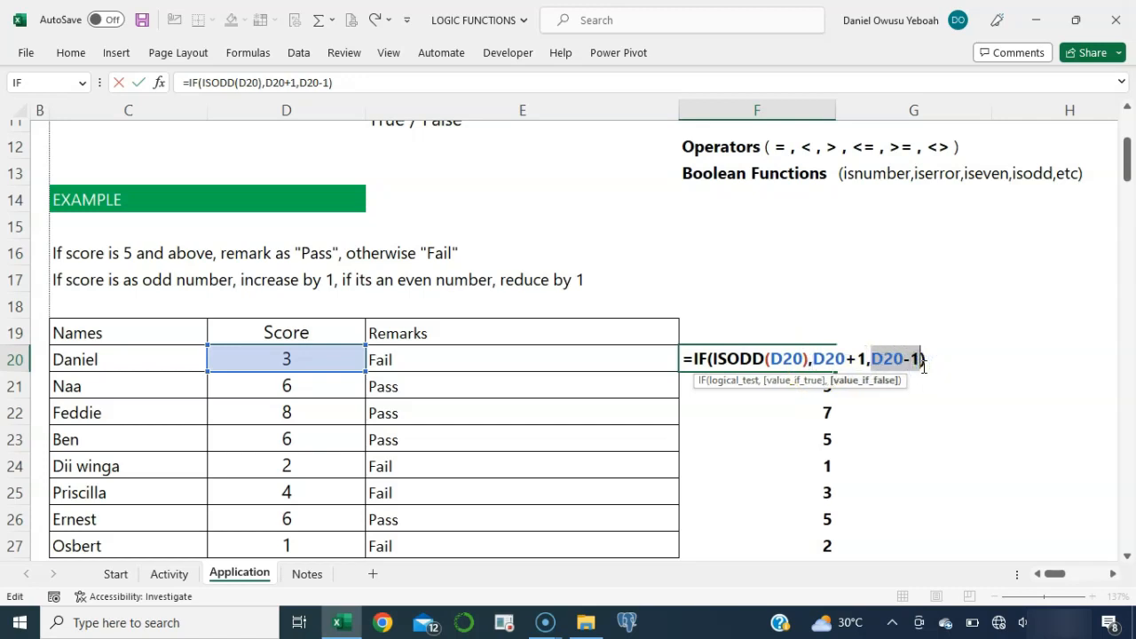
key(Escape)
click(744, 436)
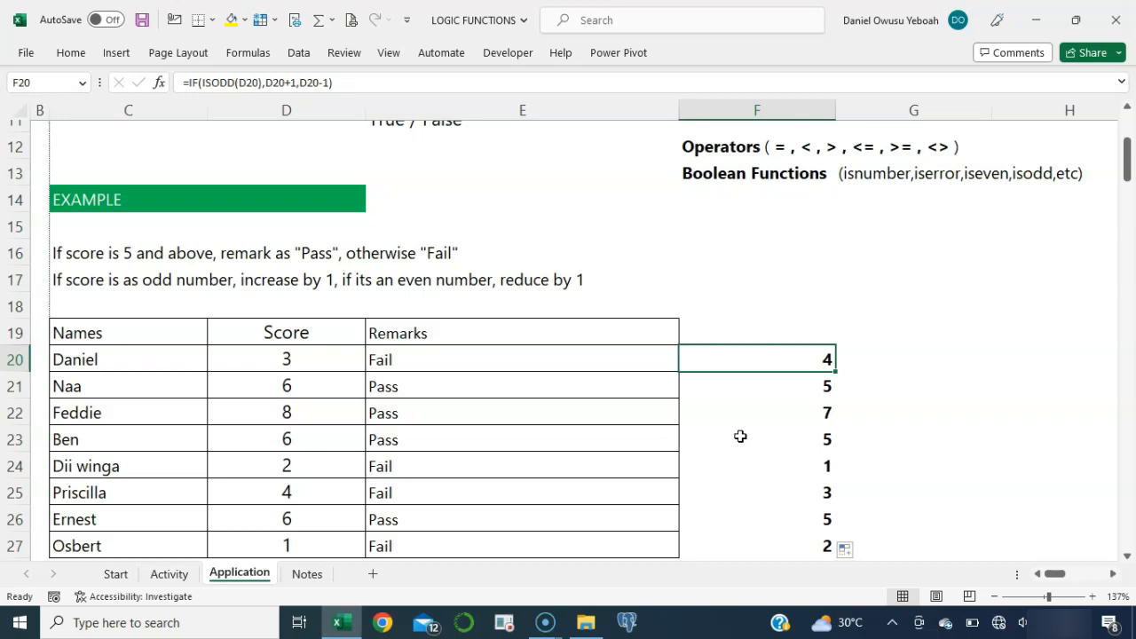
- Examine the six cases of the company's bonus policy and the Finex HR Data table with its Case 1 to Case 6 columns
scroll(740, 435, down, 9)
scroll(740, 435, down, 7)
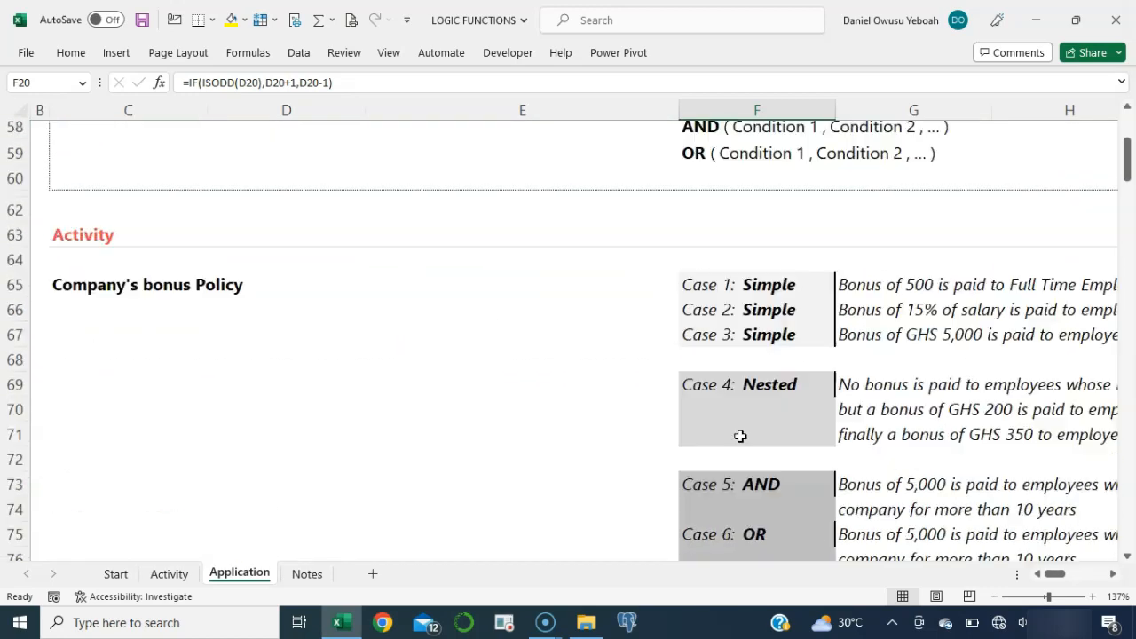
scroll(740, 436, down, 2)
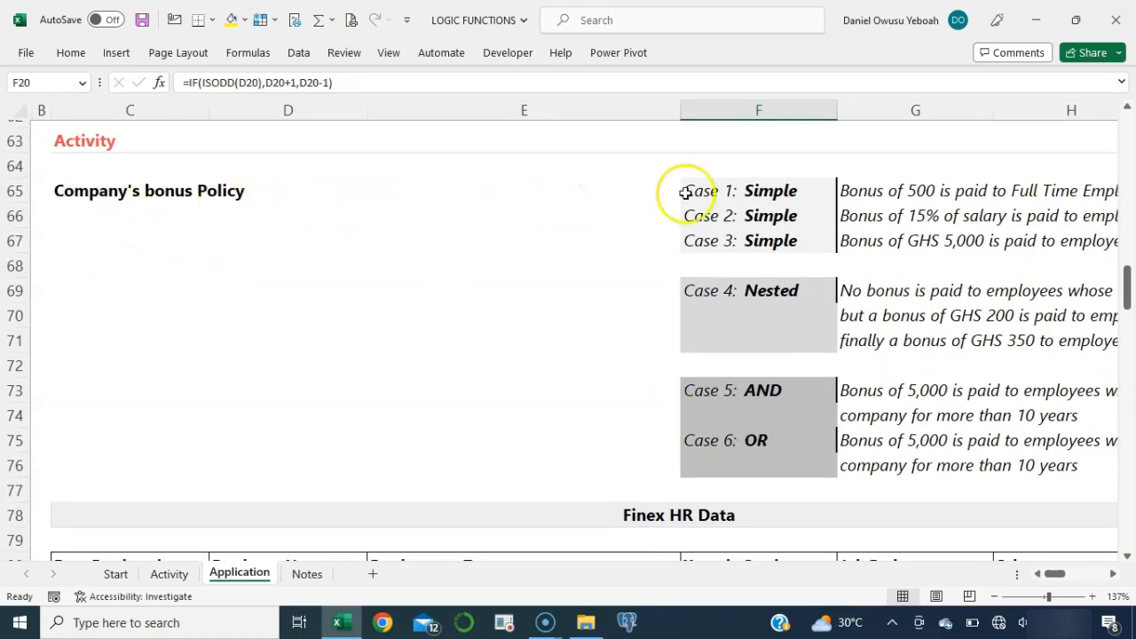
scroll(748, 240, right, 5)
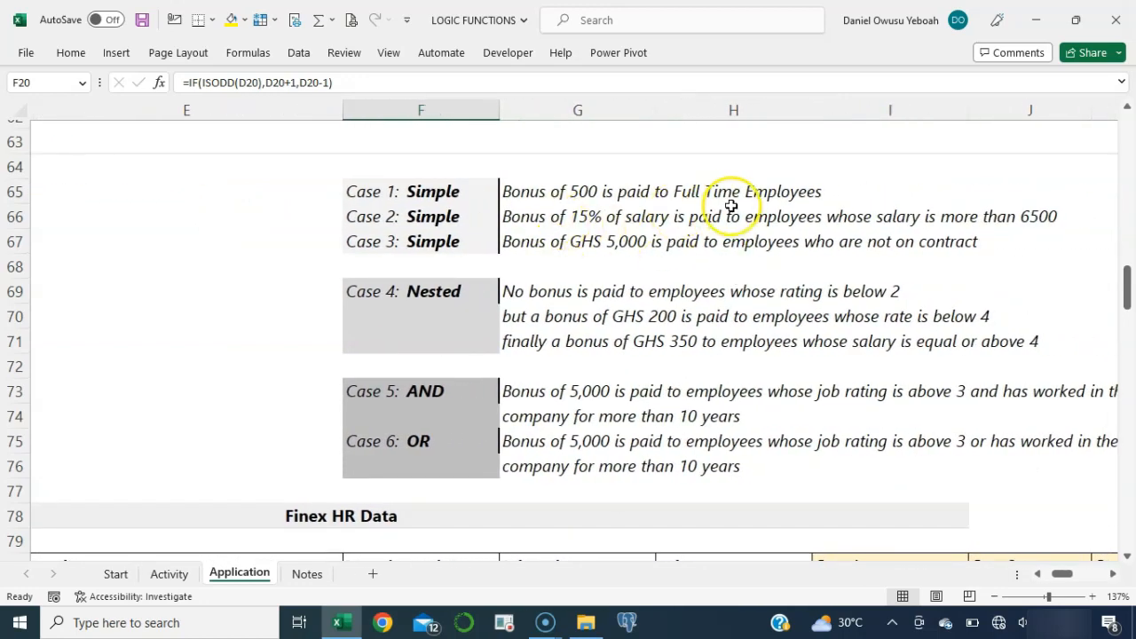
scroll(650, 262, left, 2)
scroll(650, 262, down, 4)
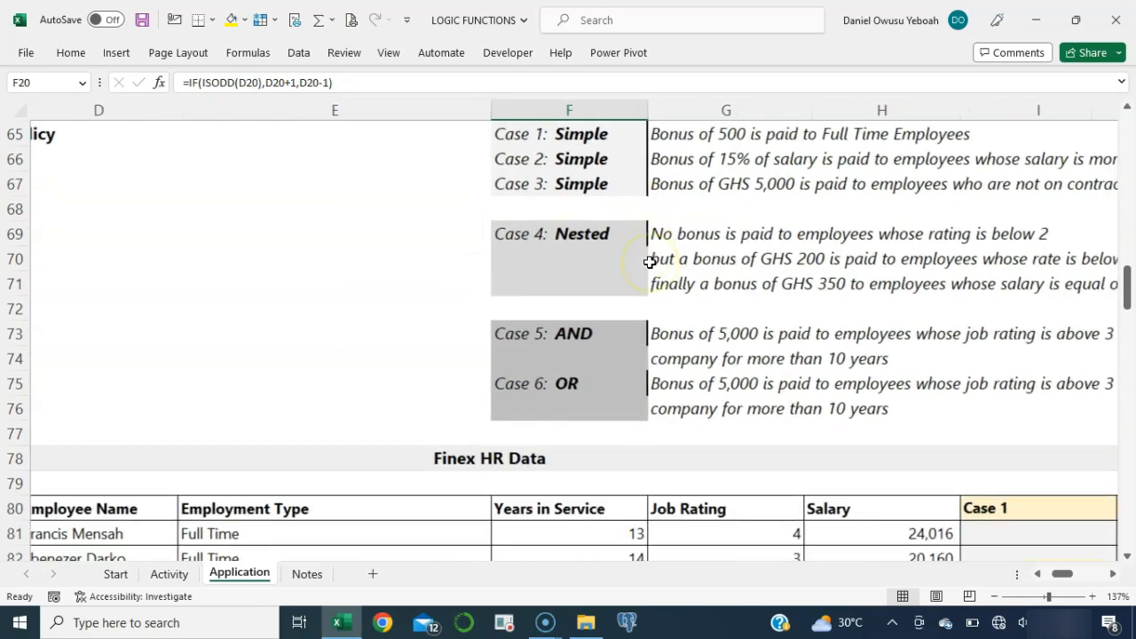
ctrl+scroll(649, 262, down, 3)
scroll(650, 261, down, 1)
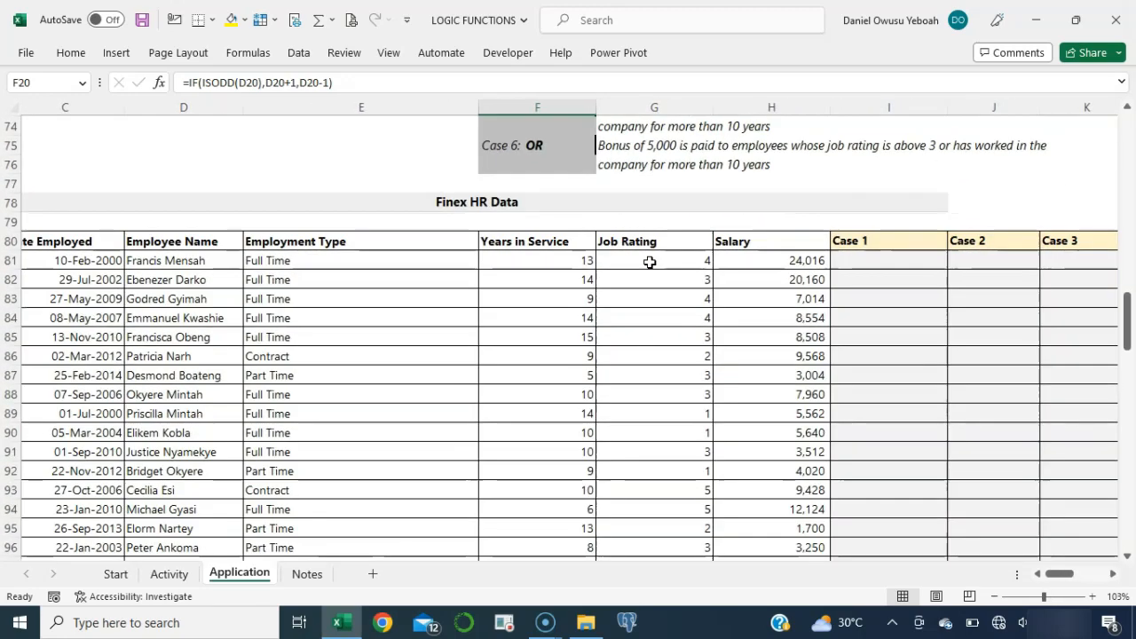
scroll(650, 262, left, 2)
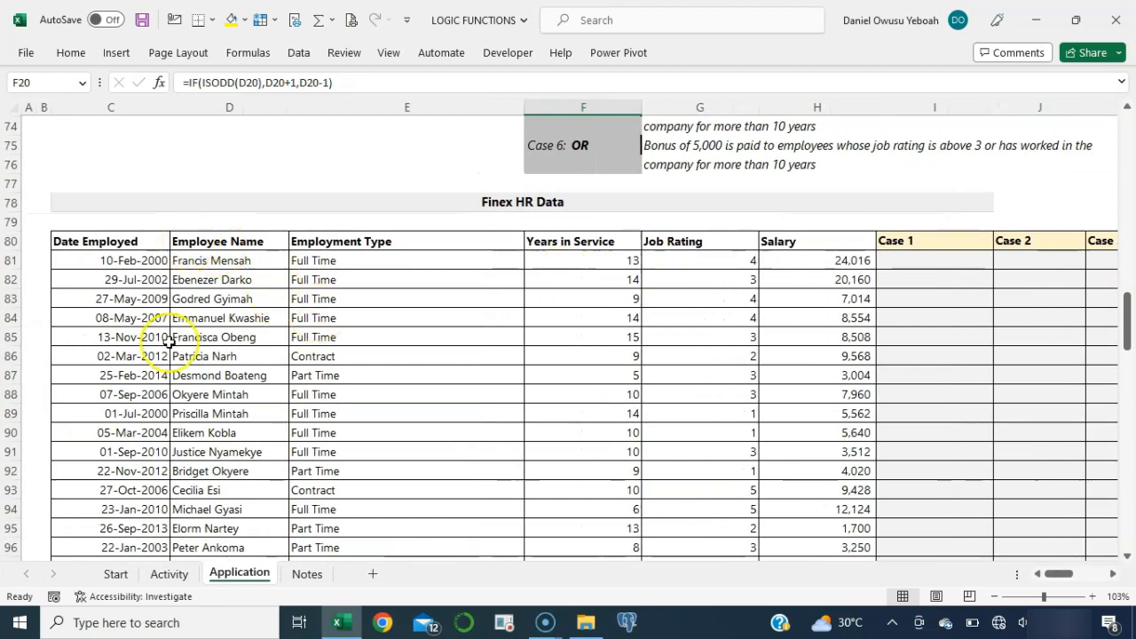
scroll(772, 269, right, 3)
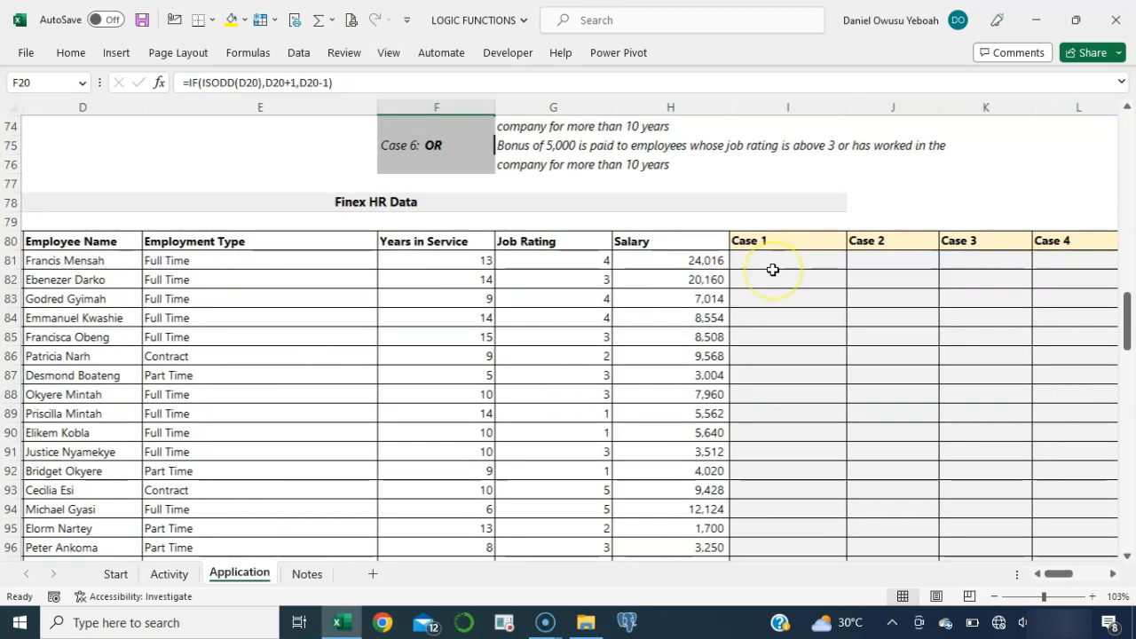
scroll(772, 269, right, 1)
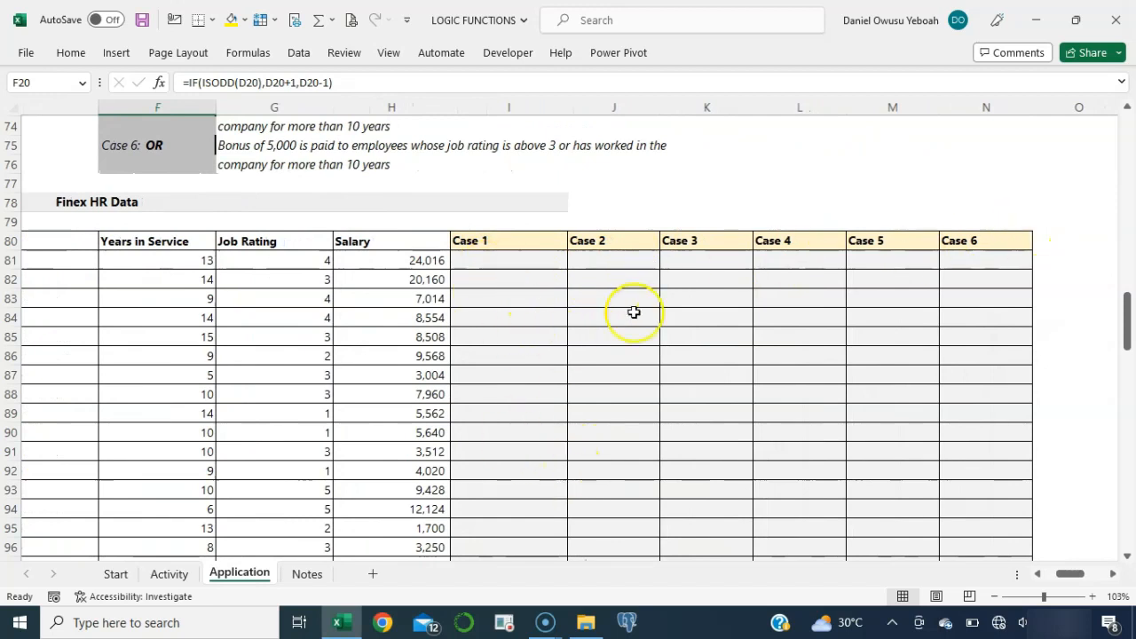
scroll(532, 231, up, 4)
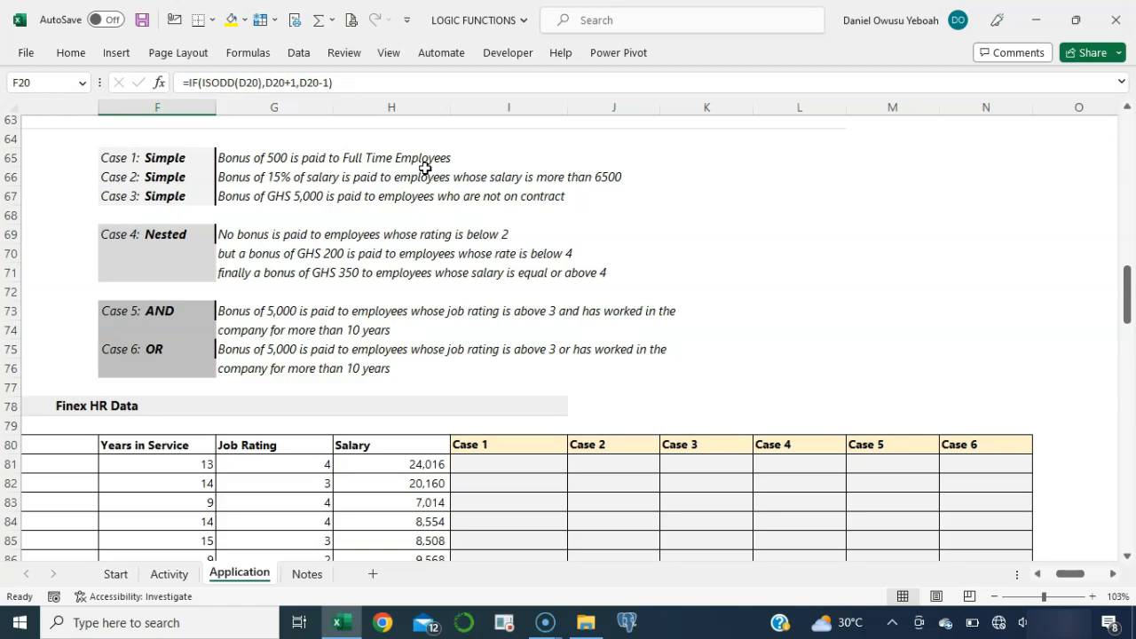
- Start an IF formula in I81 under Case 1 with E81="Full time" as its logical test
scroll(443, 332, down, 3)
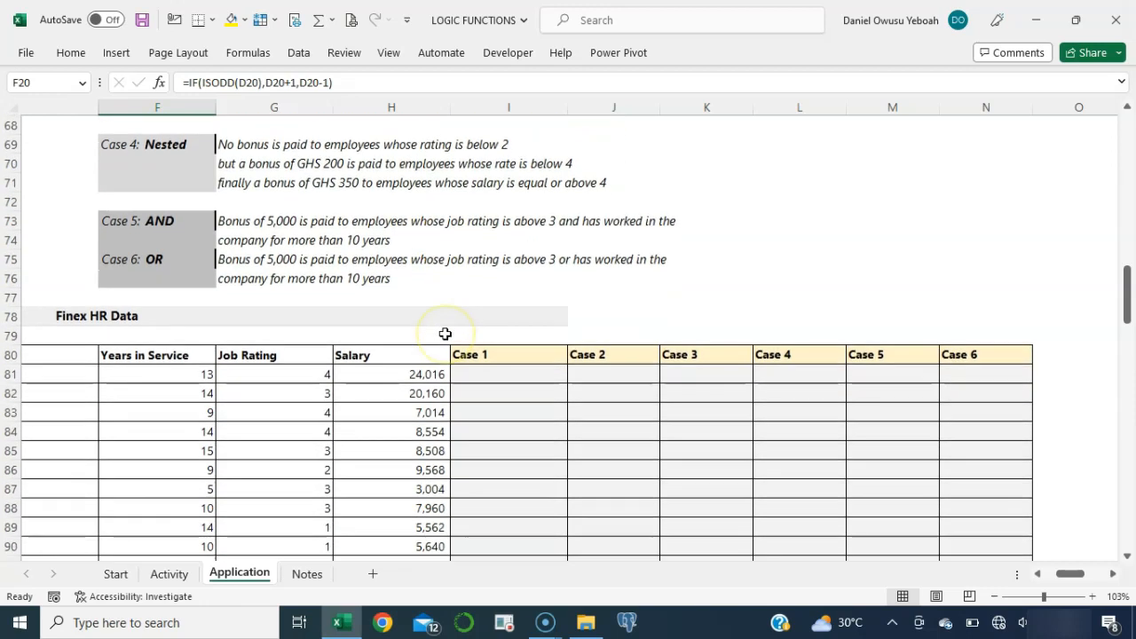
scroll(444, 332, left, 1)
scroll(444, 332, left, 2)
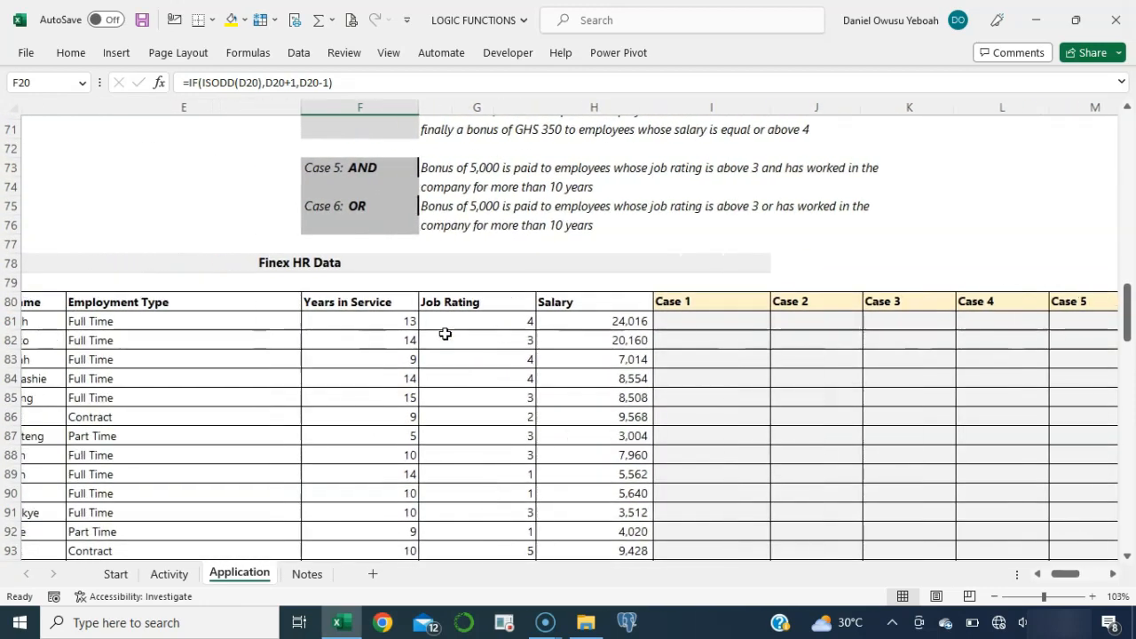
click(191, 321)
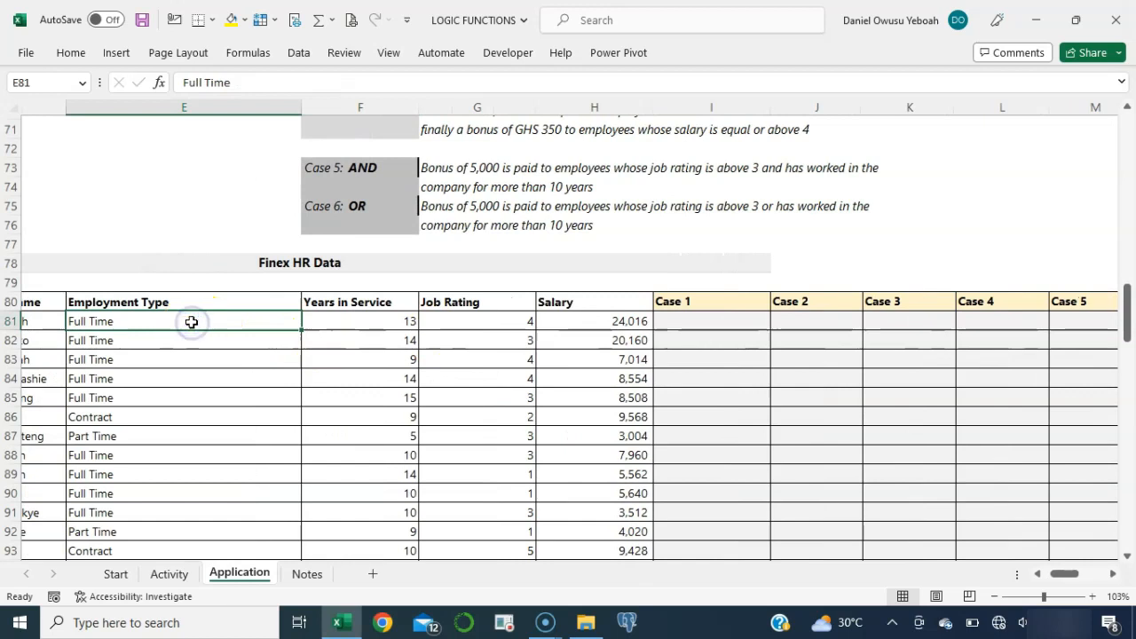
click(676, 322)
text(=)
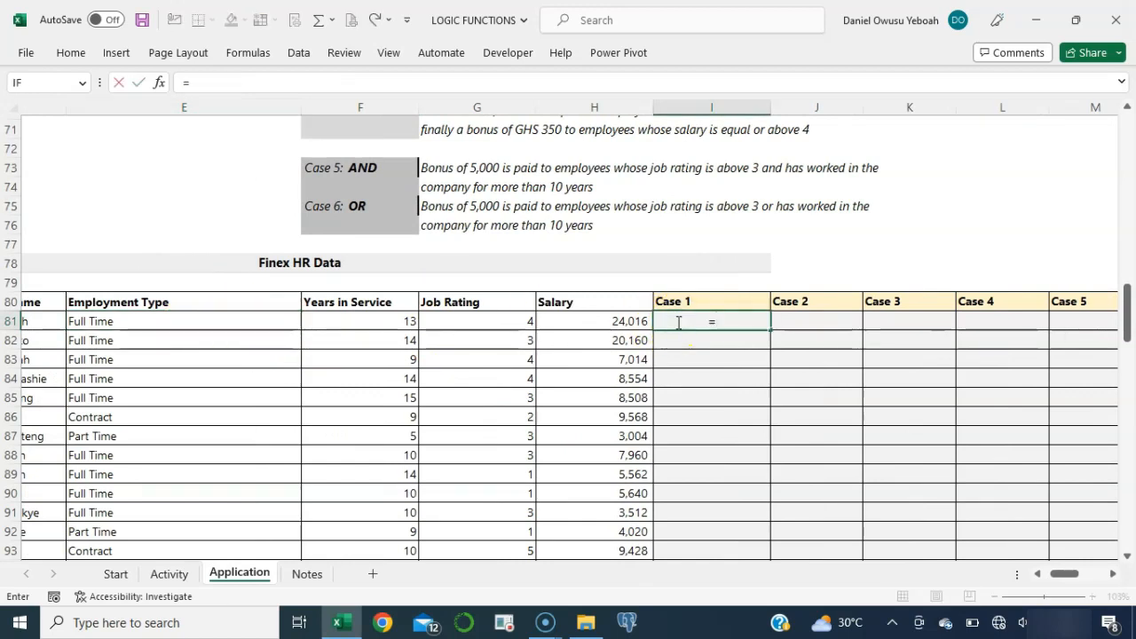
text(IF()
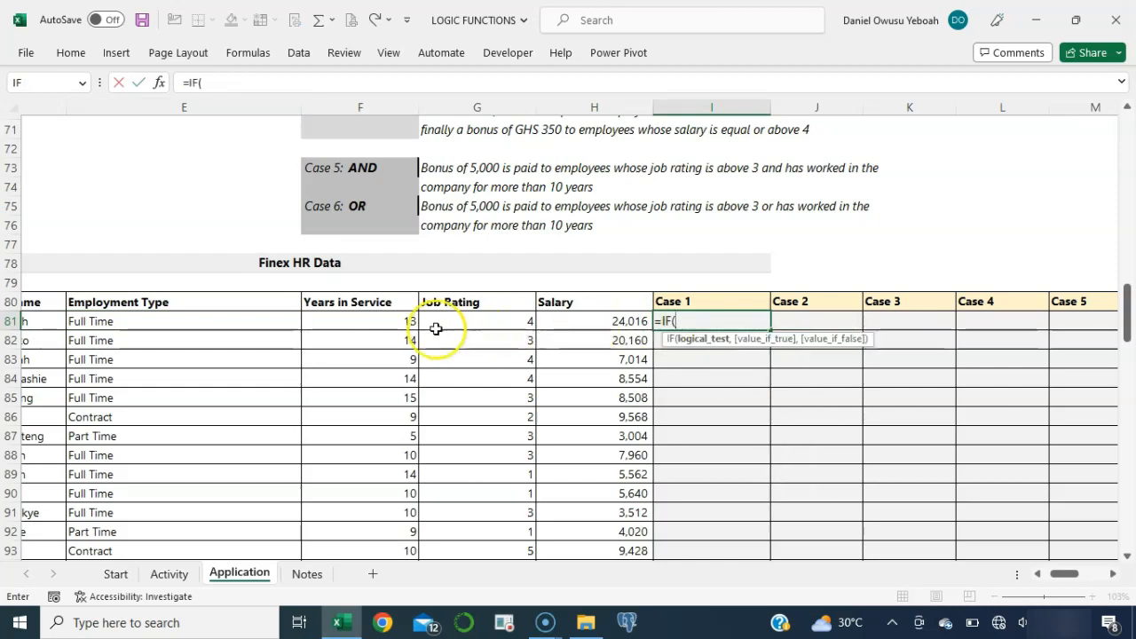
click(260, 324)
text(="Full t)
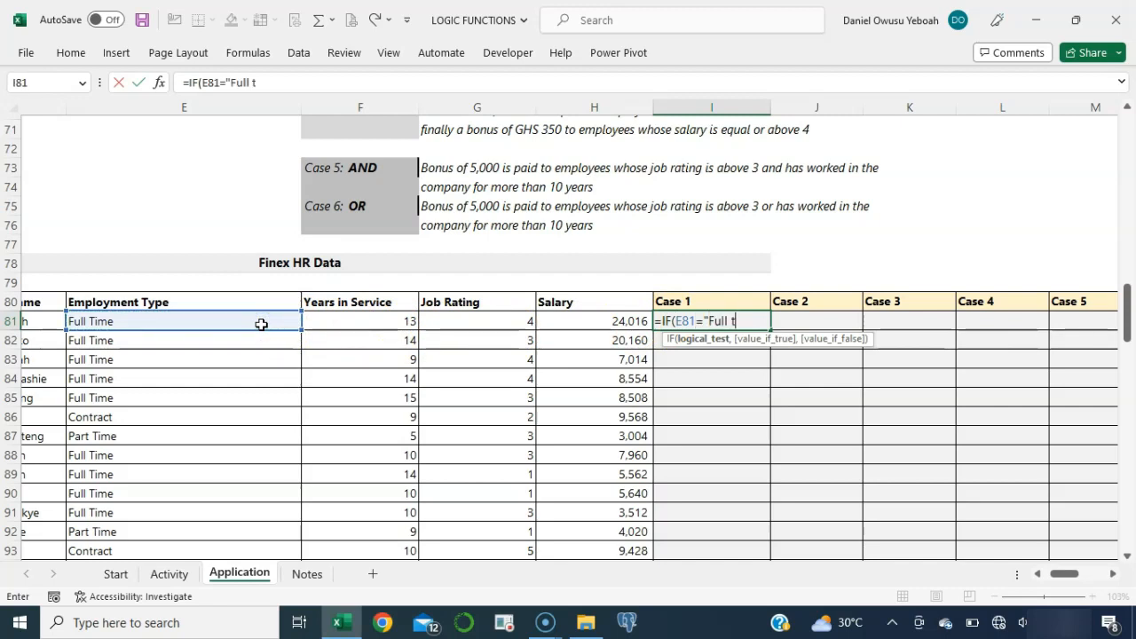
text(ime")
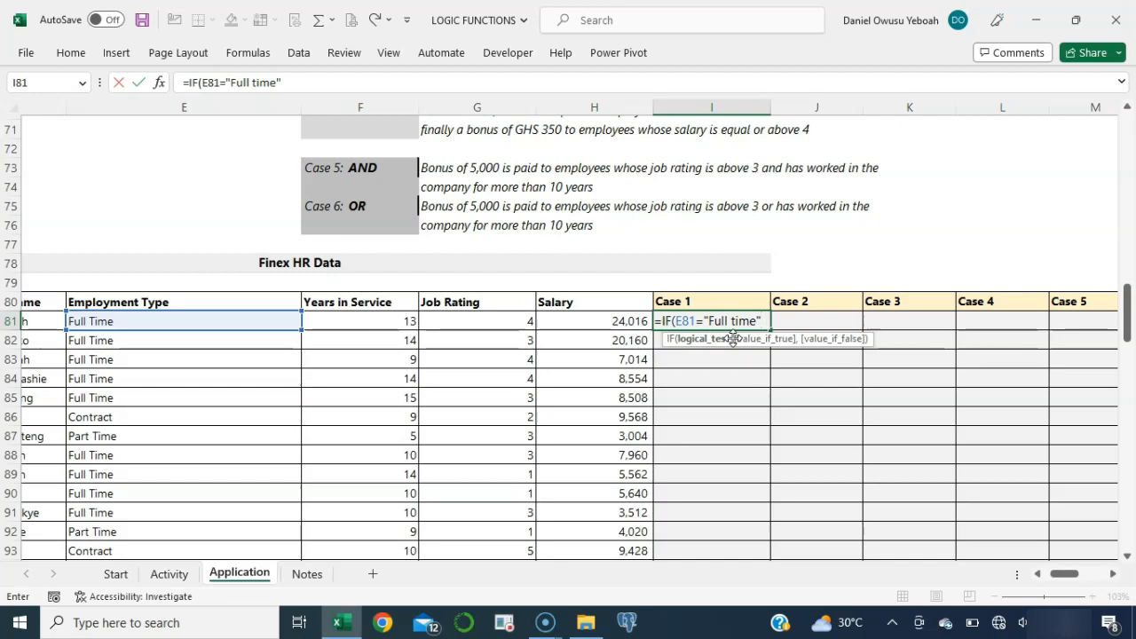
- Try a hyphen instead of the space in the "Full time" criterion of the I81 formula, and restore the space
click(729, 321)
key(BackSpace)
text(-)
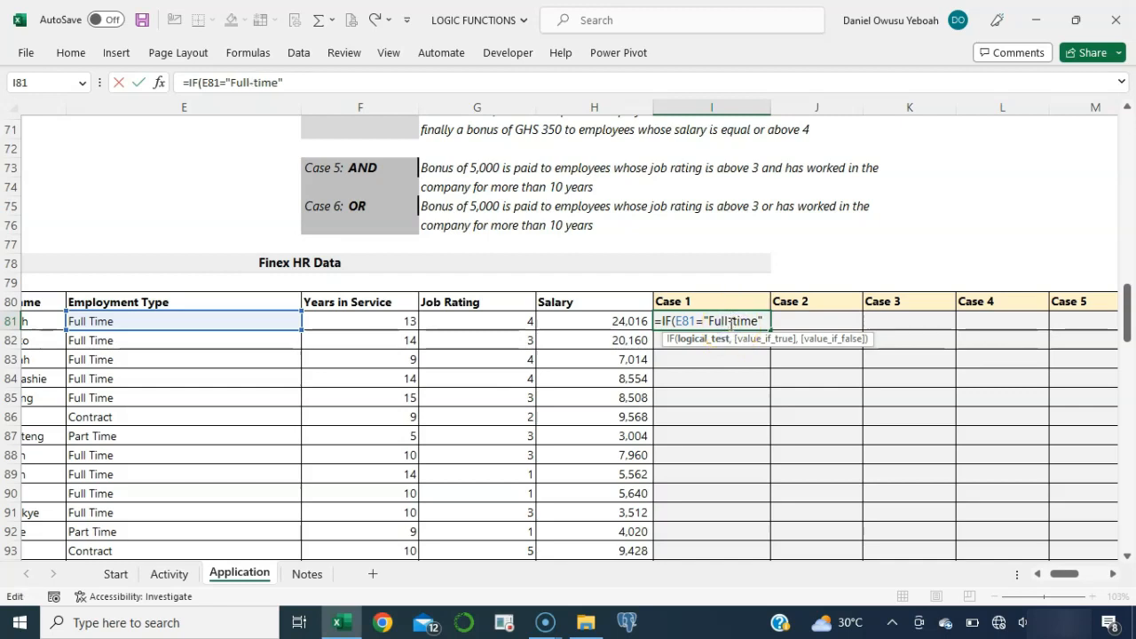
key(BackSpace)
- Complete the I81 formula with 500 as the value if true and 0 if false, and reselect I81
click(762, 320)
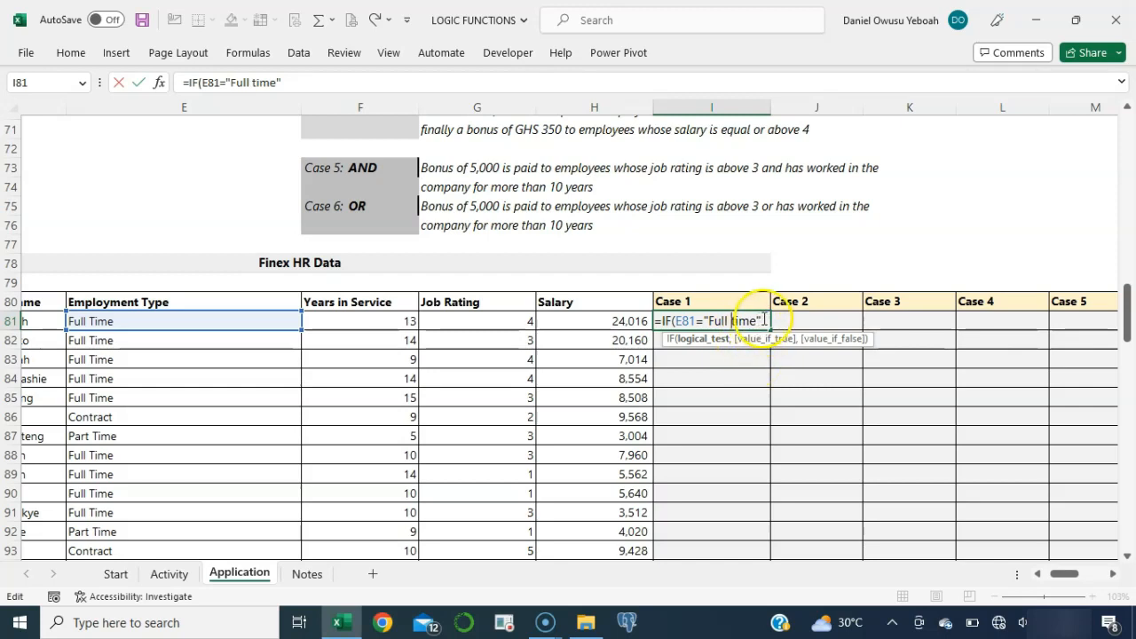
text(,)
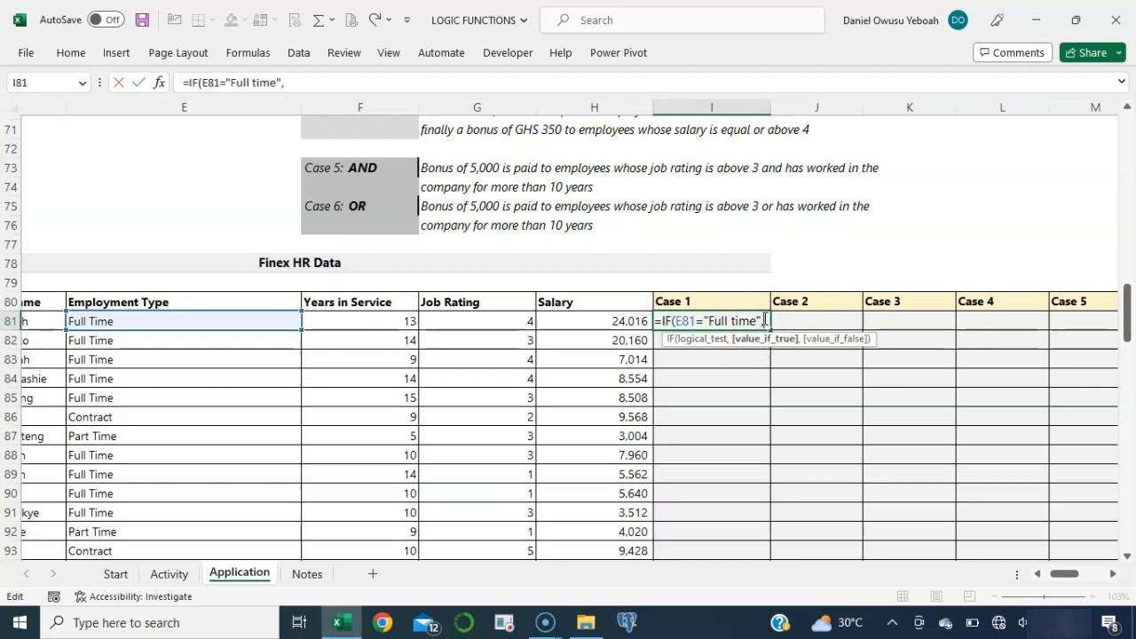
scroll(514, 314, up, 2)
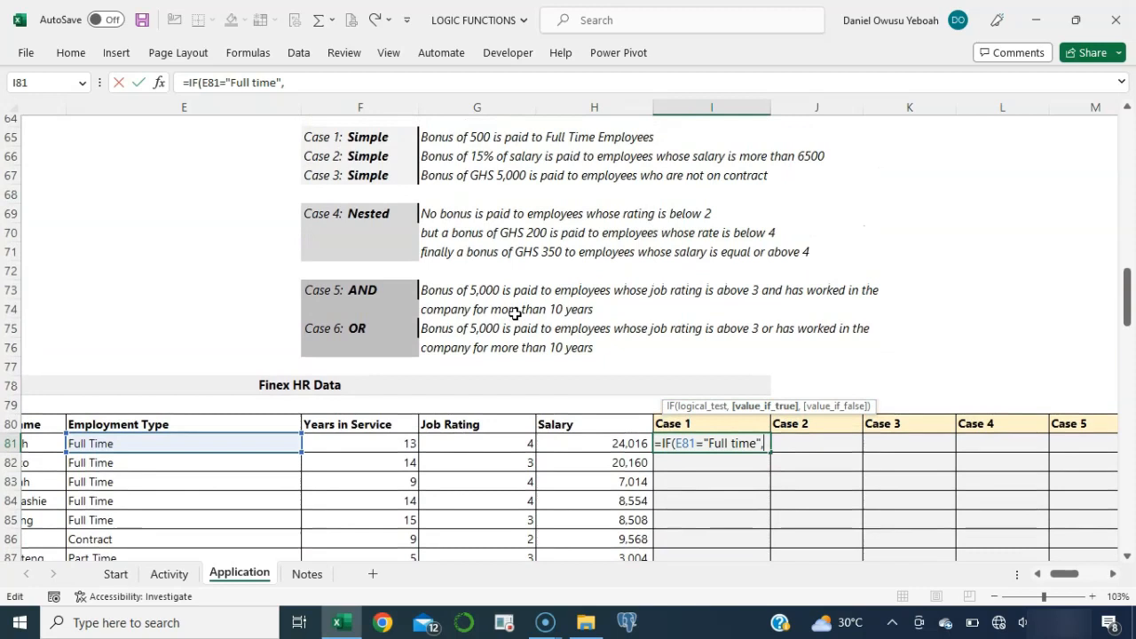
scroll(514, 314, down, 2)
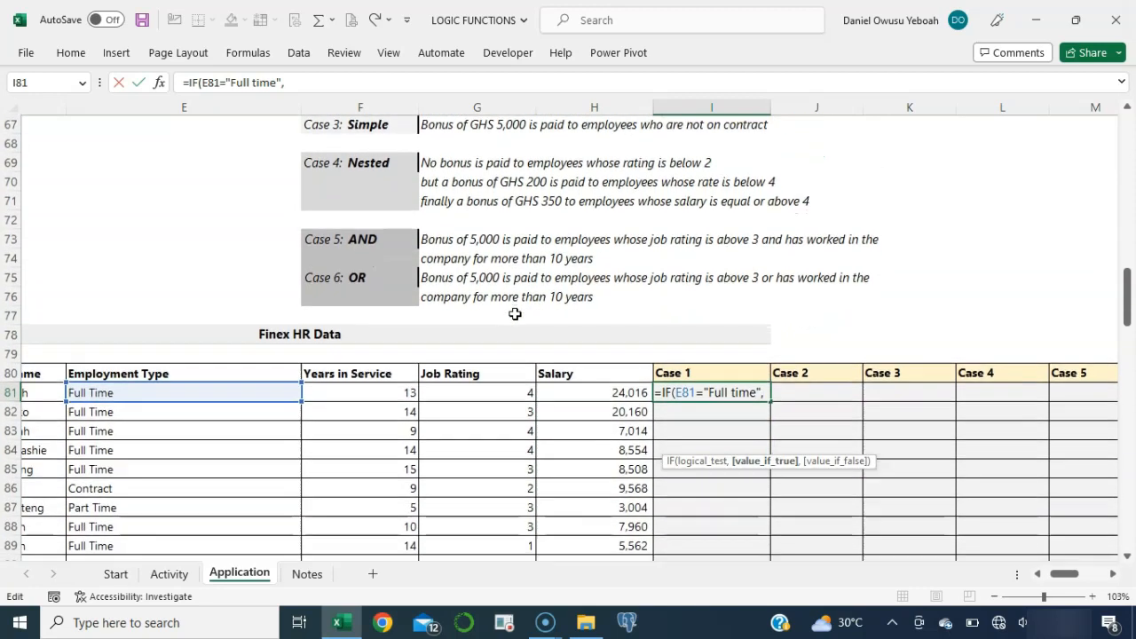
text(500,)
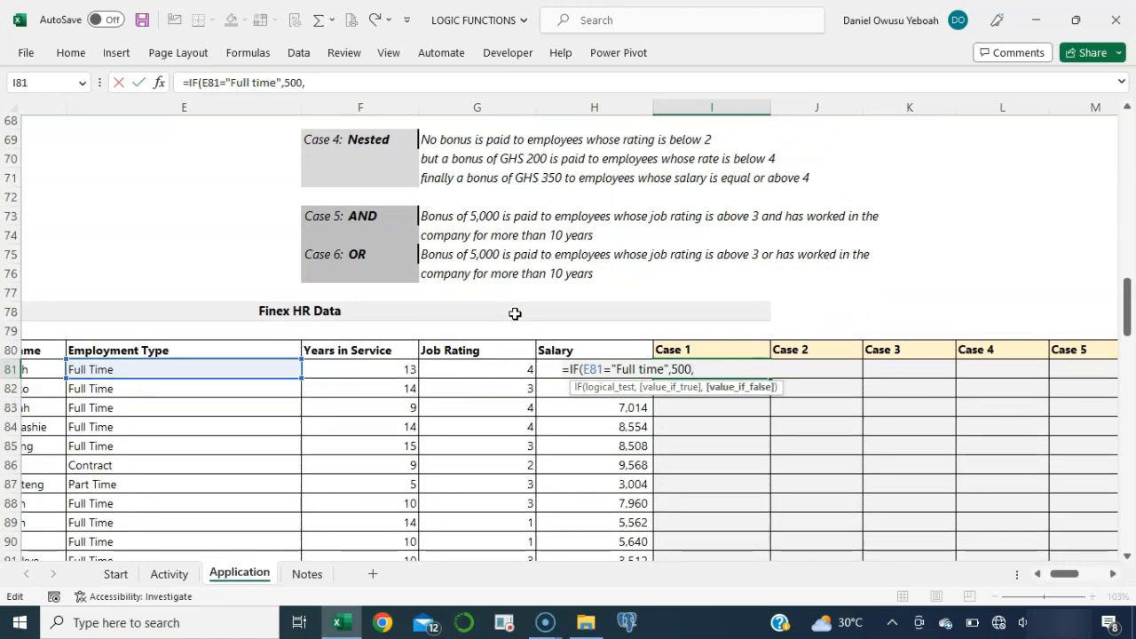
text(0))
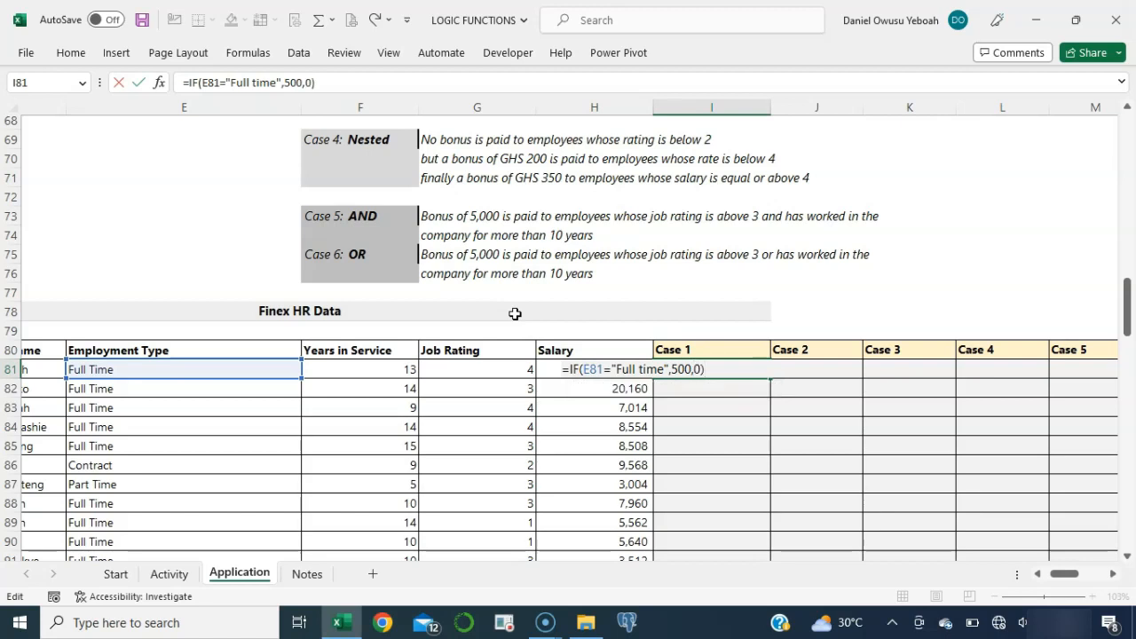
key(Return)
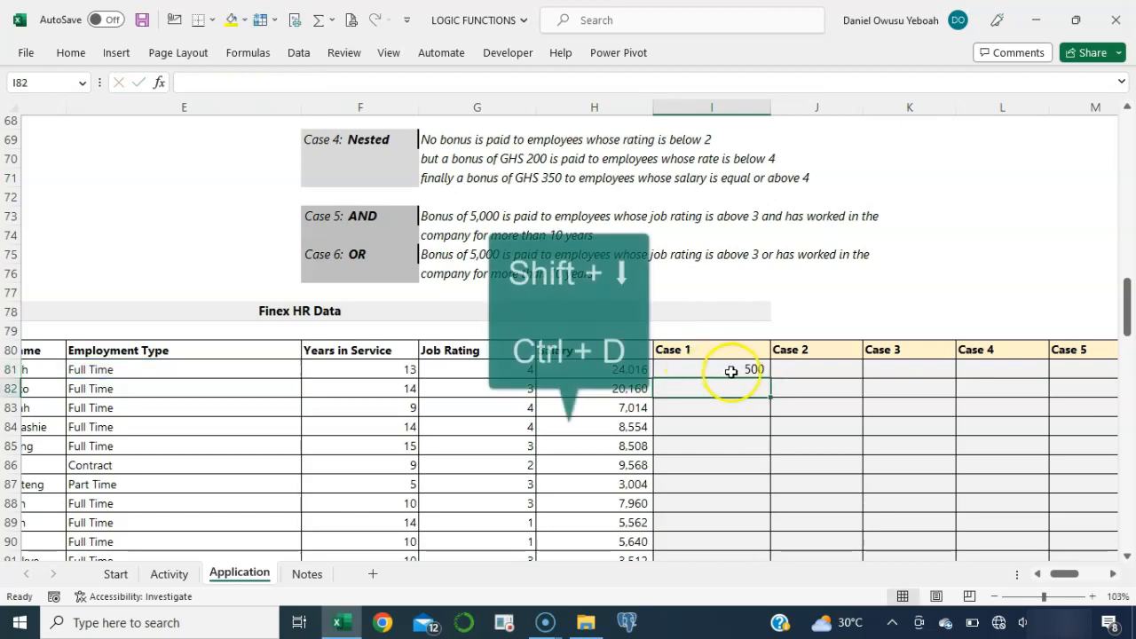
click(730, 370)
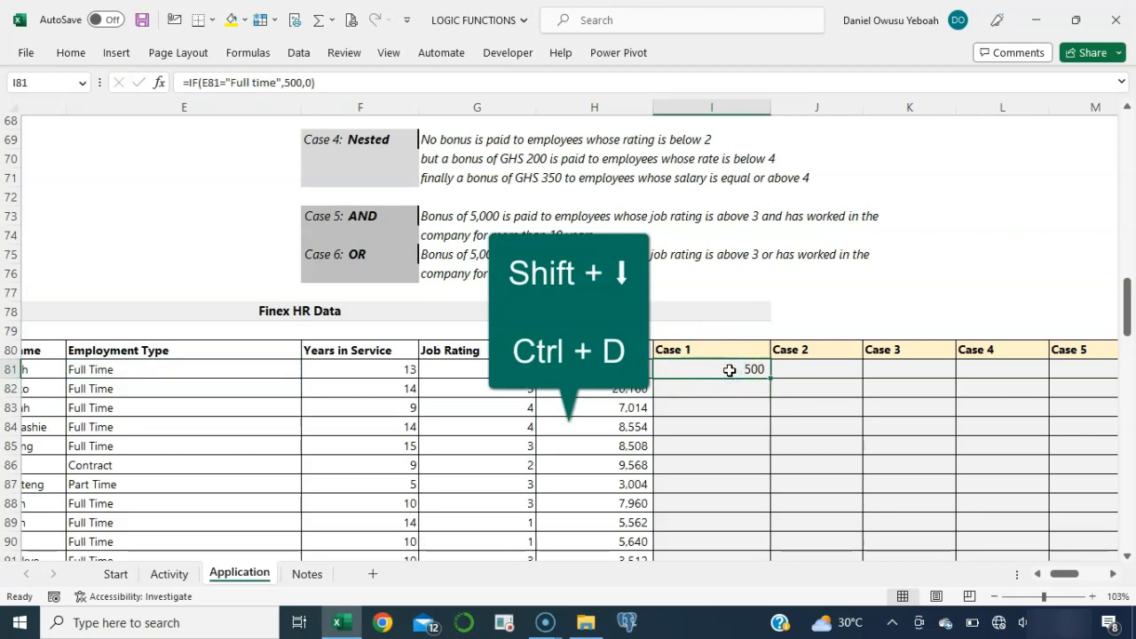
- Fill the I81 bonus formula down the Case 1 column through I115
key(shift+Down)
key(shift+Down)
key(shift+Down)
key(shift+Down)
key(shift+Down)
key(shift+Down)
key(shift+Down)
key(shift+Down)
key(shift+Down)
key(shift+Down)
key(shift+Down)
key(shift+Down)
key(shift+Down)
key(shift+Down)
key(shift+Down)
key(shift+Down)
key(shift+Down)
key(shift+Down)
key(shift+Down)
key(shift+Down)
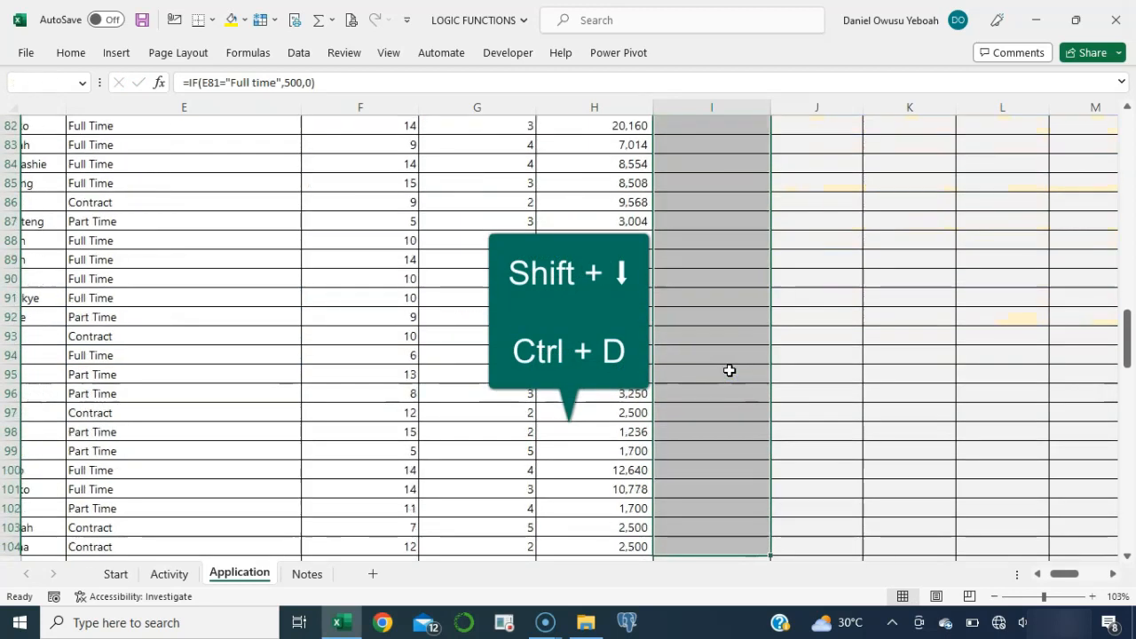
key(shift+Down)
key(shift+Down)
key(shift+Down)
key(shift+Down)
key(shift+Down)
key(shift+Down)
key(shift+Down)
key(shift+Down)
key(shift+Down)
key(shift+Down)
key(shift+Down)
key(shift+Down)
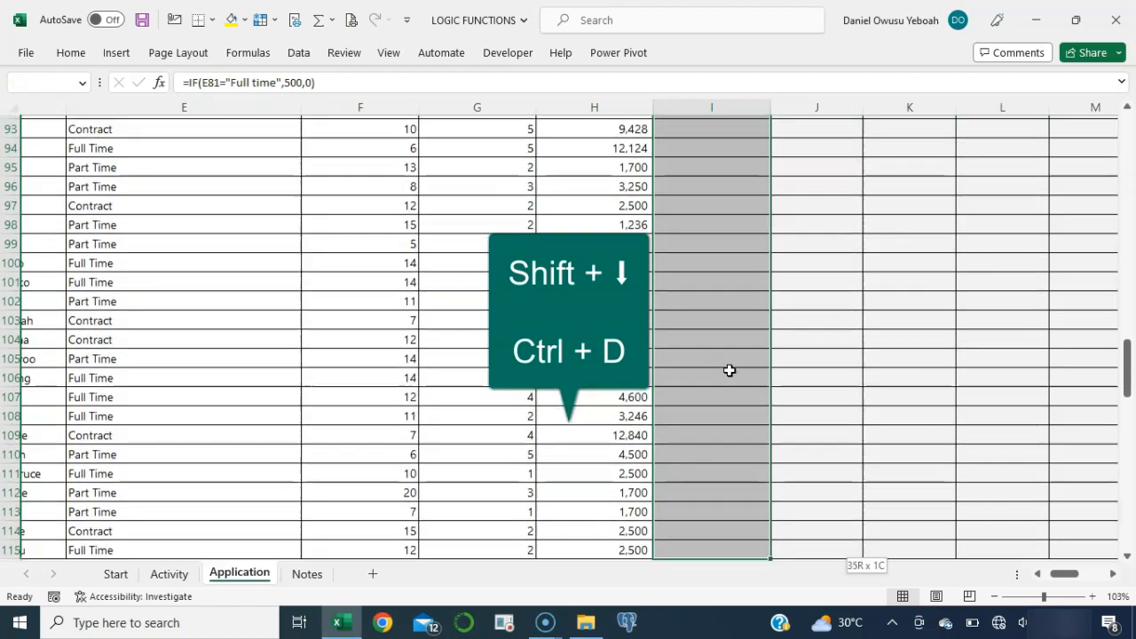
key(shift+Up)
key(shift+Up)
key(ctrl+d)
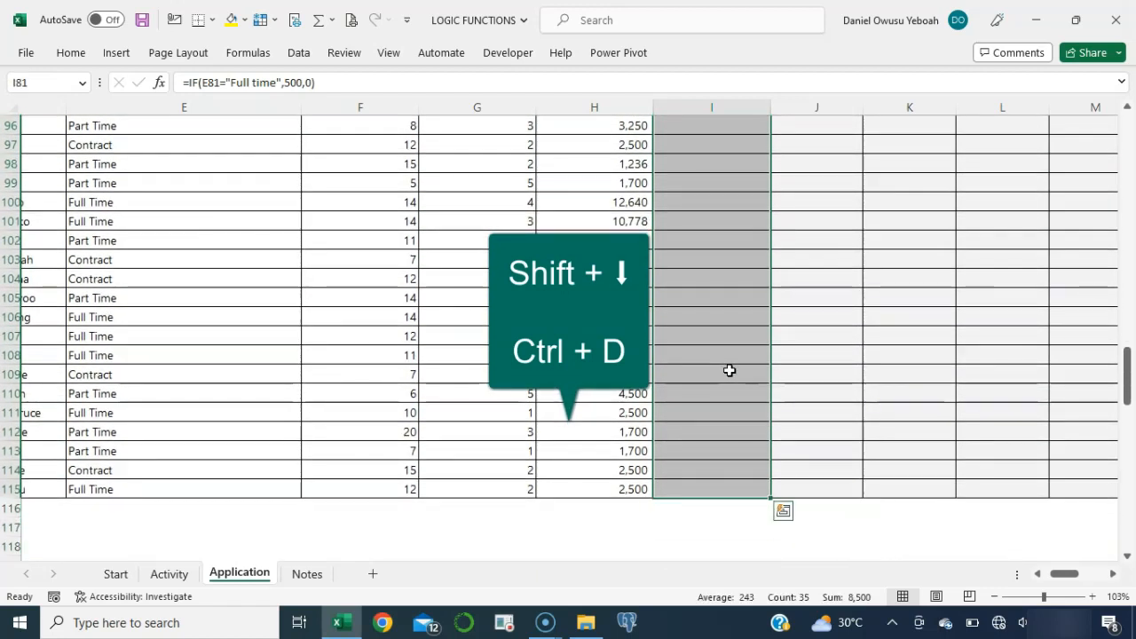
- Start an IF formula in J81 under Case 2 with H81>6500 as its logical test
scroll(728, 373, up, 9)
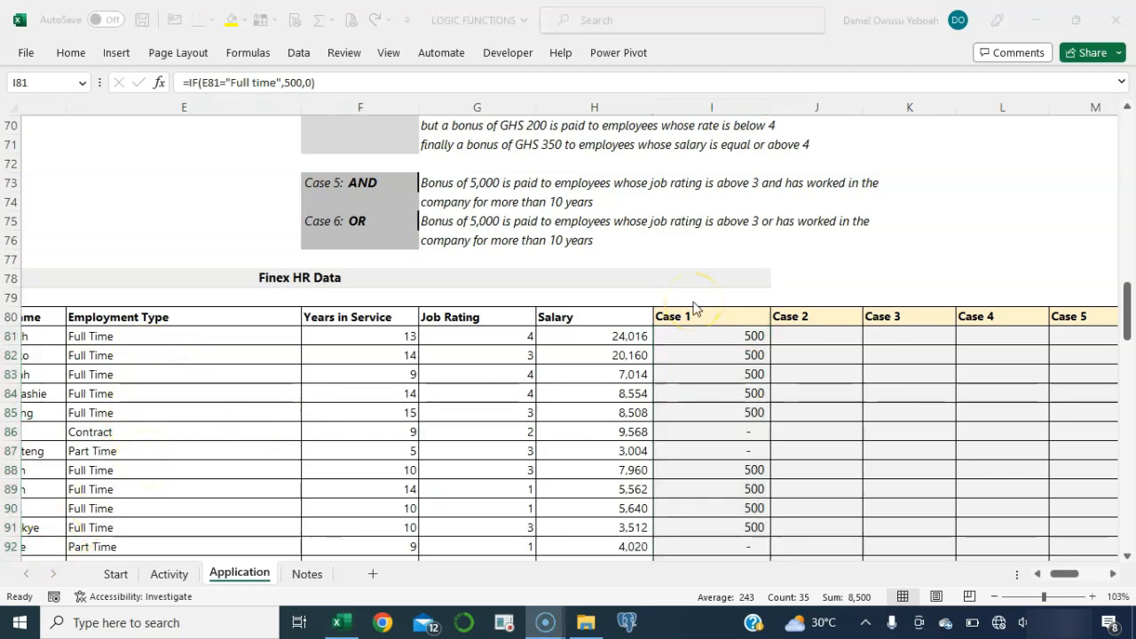
click(654, 300)
scroll(657, 301, up, 2)
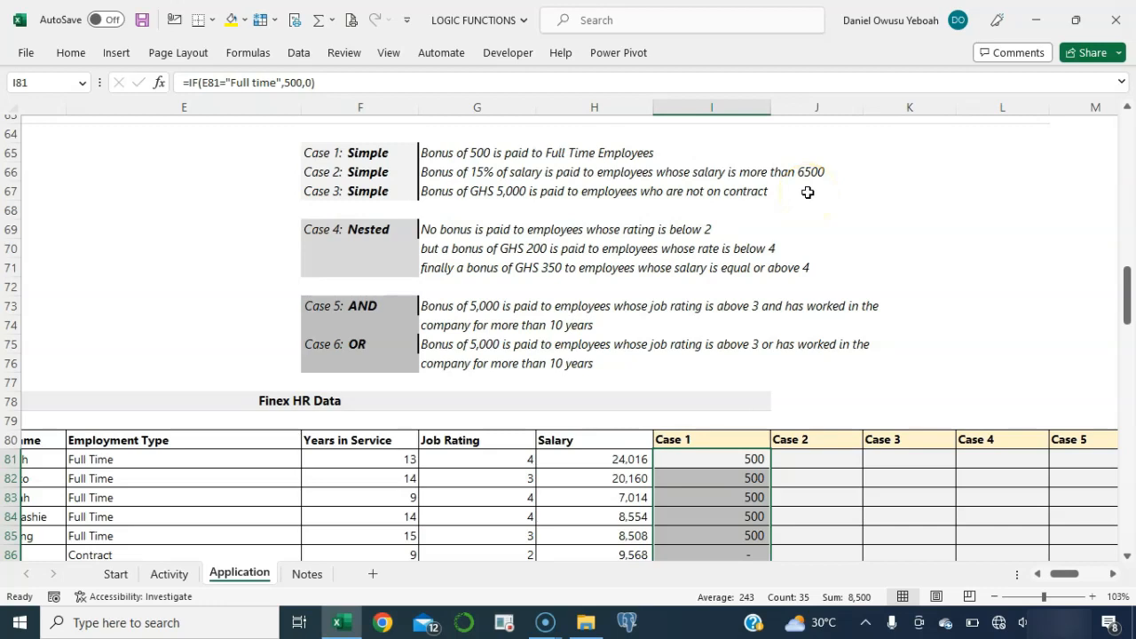
click(808, 460)
text(=)
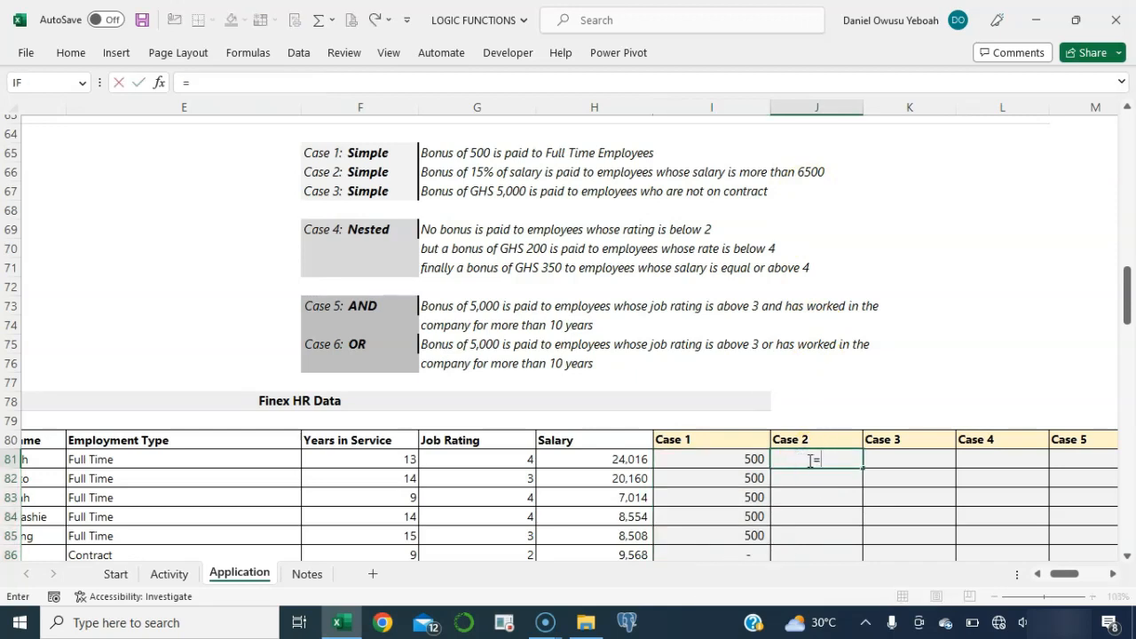
text(IF()
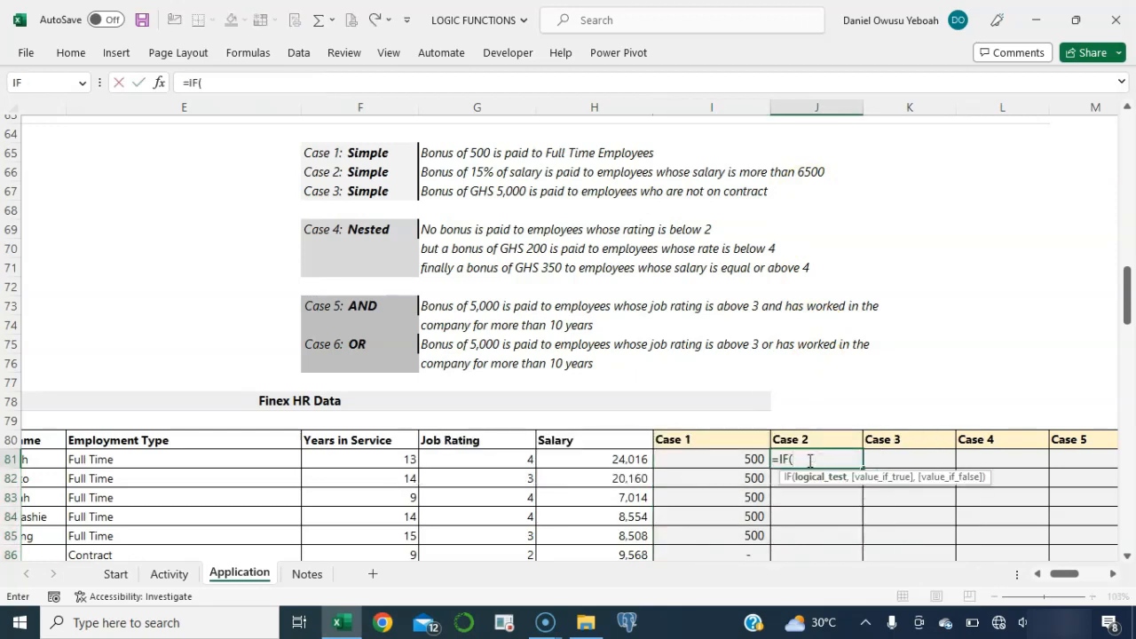
click(616, 459)
text(>)
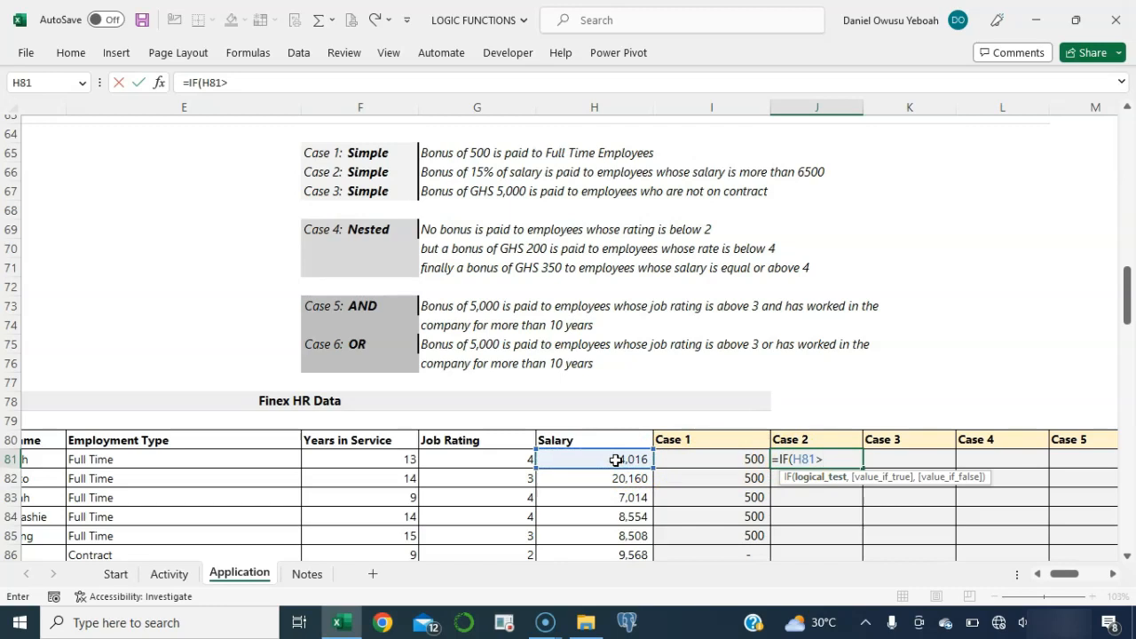
text(6500,)
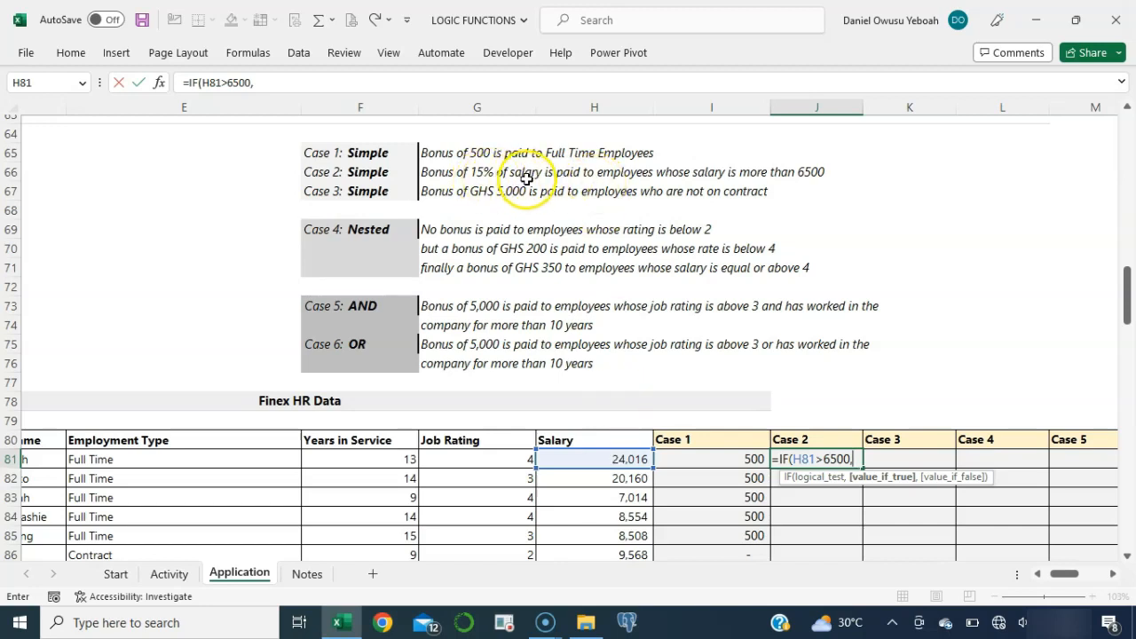
- Complete the J81 formula with 15%*H81 as the value if true and 0 if false, and reselect J81
text(15)
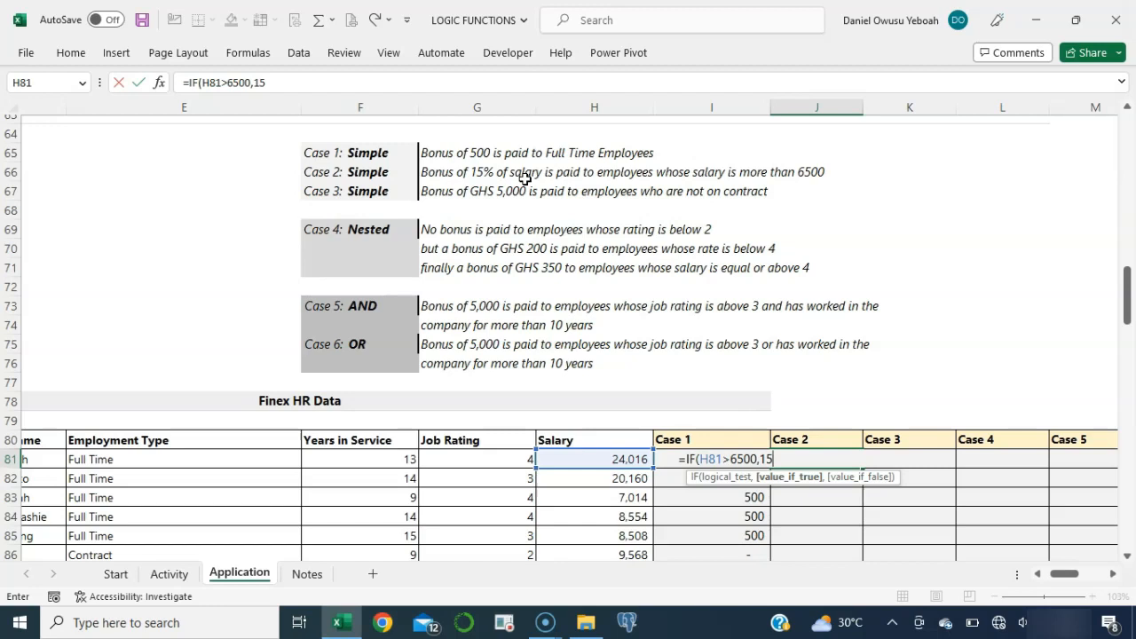
text(%*)
click(588, 462)
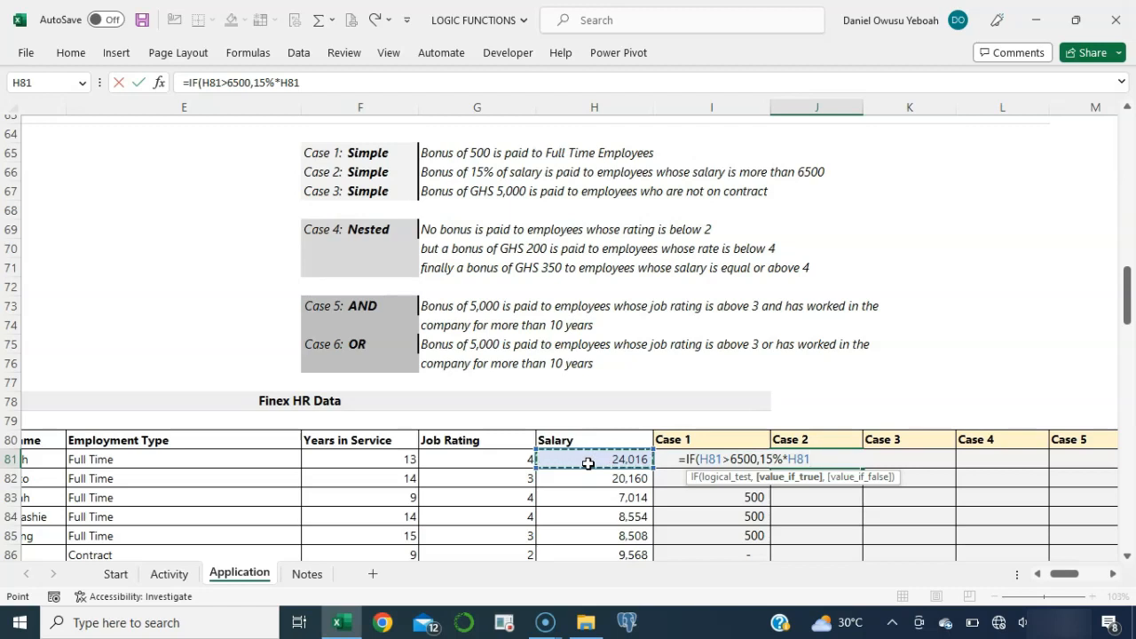
text(,)
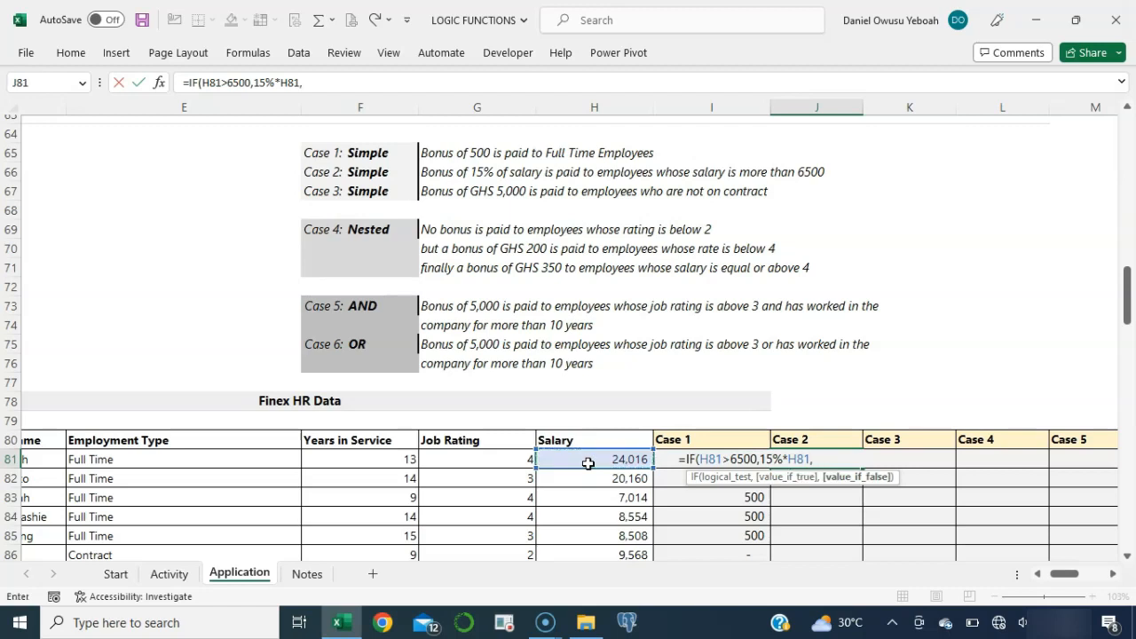
text(0))
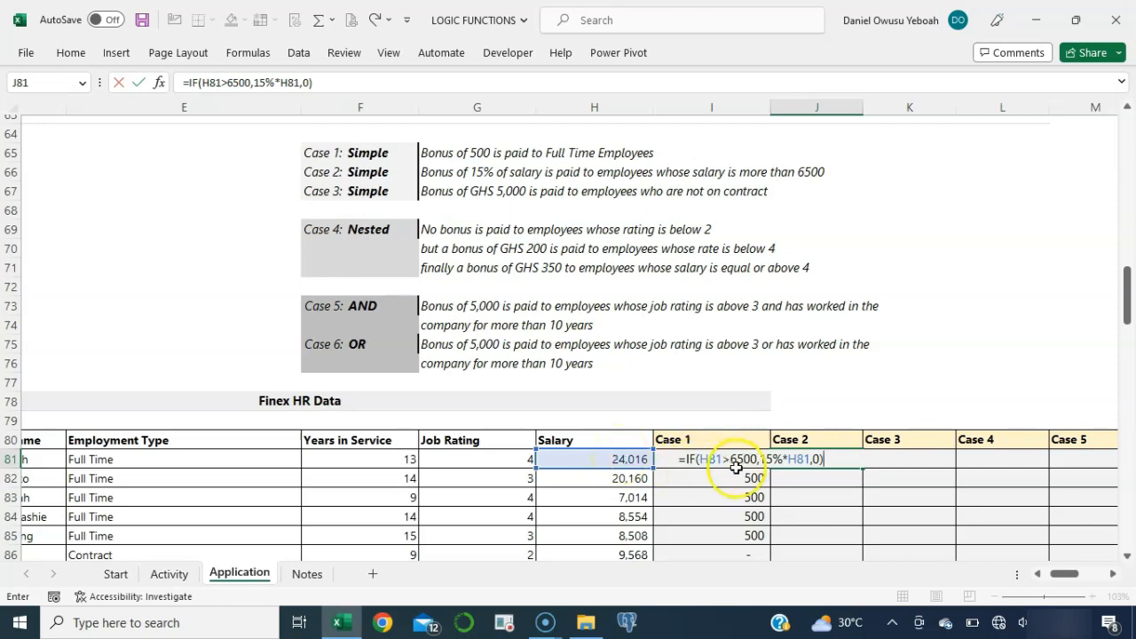
key(Return)
click(834, 459)
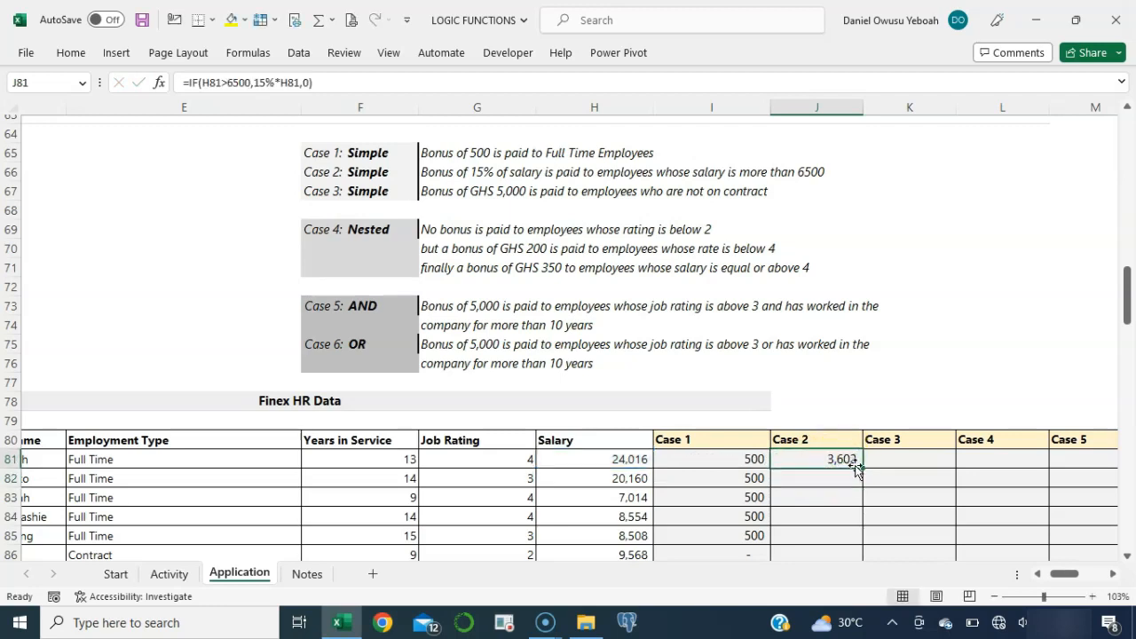
- Fill the J81 formula down the Case 2 column through J115
click(839, 467)
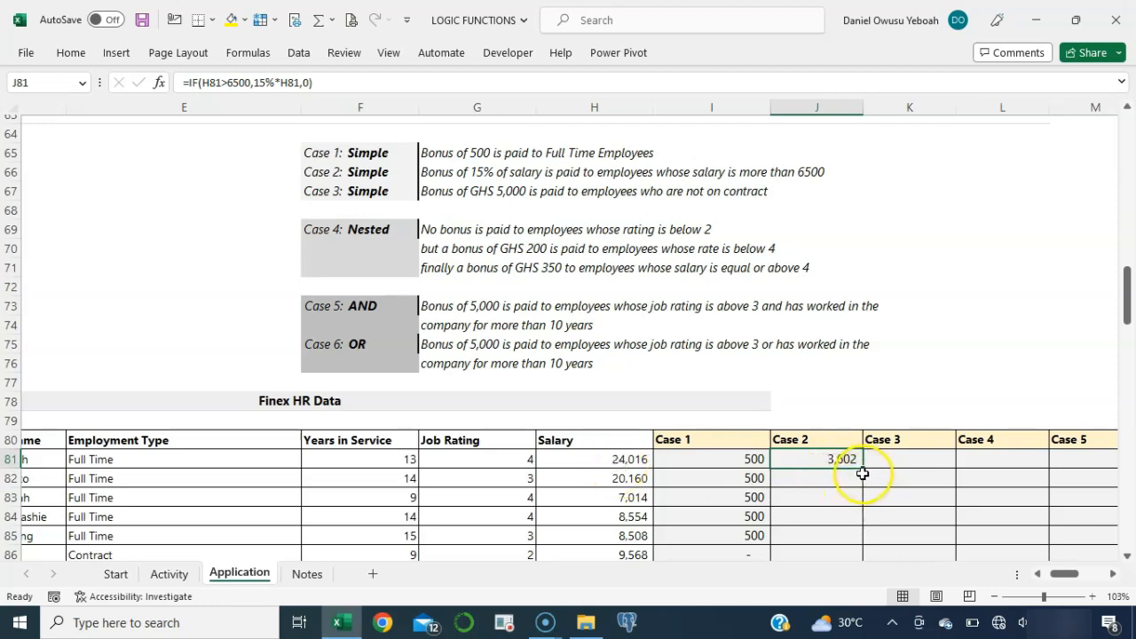
drag(862, 469, 837, 508)
scroll(822, 432, up, 2)
scroll(822, 433, up, 5)
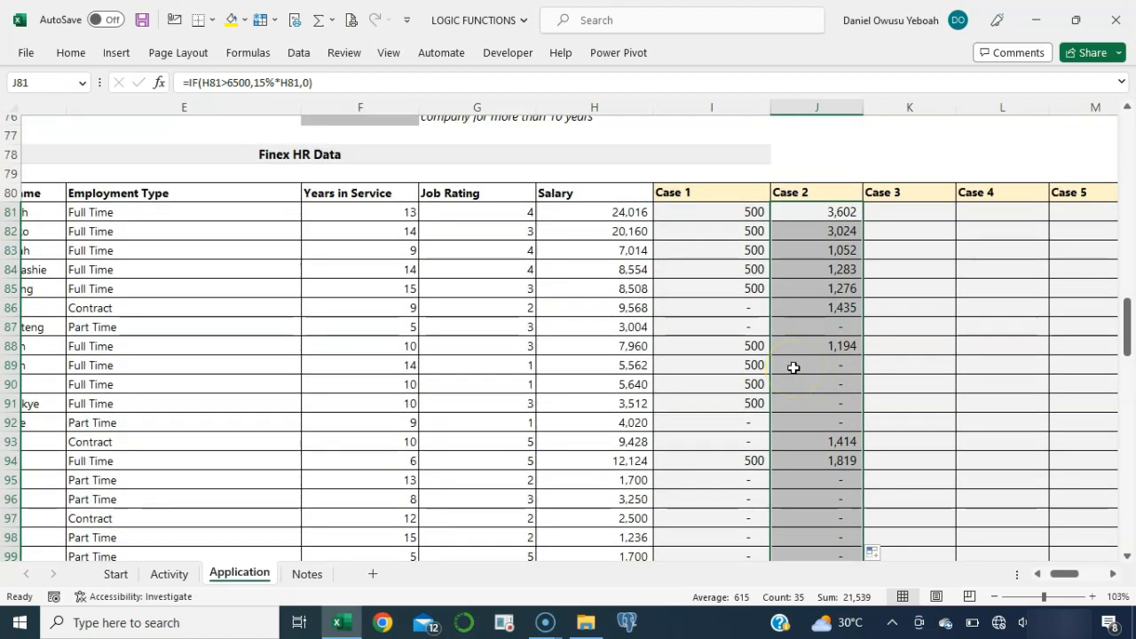
- Try the General number format on the Case 2 results, and undo the format change
text(.)
key(Escape)
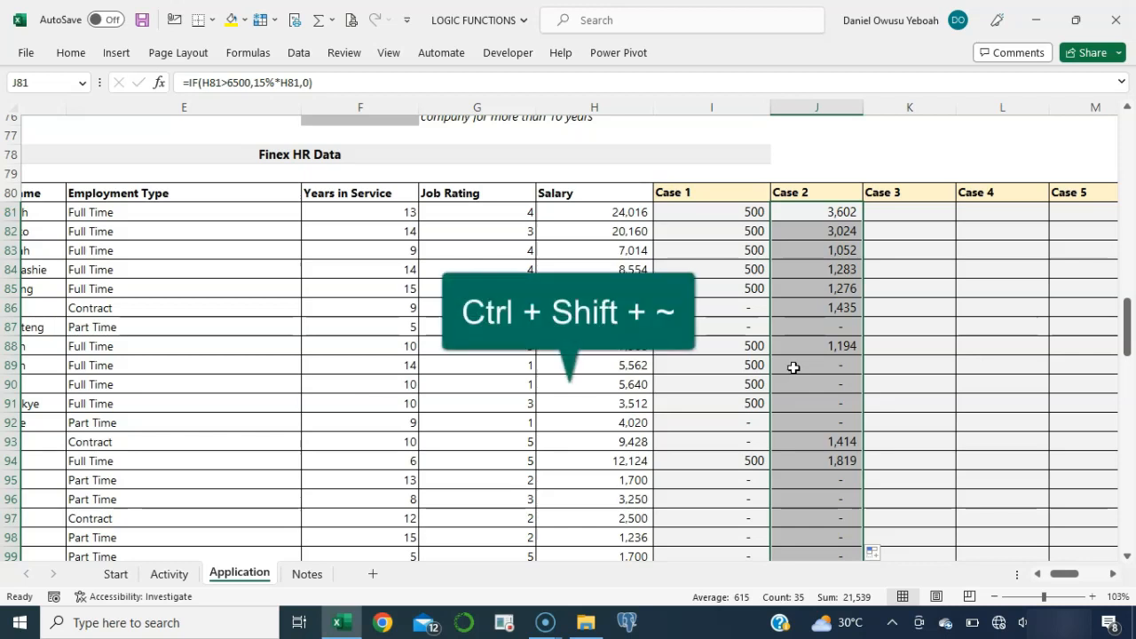
key(ctrl+shift+asciitilde)
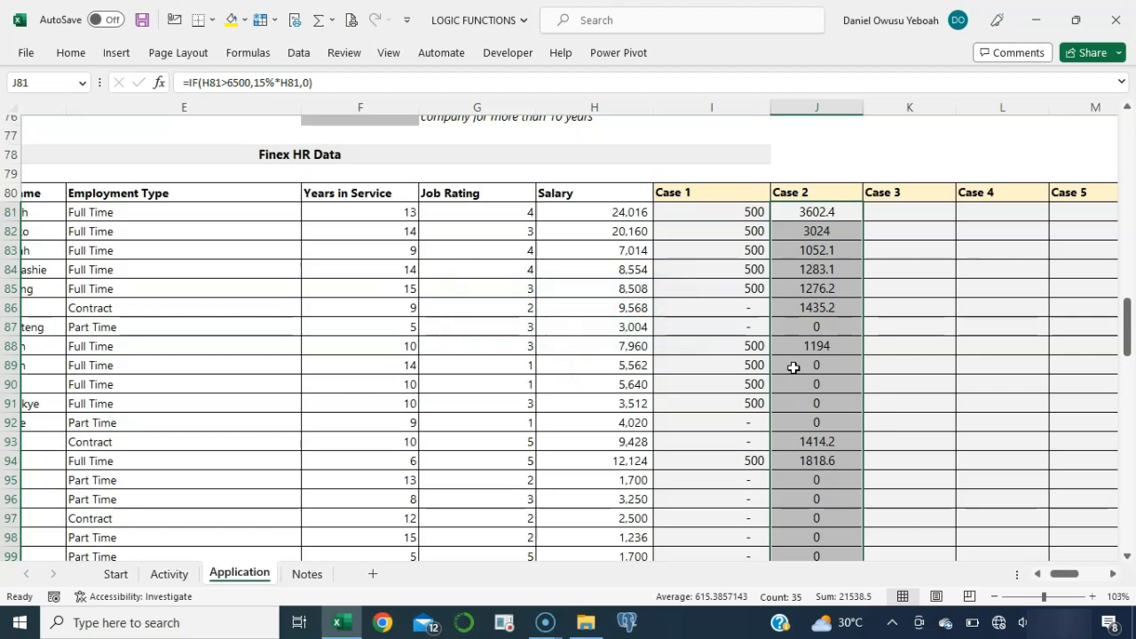
key(ctrl+z)
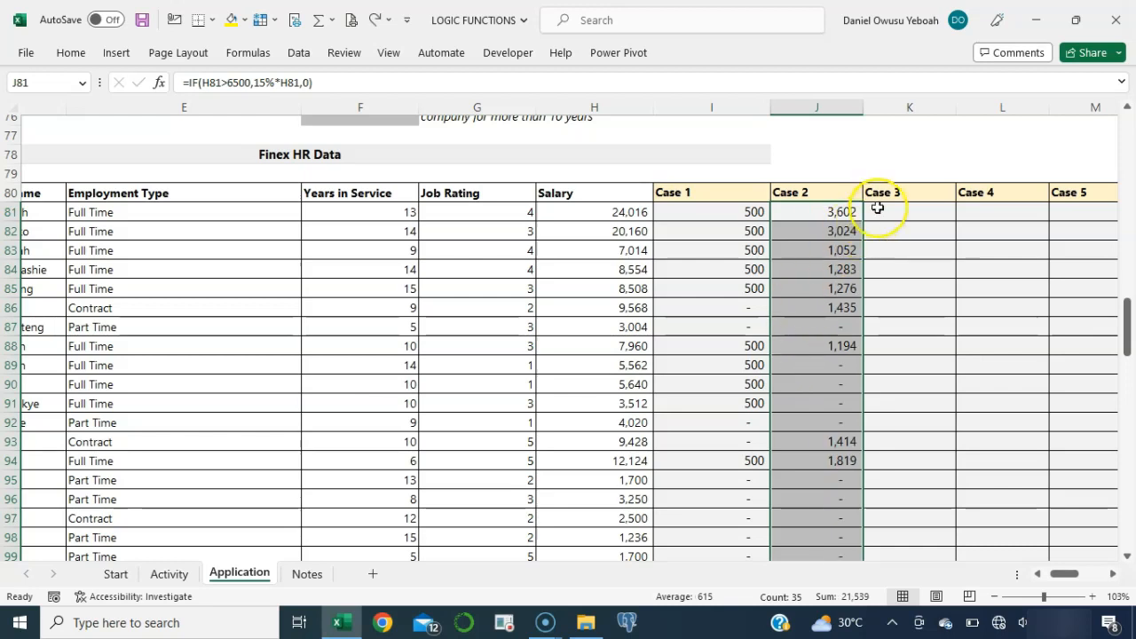
- Write an IF formula in K81 under Case 3 that gives 5000 when E81 is not equal to "Contract" and 0 otherwise
scroll(881, 209, up, 7)
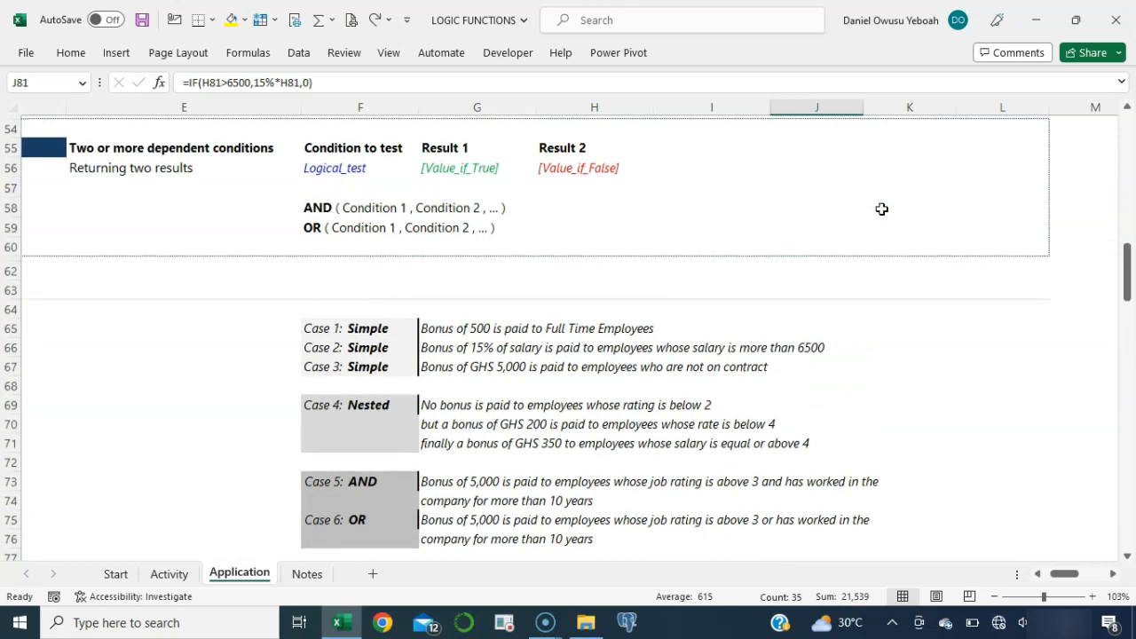
scroll(881, 209, down, 7)
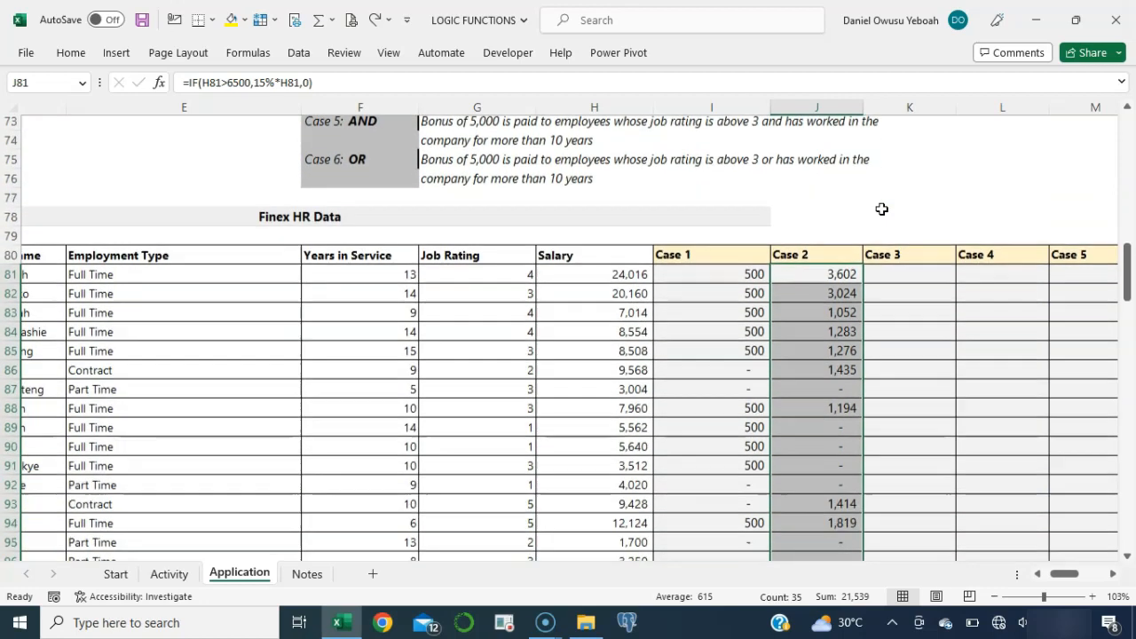
click(888, 262)
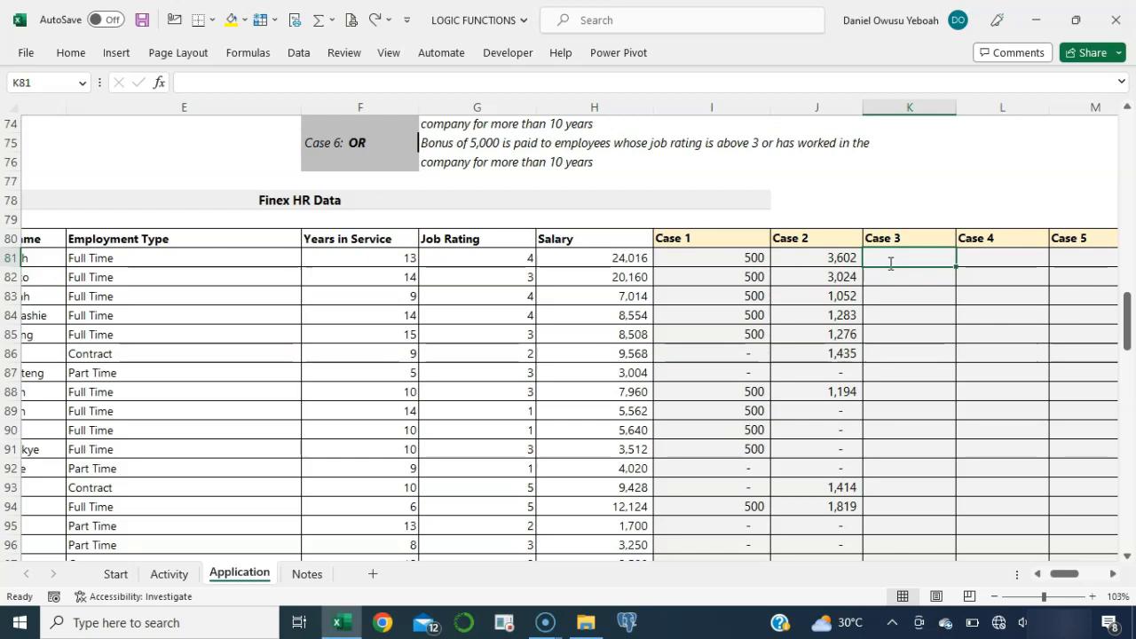
text(=if)
key(Tab)
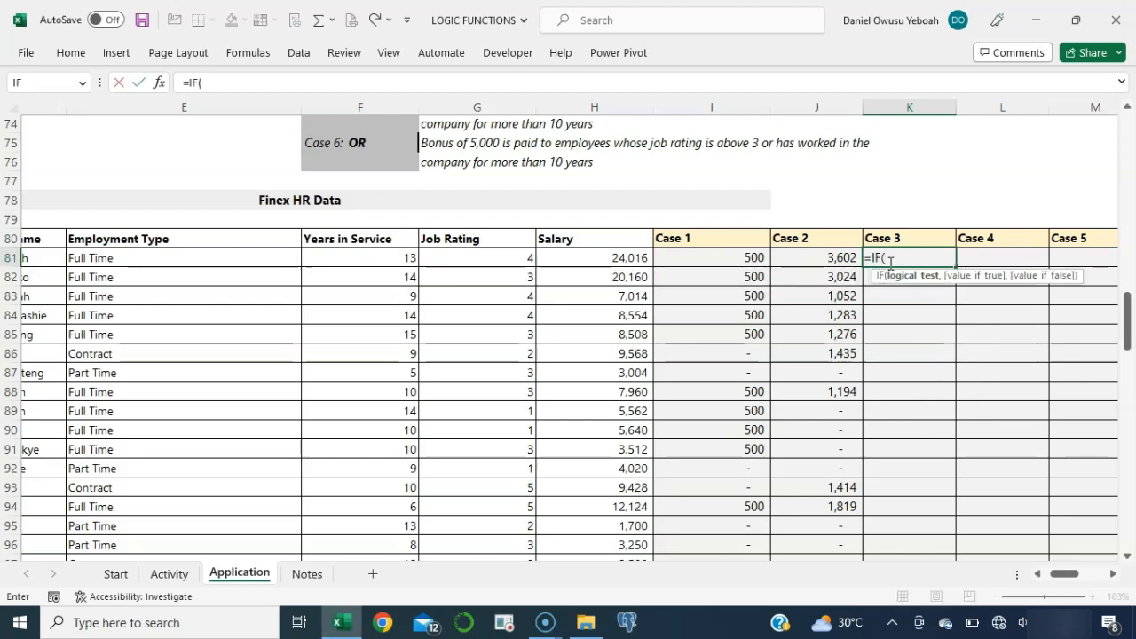
click(193, 256)
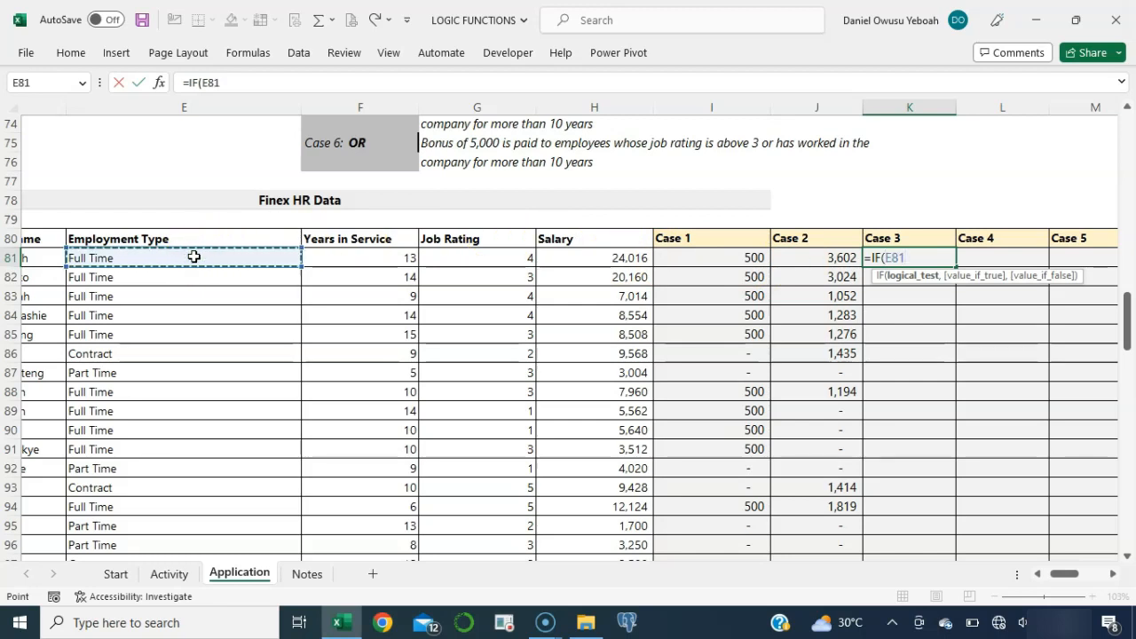
text(<>)
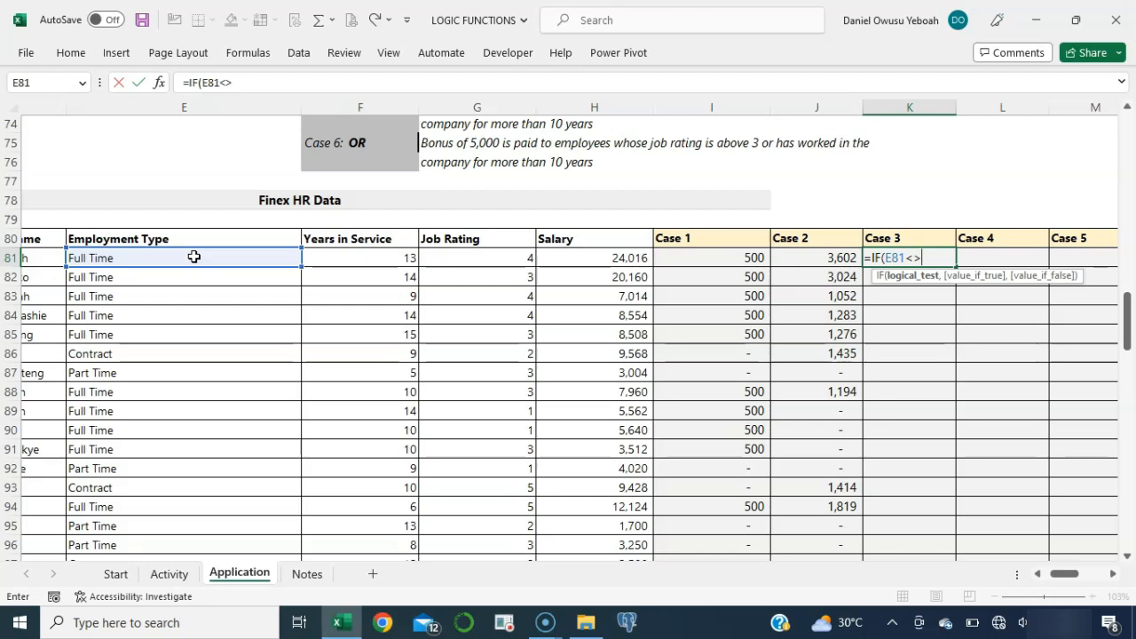
text("Contract")
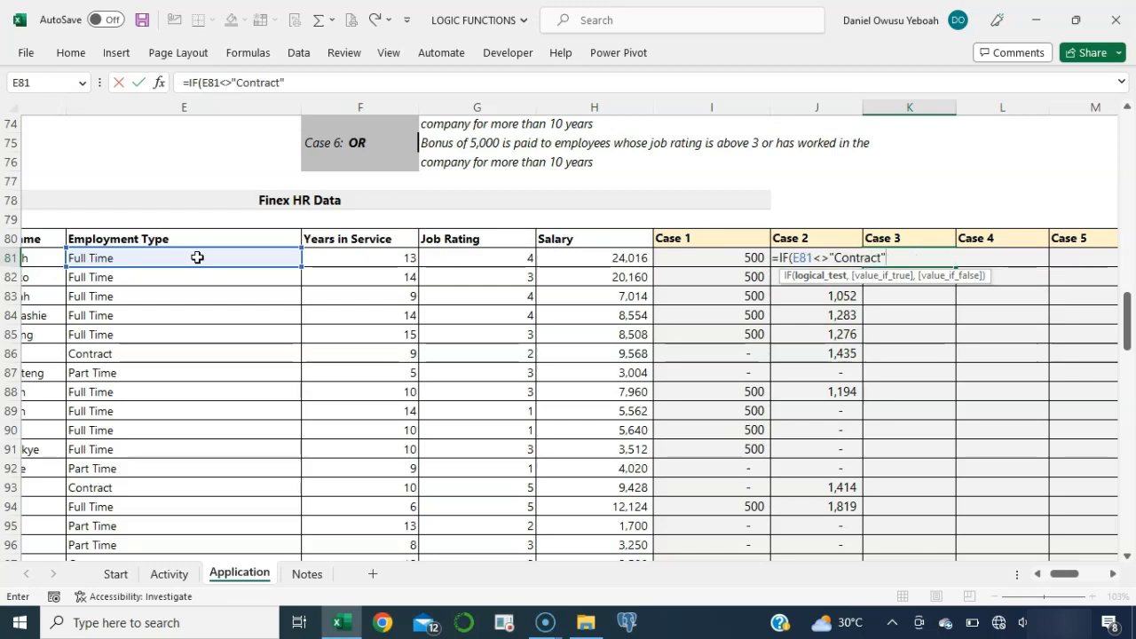
text(,)
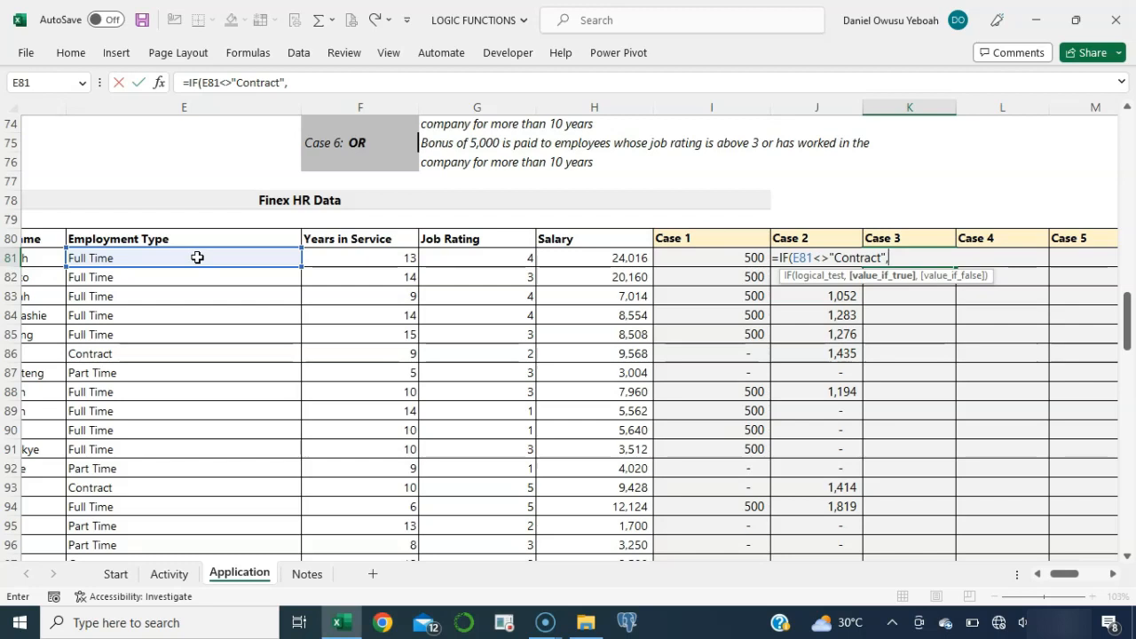
text(5000,)
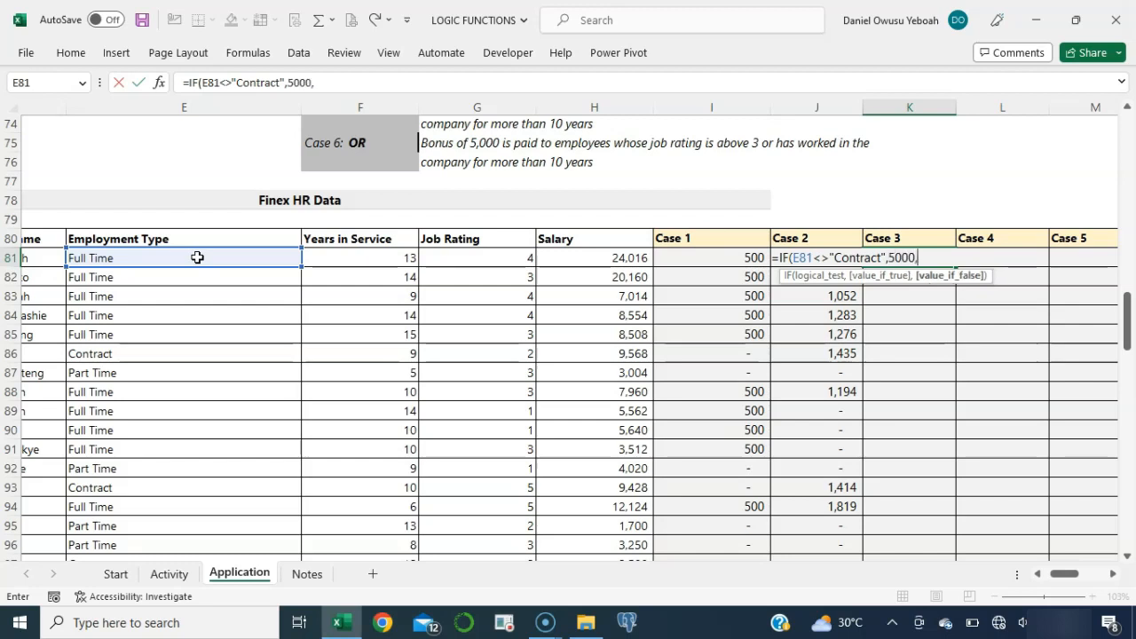
text(0))
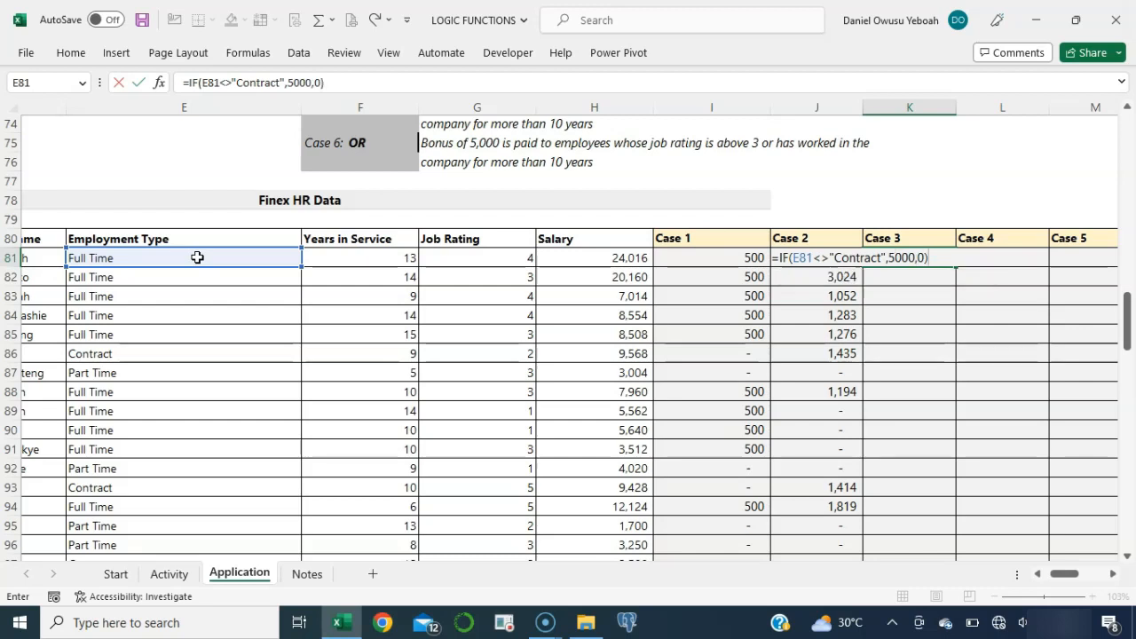
- Try adding "staff" after "Contract" in the K81 formula's criterion, and remove the added word
scroll(550, 311, up, 3)
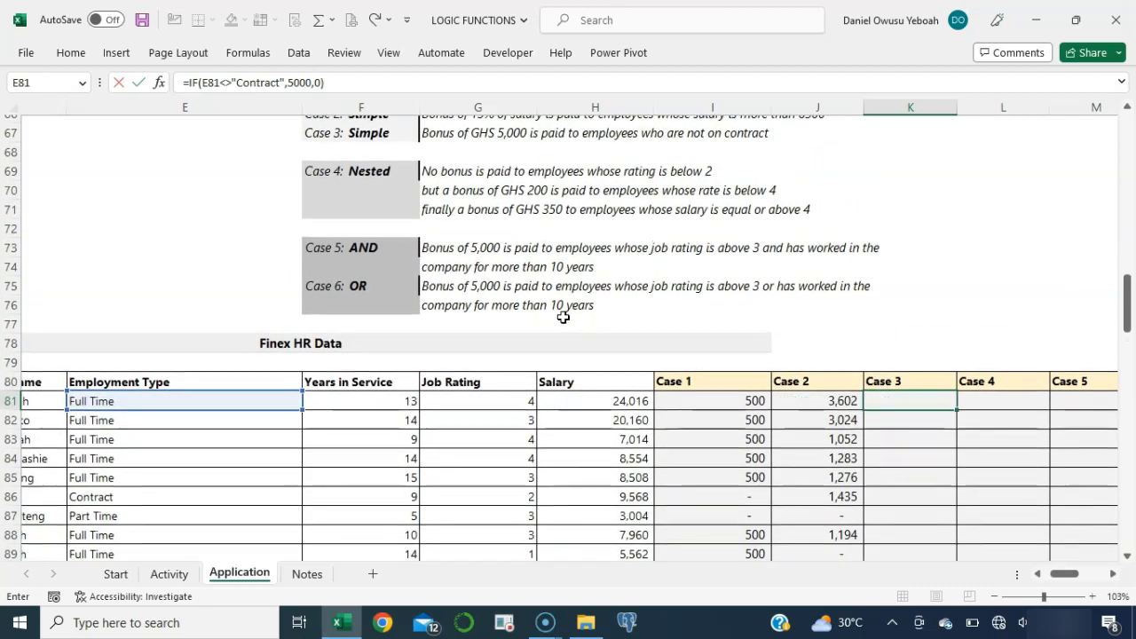
scroll(562, 317, up, 1)
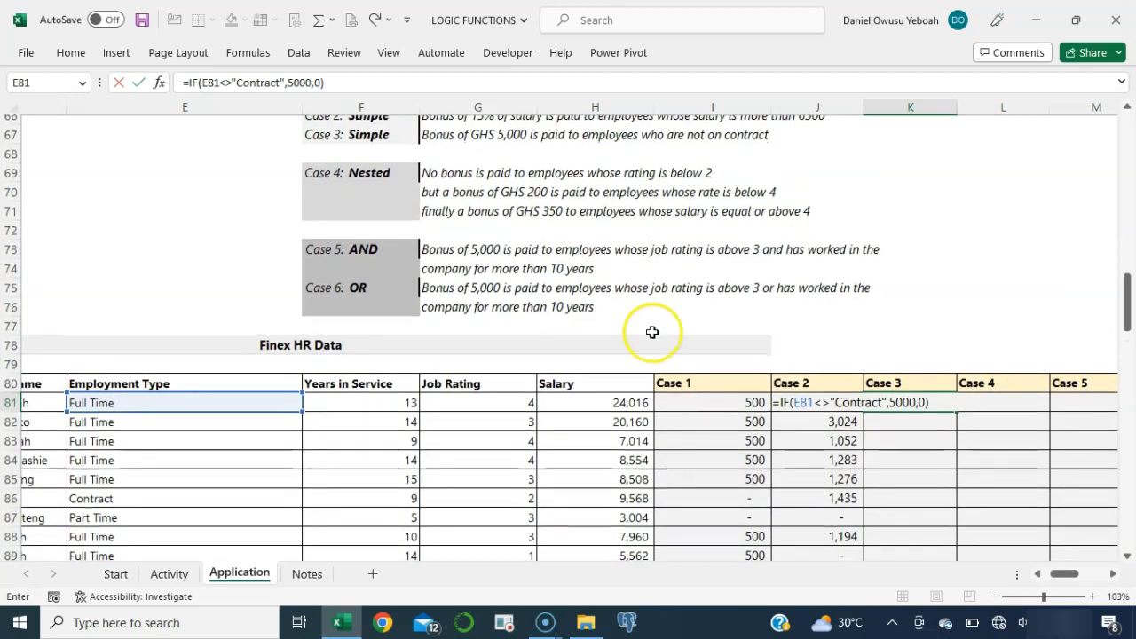
click(883, 402)
text(staff)
key(BackSpace)
key(BackSpace)
key(BackSpace)
key(BackSpace)
key(BackSpace)
key(BackSpace)
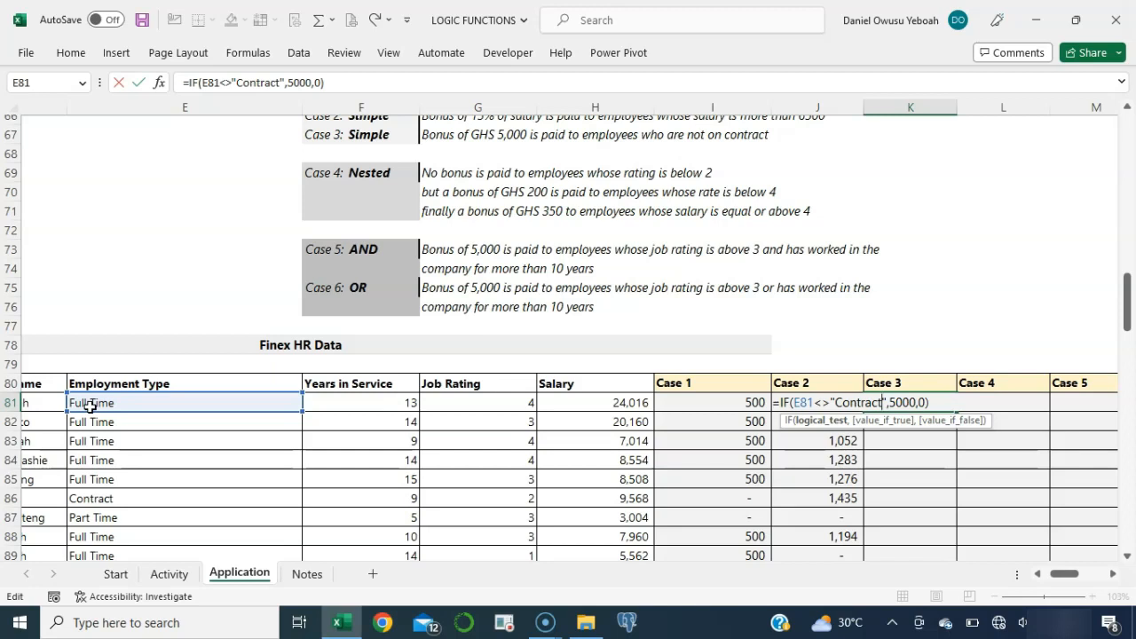
- Fill the K81 formula down the Case 3 column through K115
key(Return)
key(Up)
key(Up)
key(Down)
key(shift+Down)
key(shift+Down)
key(shift+Down)
key(shift+Down)
key(shift+Down)
key(shift+Down)
key(shift+Down)
key(shift+Down)
key(shift+Down)
key(shift+Down)
key(shift+Down)
key(shift+Down)
key(shift+Down)
key(shift+Down)
key(shift+Down)
key(shift+Down)
key(shift+Down)
key(shift+Down)
key(shift+Down)
key(shift+Down)
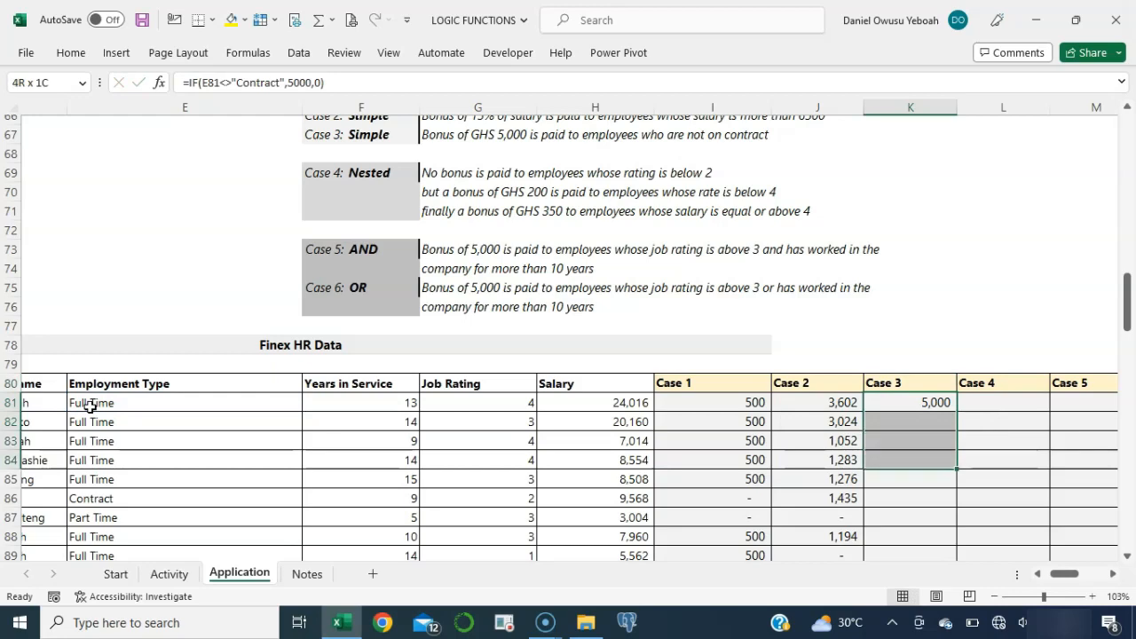
key(shift+Down)
key(shift+Down)
key(shift+Down)
key(shift+Down)
key(shift+Down)
key(shift+Down)
key(shift+Down)
key(shift+Down)
key(shift+Down)
key(shift+Down)
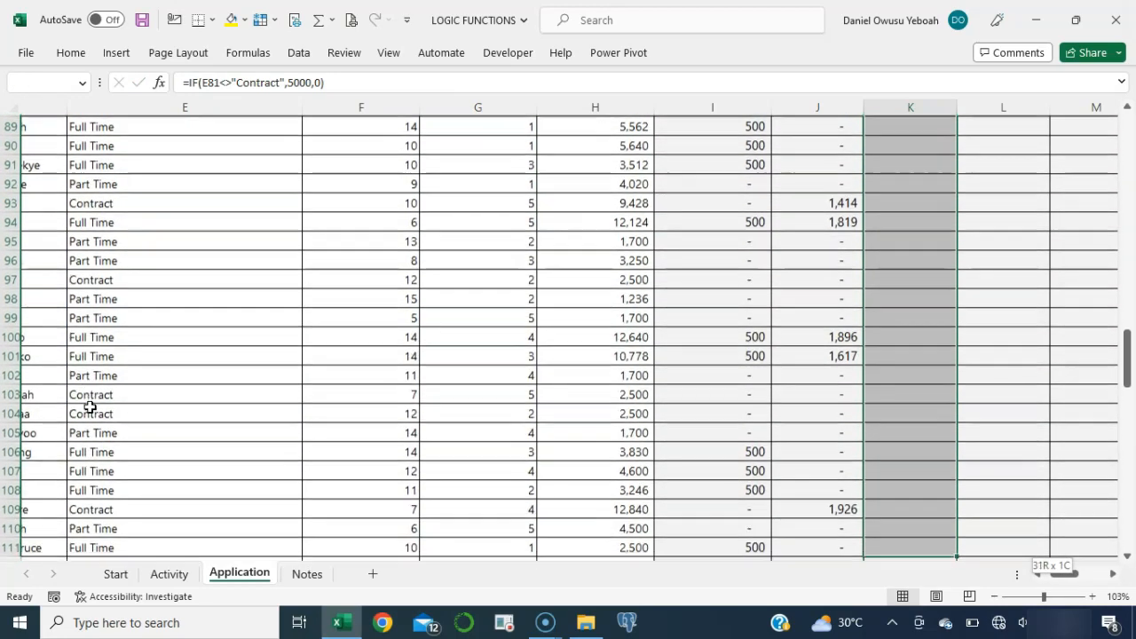
key(shift+Up)
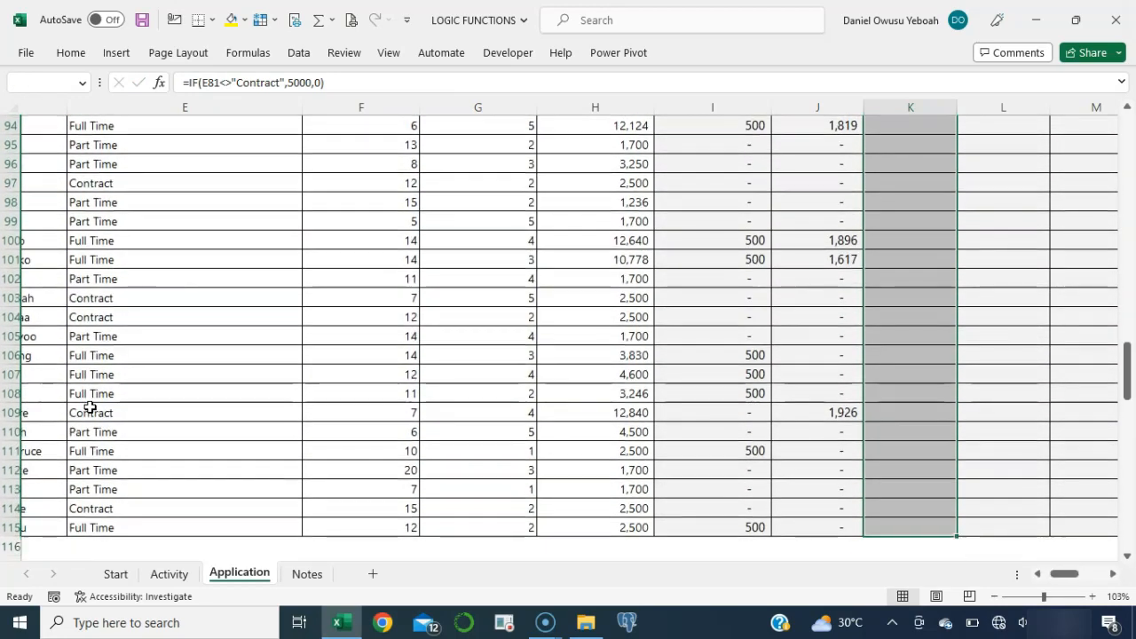
key(ctrl+d)
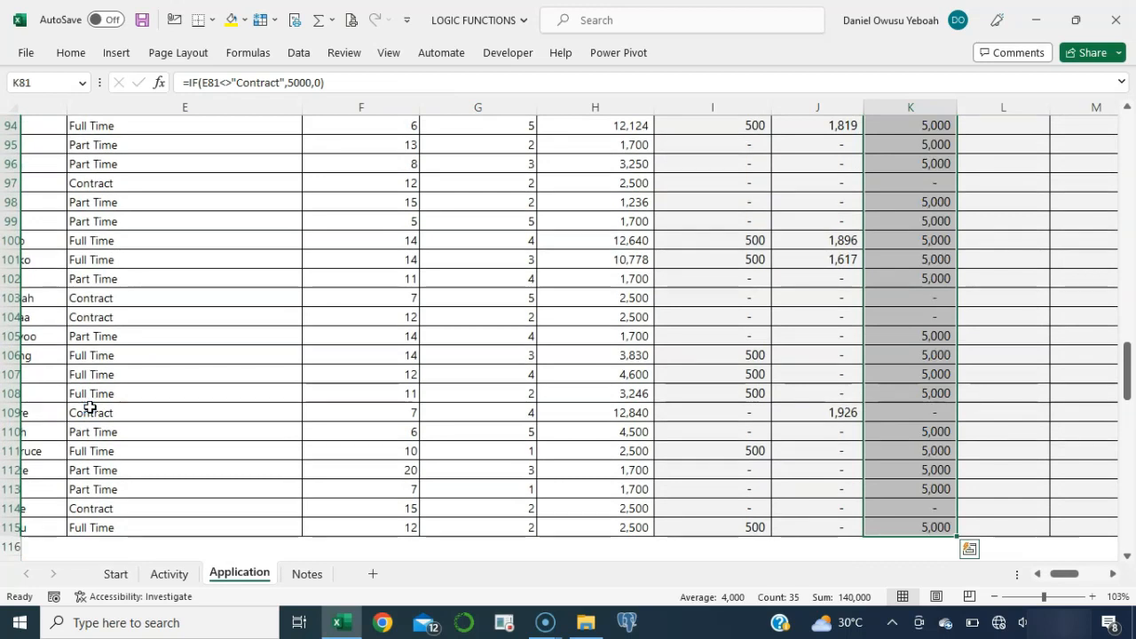
scroll(90, 406, up, 7)
scroll(90, 406, up, 2)
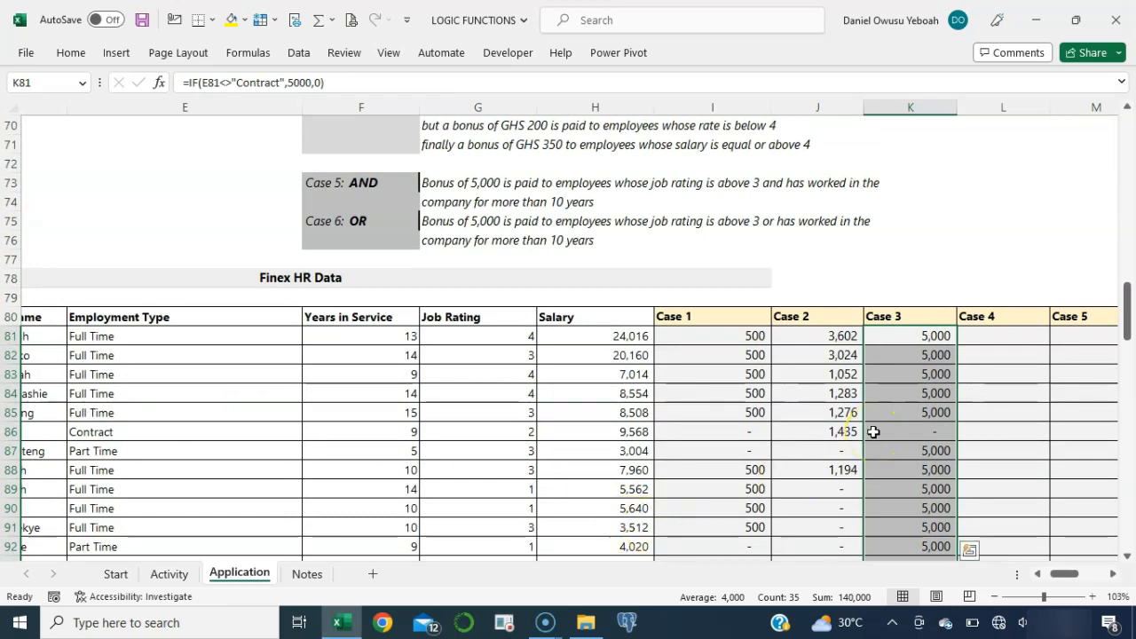
- Clear the Case 3 results in K81:K115 and fill the whole range with =IF(E81="Contract",0,5000)
key(Delete)
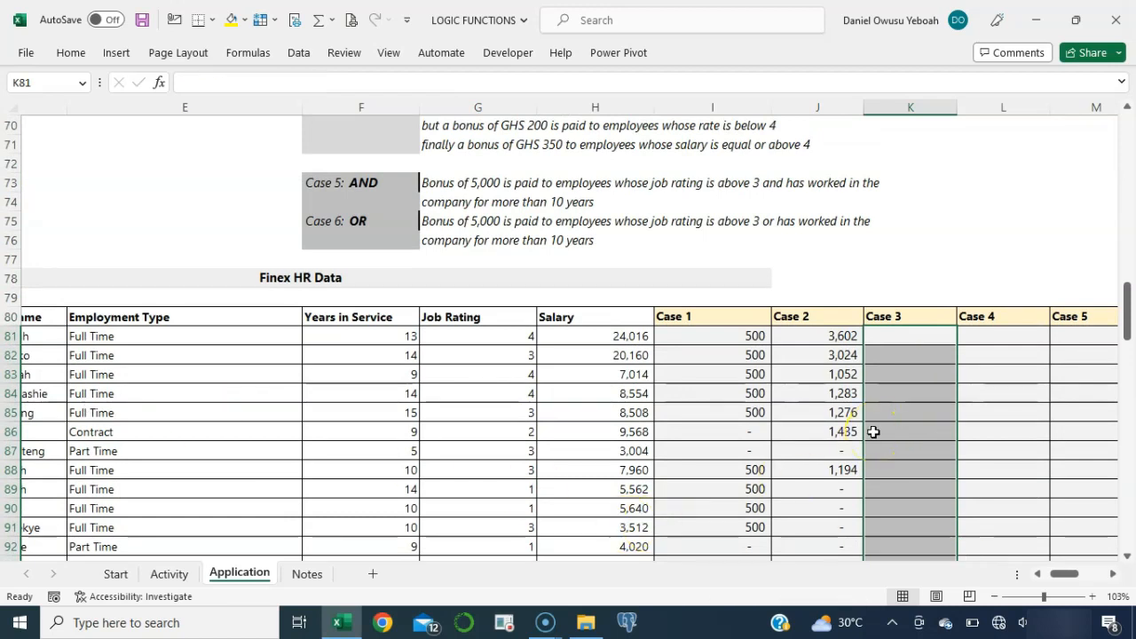
text(=if)
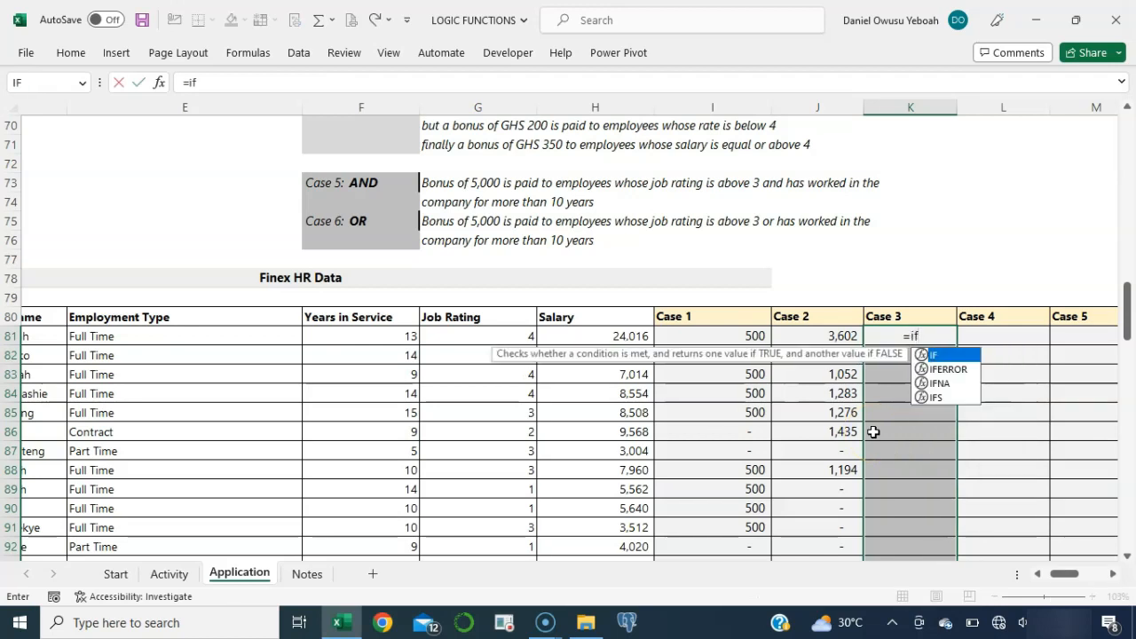
key(Tab)
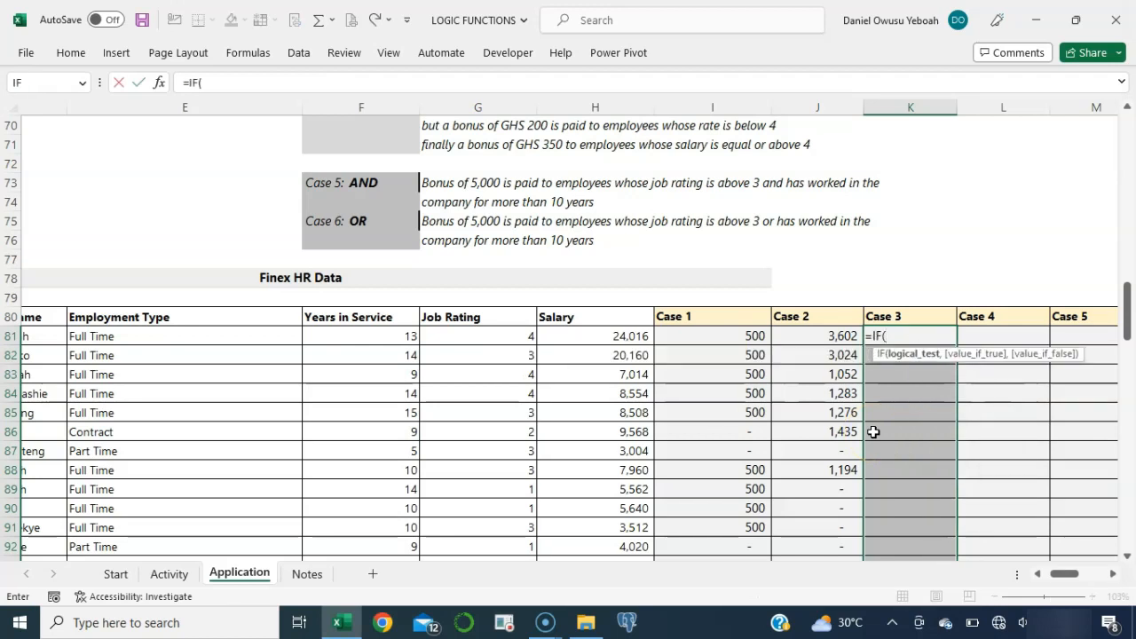
click(277, 335)
text(=")
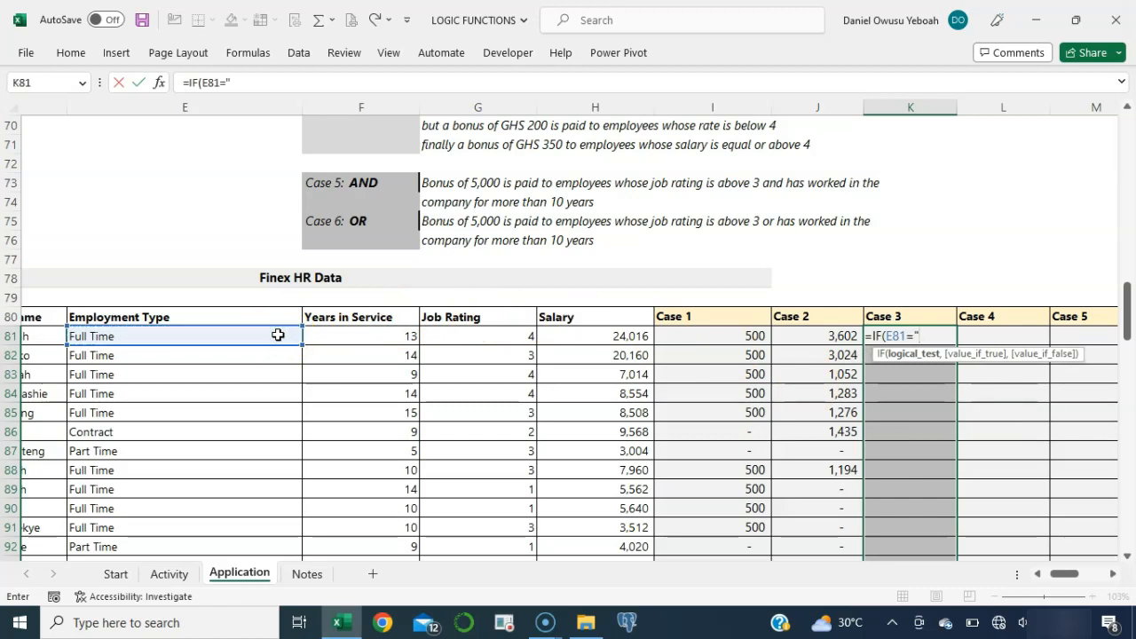
text(Contract")
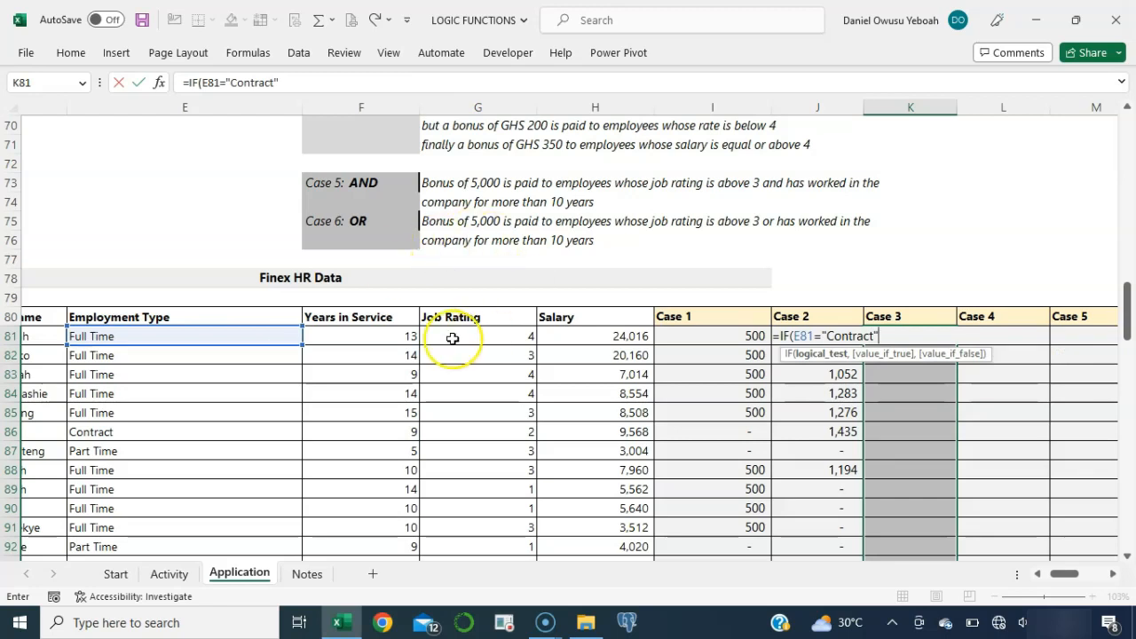
text(,0)
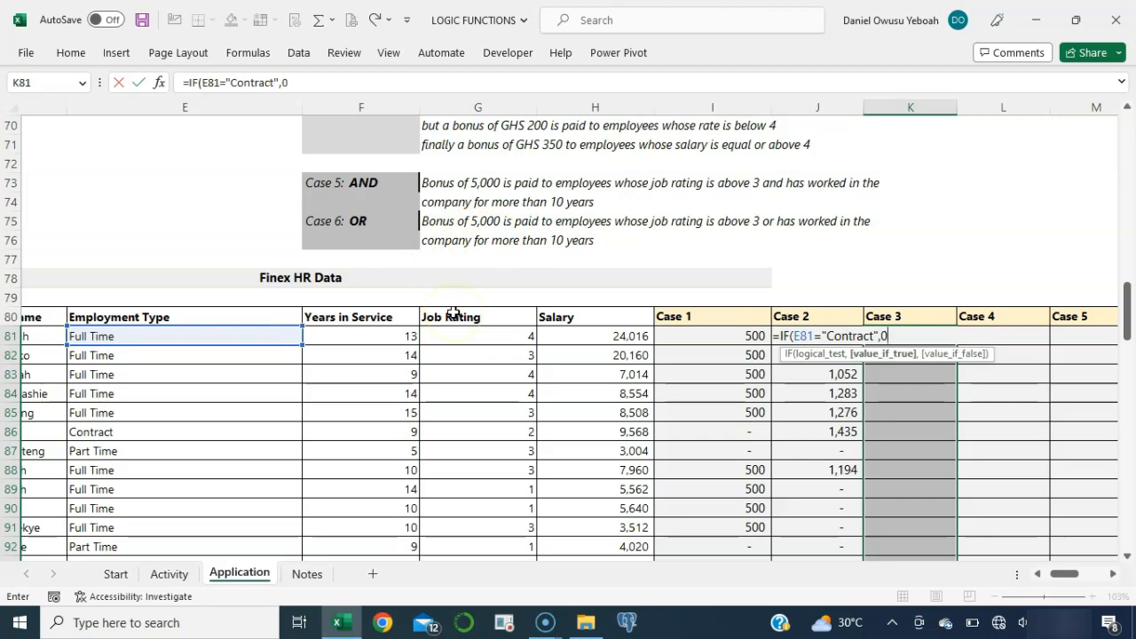
text(,5000)
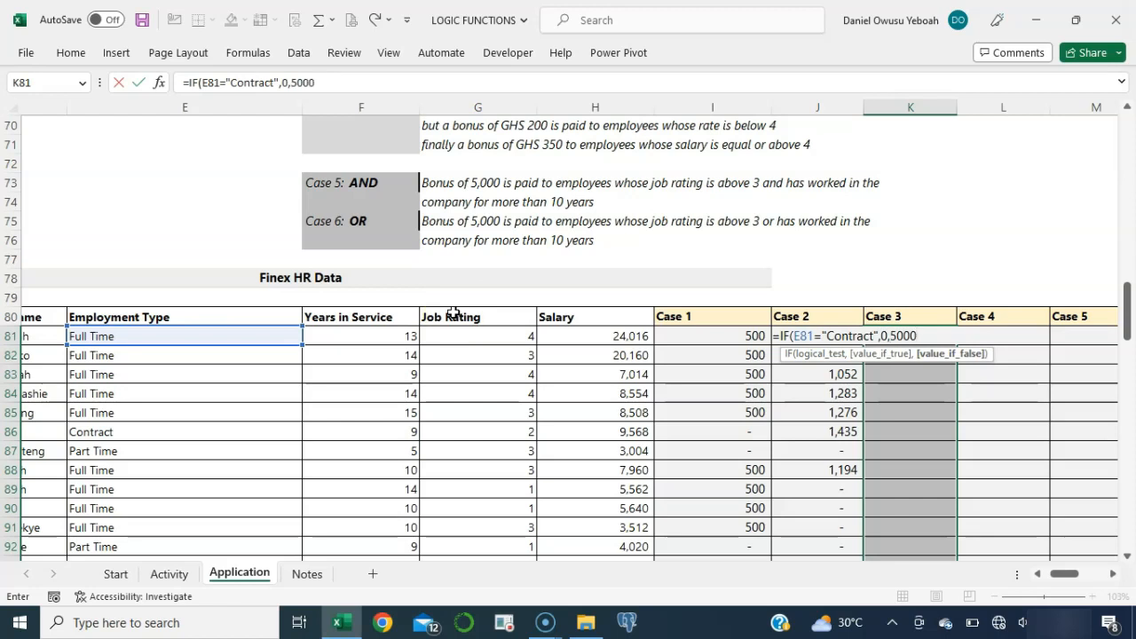
text())
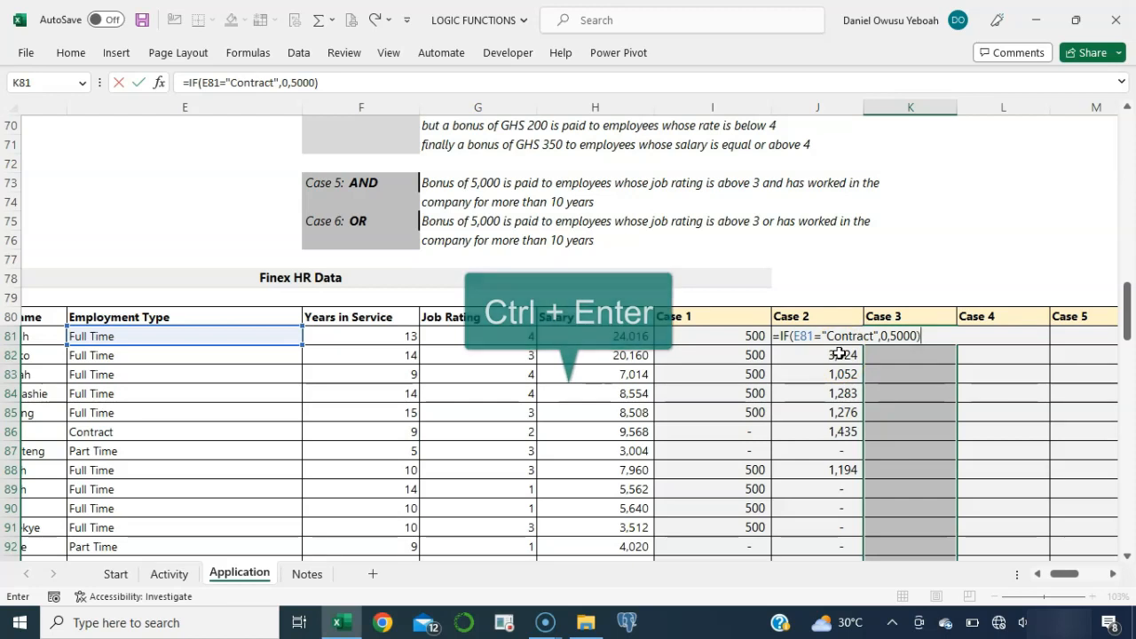
key(ctrl+Return)
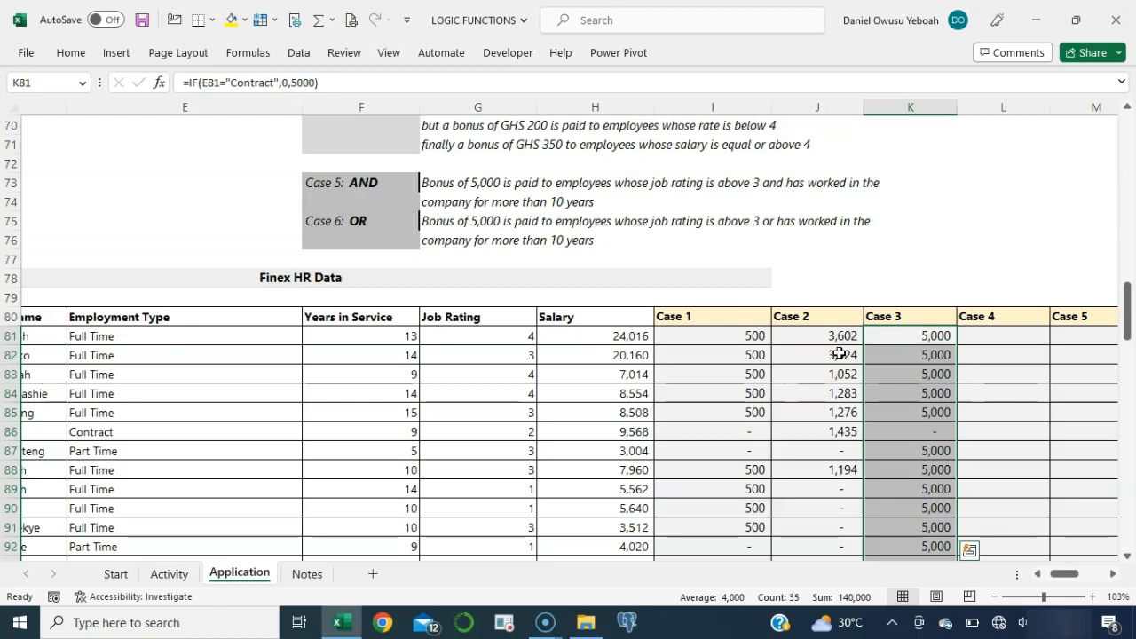
- Change "salary" to "rating" in the last line of the Case 4 policy description in G71
scroll(869, 384, up, 1)
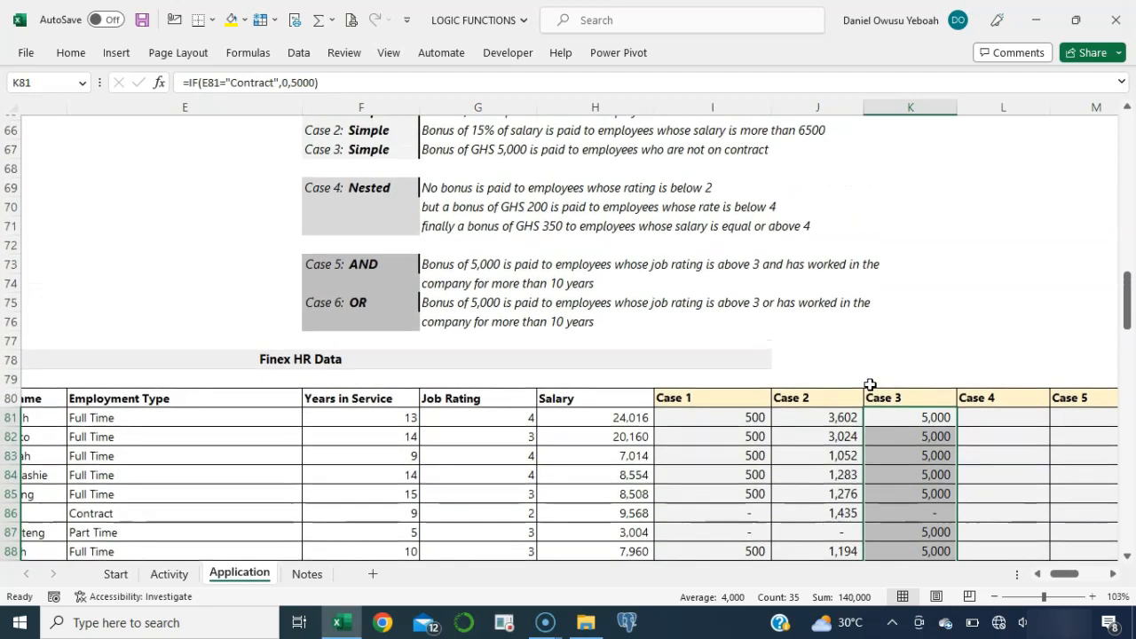
scroll(869, 385, up, 2)
click(531, 321)
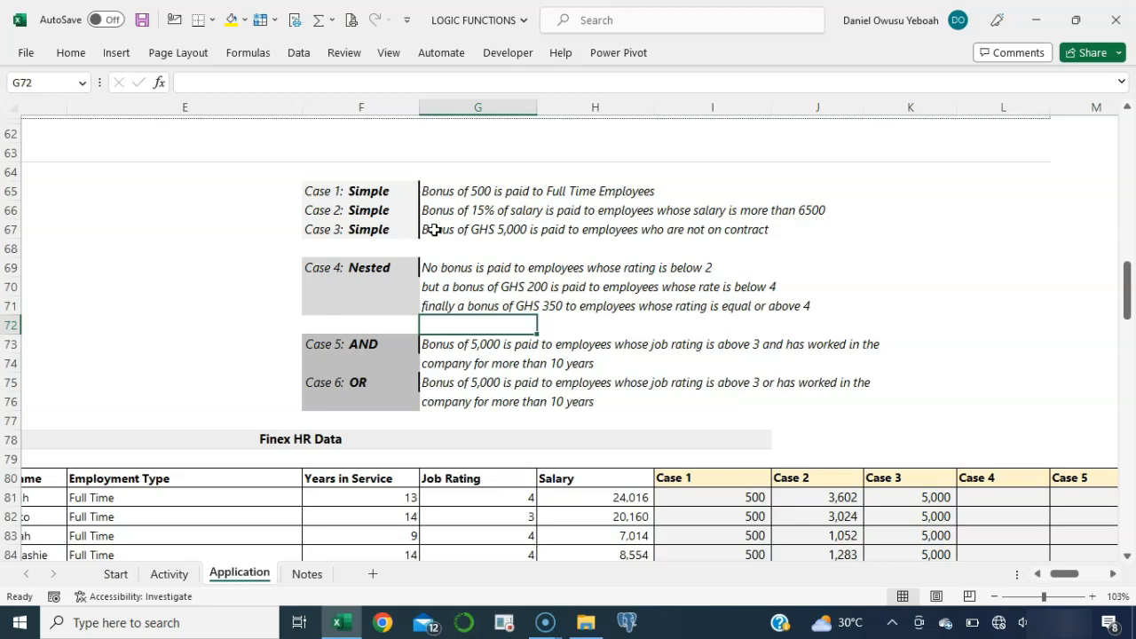
- Start an IF formula in E44 under Remarks in the nested IF example that returns "Good" when D44 is at least 8
scroll(434, 230, up, 10)
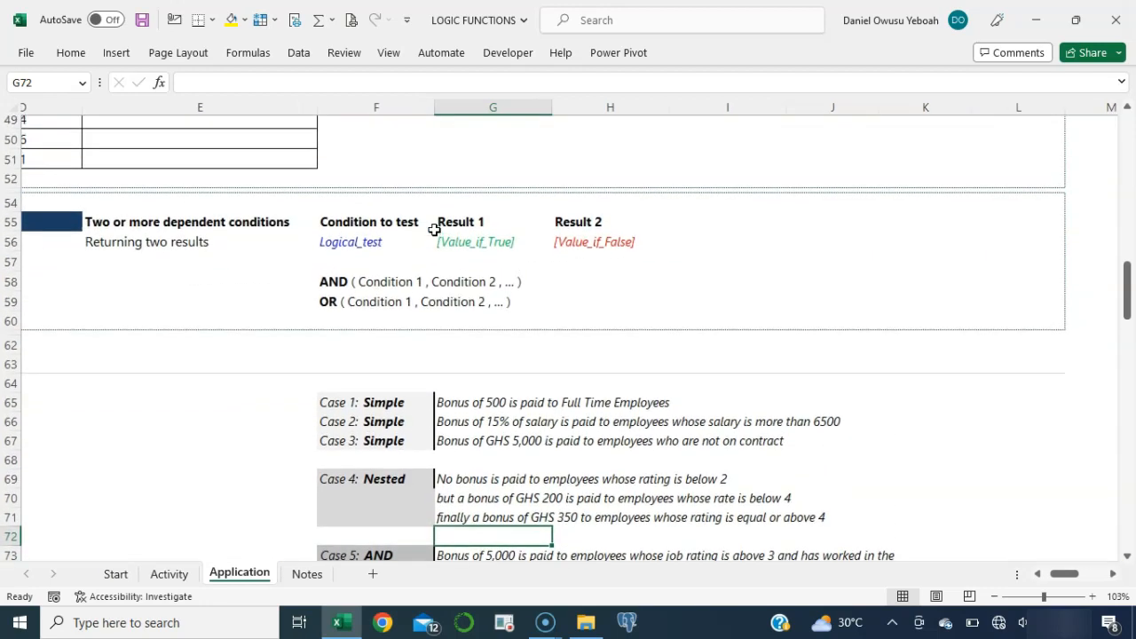
scroll(434, 230, left, 3)
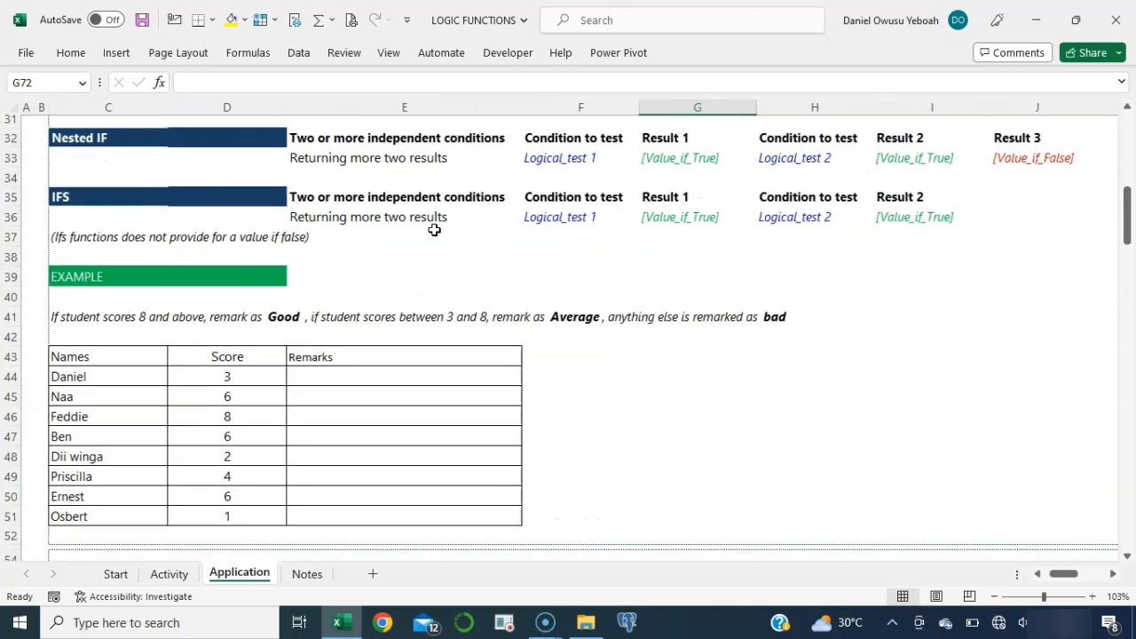
scroll(434, 230, up, 1)
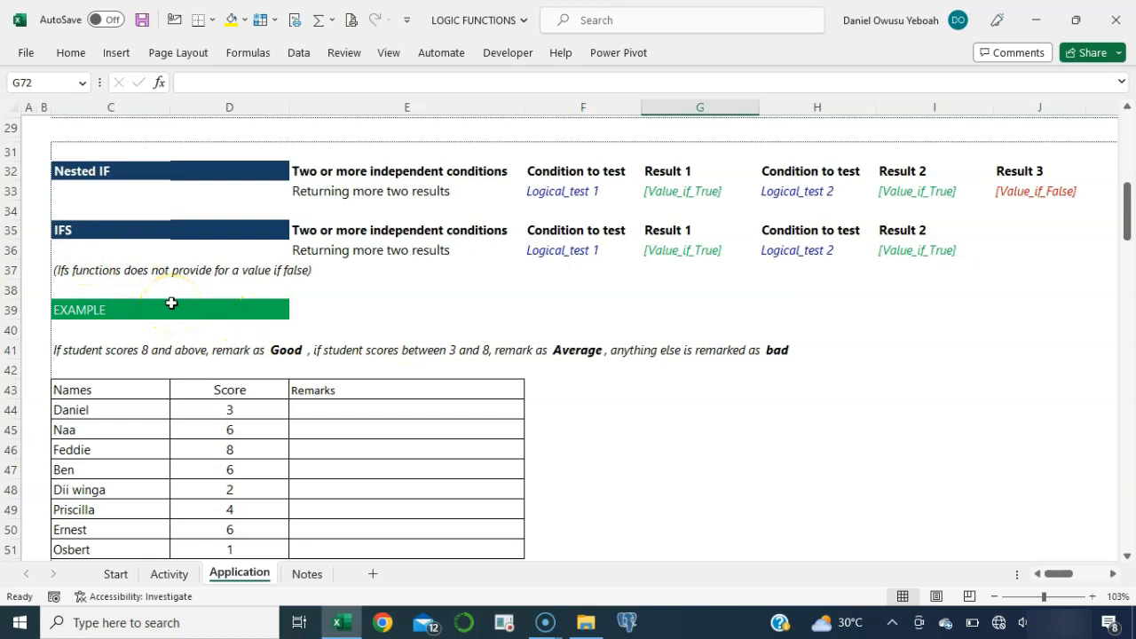
scroll(171, 303, down, 2)
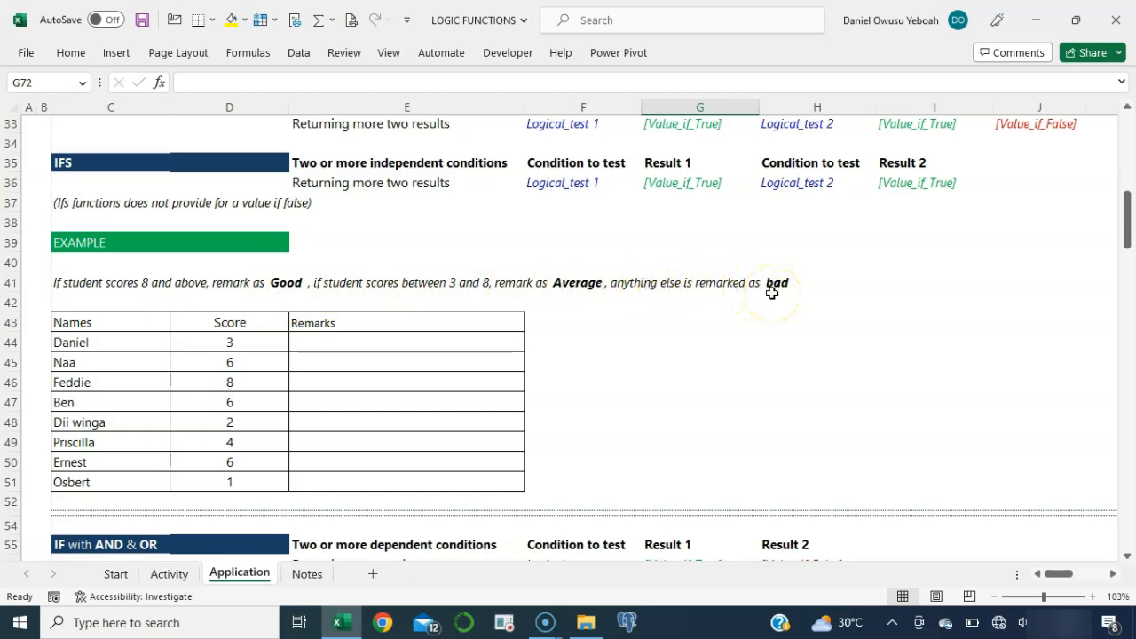
click(325, 354)
click(329, 346)
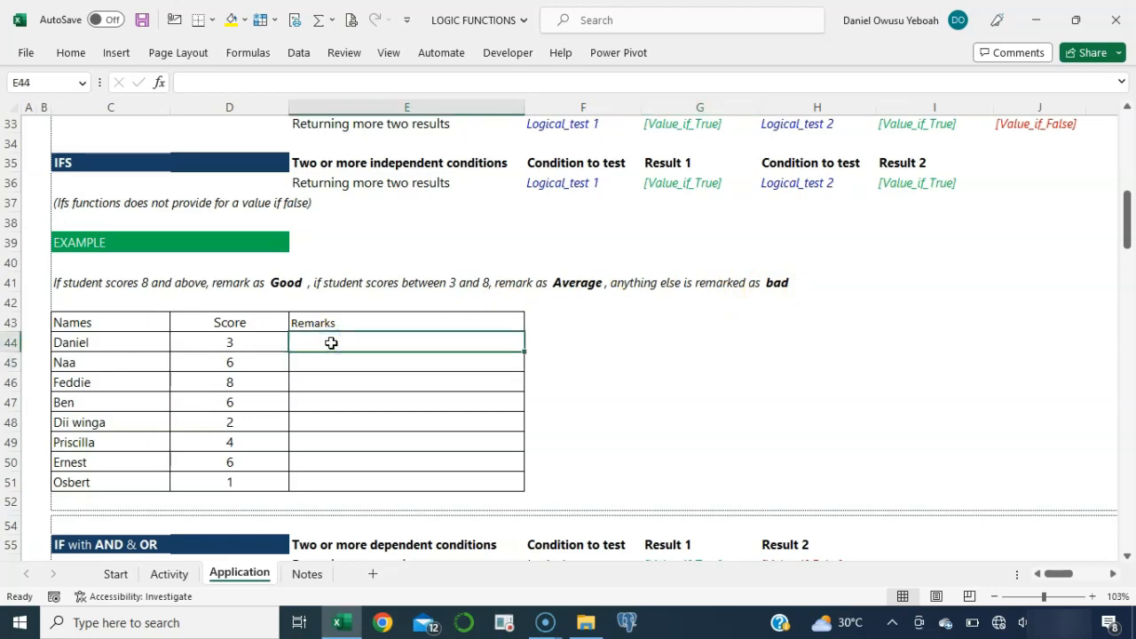
text(=if)
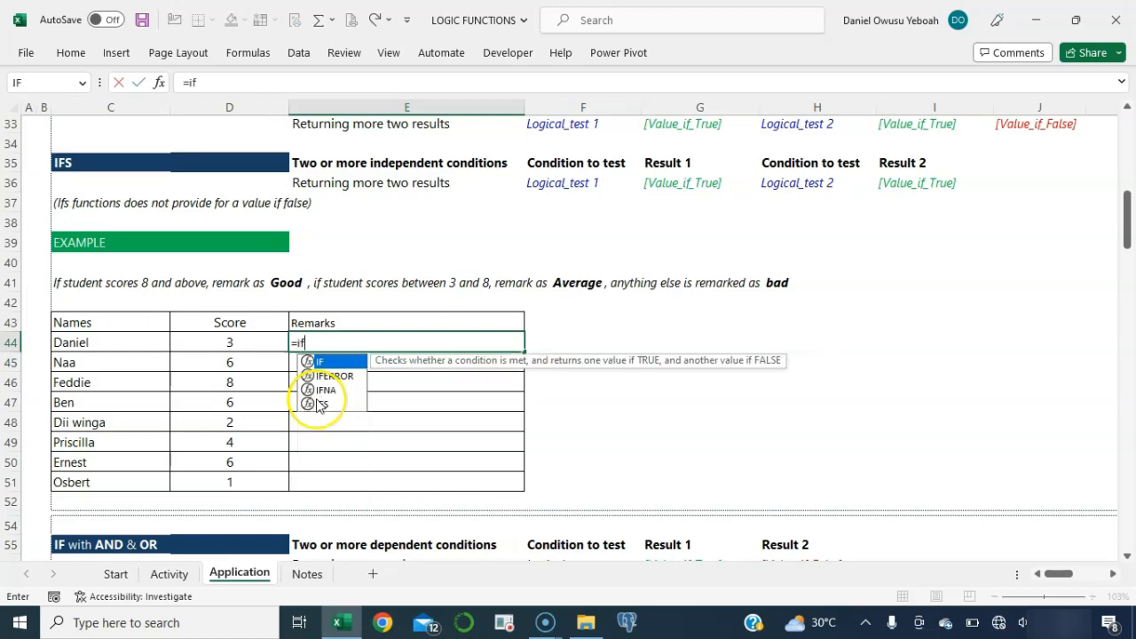
key(Tab)
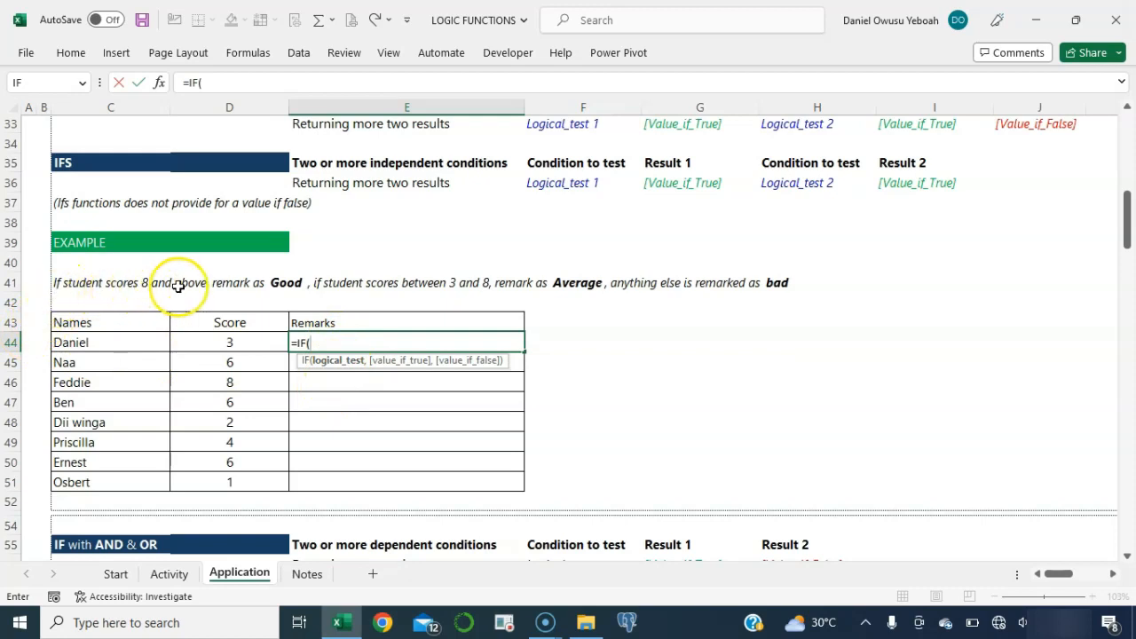
click(214, 342)
text(>)
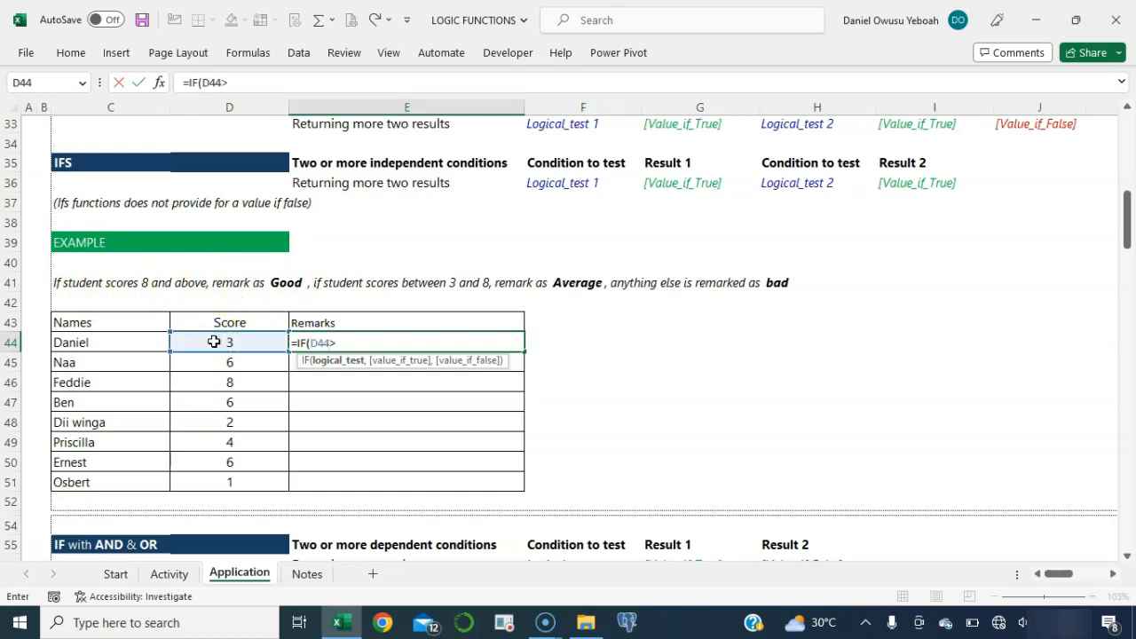
text(=8,)
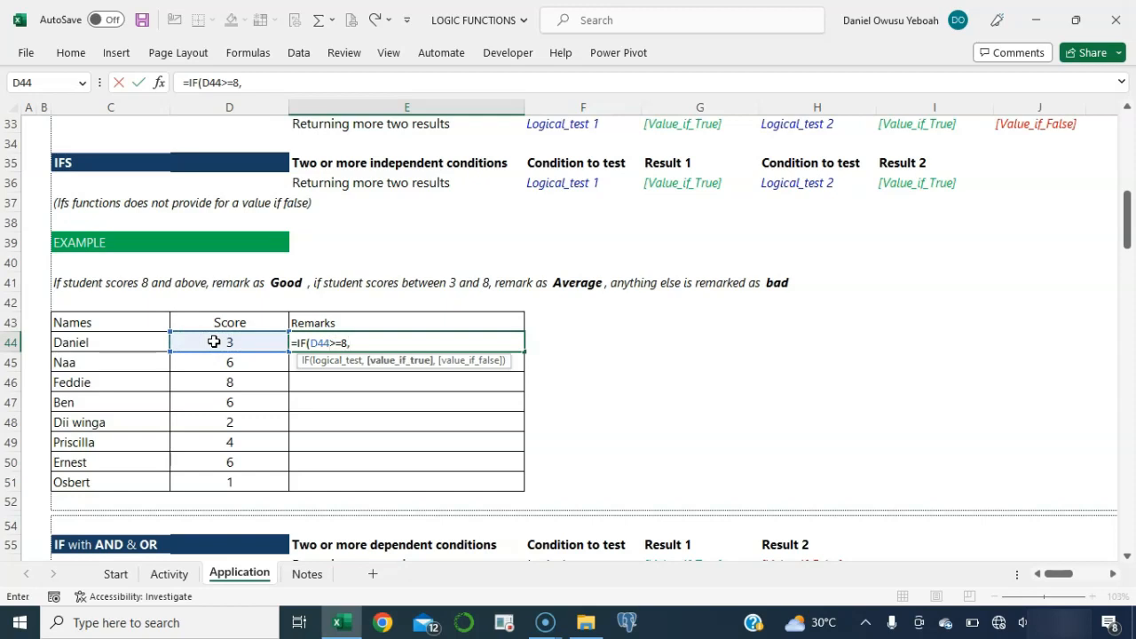
text("Good",)
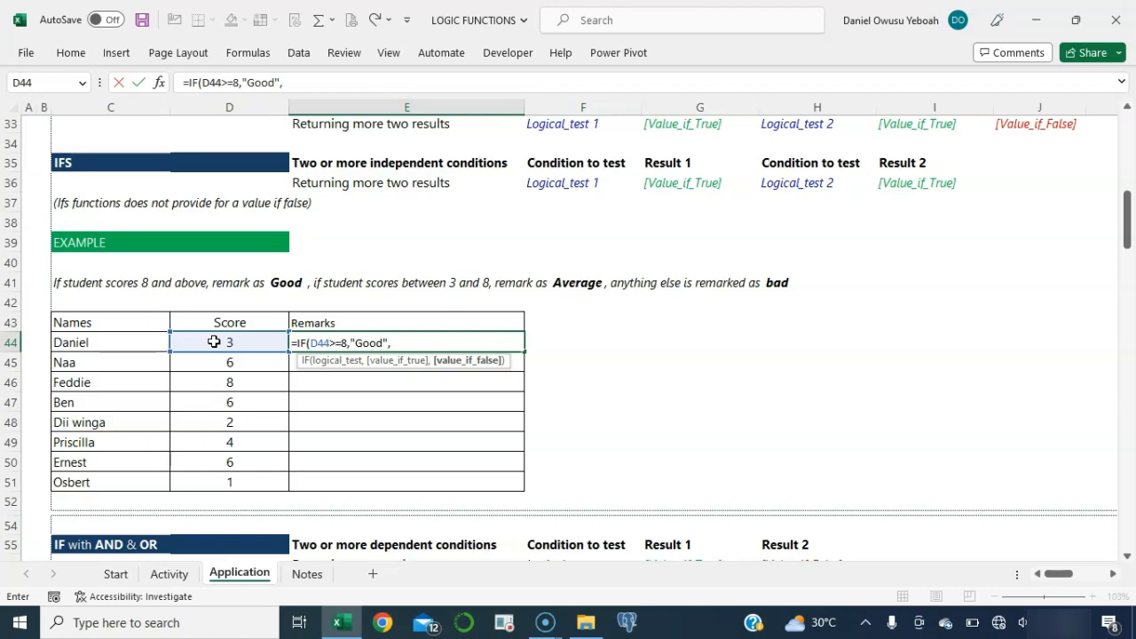
- Complete the E44 formula with a nested IF that returns "Average" when D44 is greater than 3 and "Bad" otherwise
text(IF()
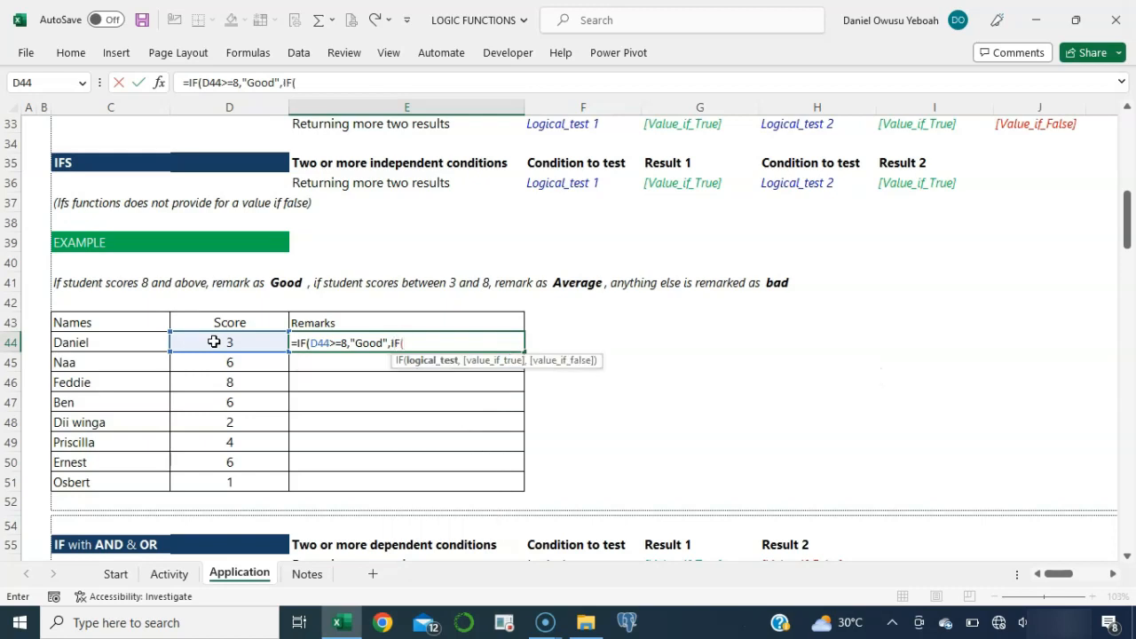
click(214, 341)
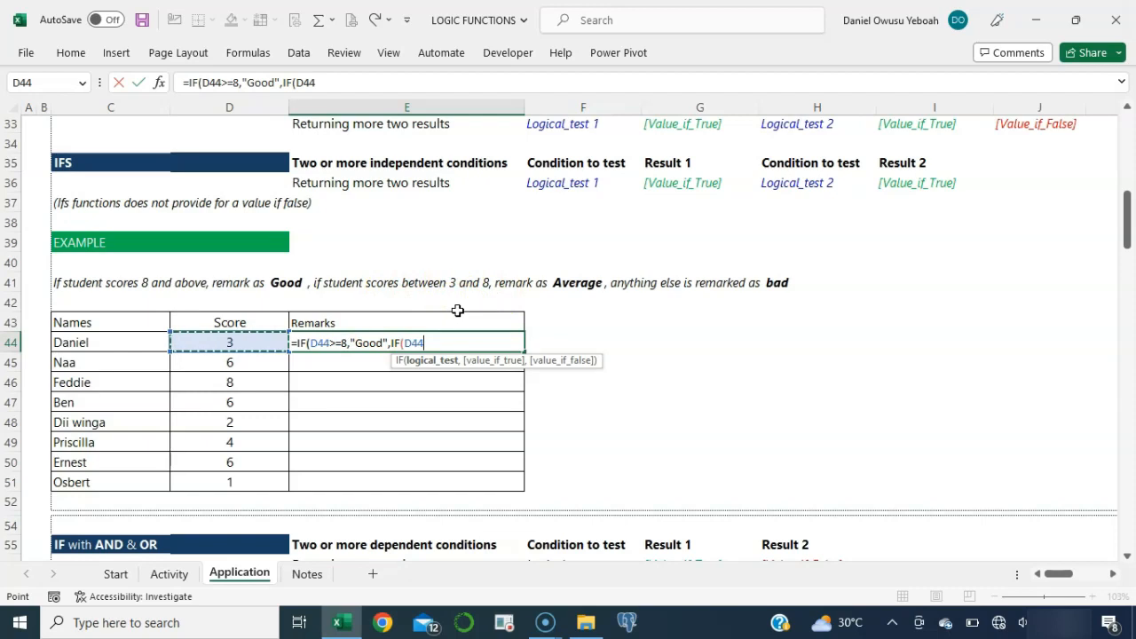
text(>3)
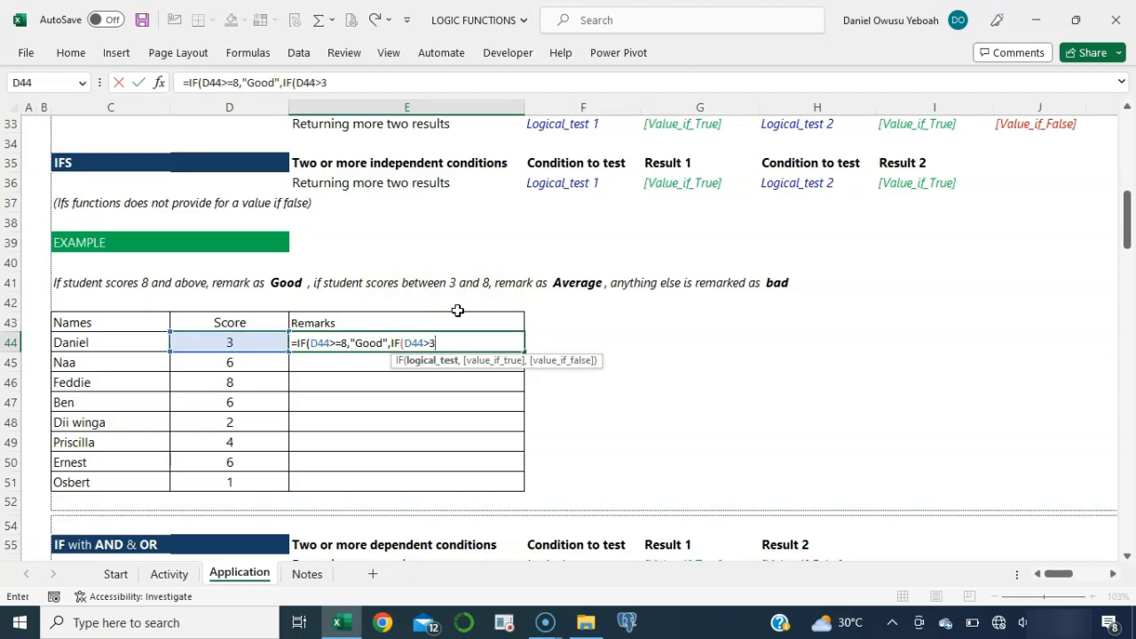
text(,)
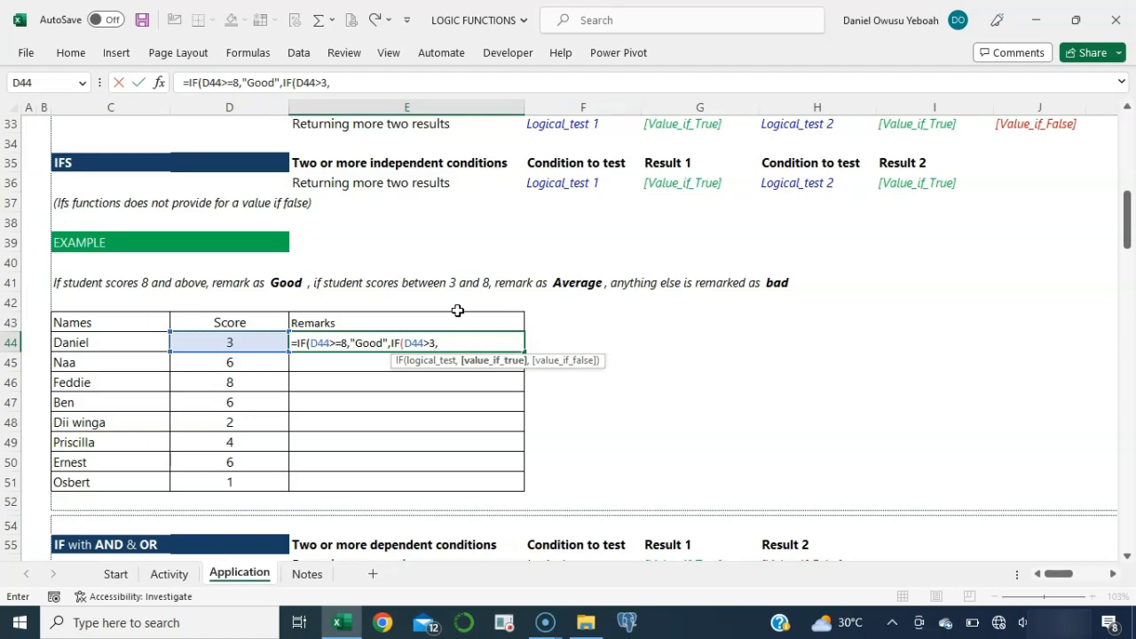
text("Average")
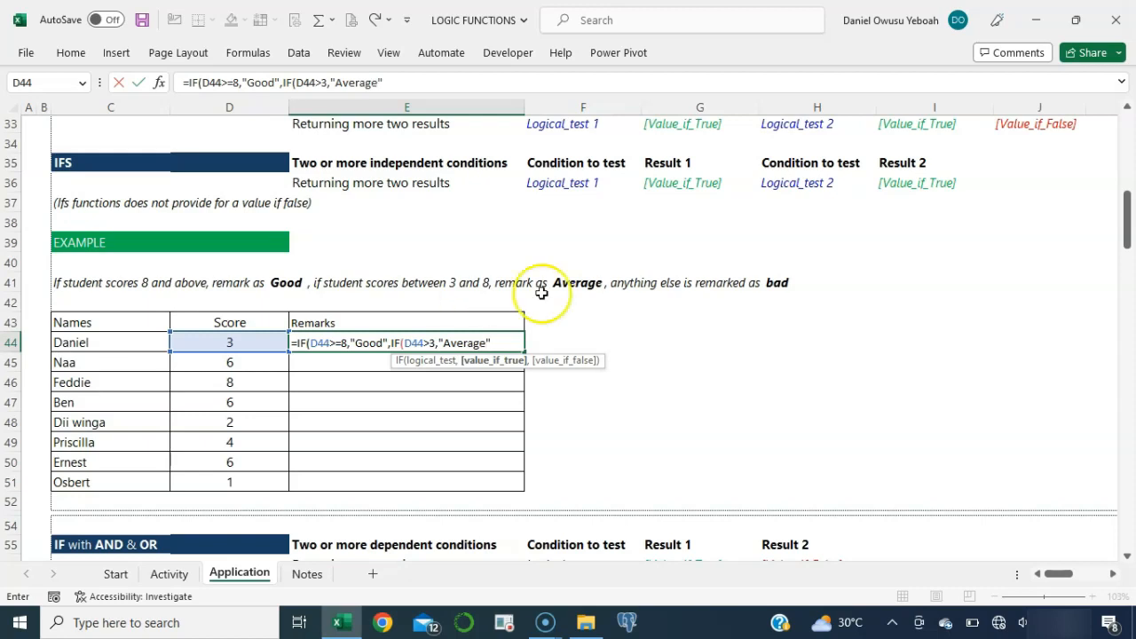
text(,)
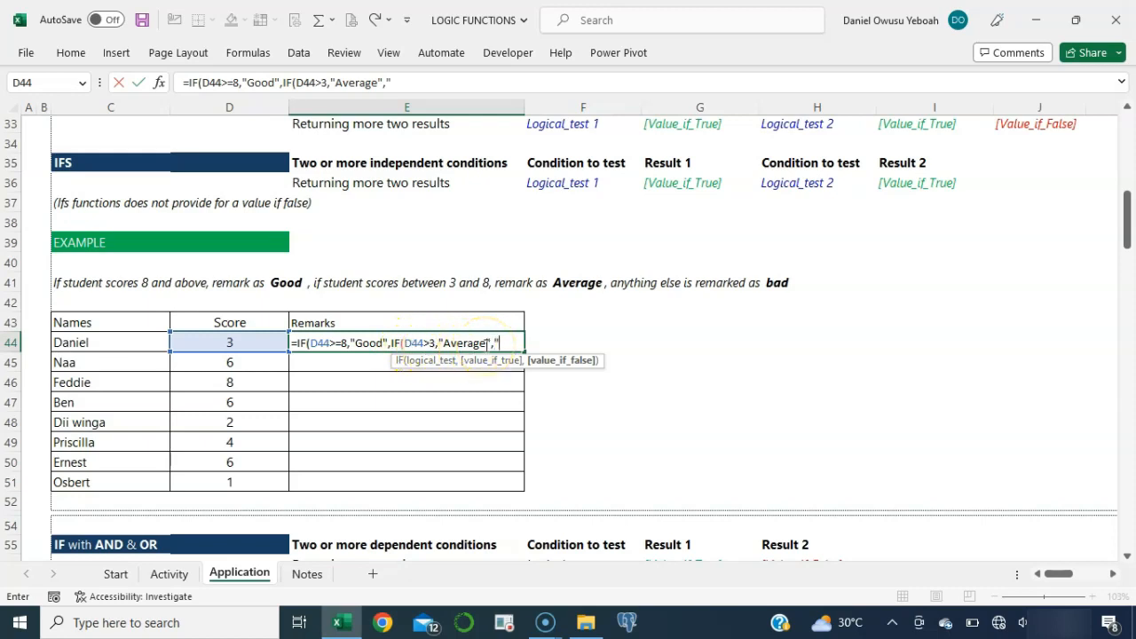
text("))
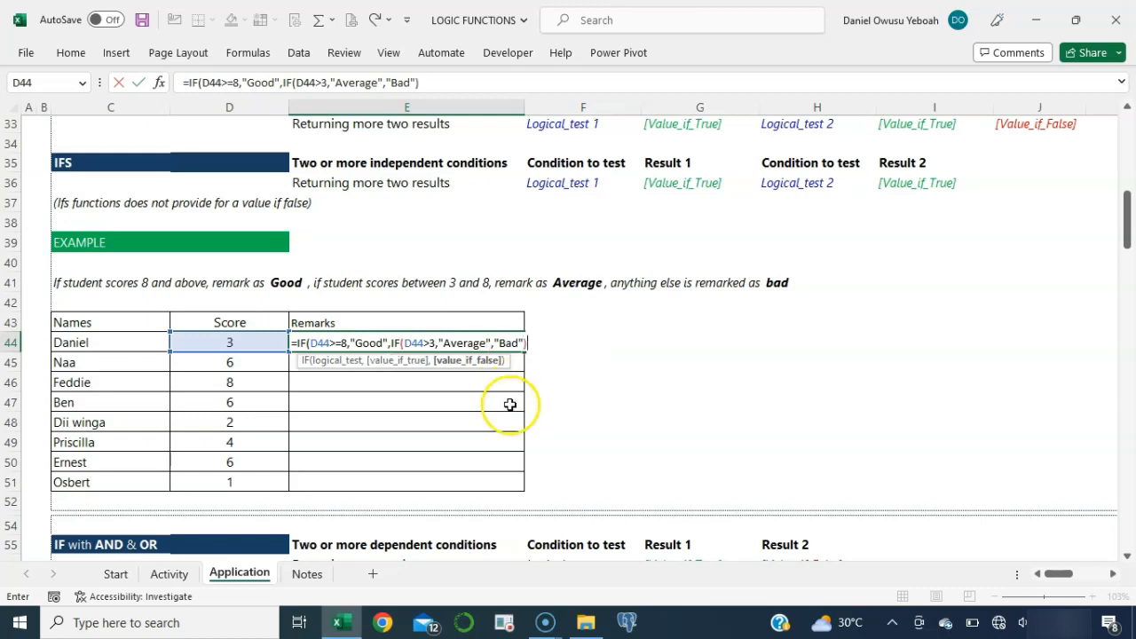
text())
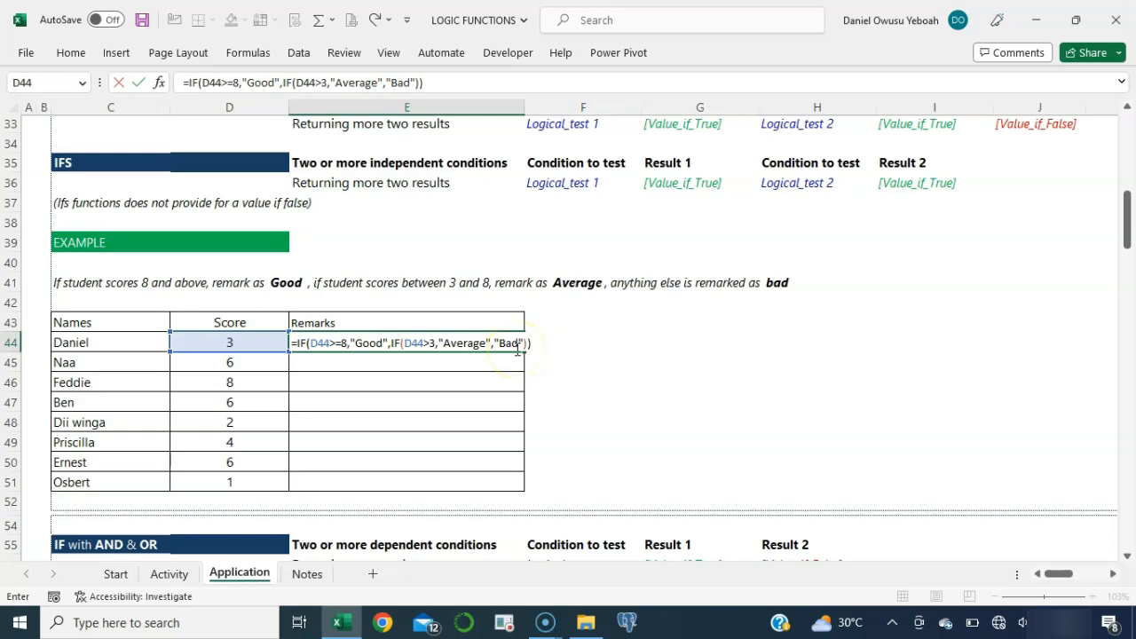
key(Return)
- Fill the E44 nested IF formula down the Remarks column through E51
click(487, 342)
drag(530, 354, 537, 484)
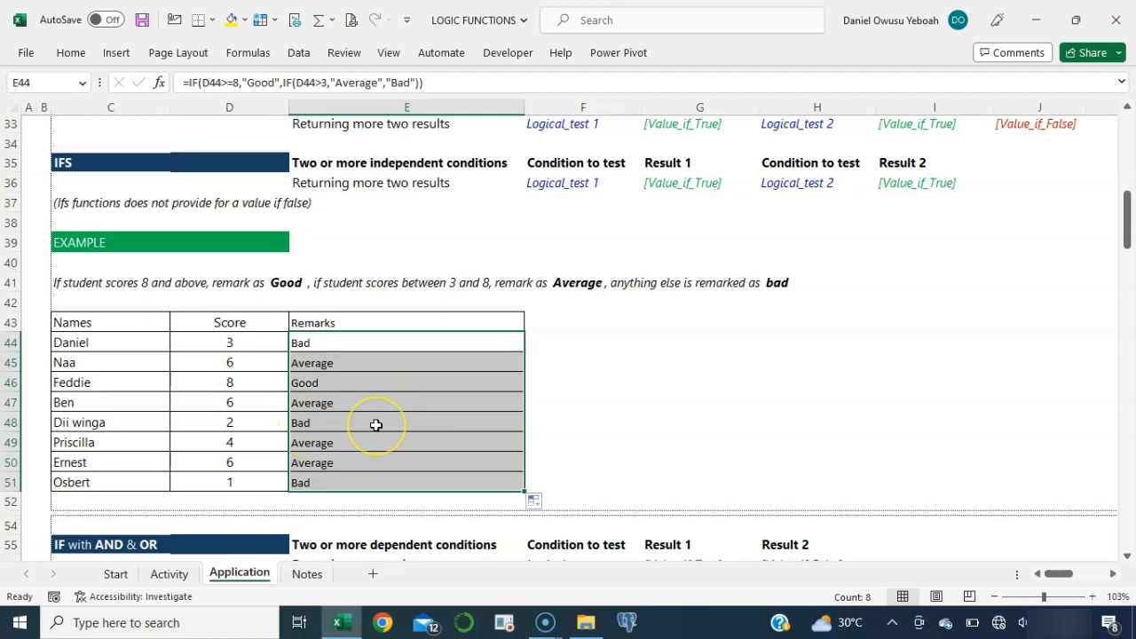
- Start an IFS formula in F44, beside the Remarks column, that returns "Good" when D44 is at least 8
double_click(438, 345)
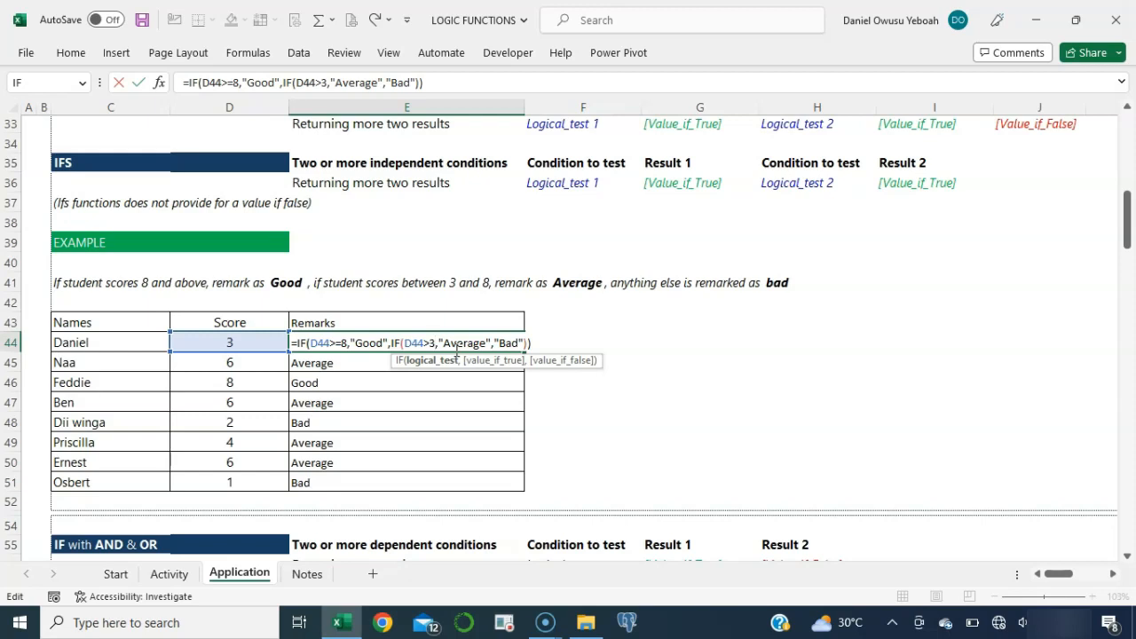
key(Escape)
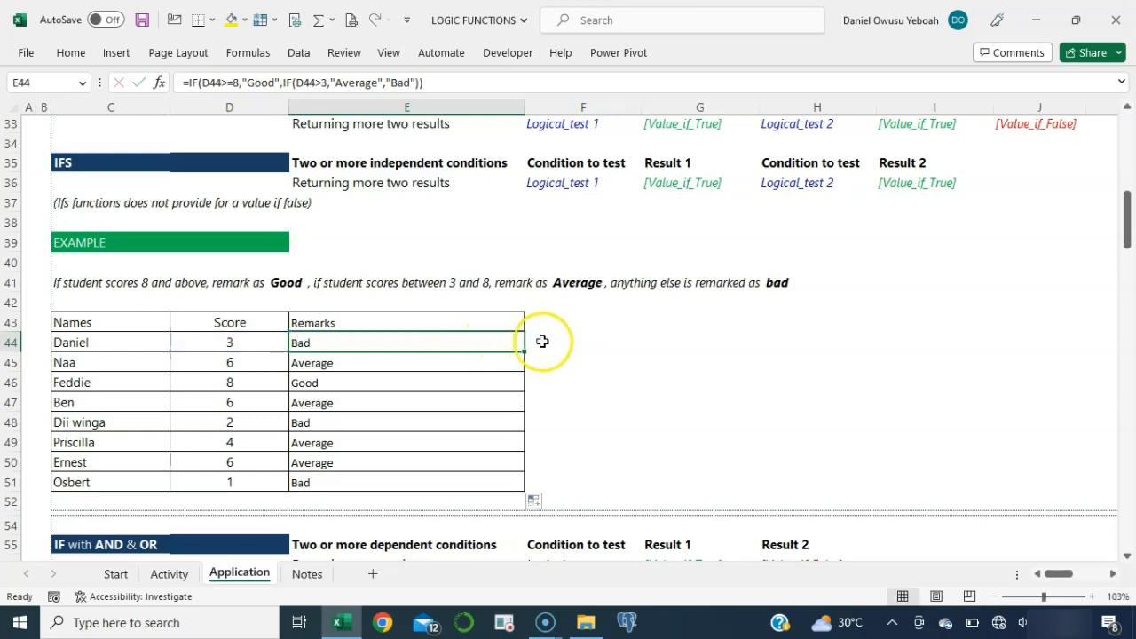
click(545, 341)
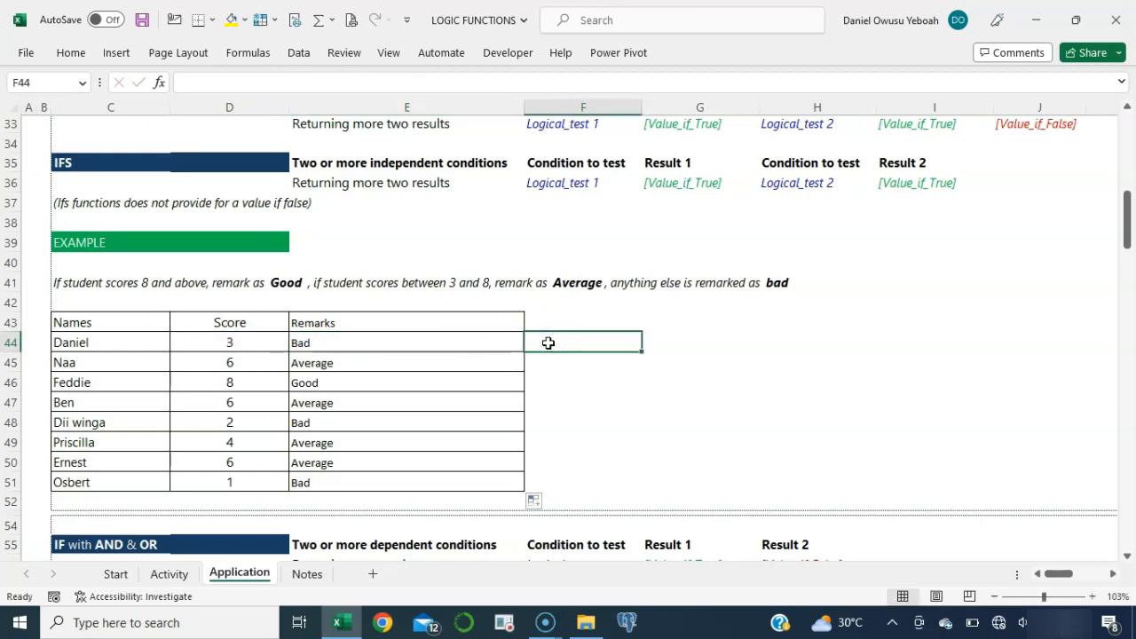
text(=ifs)
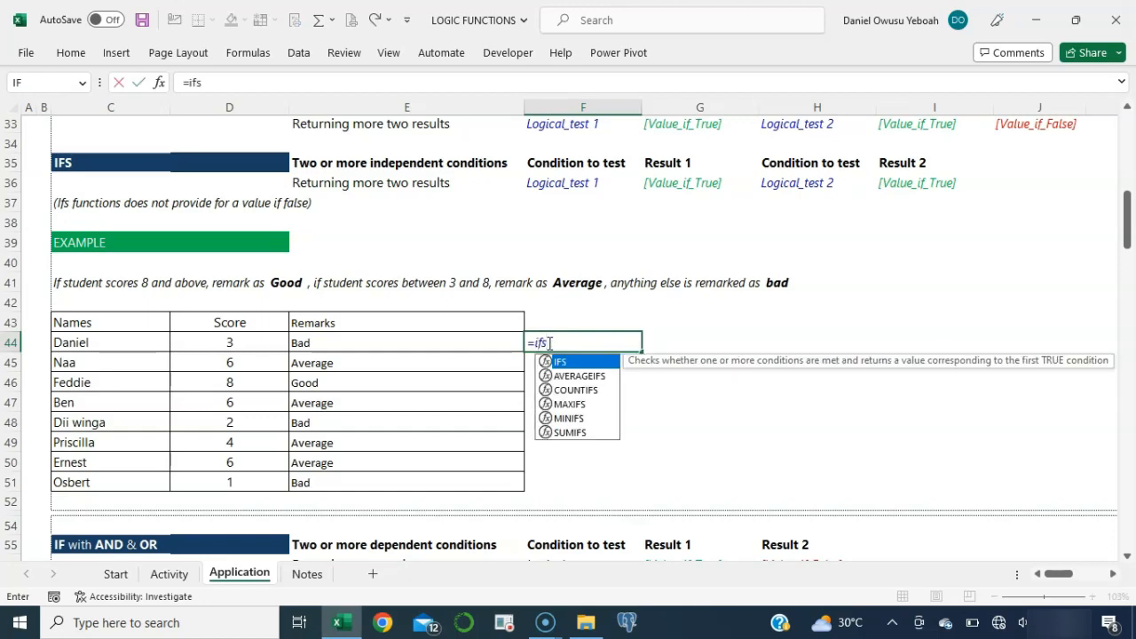
double_click(560, 362)
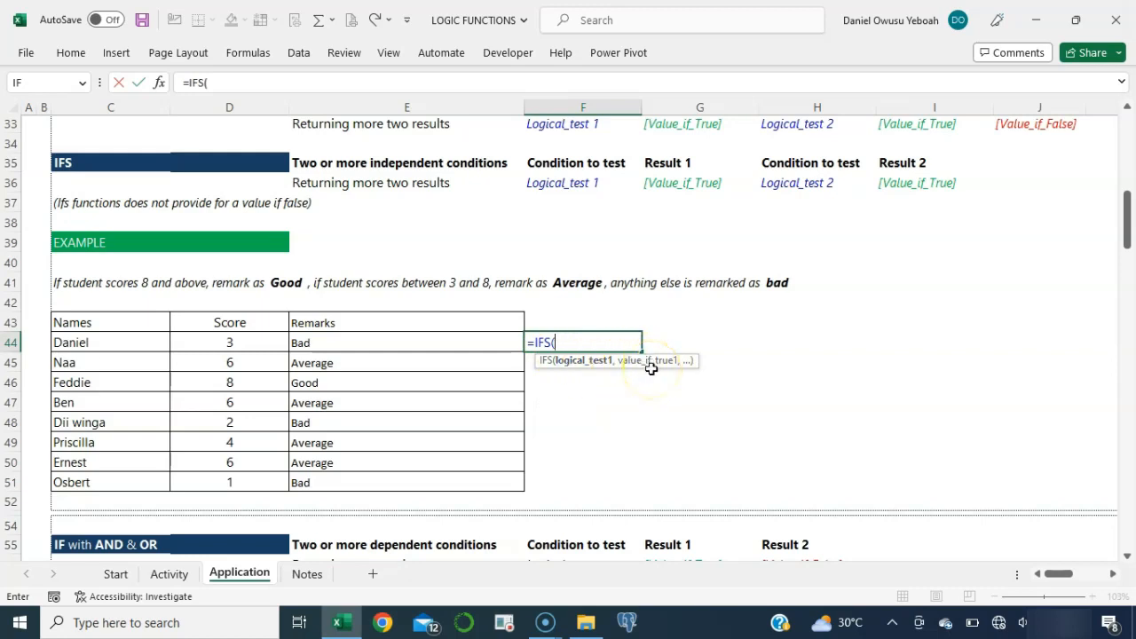
click(243, 339)
text(>=8,)
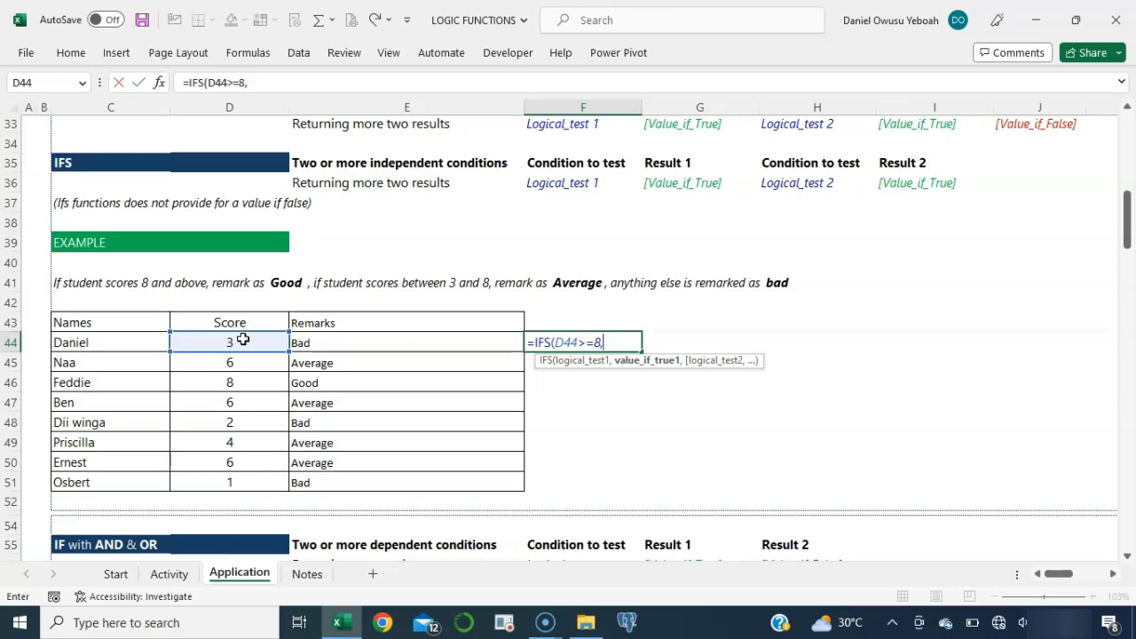
text("Good",)
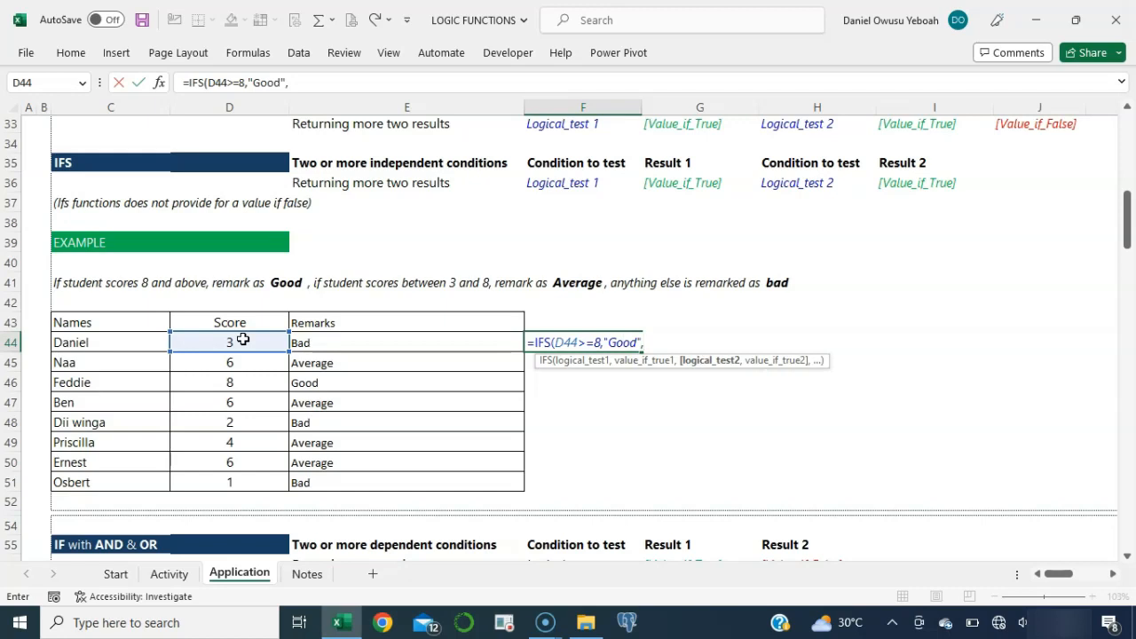
- Add a second condition to the F44 IFS formula that returns "Average" when D44 is greater than 3
click(249, 342)
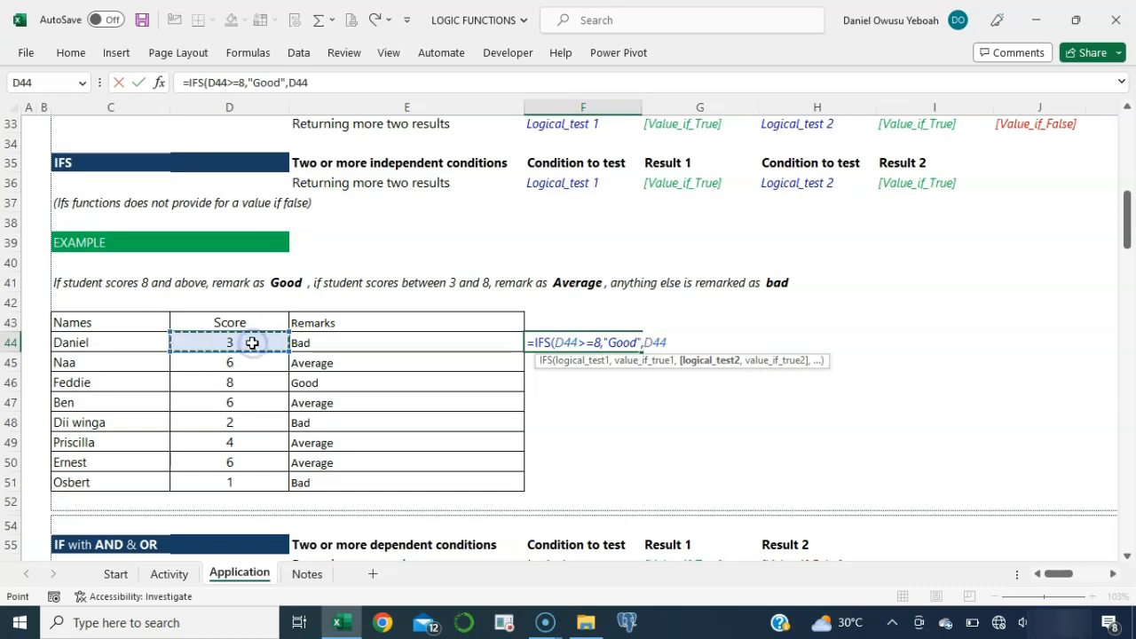
text(>)
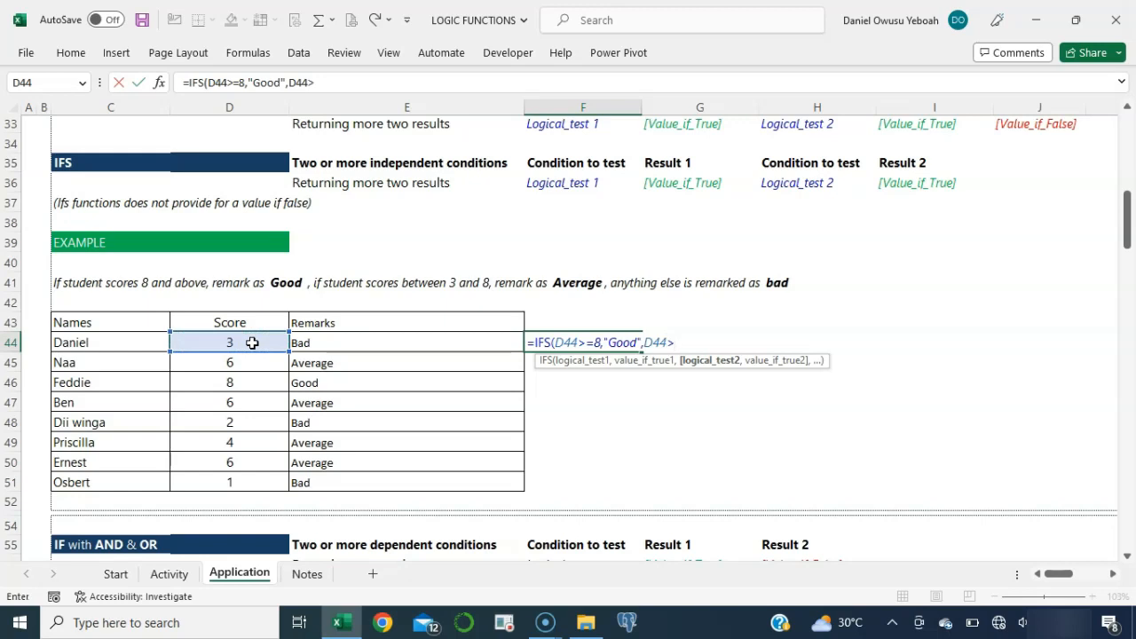
text(3,)
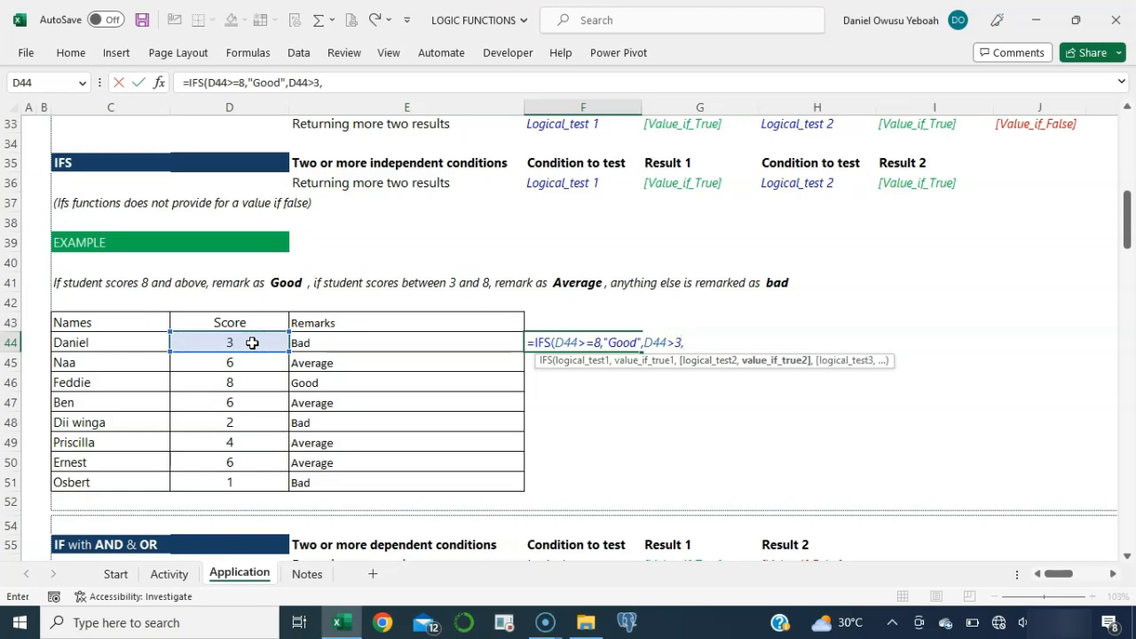
text("Average)
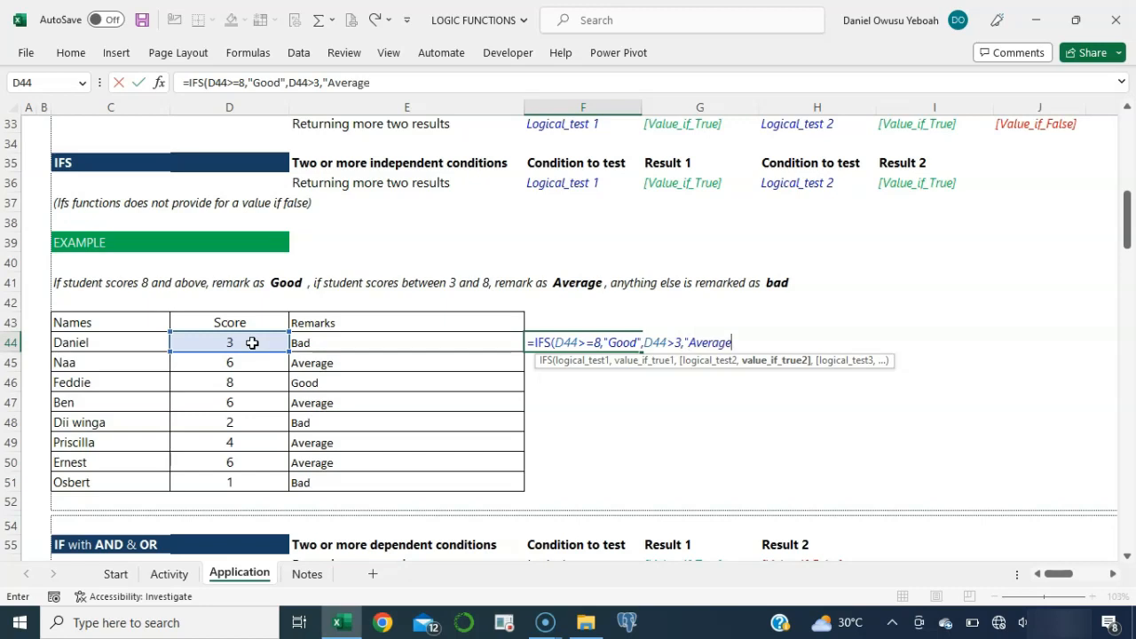
text(",)
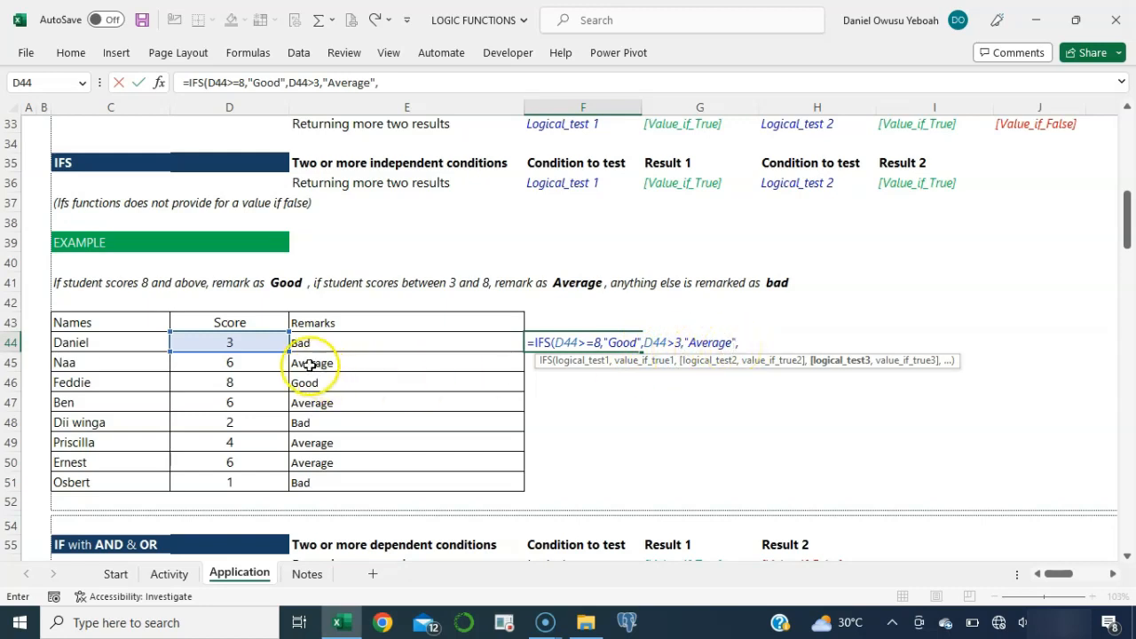
- Complete the F44 IFS formula with "Bad" when D44 is 3 or less, and fill it down through F51
click(254, 341)
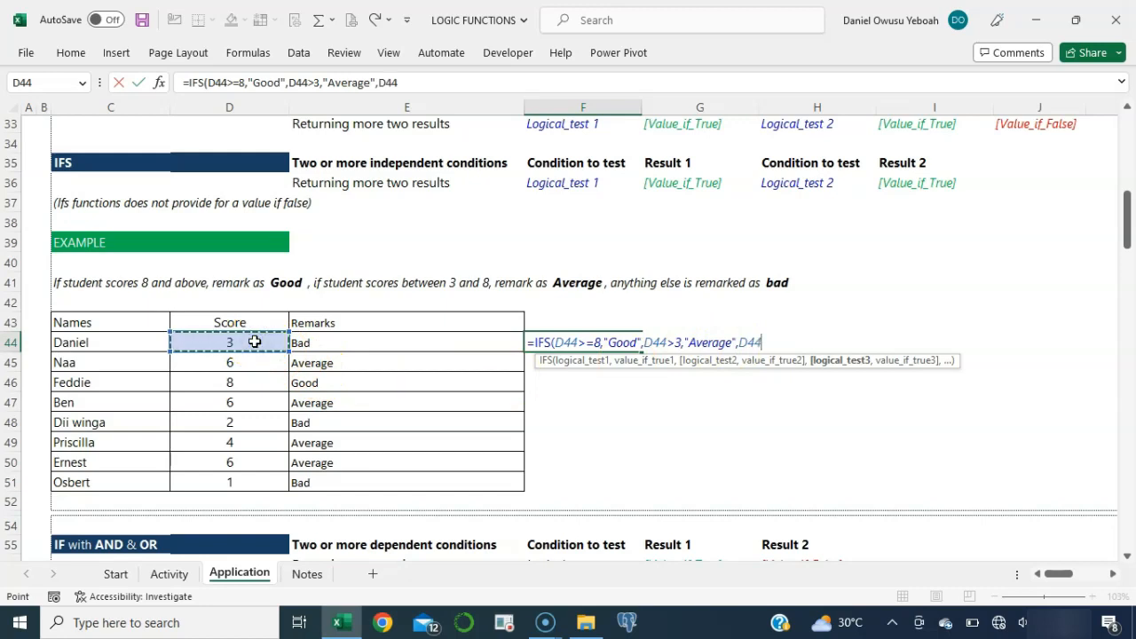
text(<)
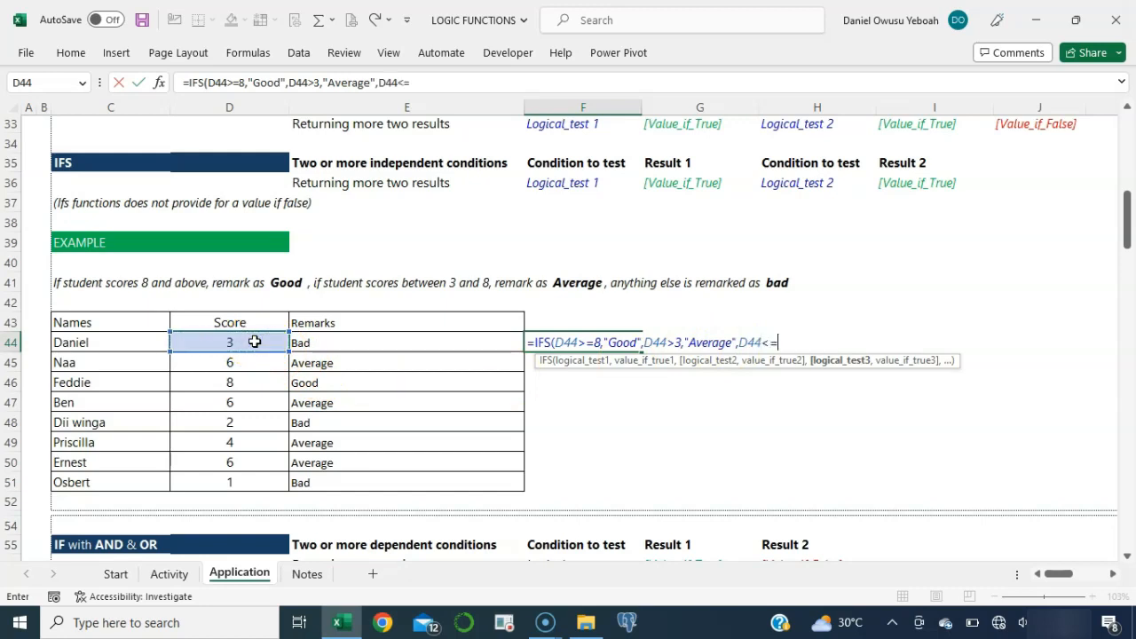
text(=3,"Bad)
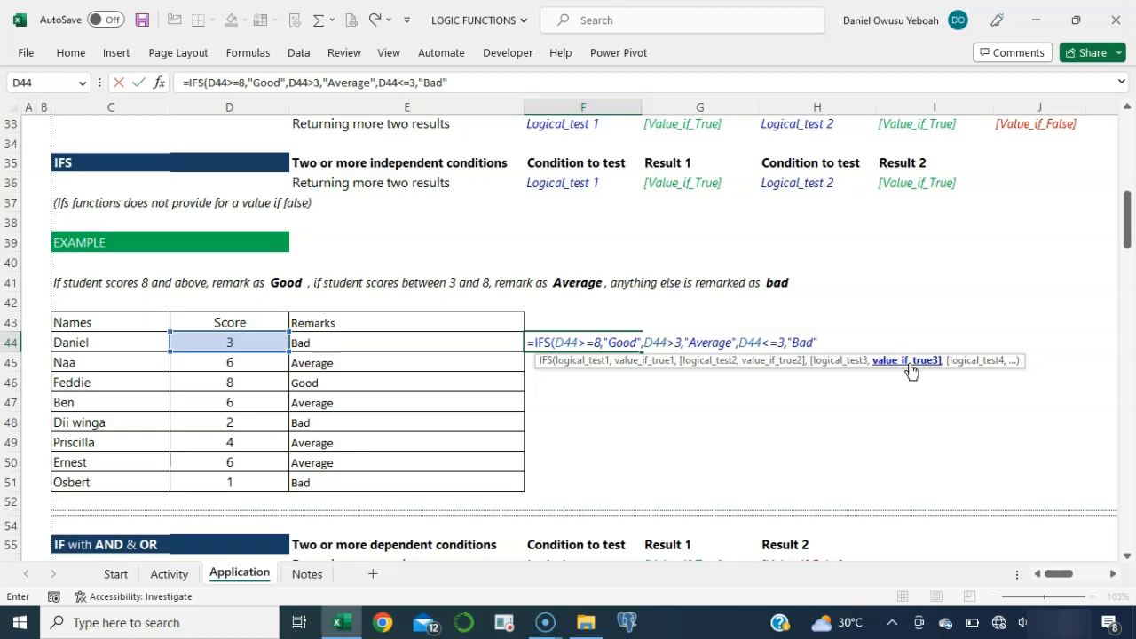
text())
click(756, 349)
click(808, 350)
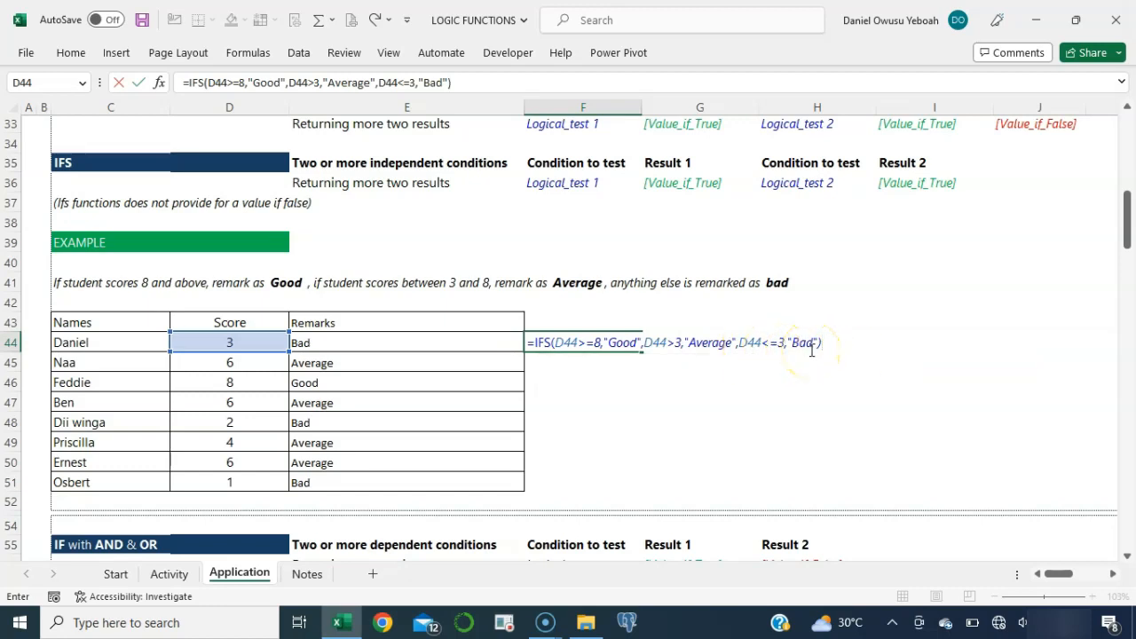
key(Return)
click(563, 339)
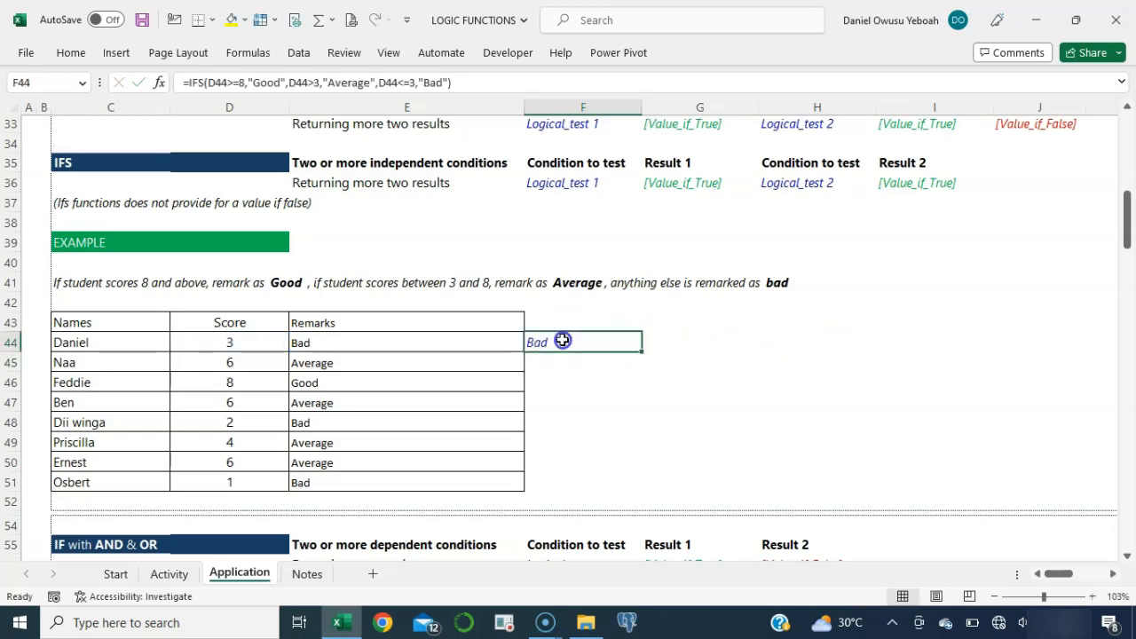
drag(641, 352, 649, 490)
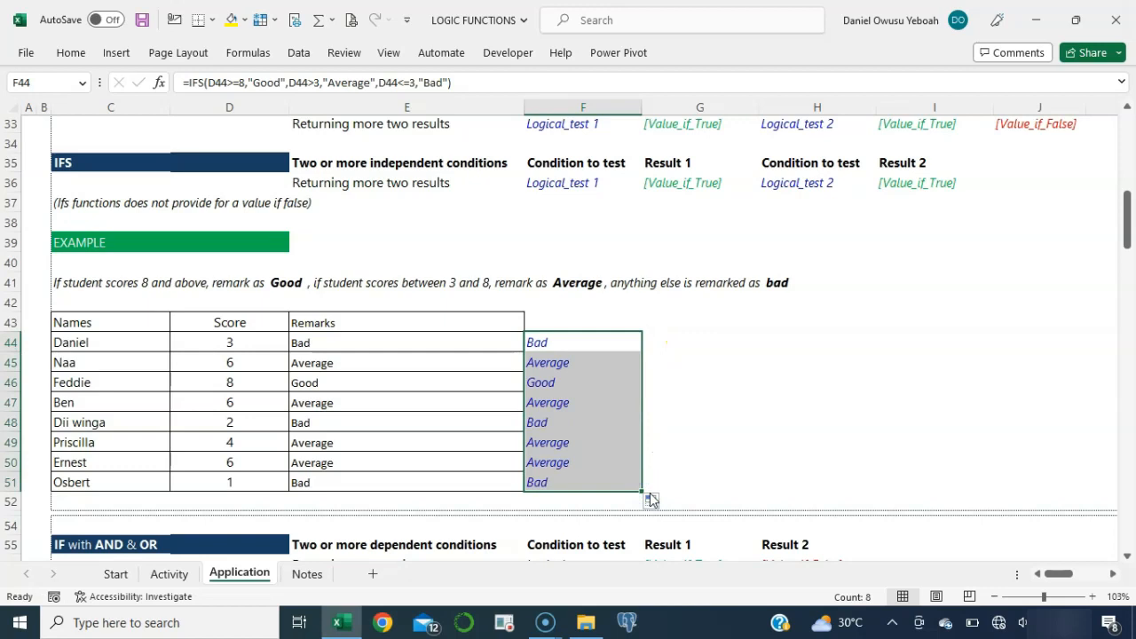
- Replace the third condition D44<=3 in the F44 IFS formula with TRUE and fill the formula down through F51
double_click(550, 343)
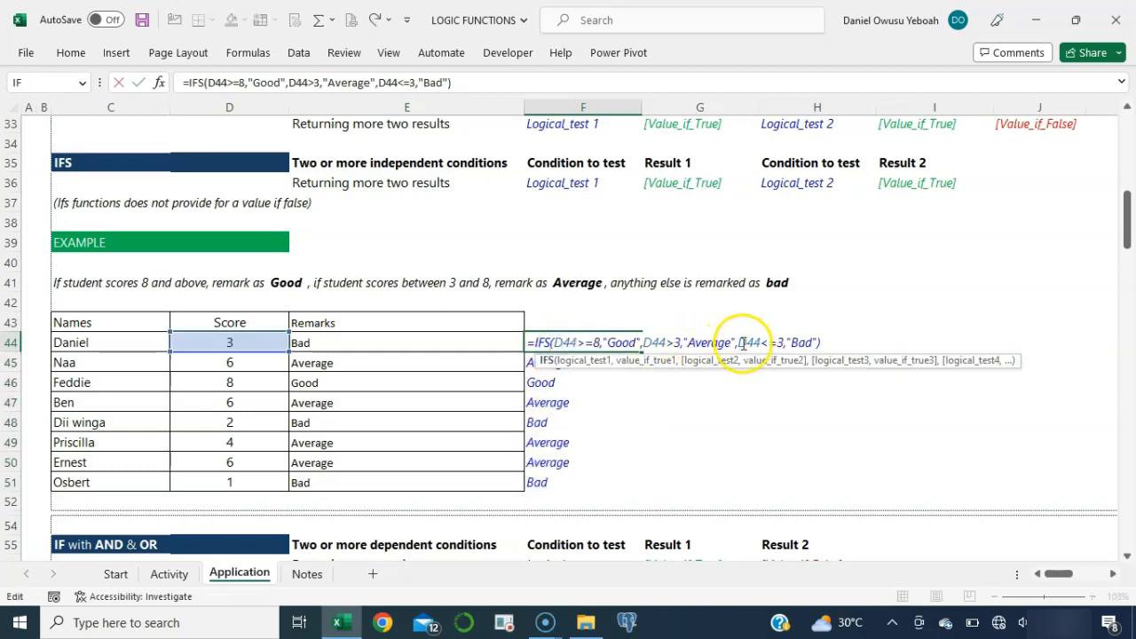
click(739, 343)
drag(739, 343, 780, 344)
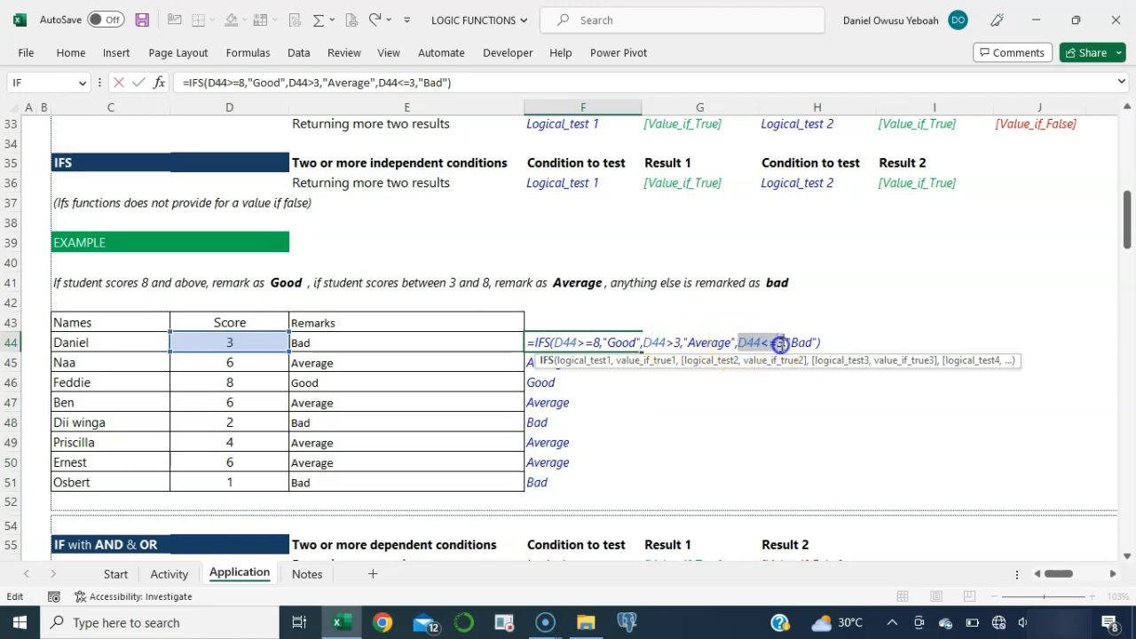
text(TRUE)
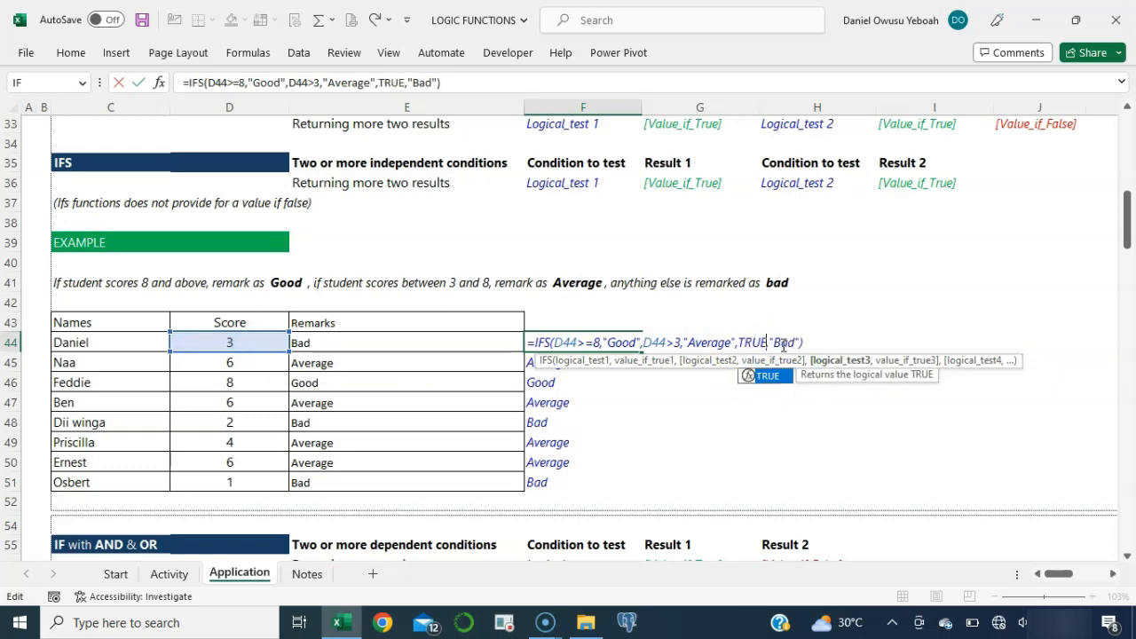
key(Return)
key(Up)
key(ctrl+shift+Down)
key(ctrl+d)
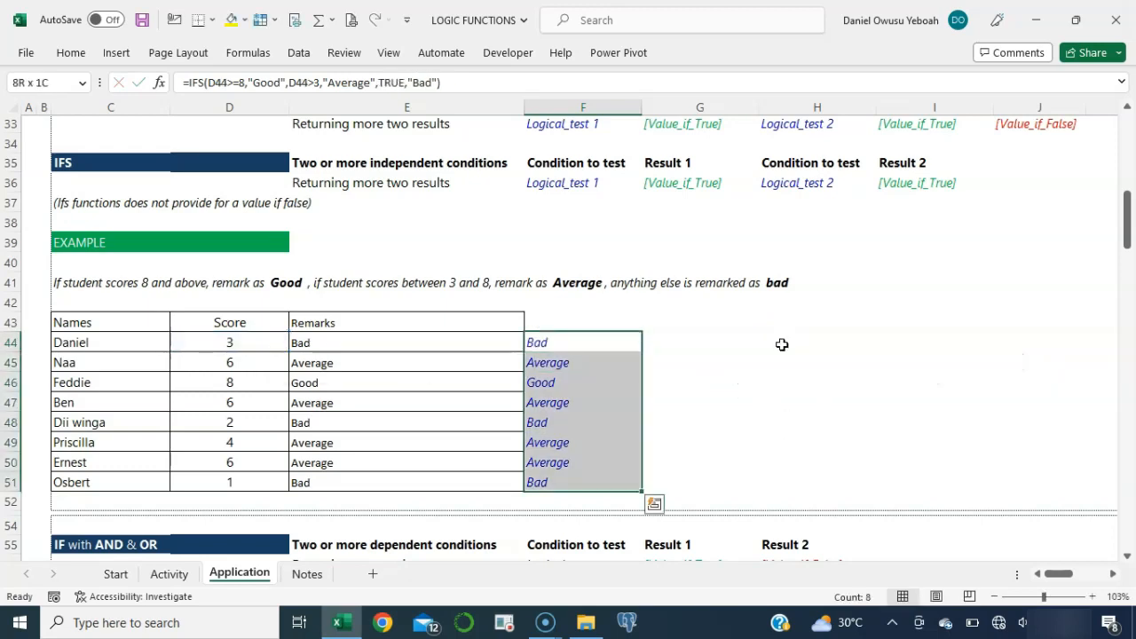
click(562, 342)
double_click(635, 343)
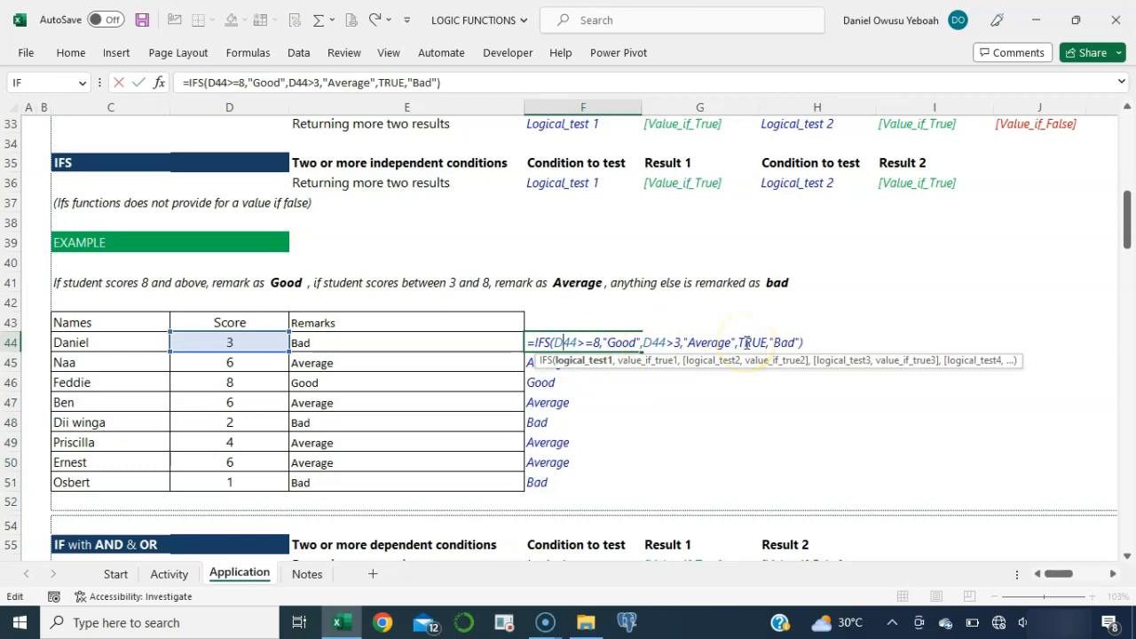
key(Escape)
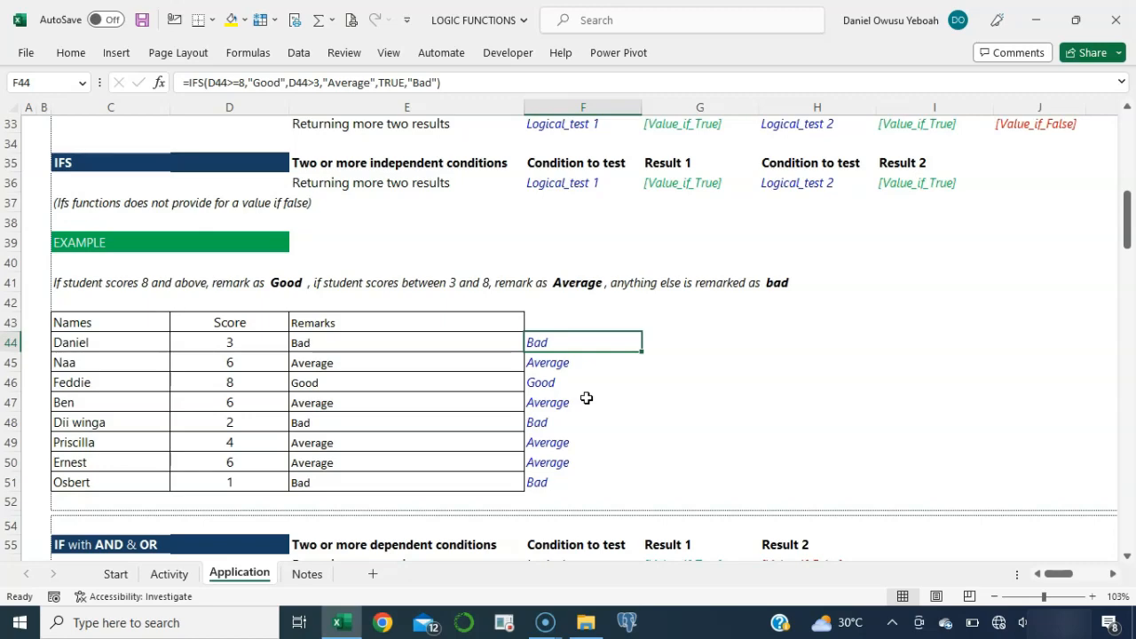
- Start an IF formula in L81 of the Case 4 column that returns 0 when the job rating in G81 is below 2
scroll(586, 398, down, 4)
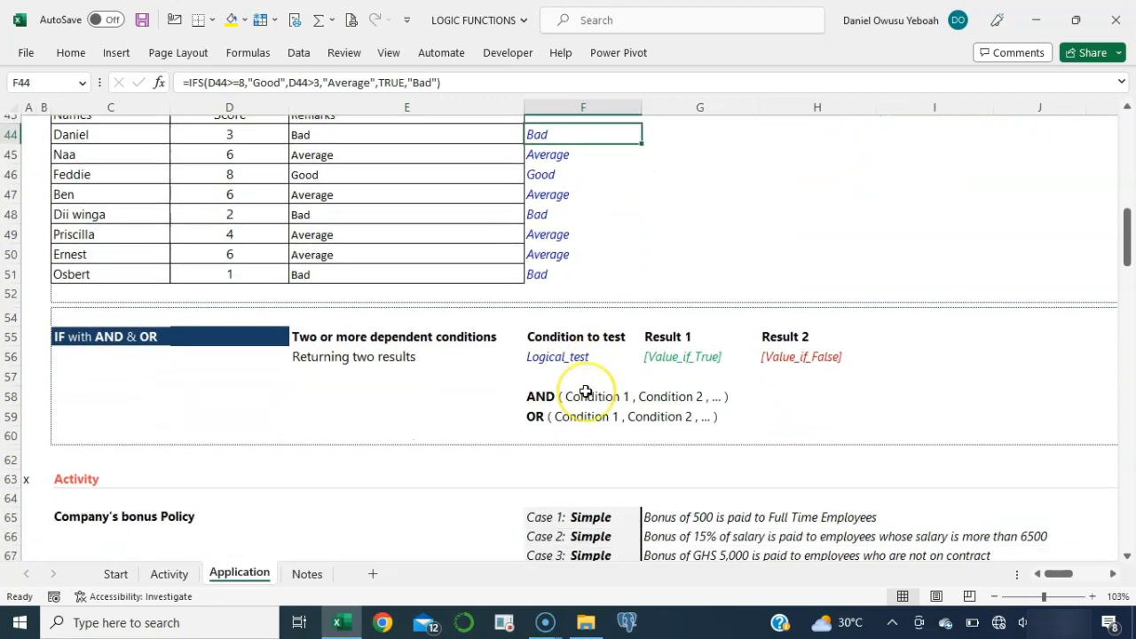
scroll(585, 391, down, 6)
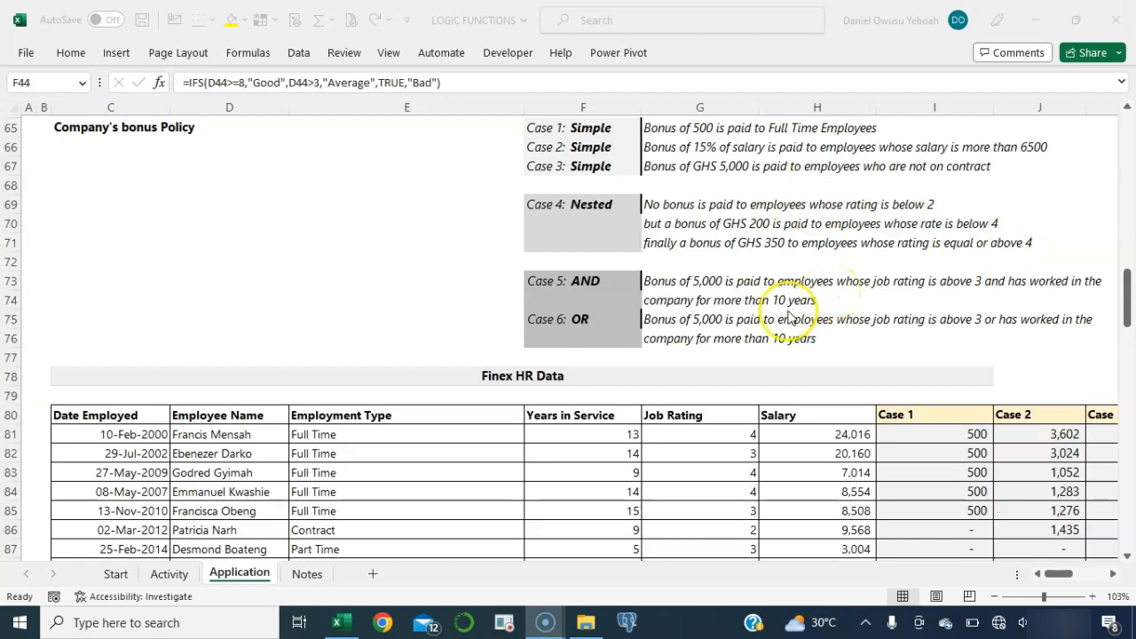
click(804, 342)
scroll(804, 342, down, 3)
scroll(804, 342, right, 2)
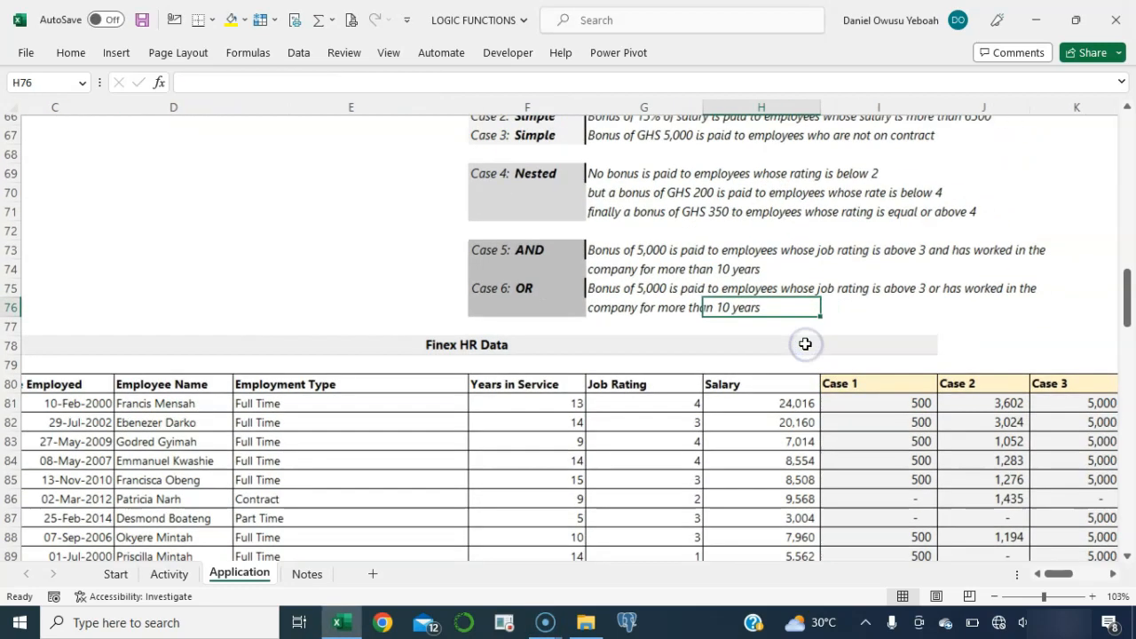
scroll(804, 343, down, 2)
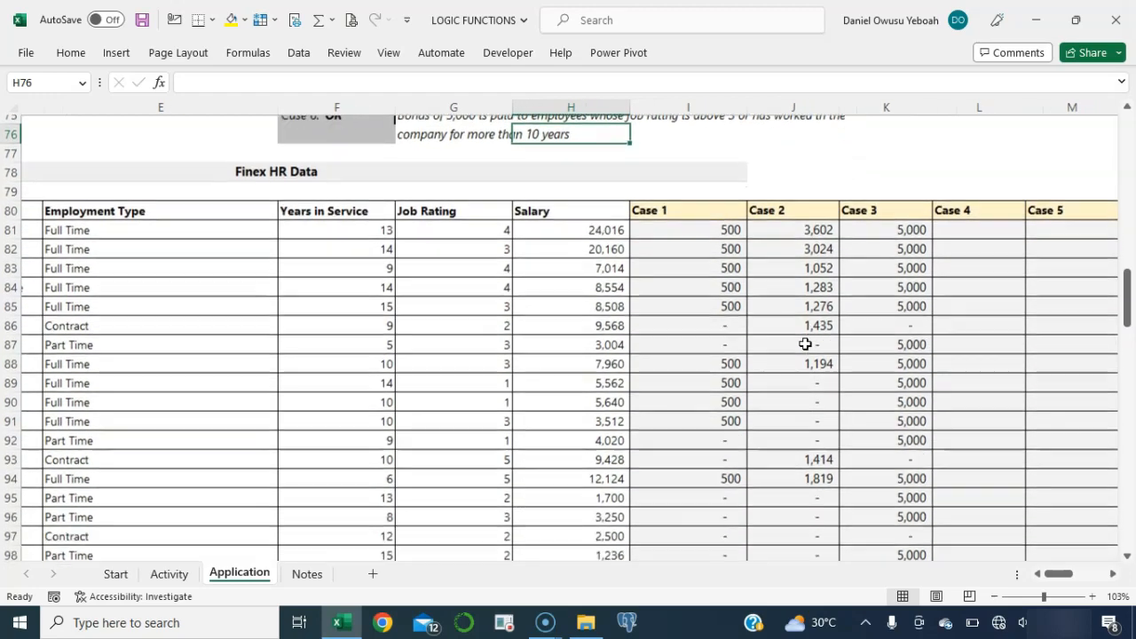
click(947, 214)
scroll(948, 215, right, 3)
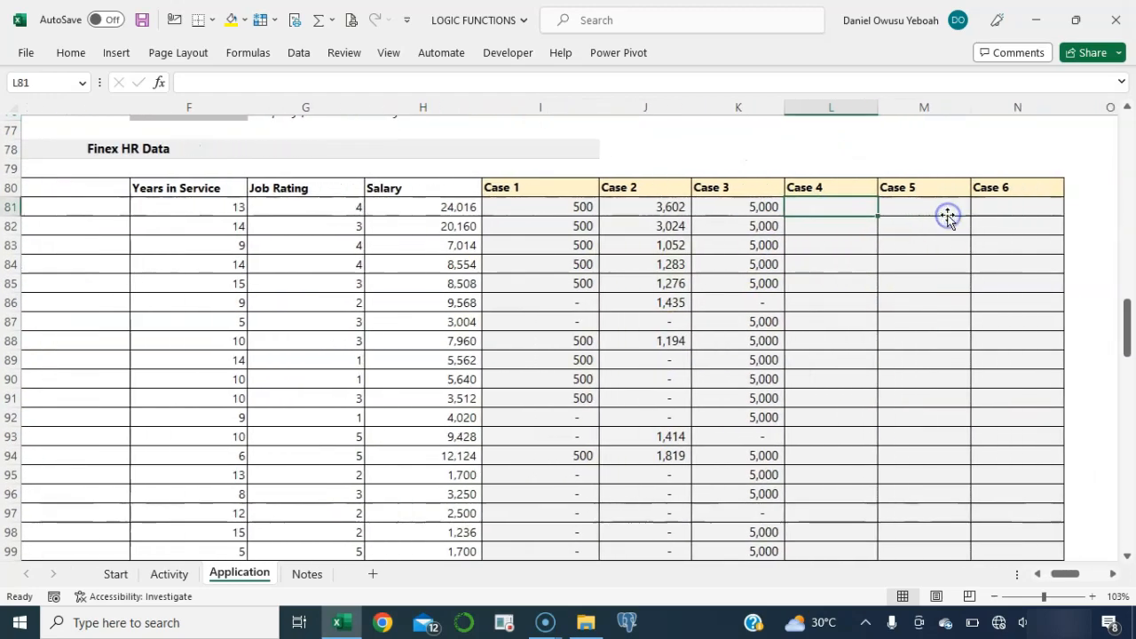
text(=)
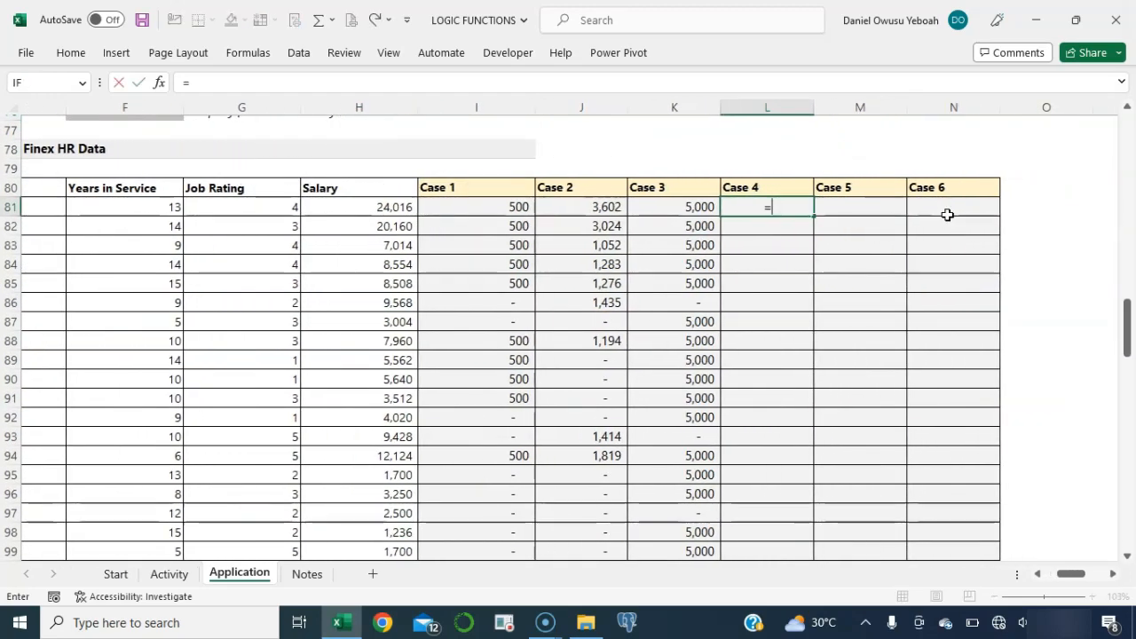
text(IF()
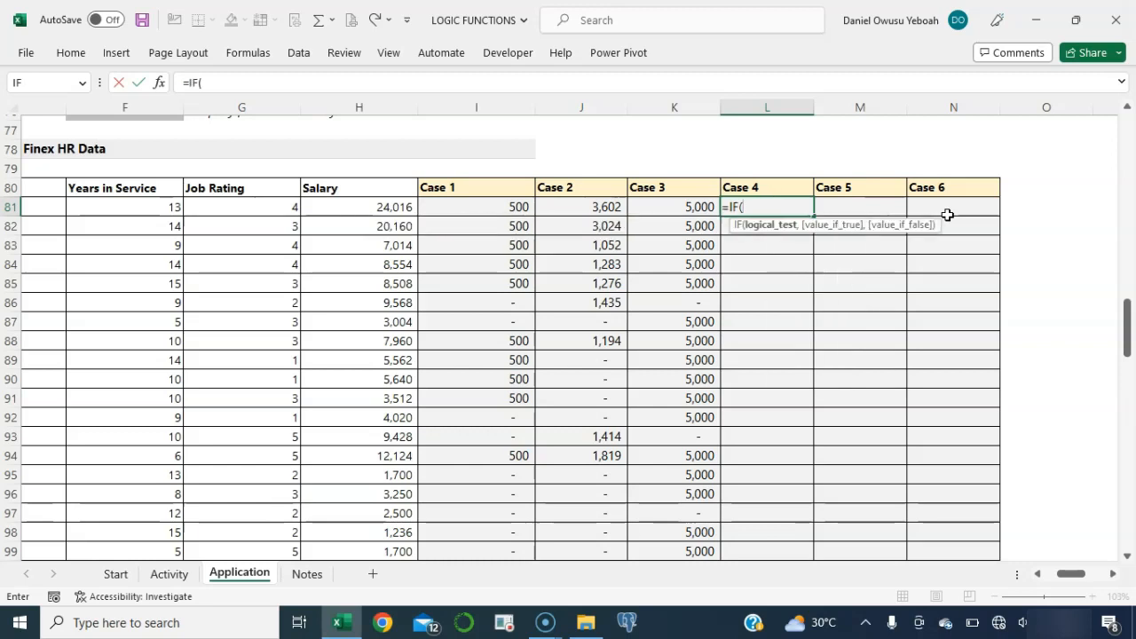
click(278, 204)
text(<)
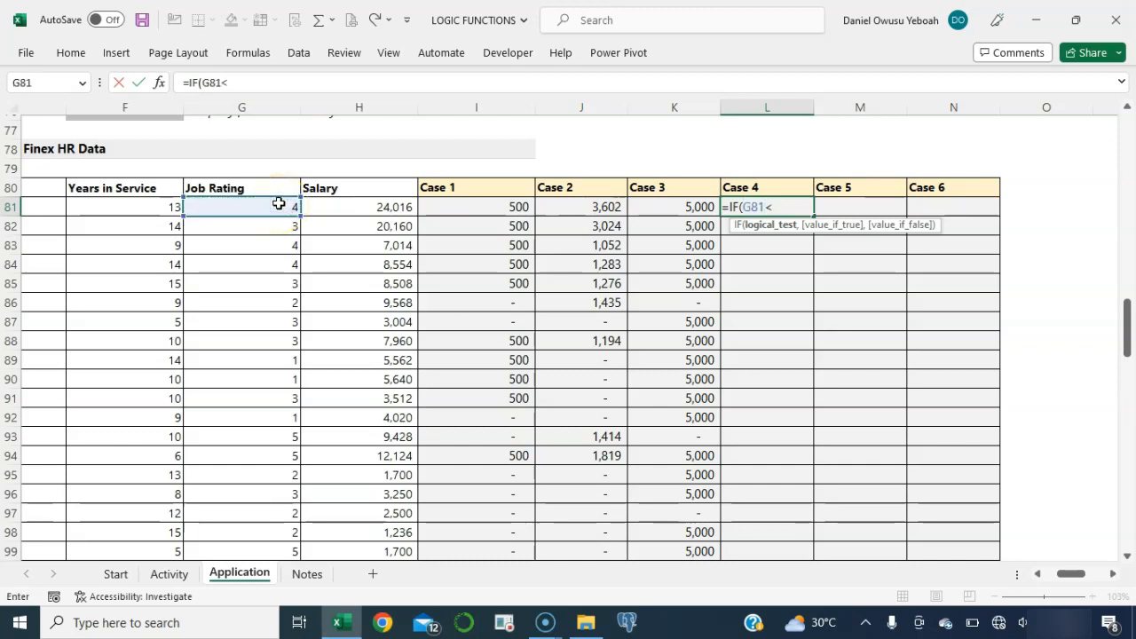
text(2,)
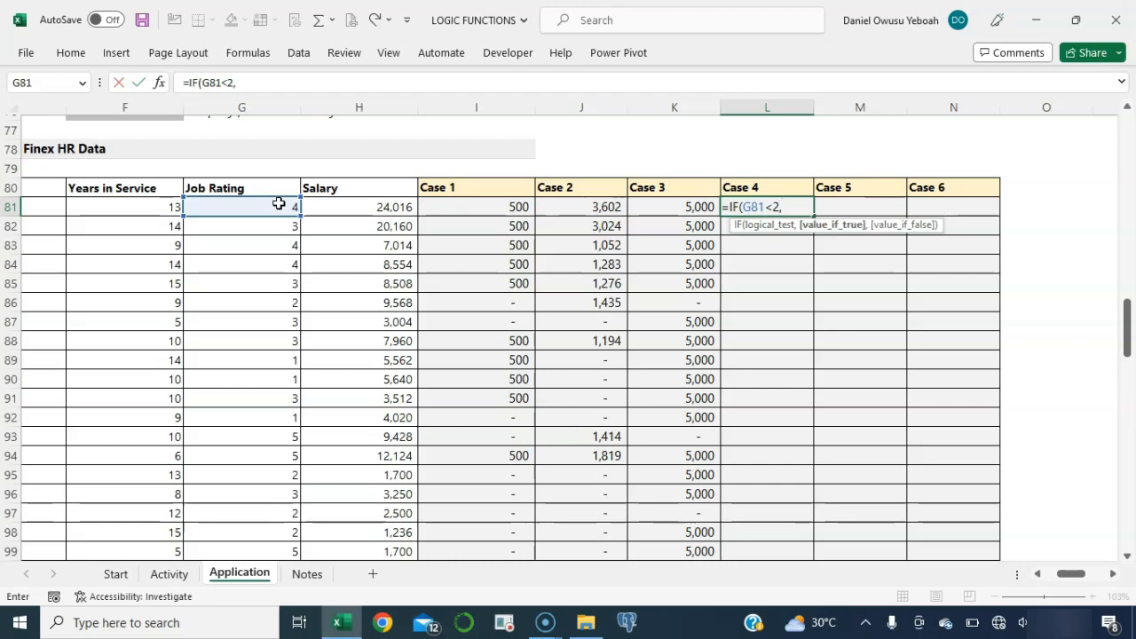
text(0,)
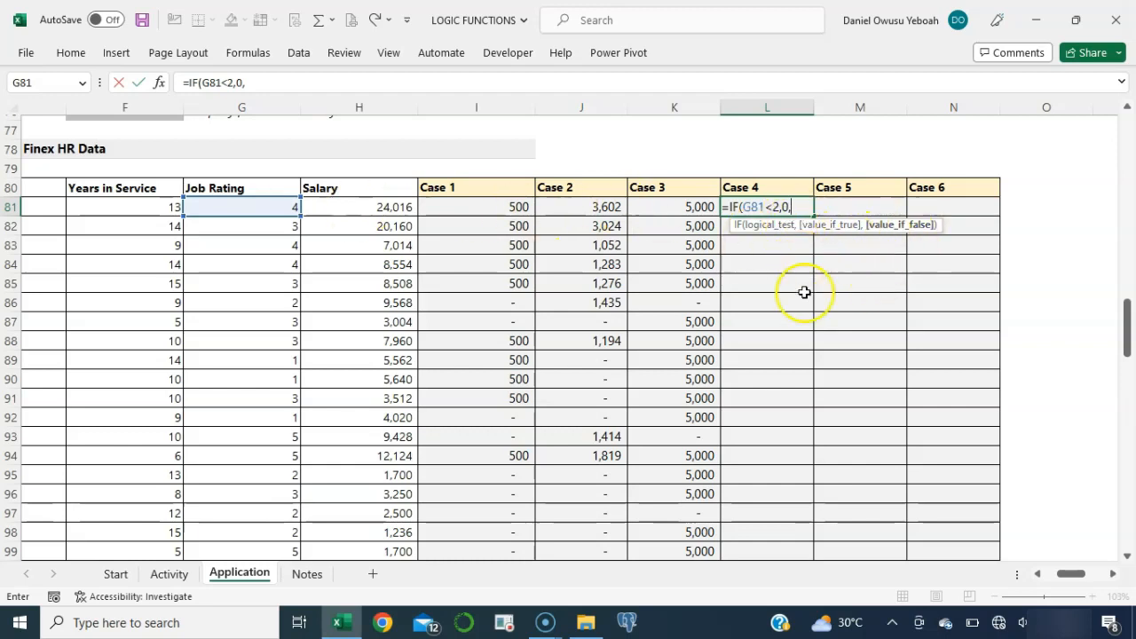
- Nest a second IF in the L81 formula that returns 200 when G81 is below 4
text(IF()
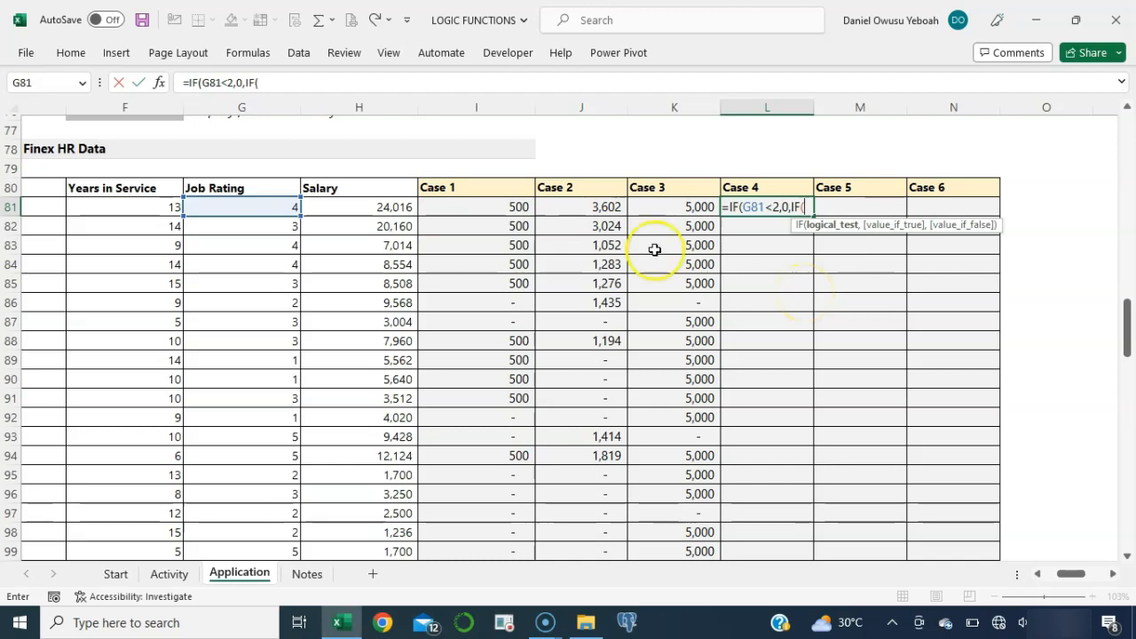
click(273, 206)
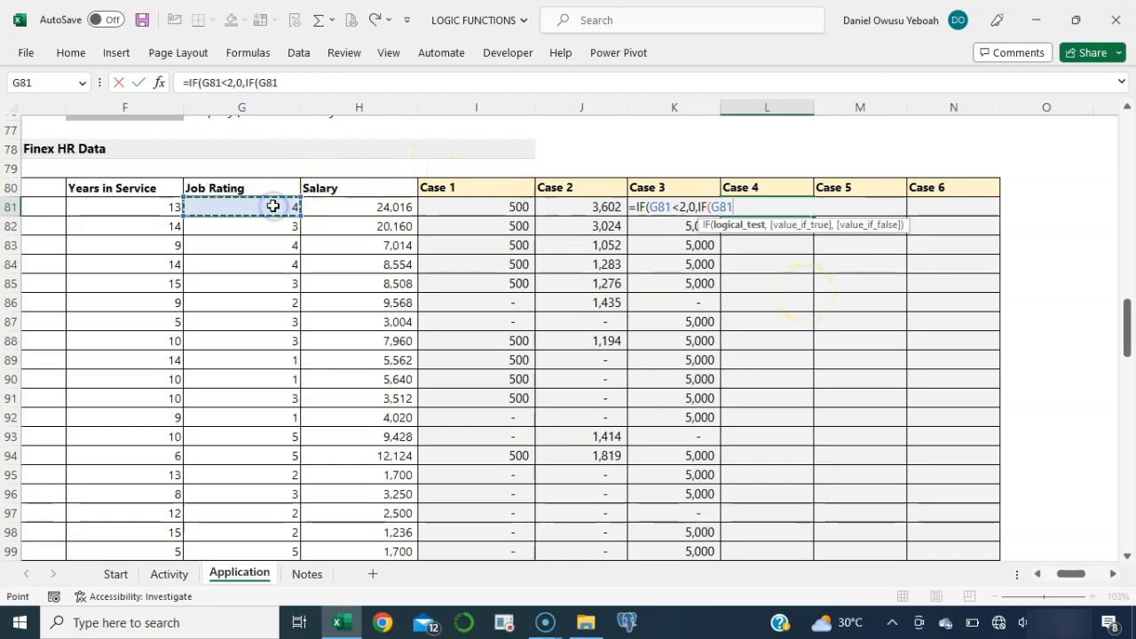
text(<4)
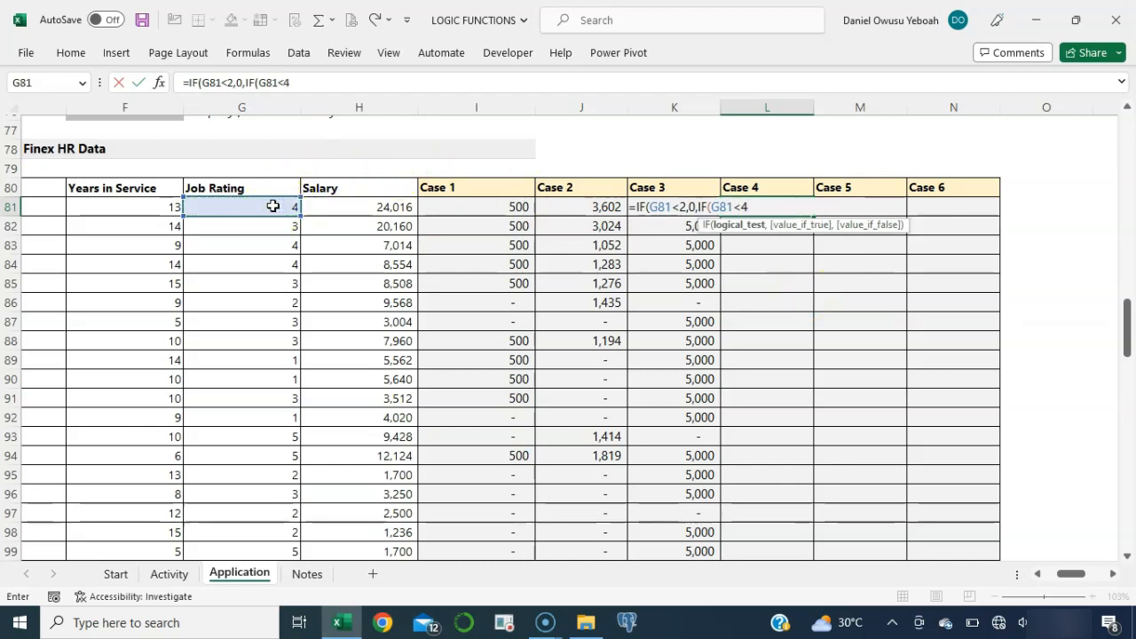
text(,)
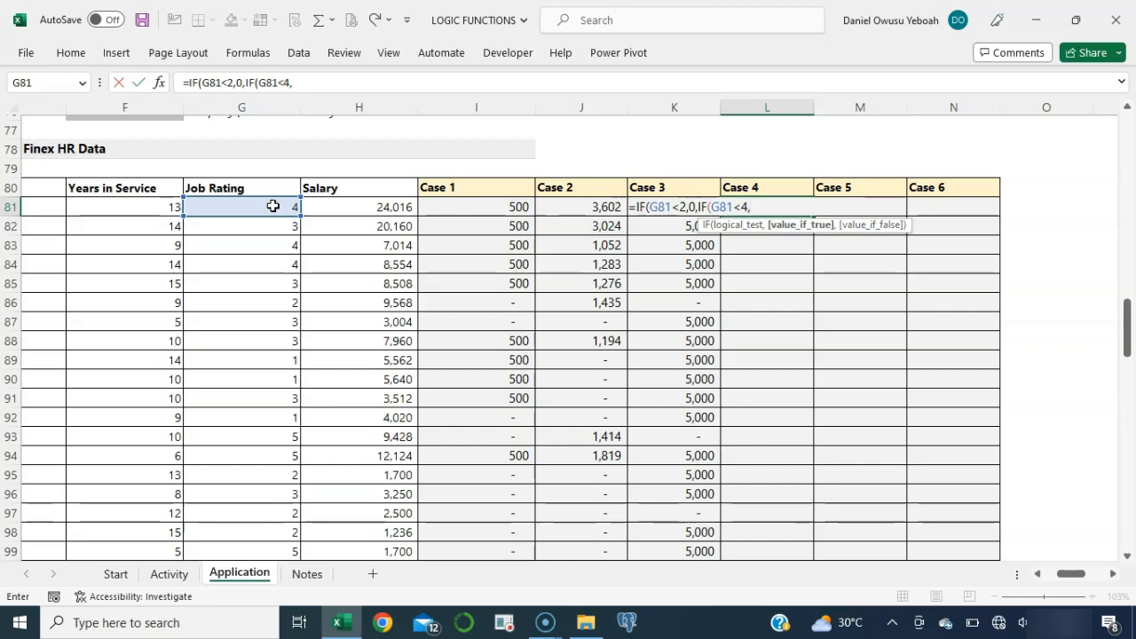
text(200)
scroll(464, 284, up, 3)
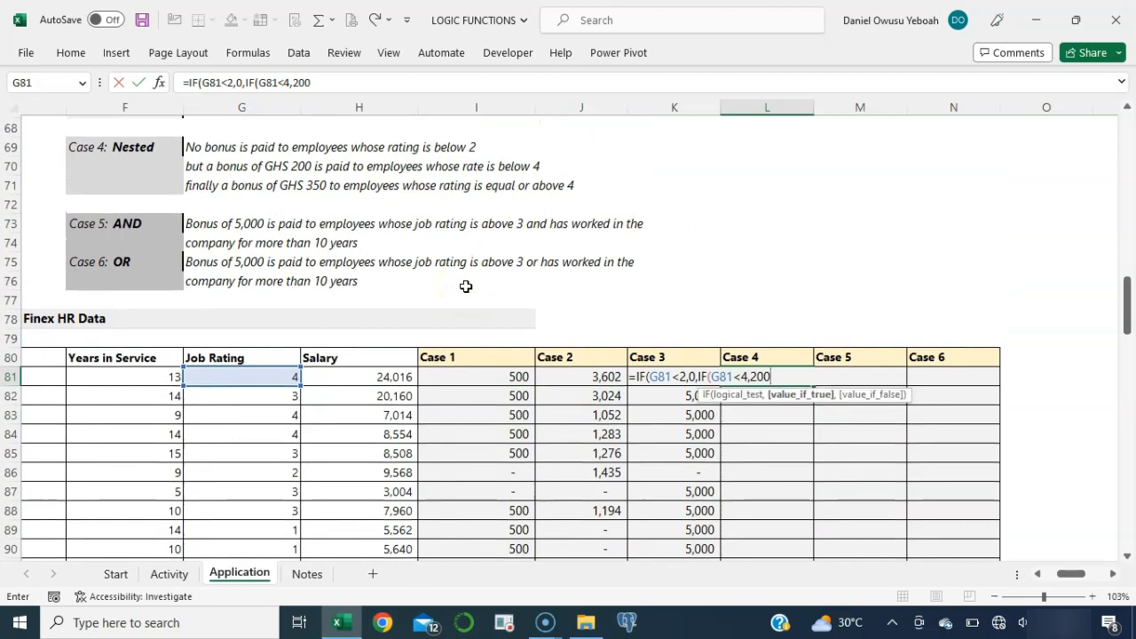
scroll(452, 348, down, 2)
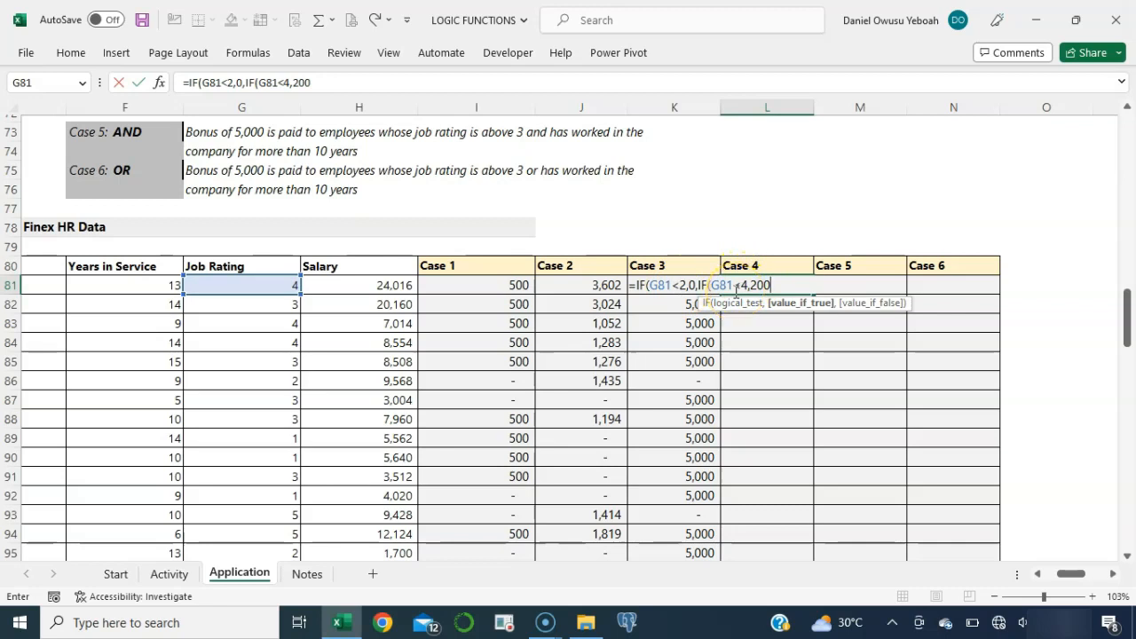
- Complete the L81 nested IF formula with 350 as the value if false, and fill it down through L115
text(,)
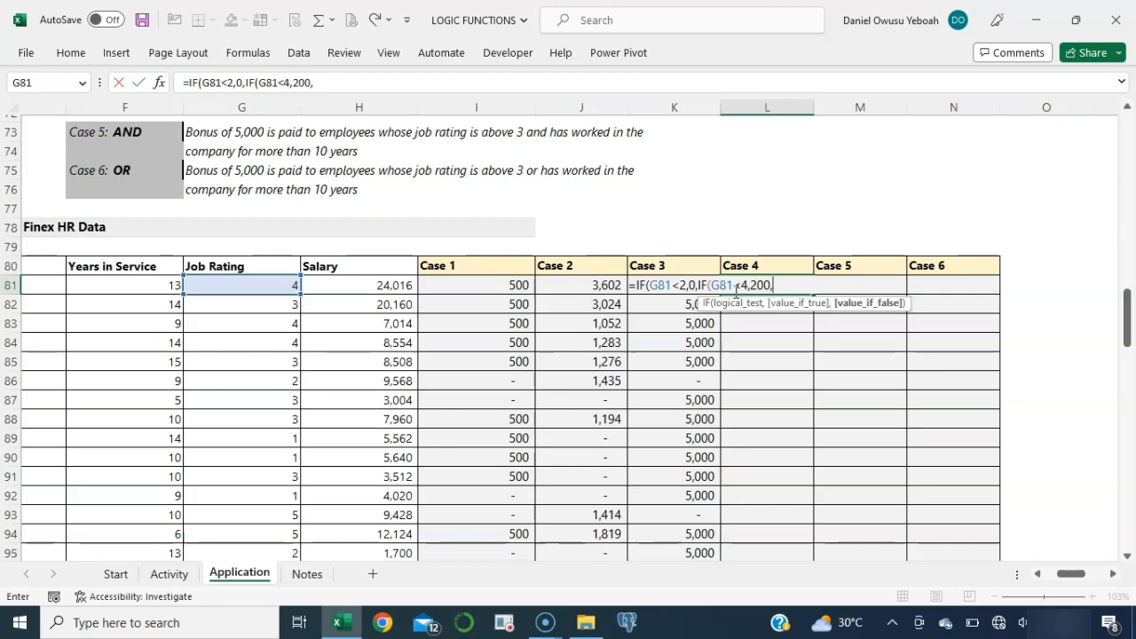
text(350))
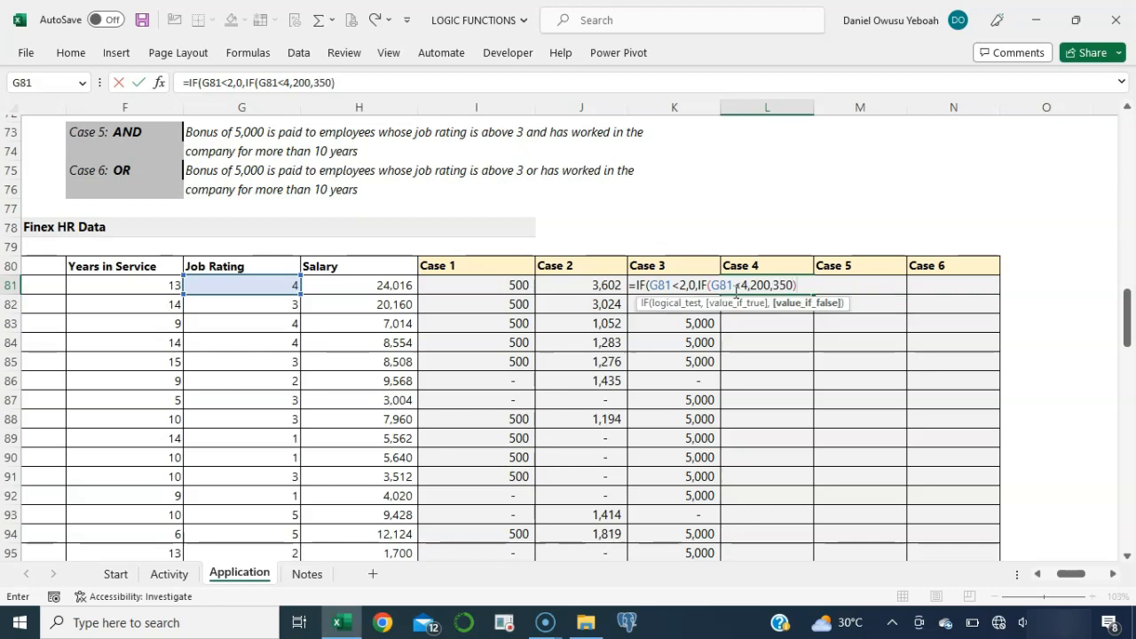
text())
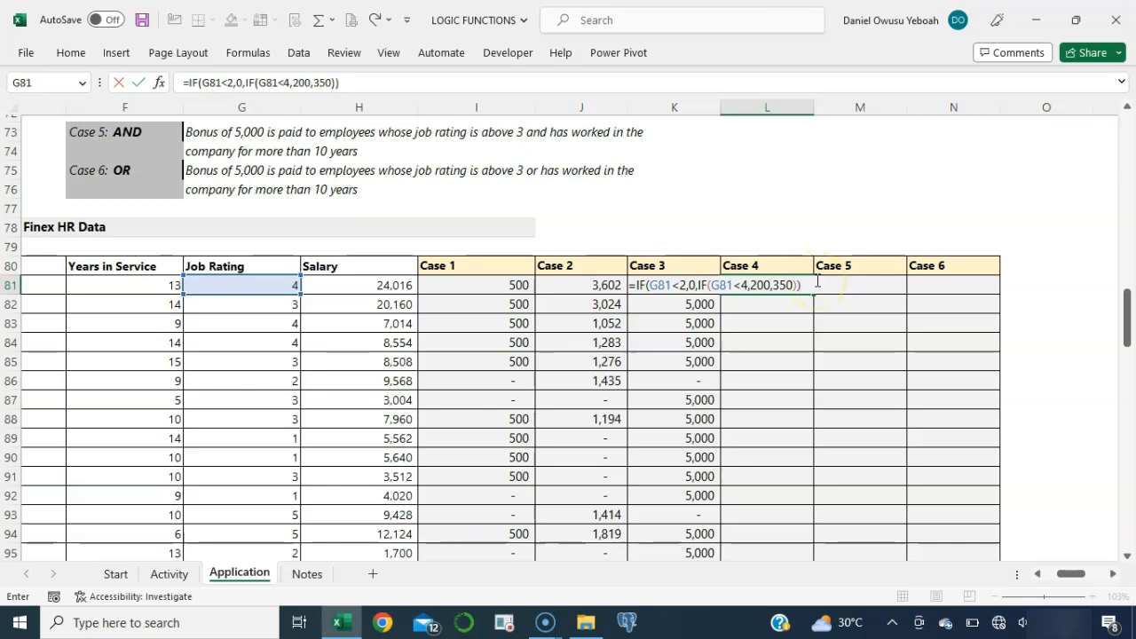
key(Return)
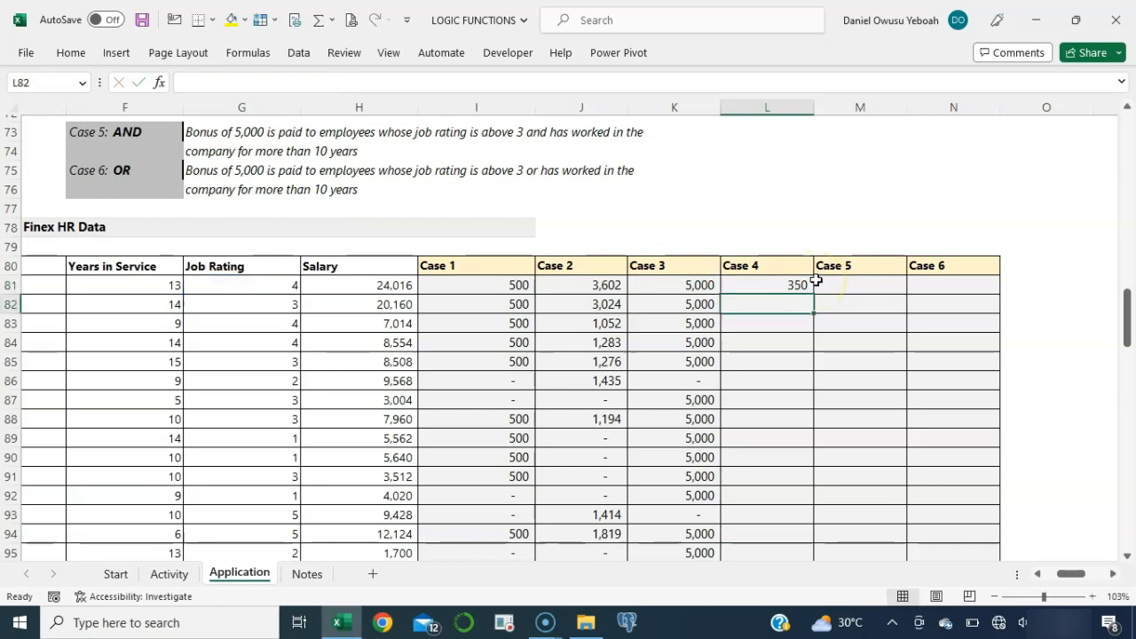
click(807, 283)
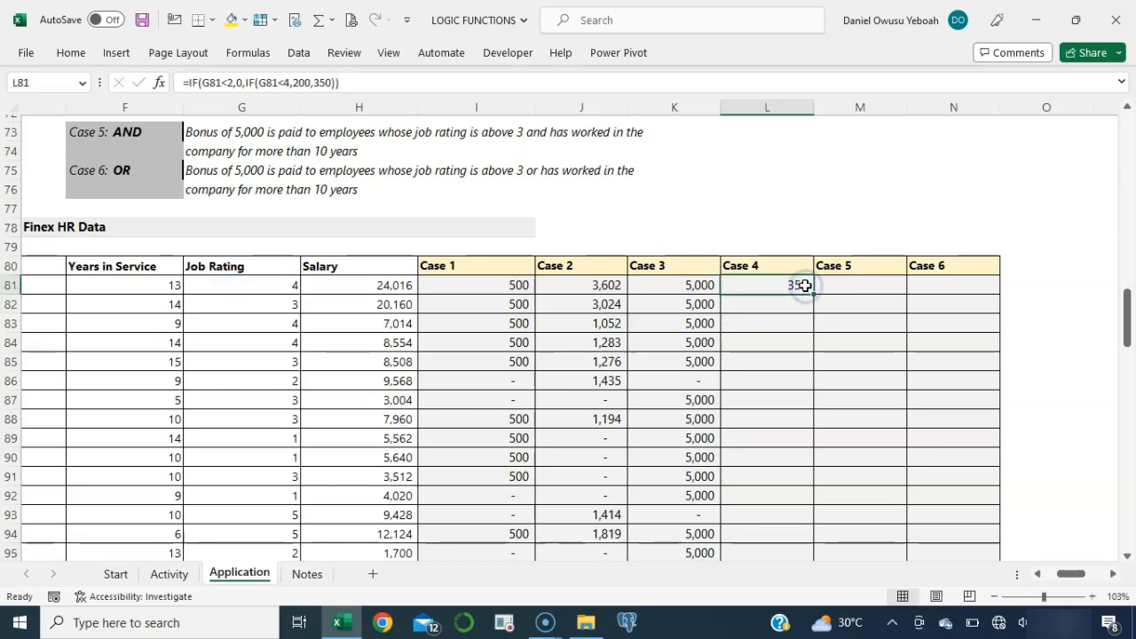
drag(812, 294, 817, 489)
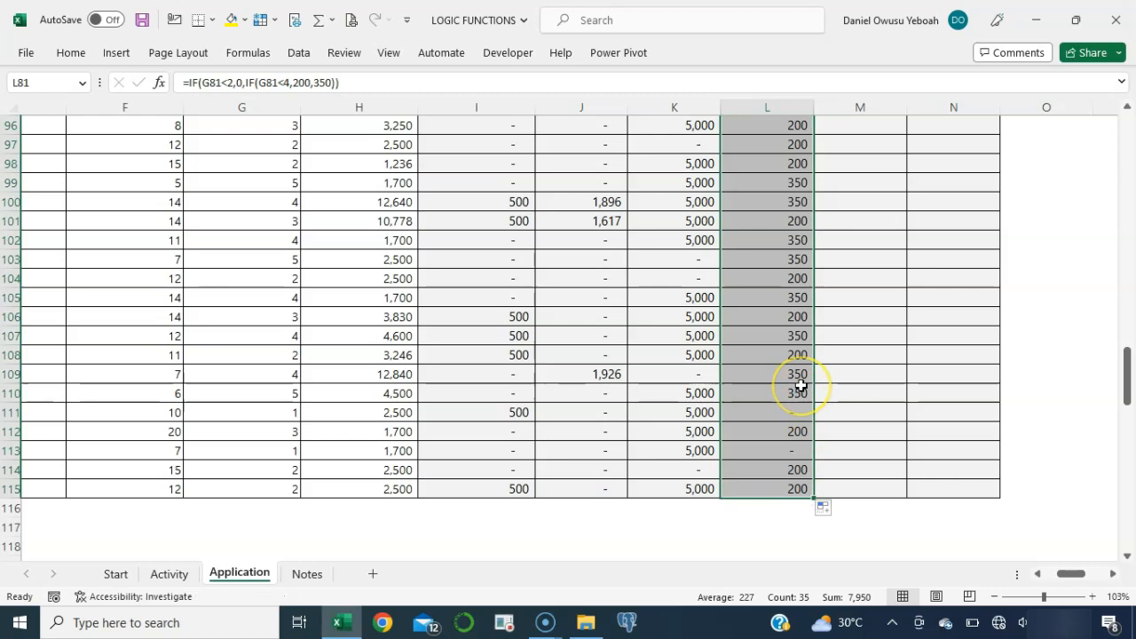
- Start an IFS formula in M81, beside the Case 4 results, that returns 0 when G81 is below 2
scroll(801, 386, up, 1)
scroll(801, 386, up, 7)
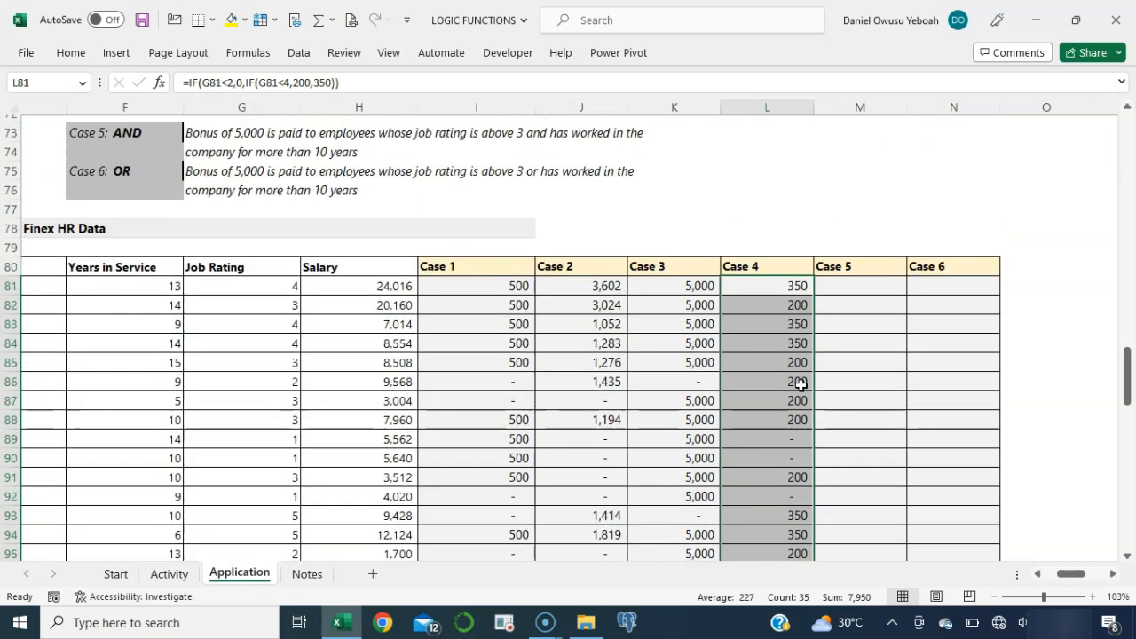
click(834, 288)
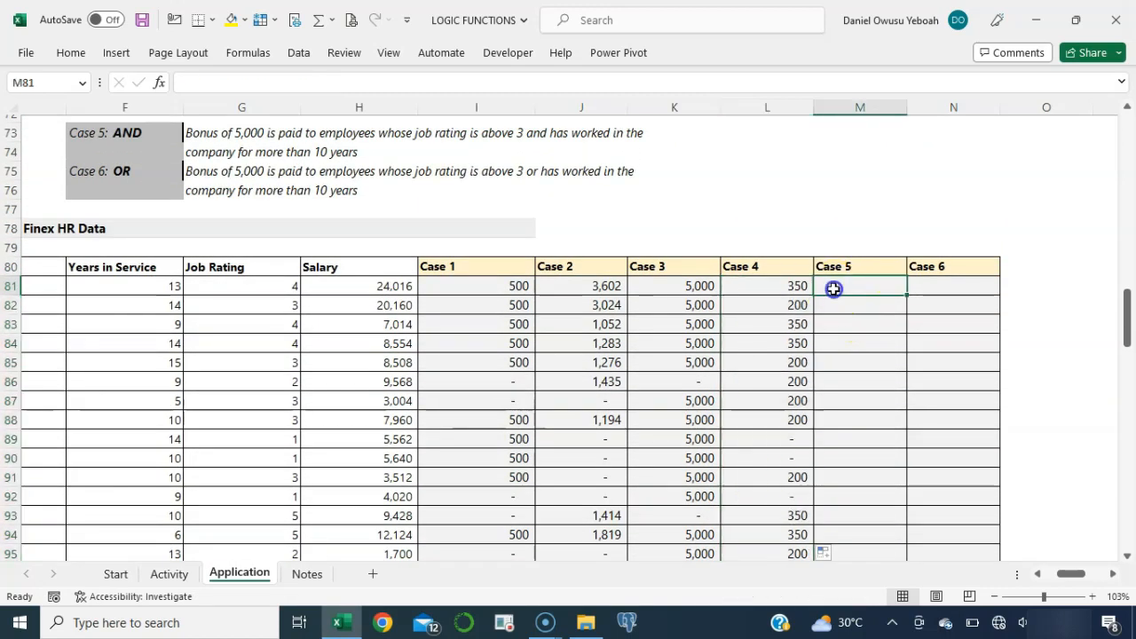
text(=IFS()
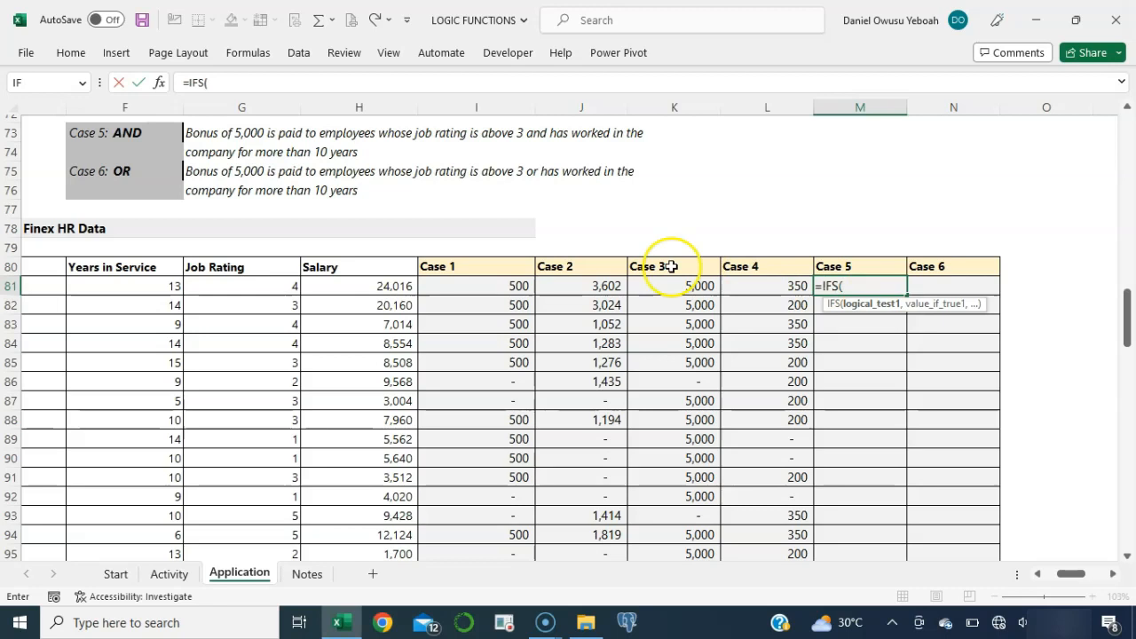
click(275, 283)
text(<2,)
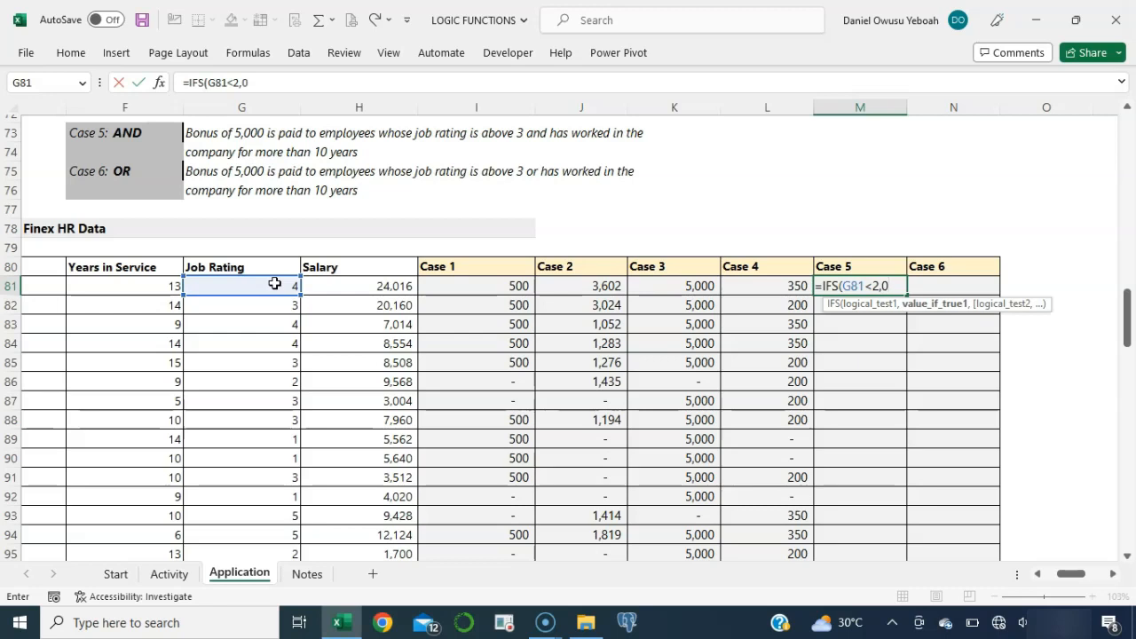
text(0,)
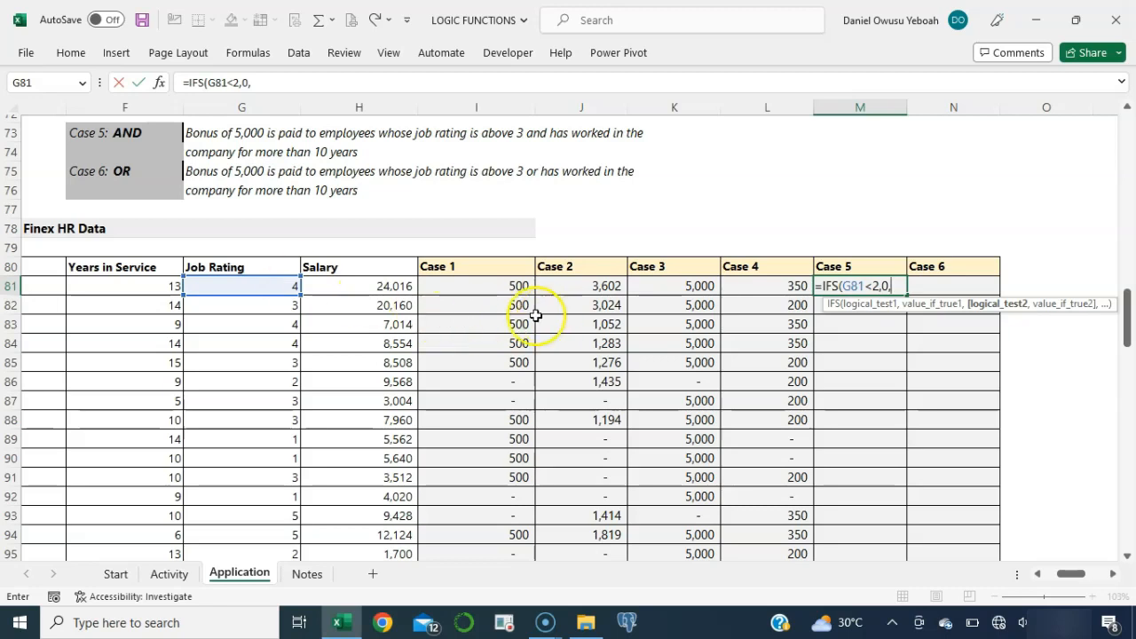
- Add a second condition to the M81 IFS formula that returns 200 when G81 is below 4
click(241, 286)
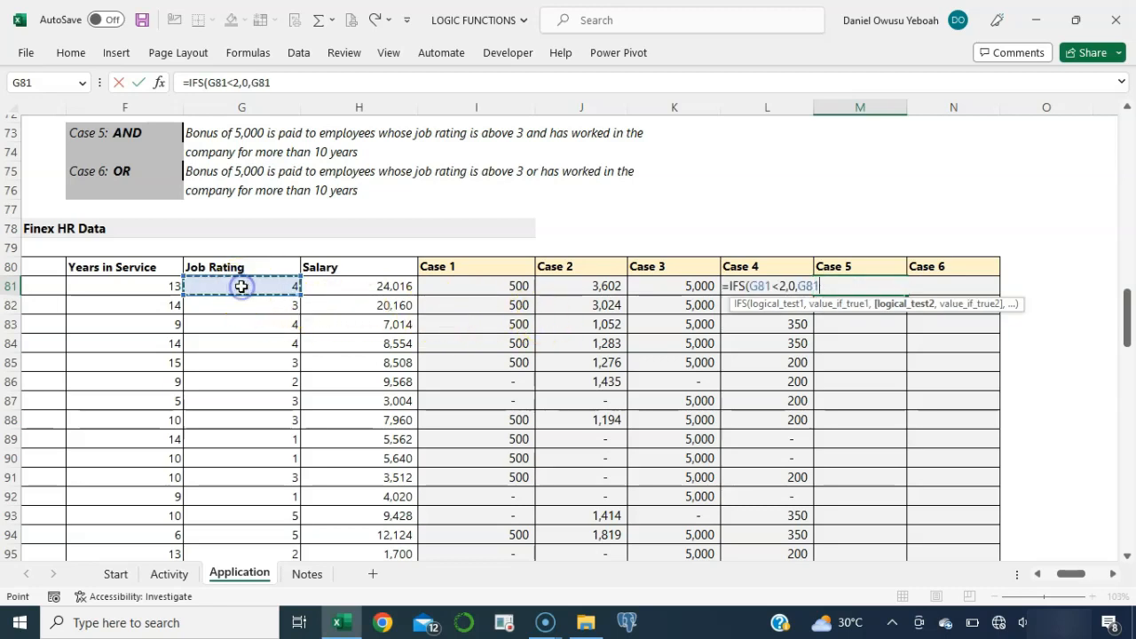
text(<4)
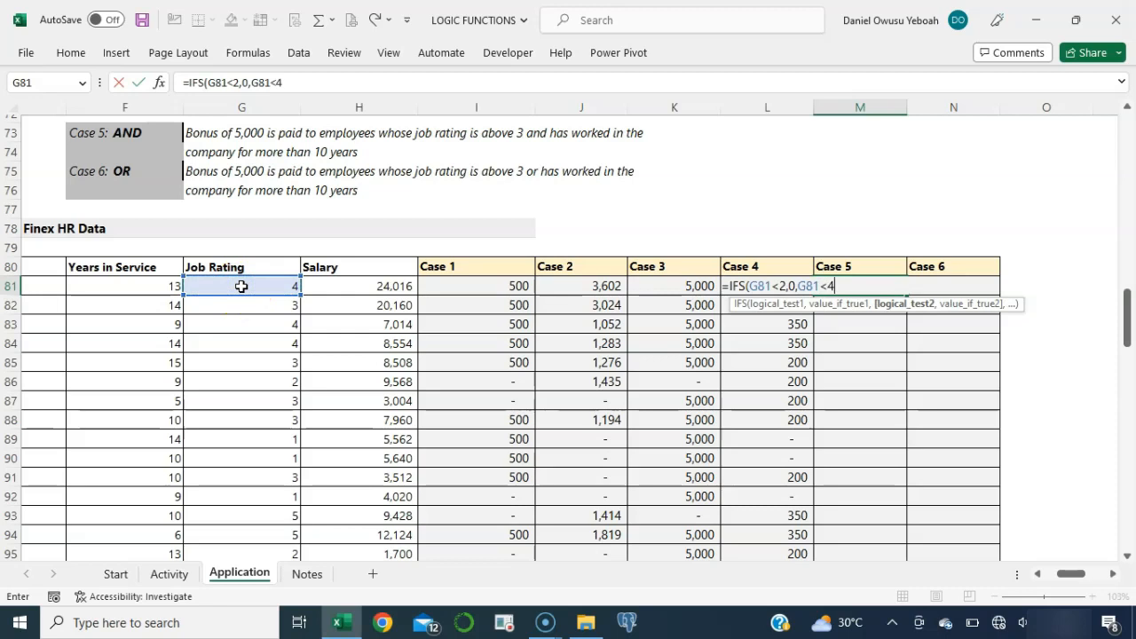
text(,200,T)
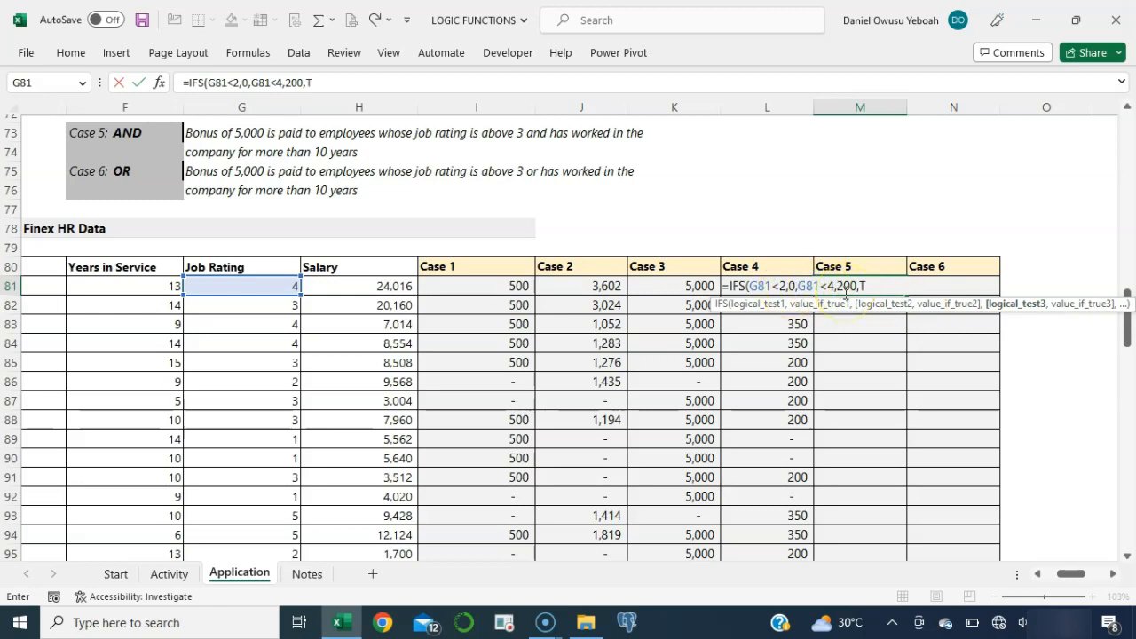
- Complete the M81 IFS formula with TRUE returning 350 for all other ratings, and fill it down through M115
text(RUE)
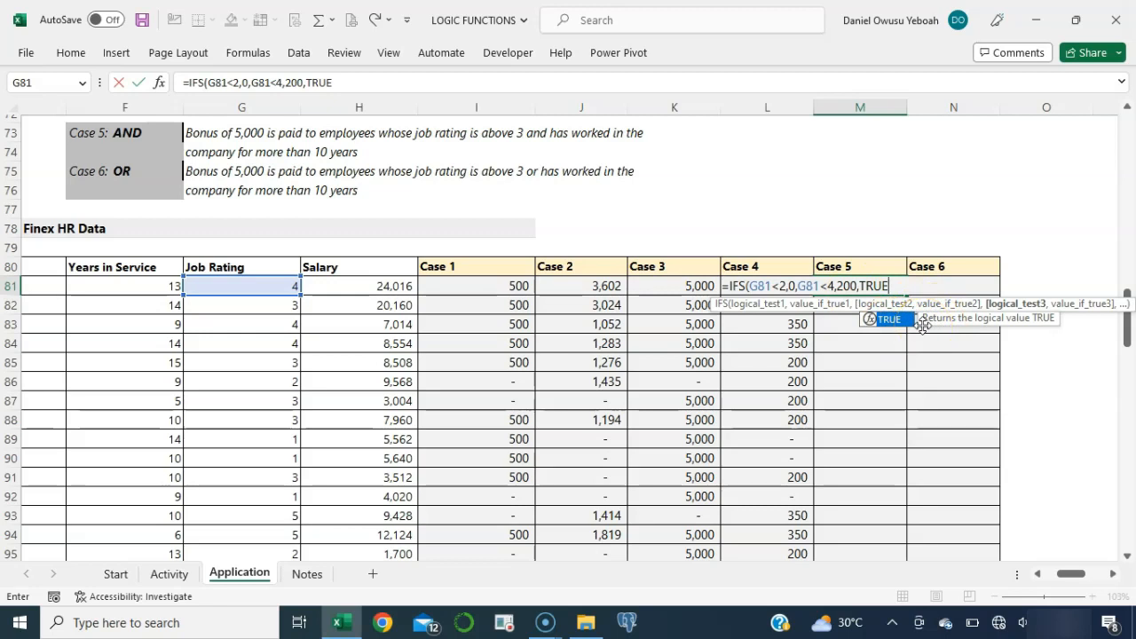
text(,)
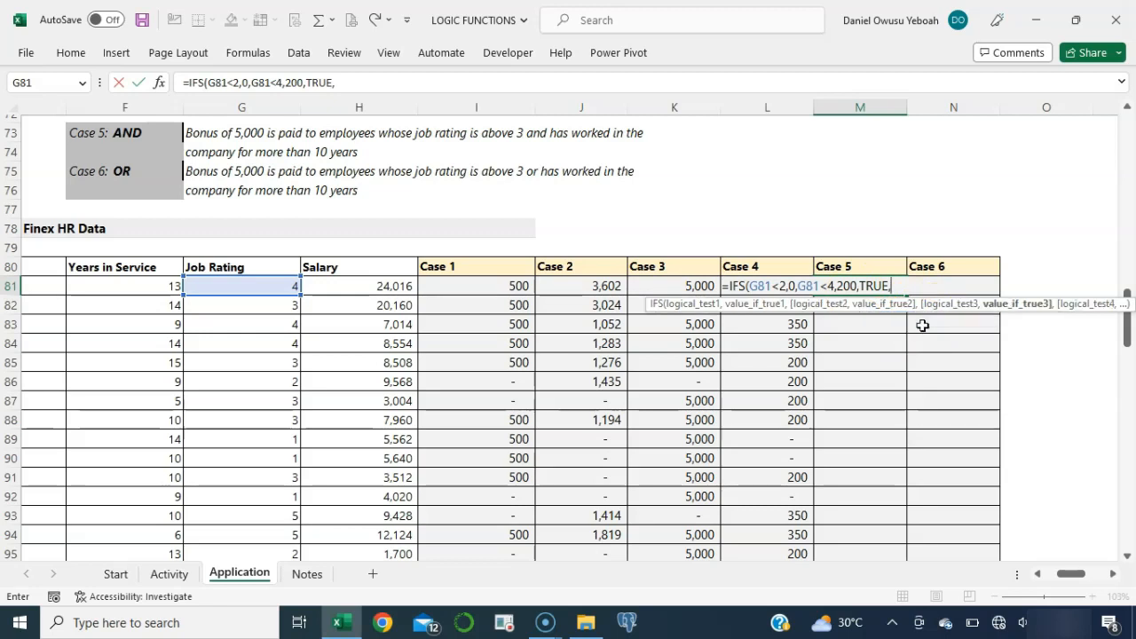
text(350))
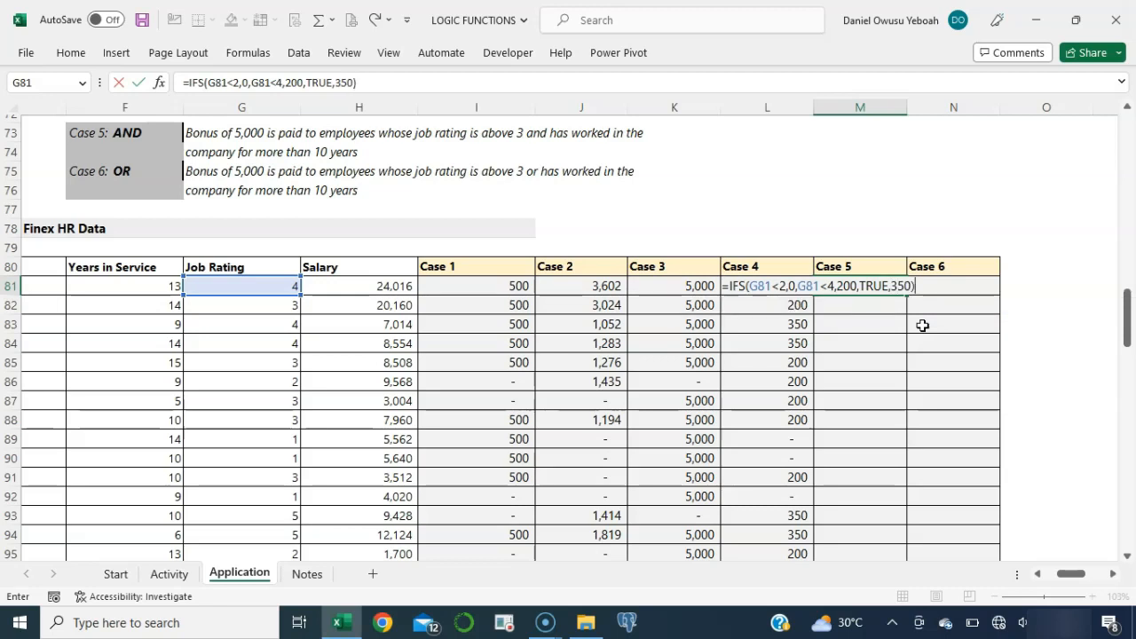
key(Return)
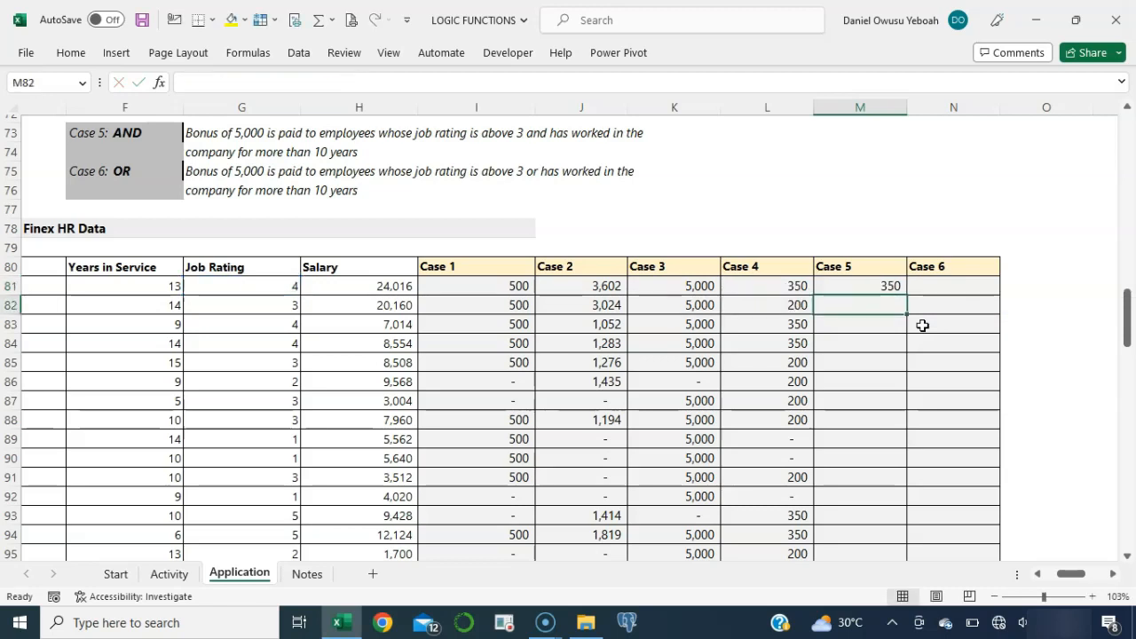
click(878, 287)
drag(906, 295, 896, 540)
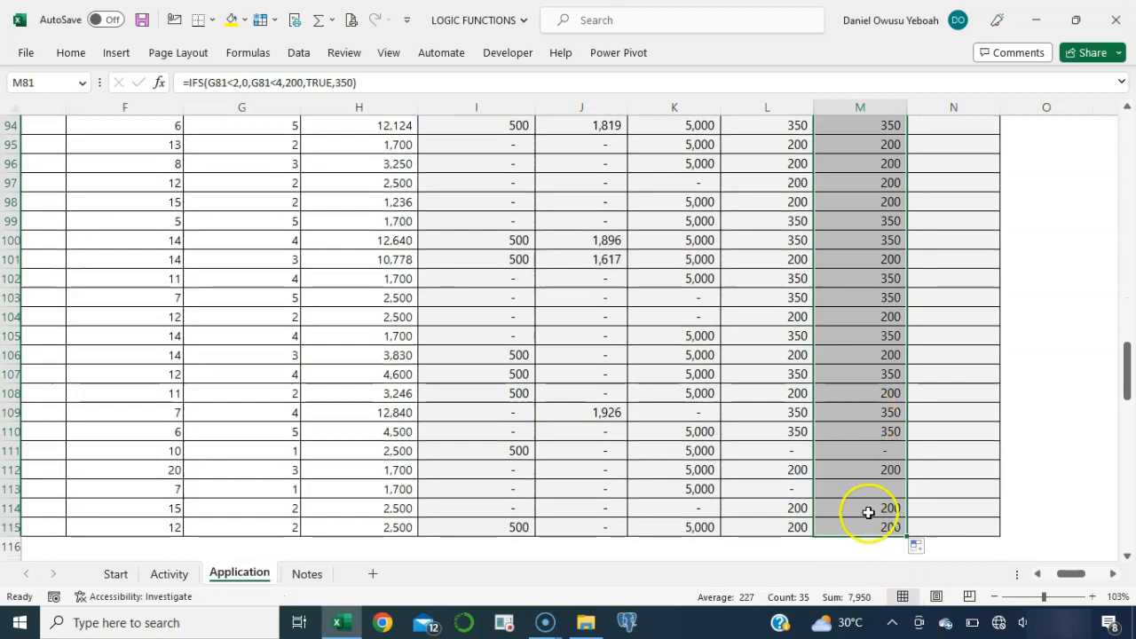
- Review the nested IF formula in L81 for Case 4 without changing it
scroll(867, 334, up, 3)
scroll(867, 336, up, 5)
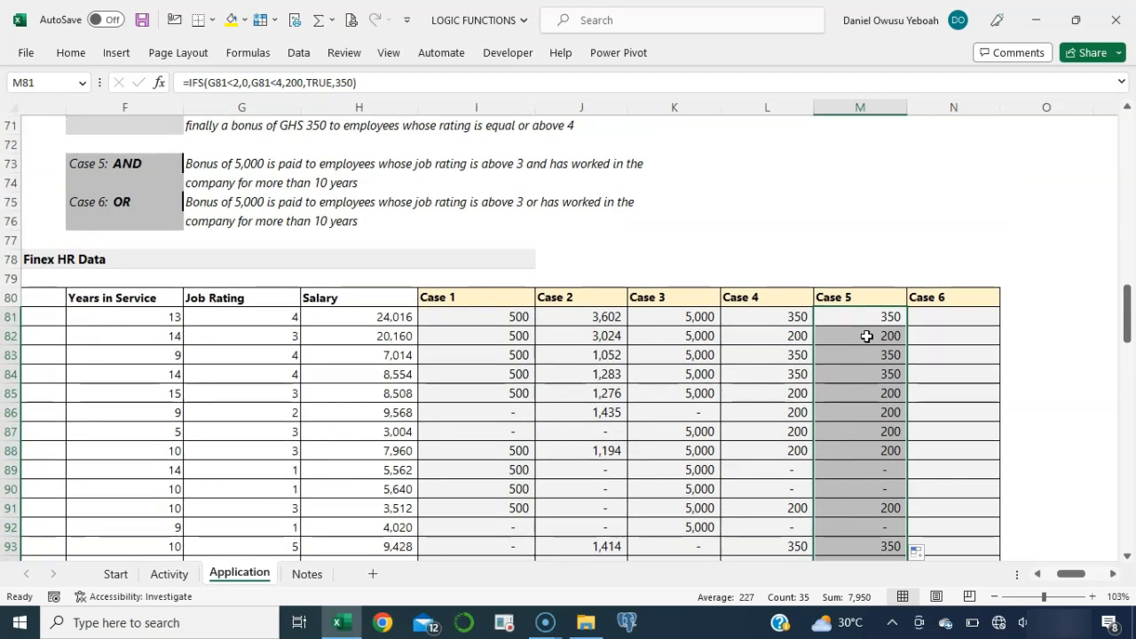
click(788, 311)
double_click(788, 311)
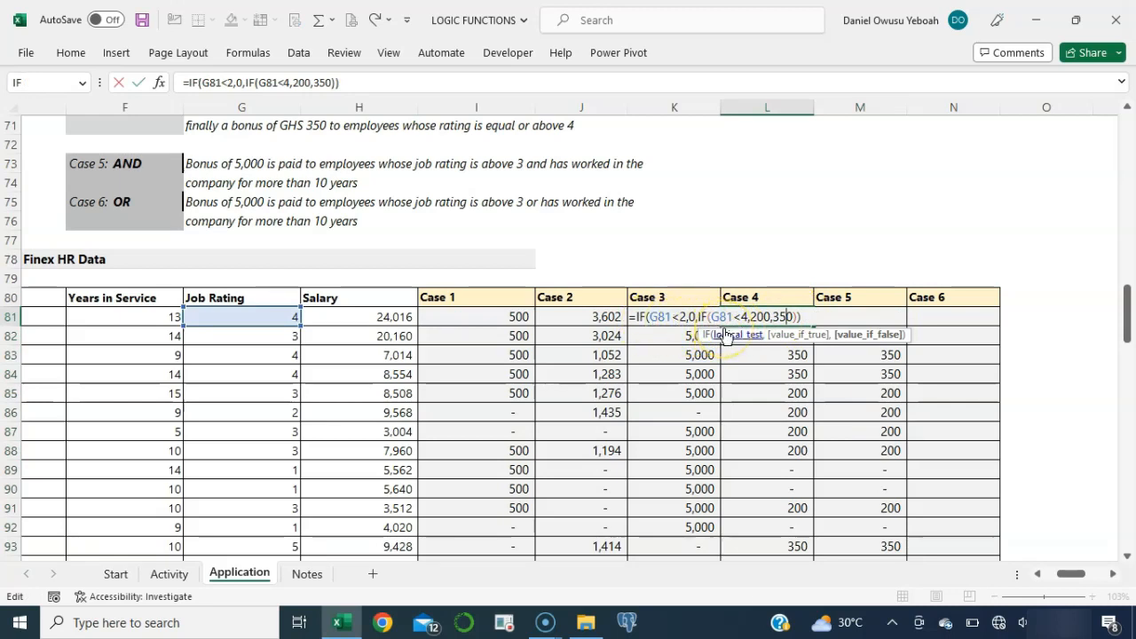
key(Escape)
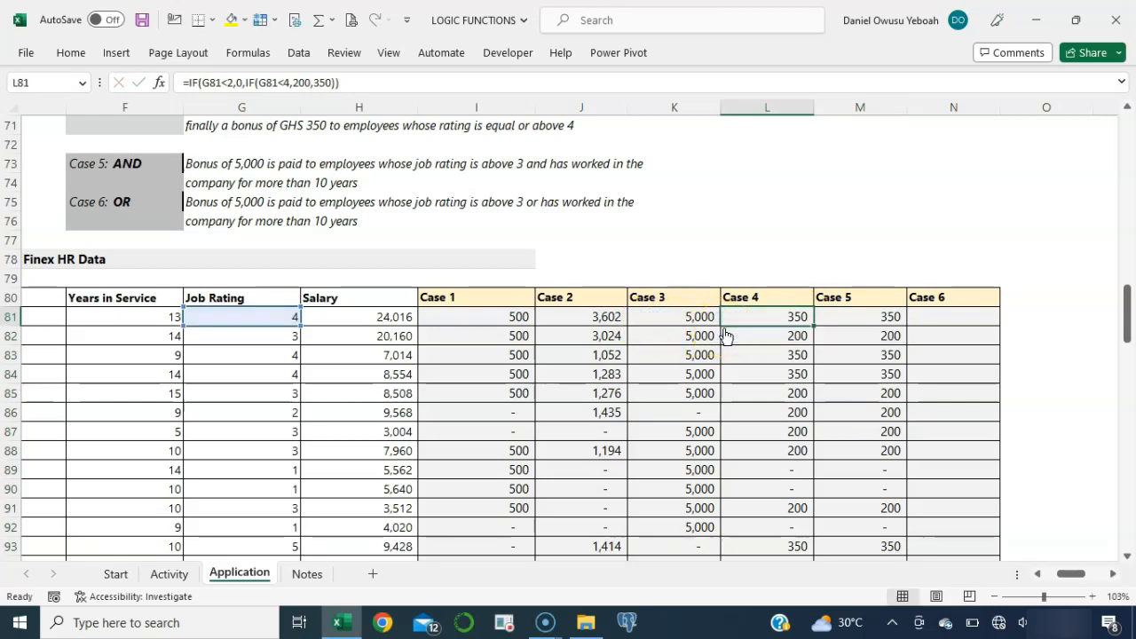
- Clear the IFS results in M81:M115 under Case 5
click(841, 316)
key(ctrl+shift+Down)
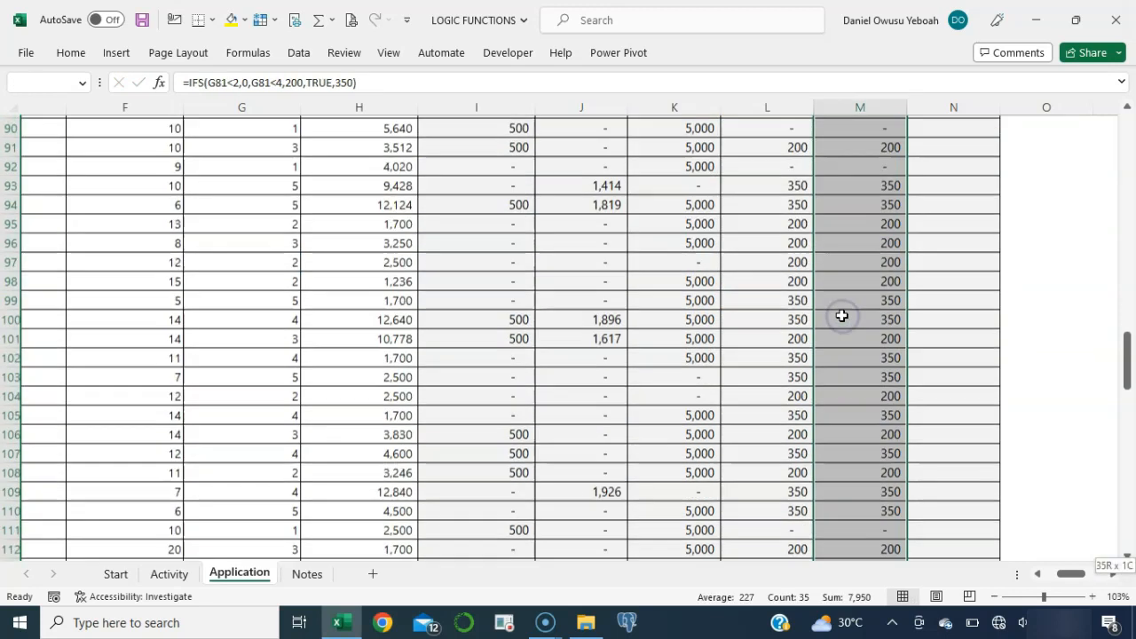
key(Delete)
- Examine the Case 5 and Case 6 bonus rules against Years in Service and Job Rating in rows 81 and 82
scroll(841, 316, up, 8)
scroll(842, 315, up, 1)
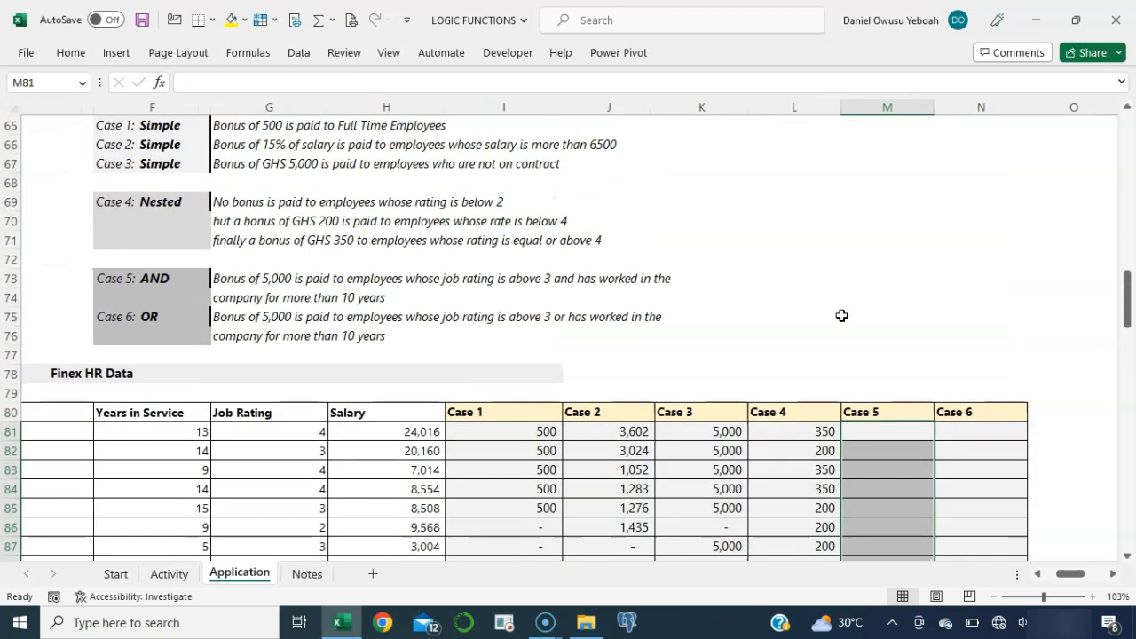
scroll(841, 316, left, 1)
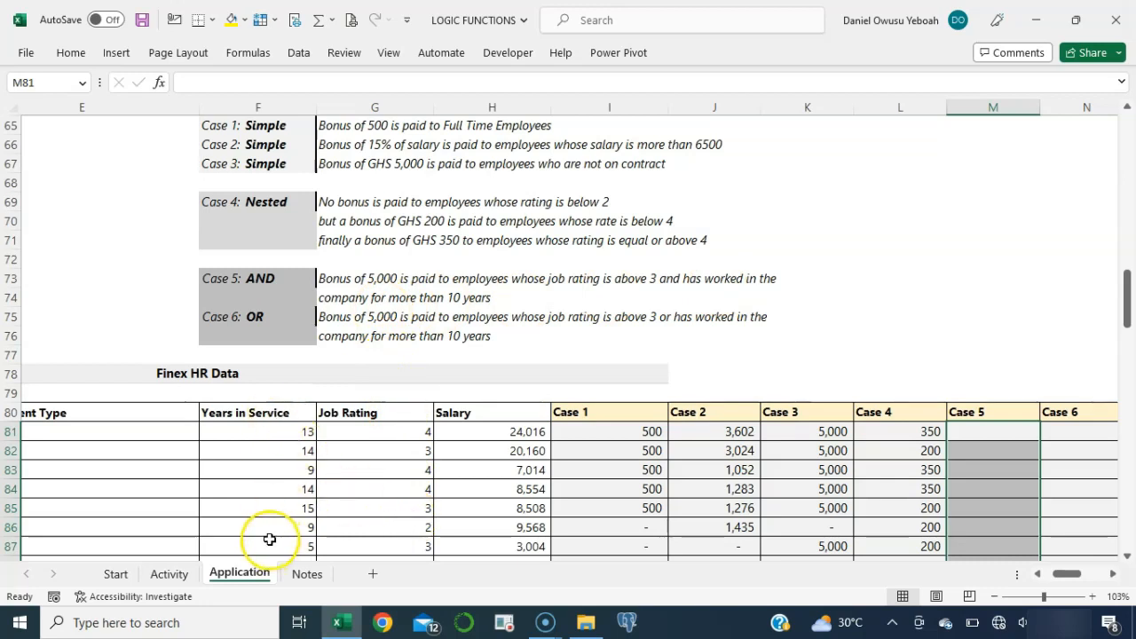
click(364, 437)
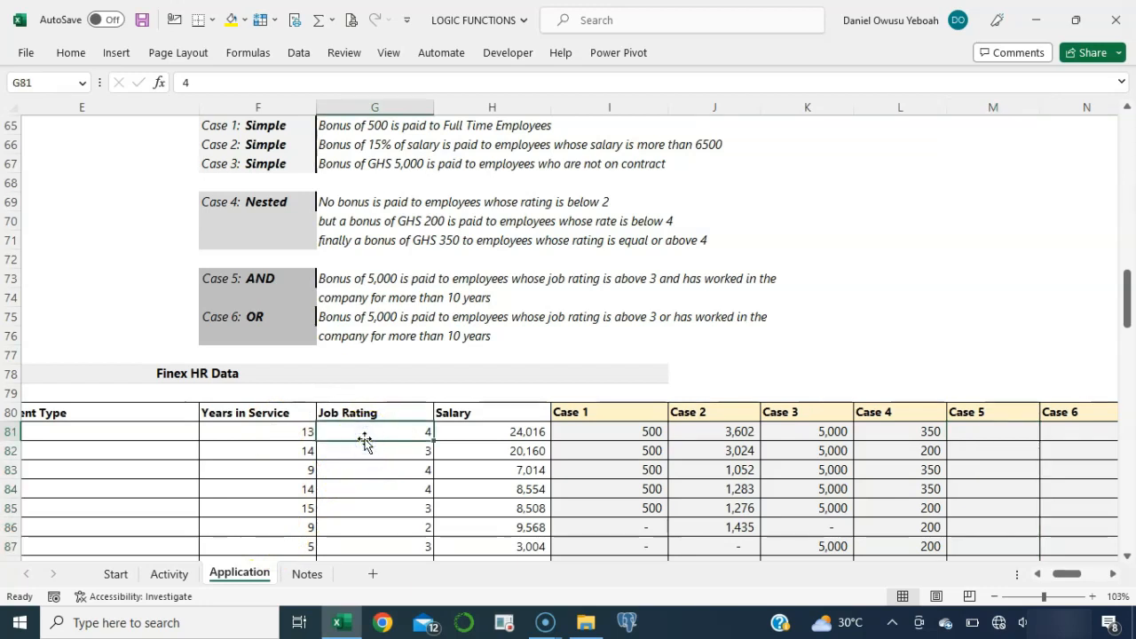
ctrl+click(292, 432)
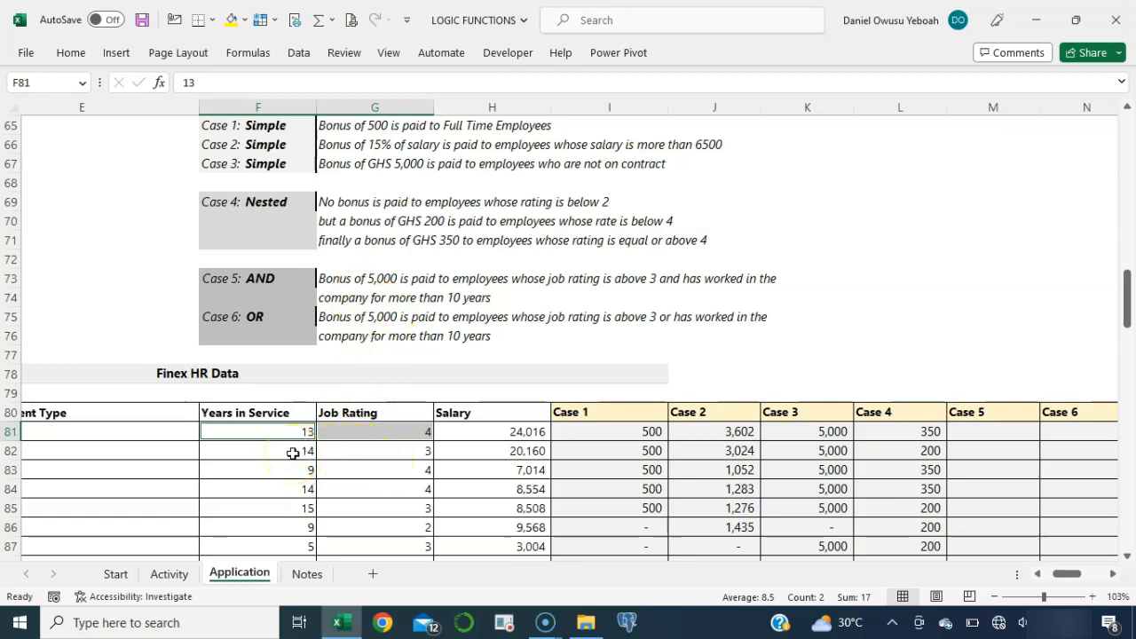
click(351, 452)
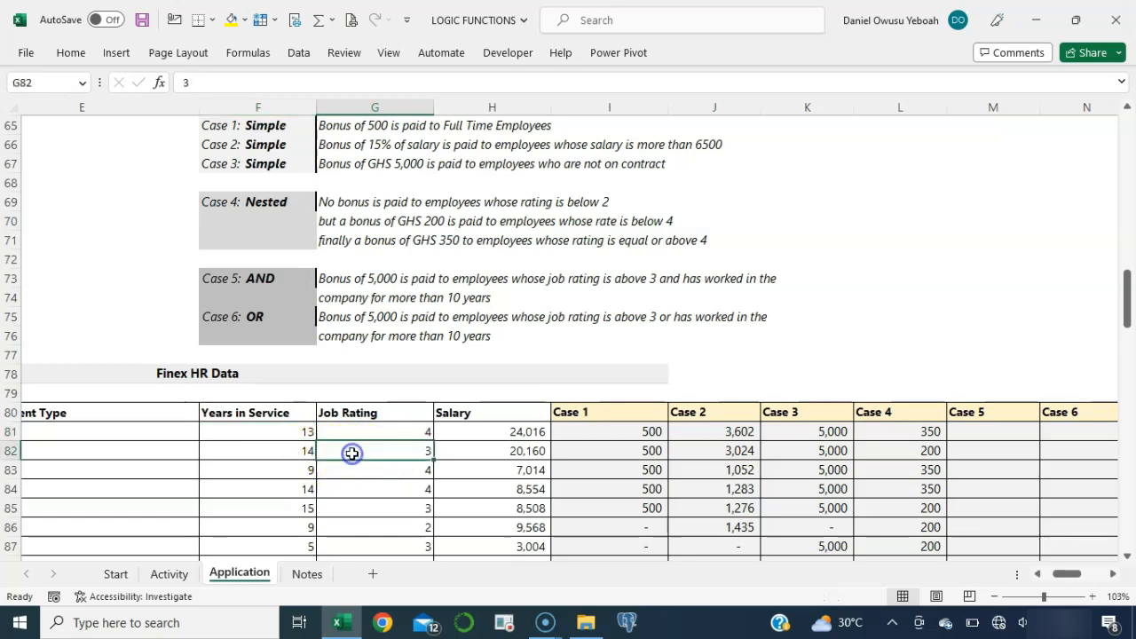
key(shift+Left)
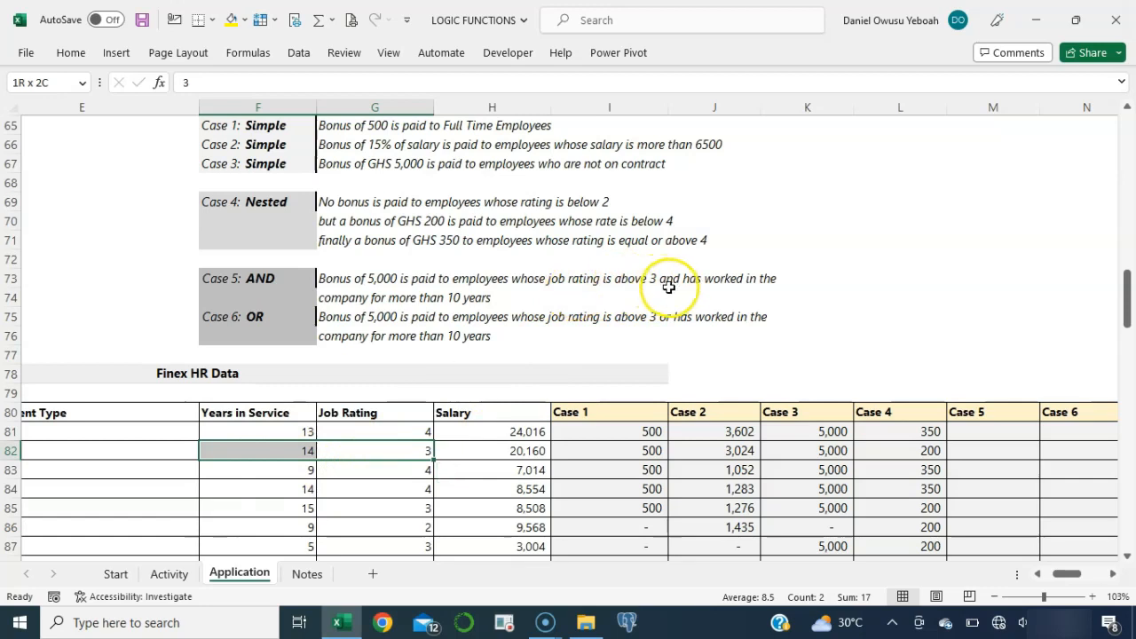
scroll(557, 436, right, 2)
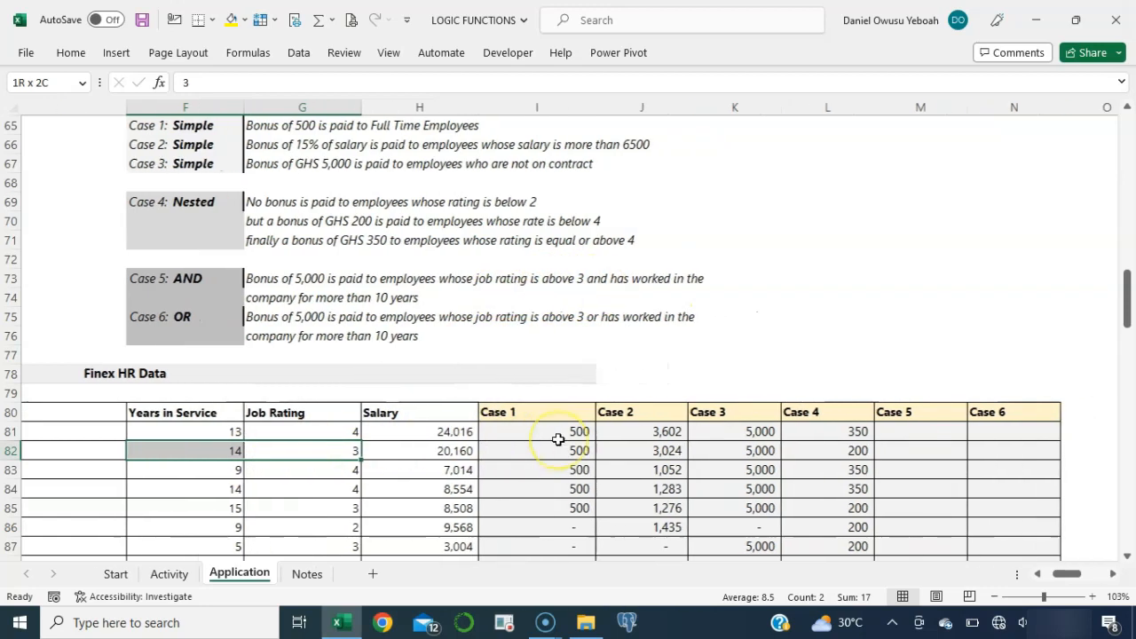
scroll(557, 438, left, 1)
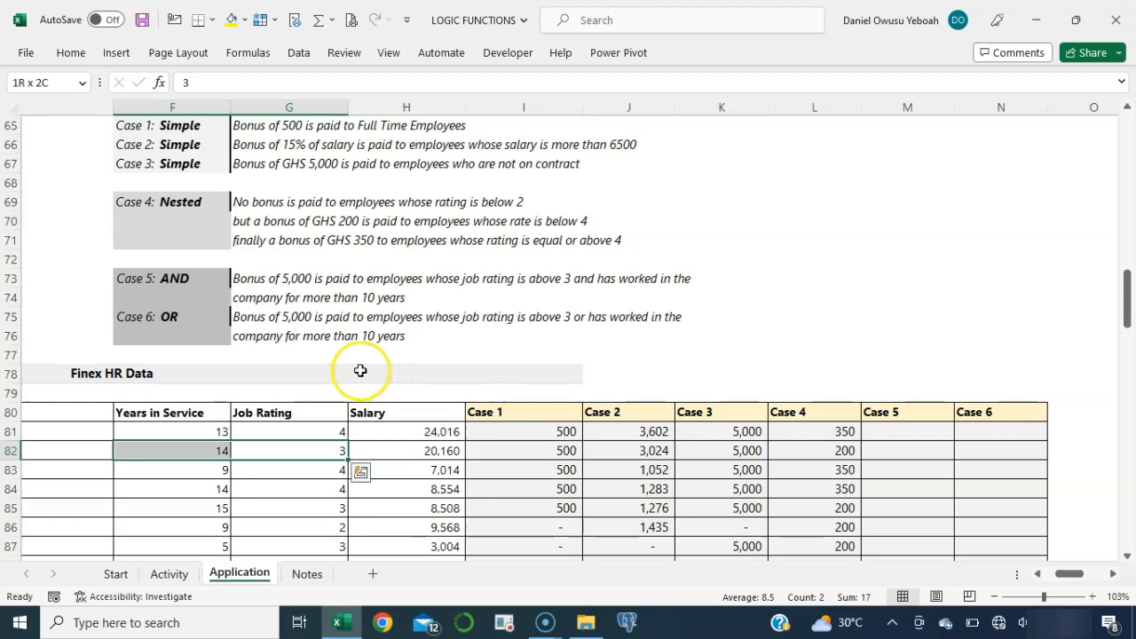
- Review the AND and OR syntax in the IF with AND & OR section above the Activity section
scroll(360, 370, up, 1)
scroll(360, 370, left, 1)
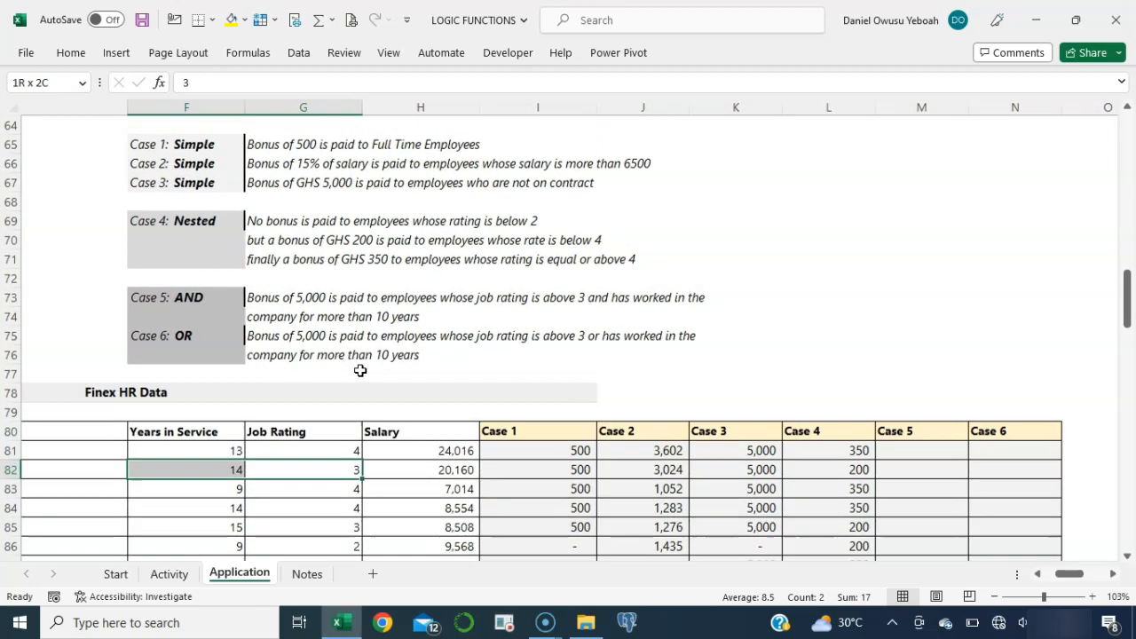
scroll(360, 370, left, 3)
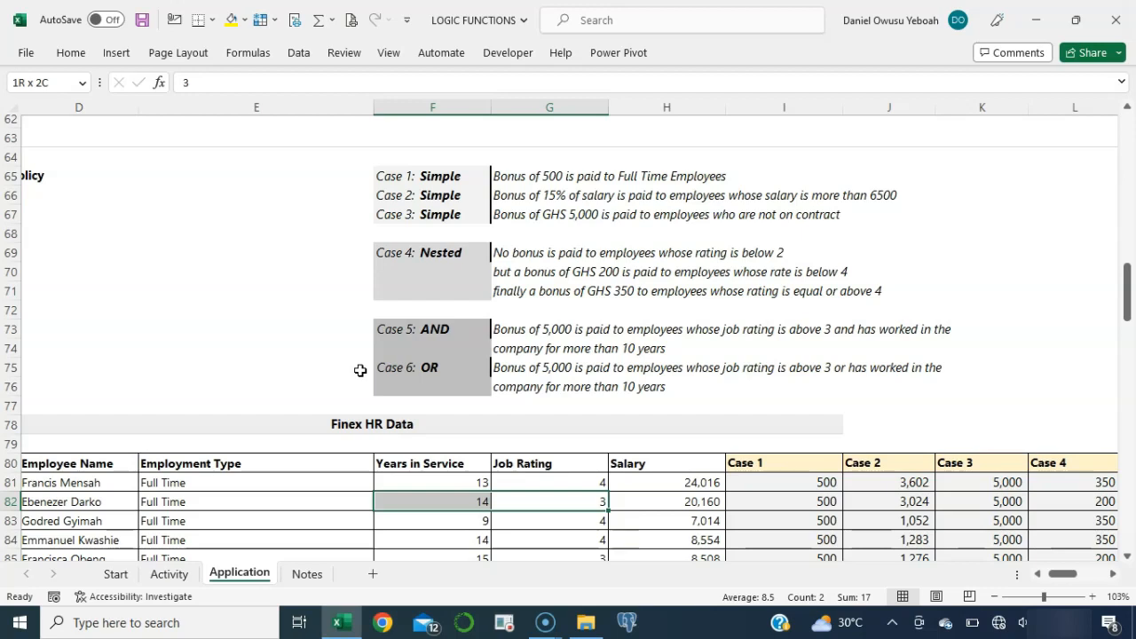
scroll(360, 370, up, 2)
scroll(360, 370, left, 2)
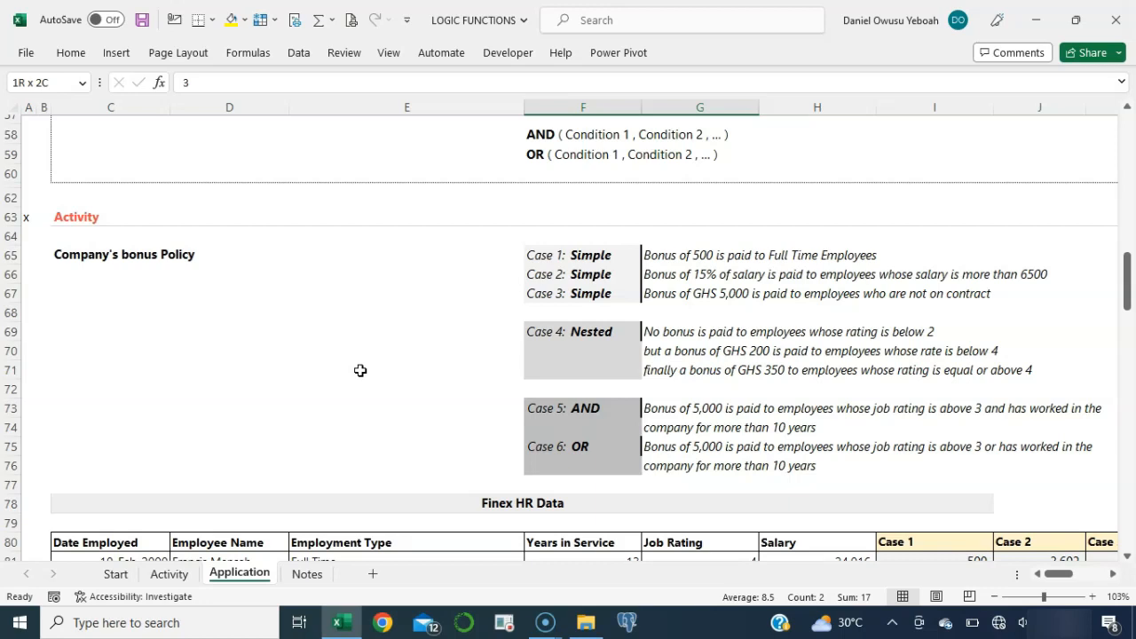
scroll(360, 370, up, 3)
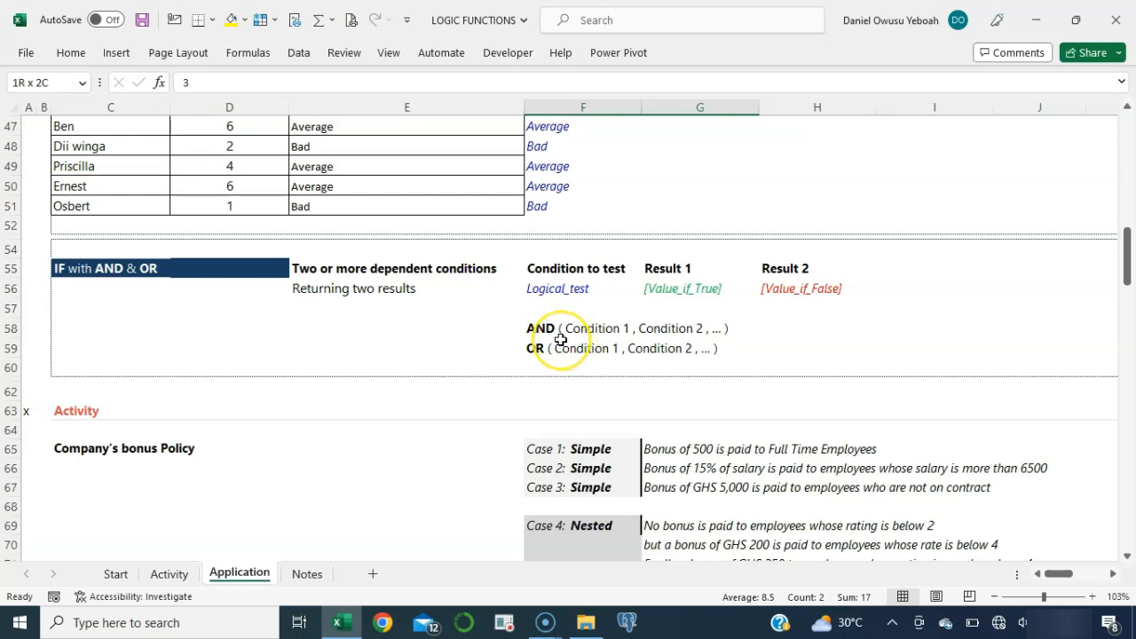
- Enter the heading AND in G43, beside the student scores example
scroll(561, 340, up, 3)
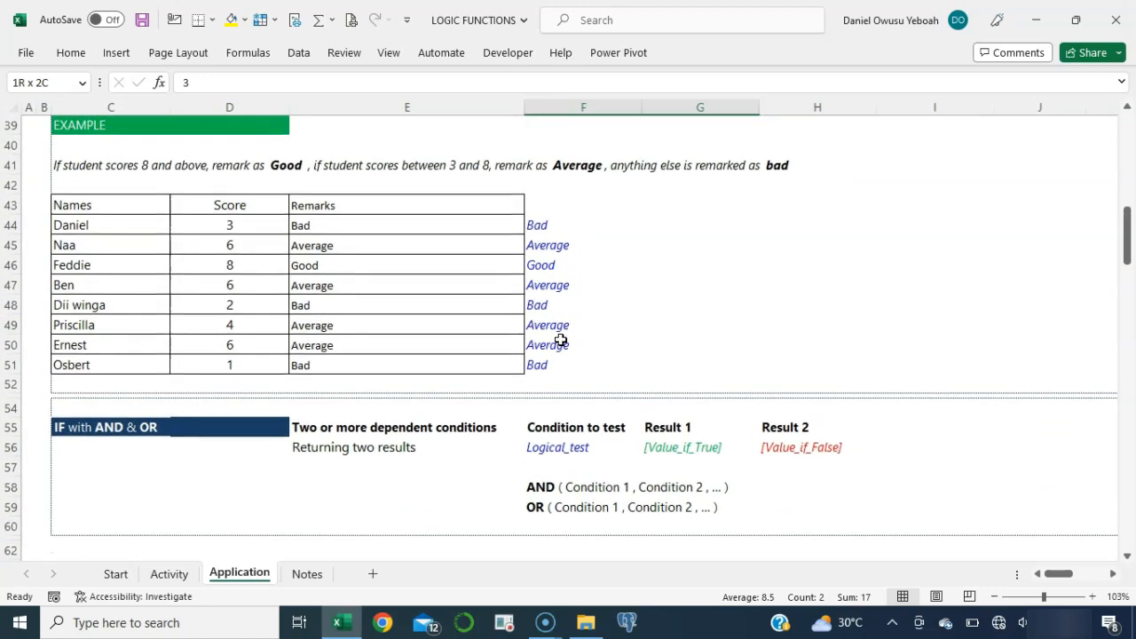
click(625, 205)
click(666, 206)
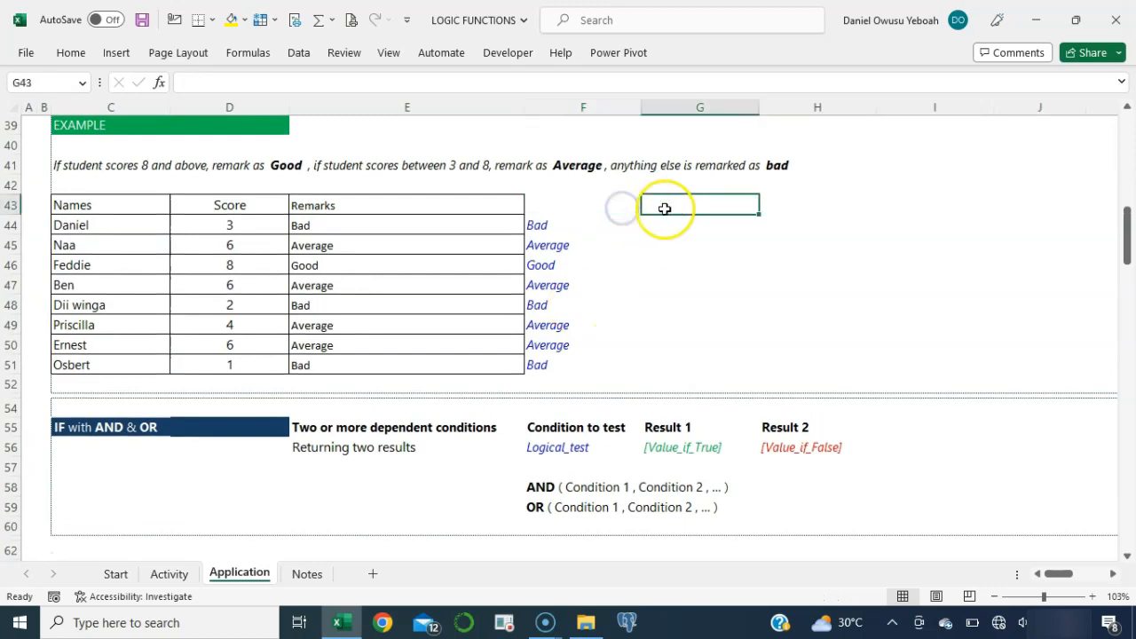
text(AND)
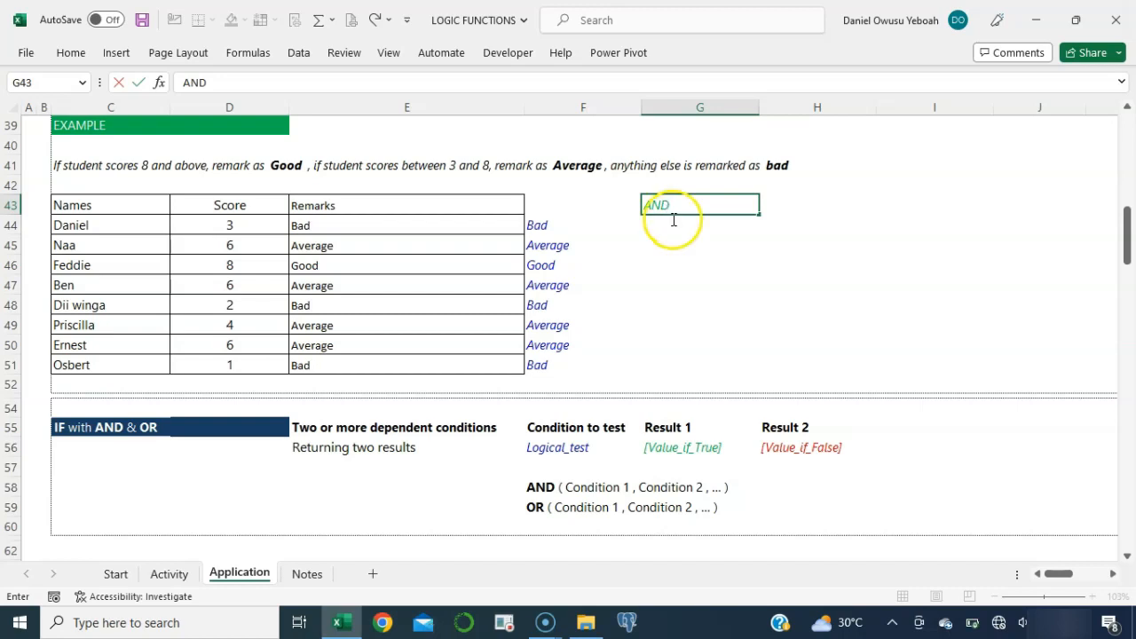
click(680, 242)
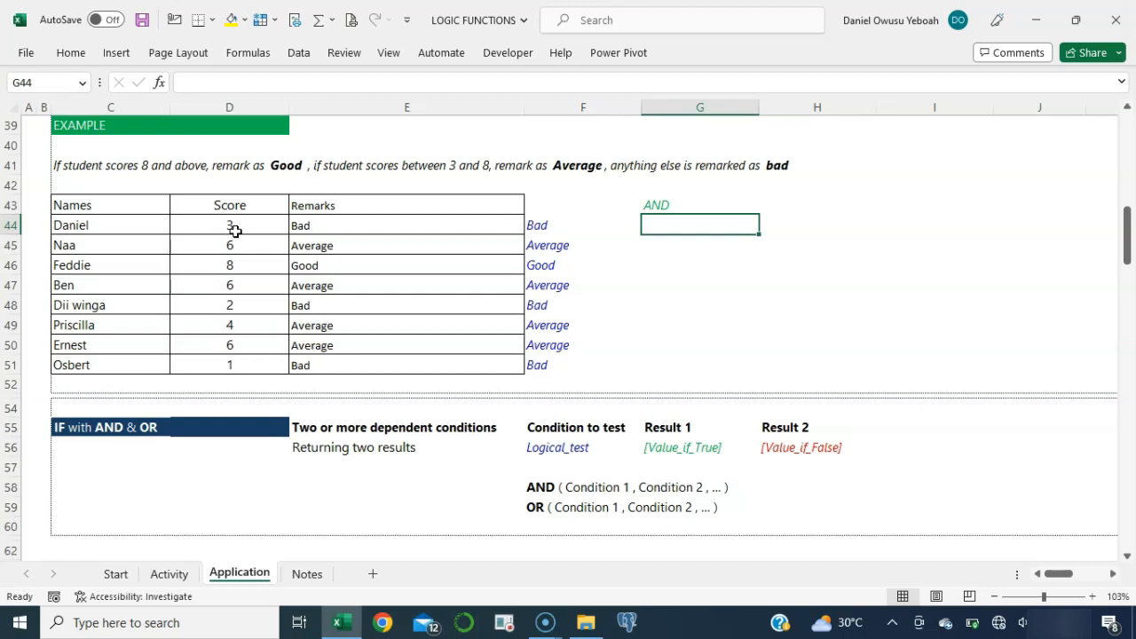
- Start an AND formula in G44 with D44>5 as its first condition
text(=)
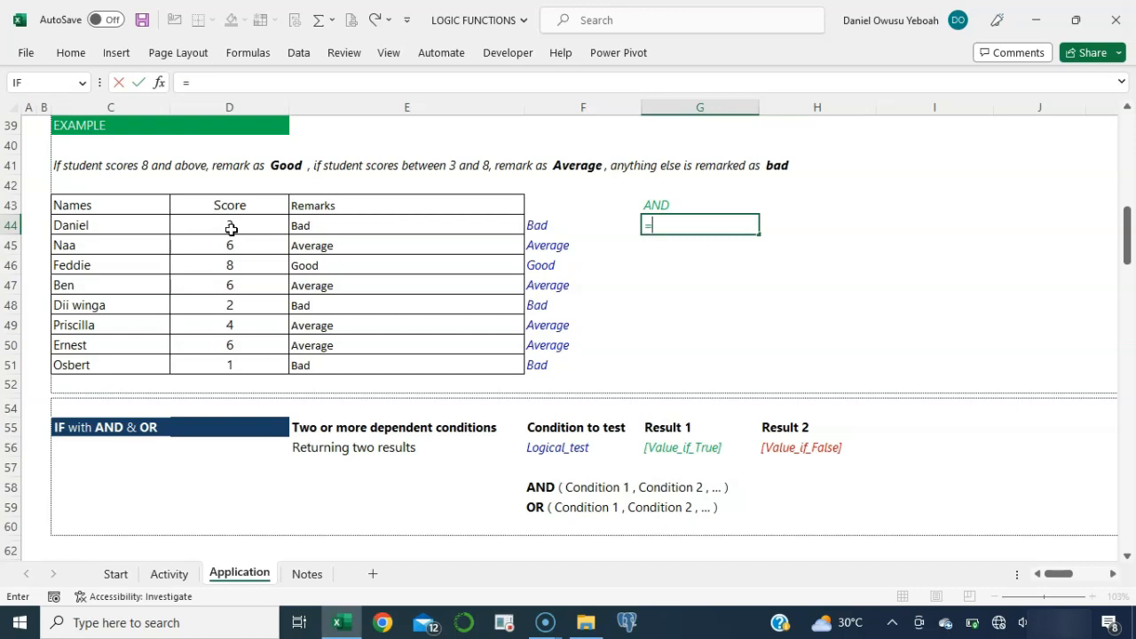
text(AND()
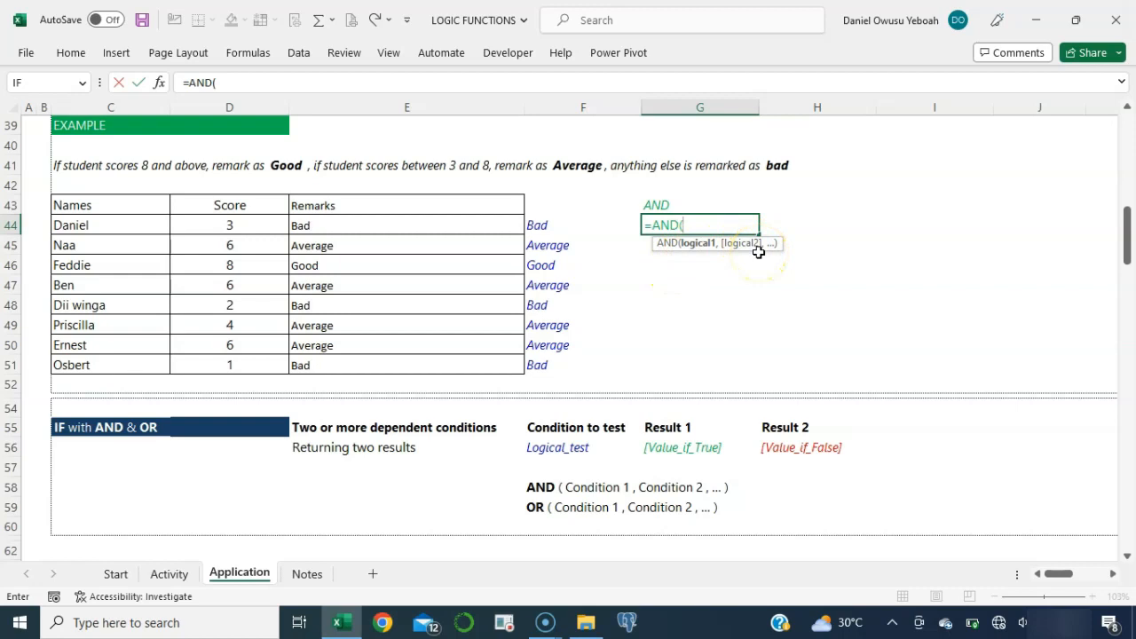
click(226, 226)
text(>5)
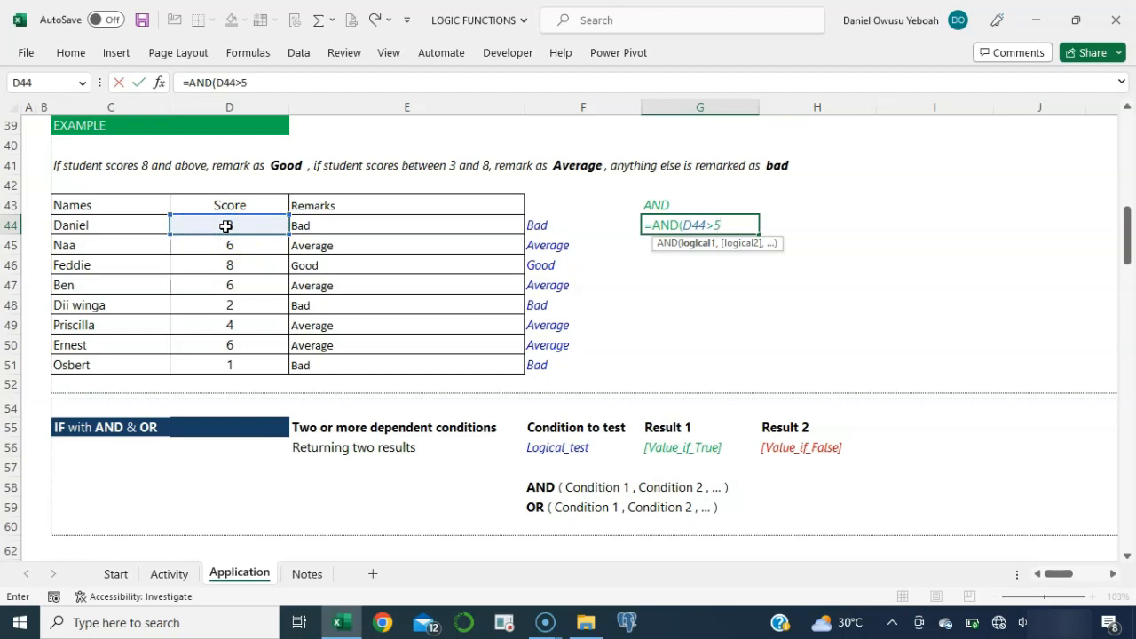
click(718, 225)
text(,)
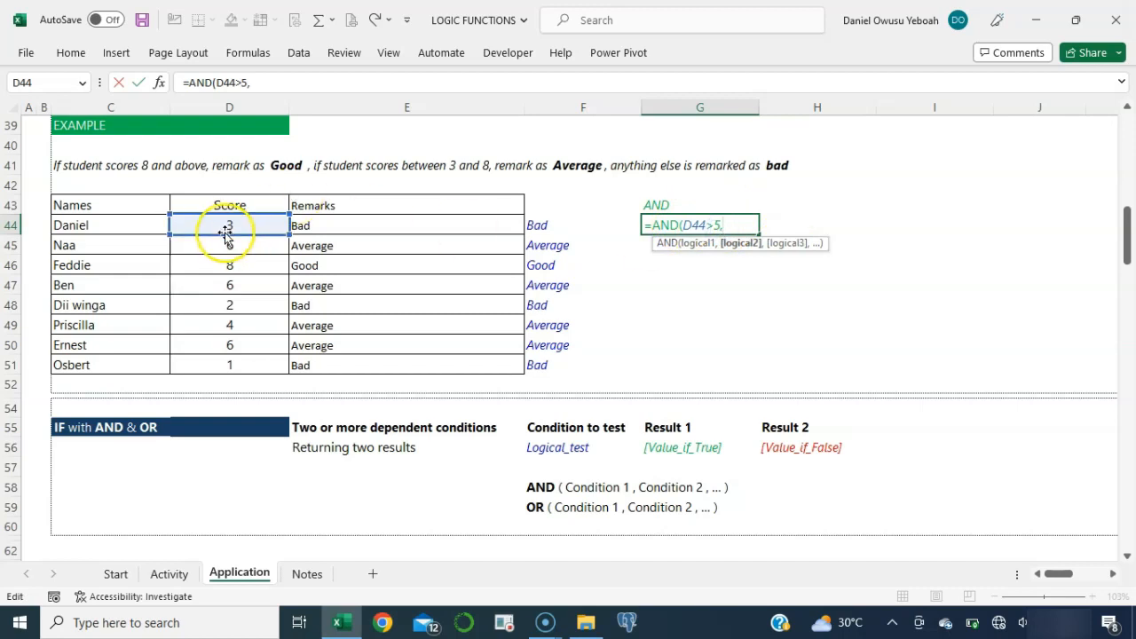
- Add ISEVEN(D44) as the second condition of the G44 AND formula and close its parentheses
text(IS)
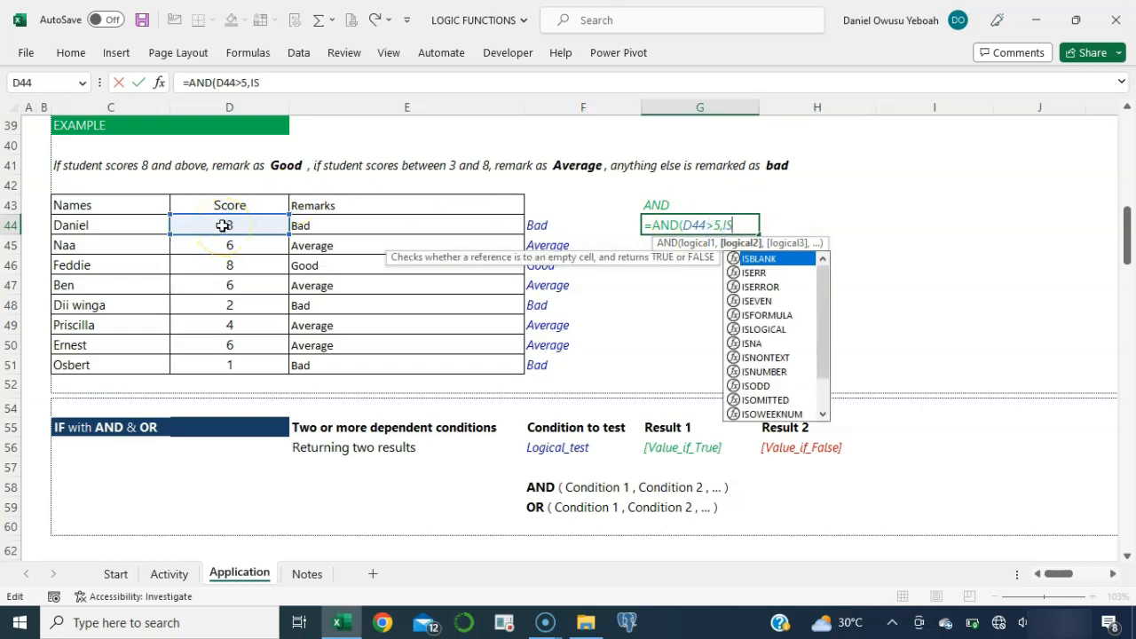
text(E)
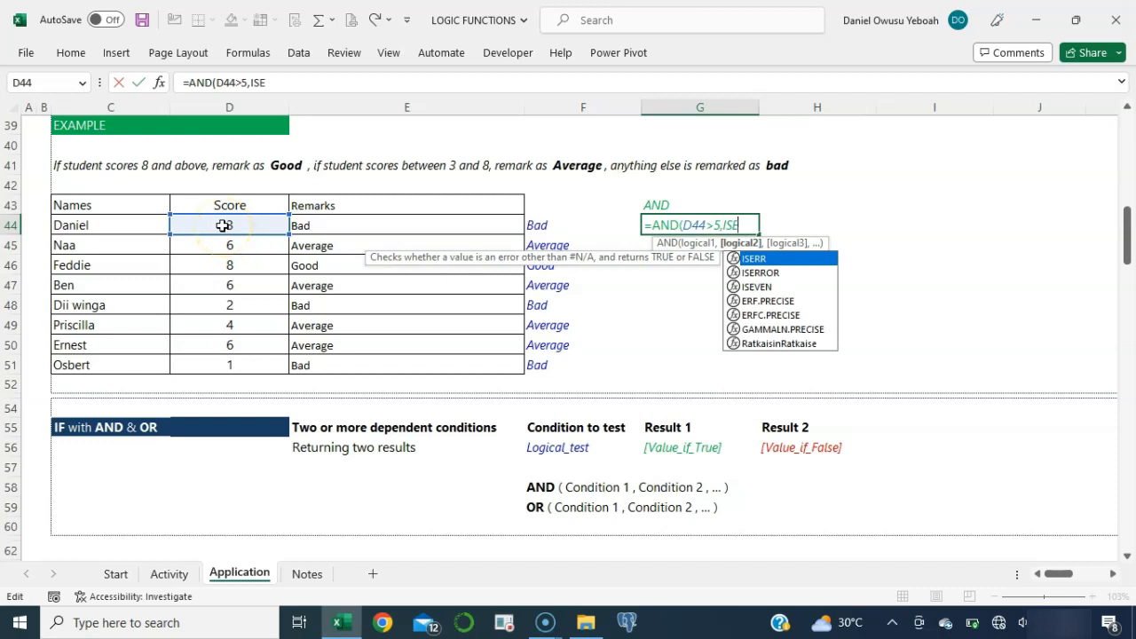
text(V)
key(Tab)
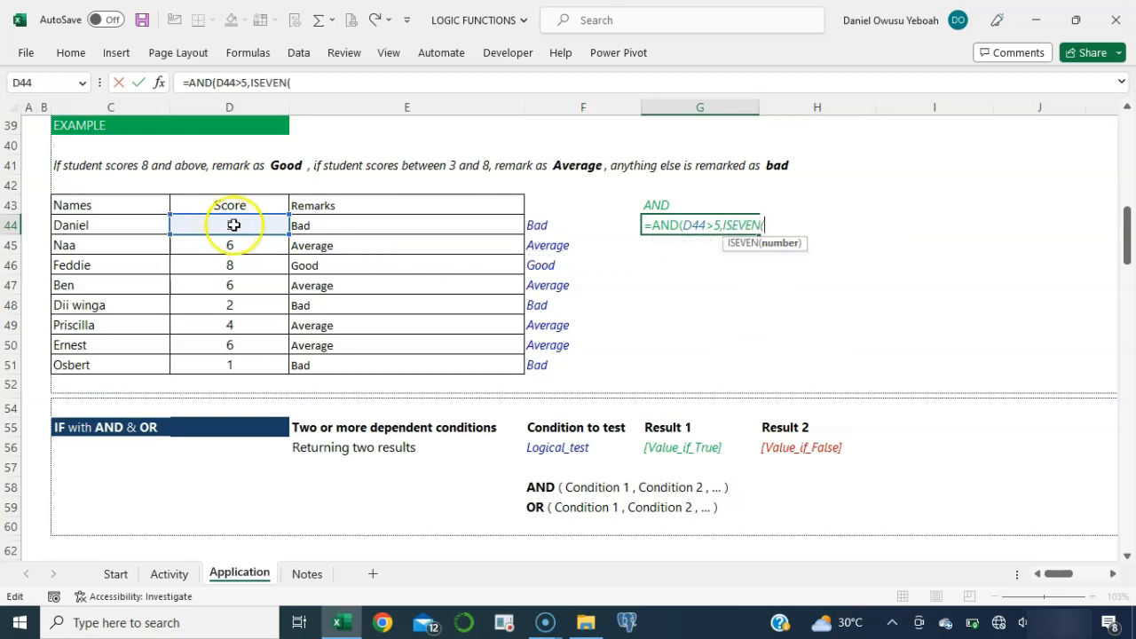
click(233, 224)
text())
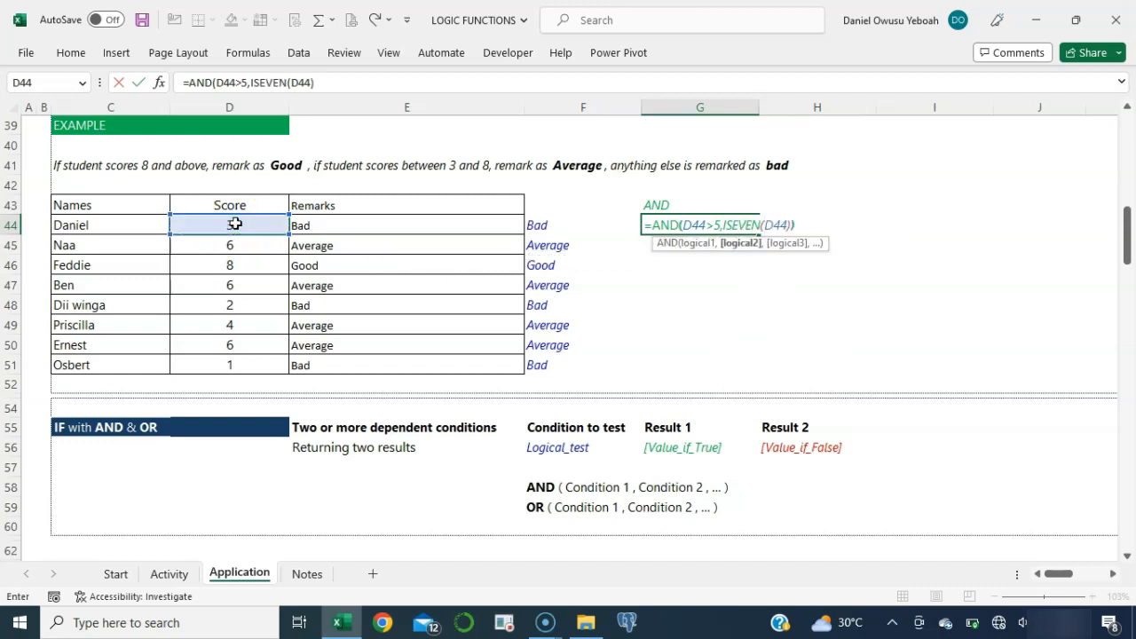
- Evaluate the ISEVEN(D44) condition in place within the G44 formula, then restore the expression
click(676, 225)
drag(681, 226, 715, 227)
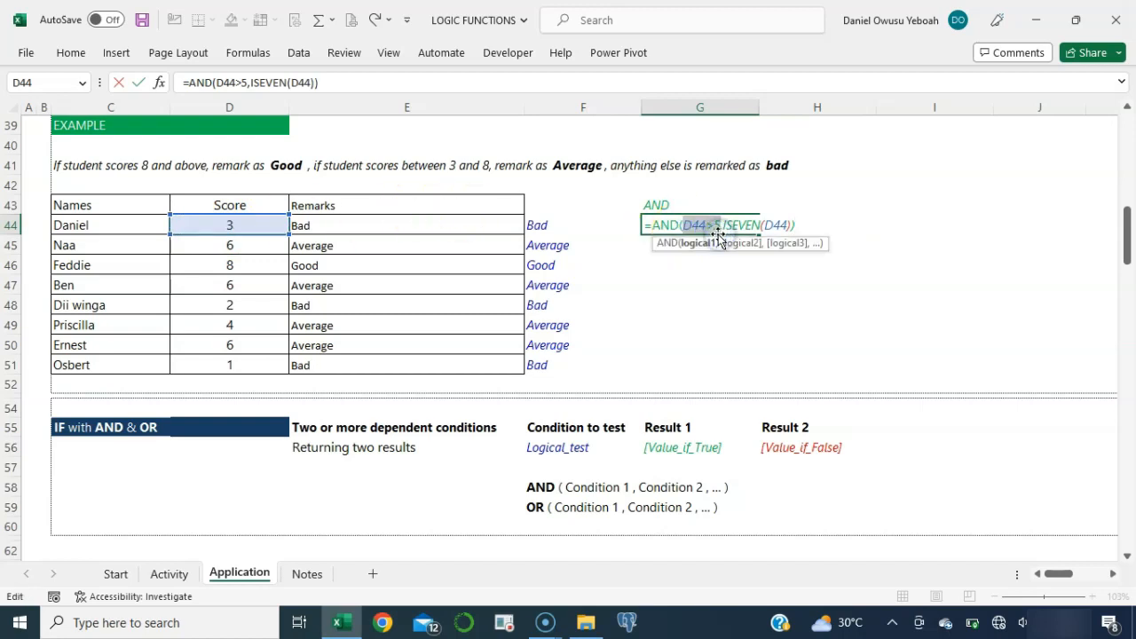
drag(724, 226, 791, 231)
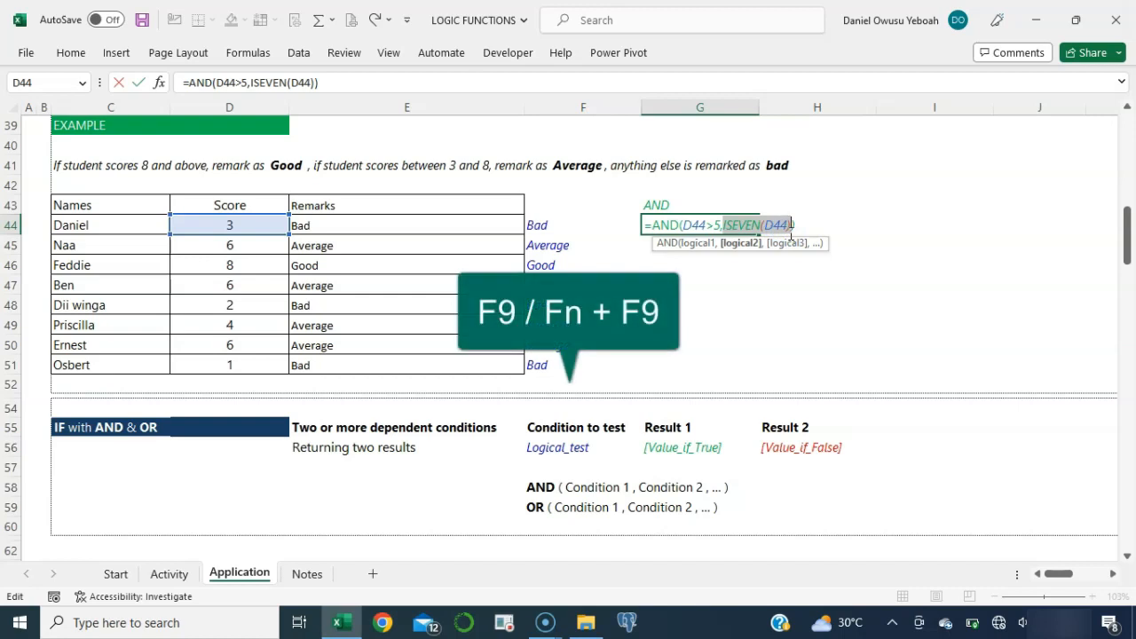
key(F9)
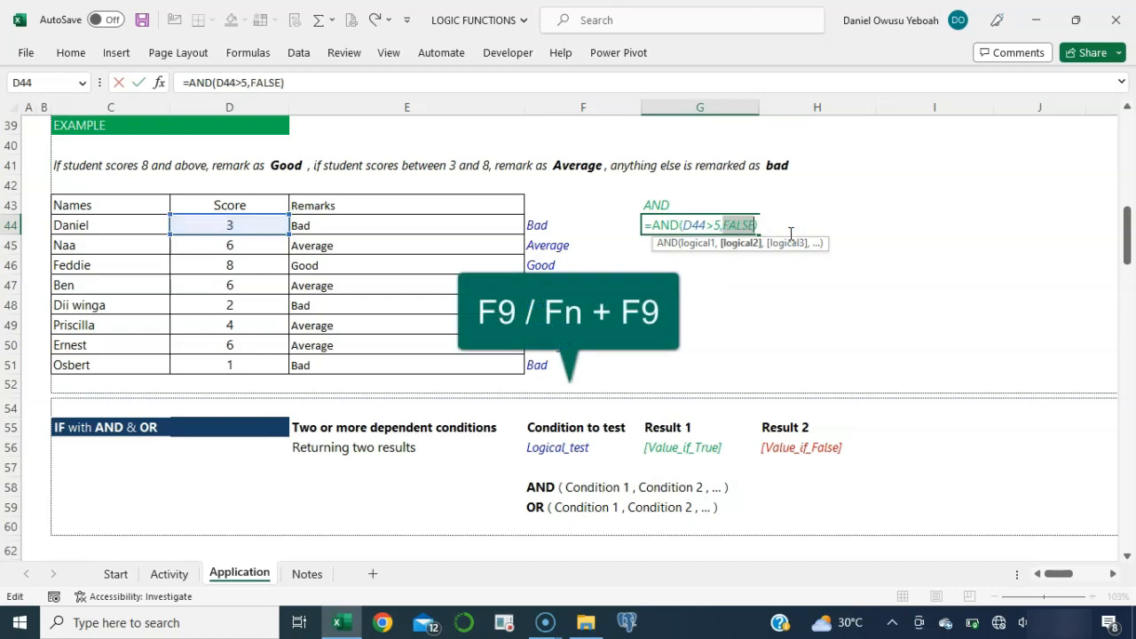
key(ctrl+z)
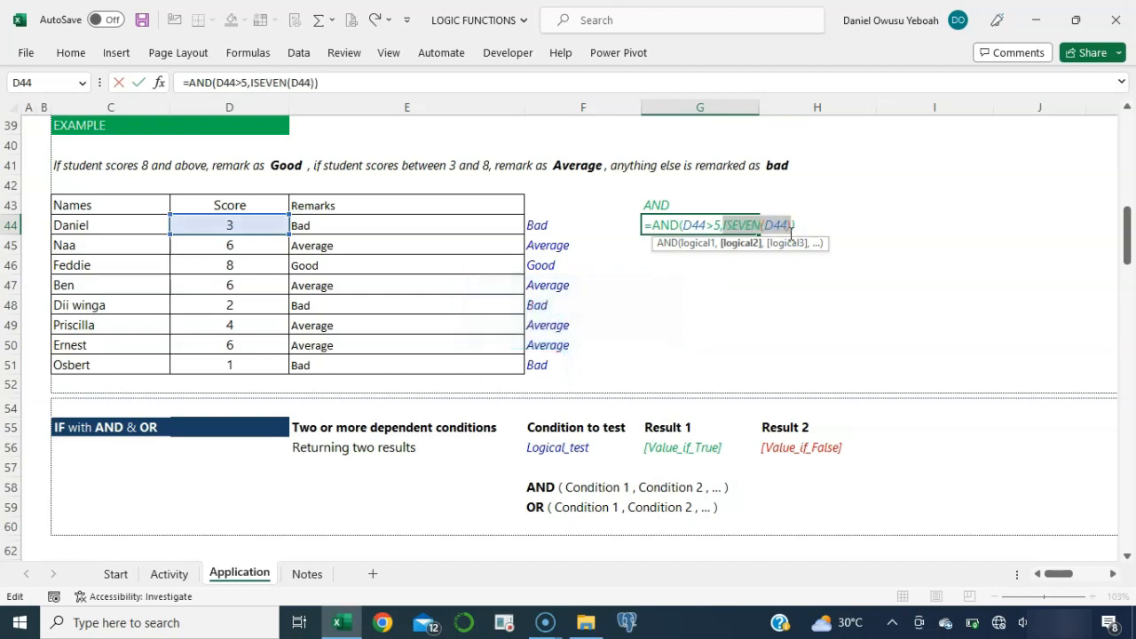
- Evaluate the D44>5 condition in place within the G44 formula, then restore the expression
click(700, 244)
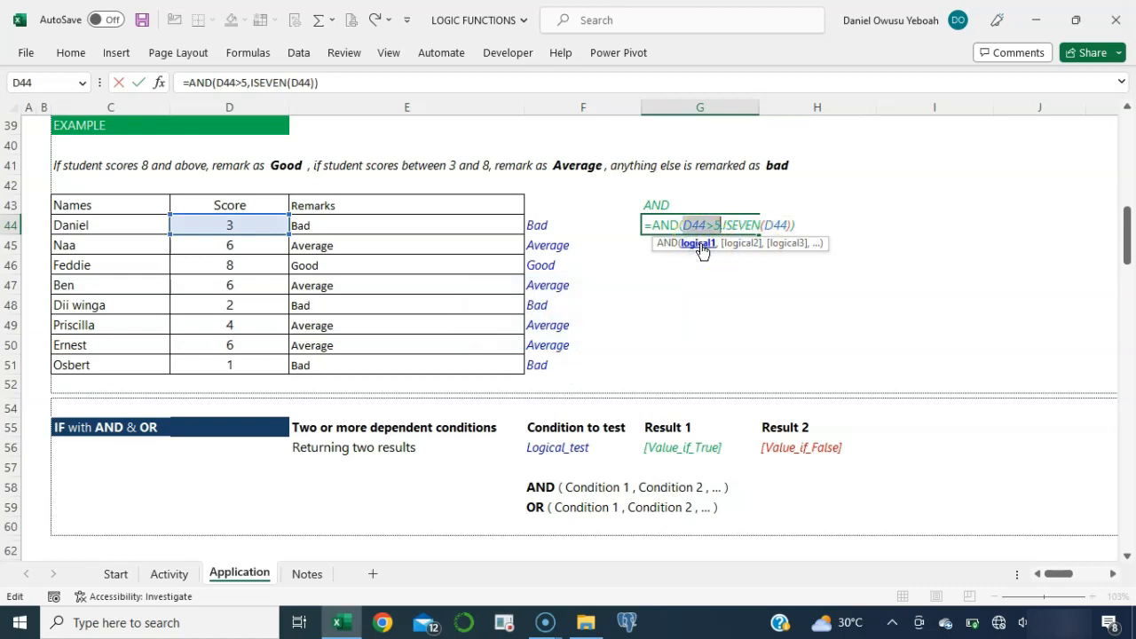
key(F9)
click(755, 244)
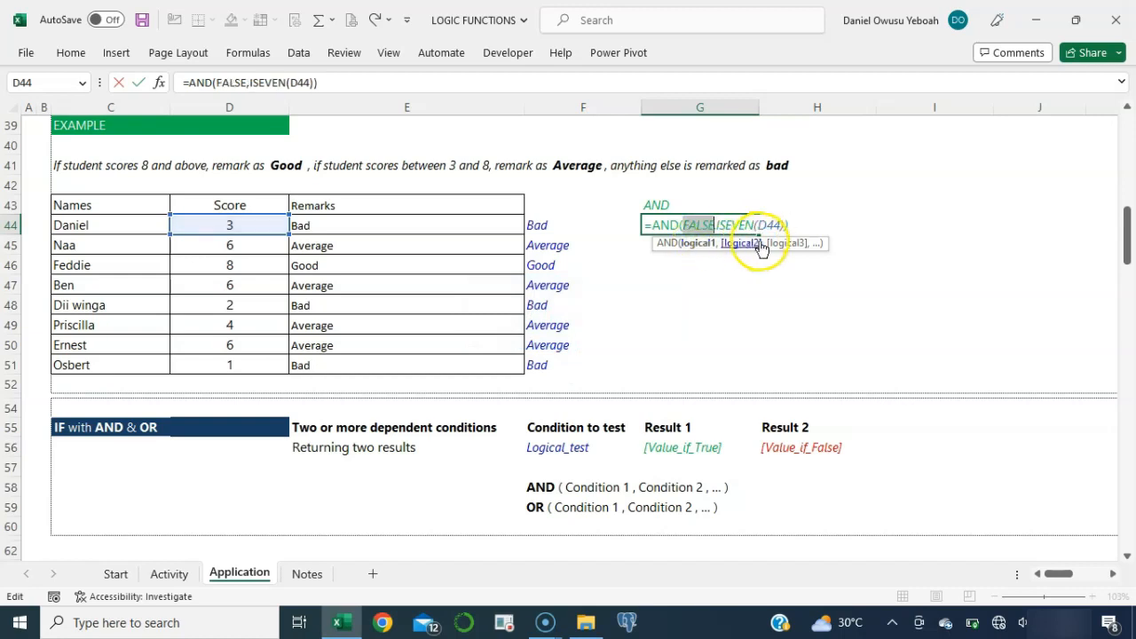
key(ctrl+z)
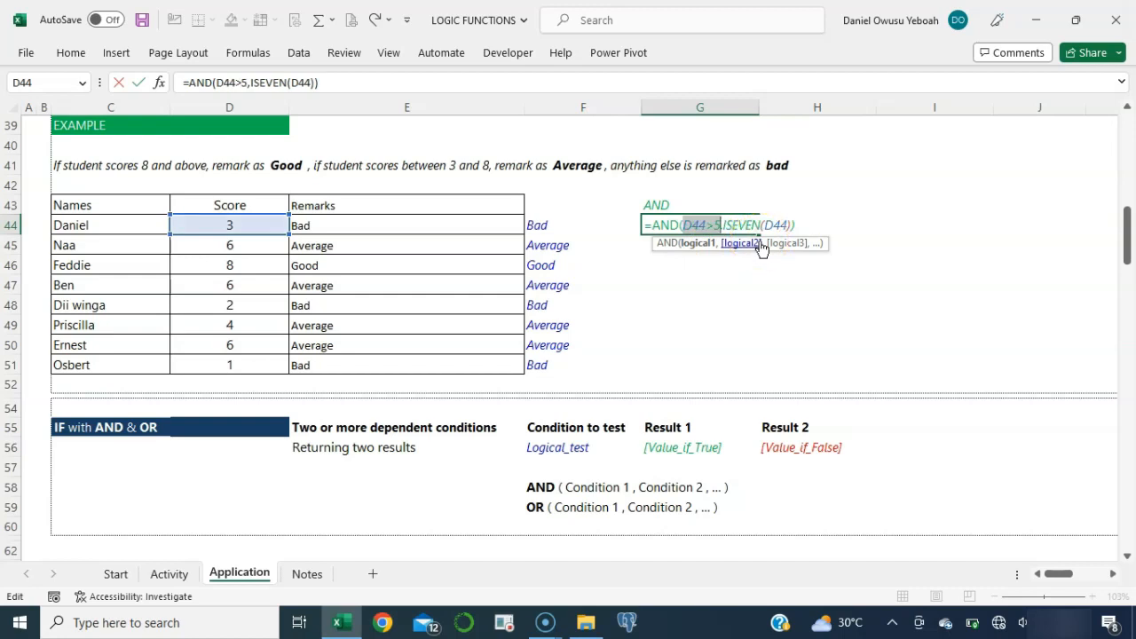
- Commit the AND formula in G44 and fill it down through G51
key(Return)
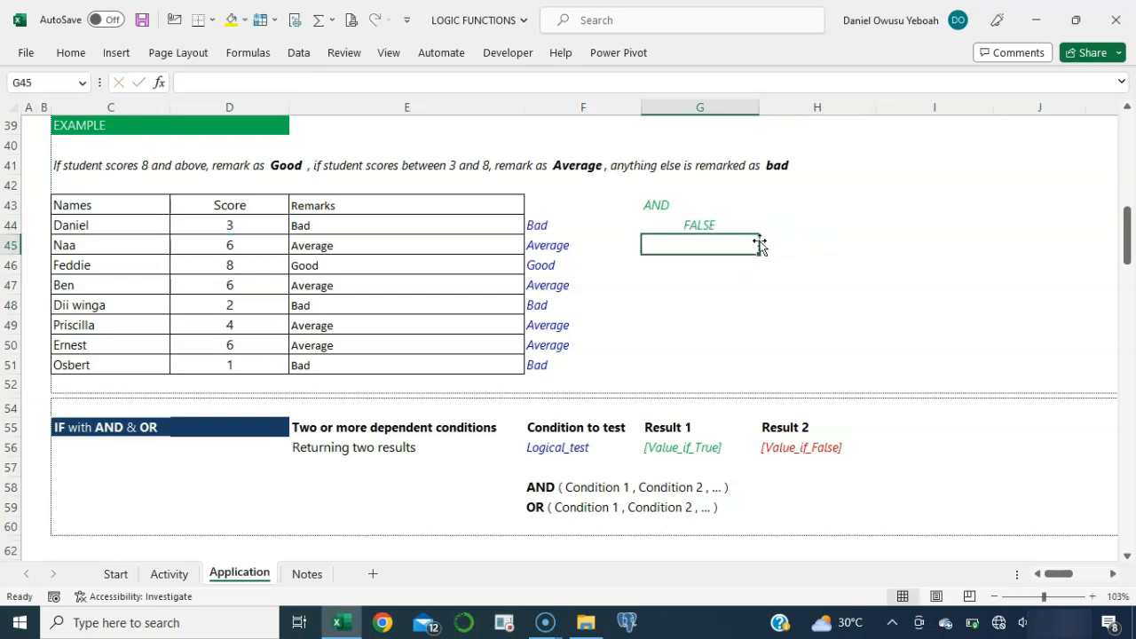
click(717, 224)
drag(758, 234, 767, 367)
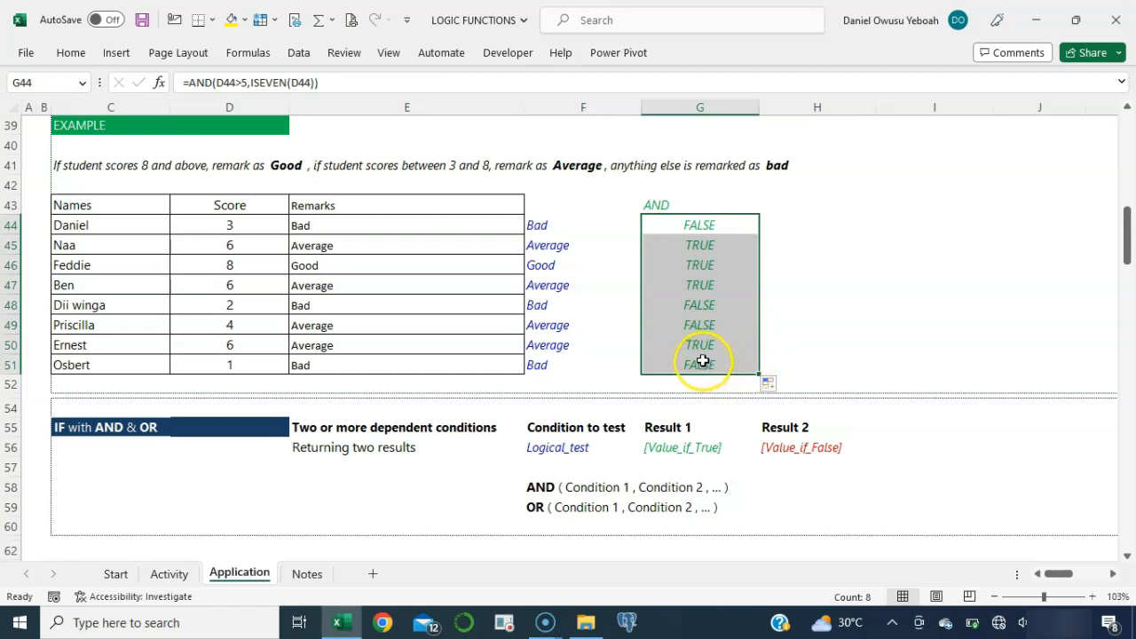
- Evaluate the D45>5 condition in place within the G45 formula
double_click(703, 247)
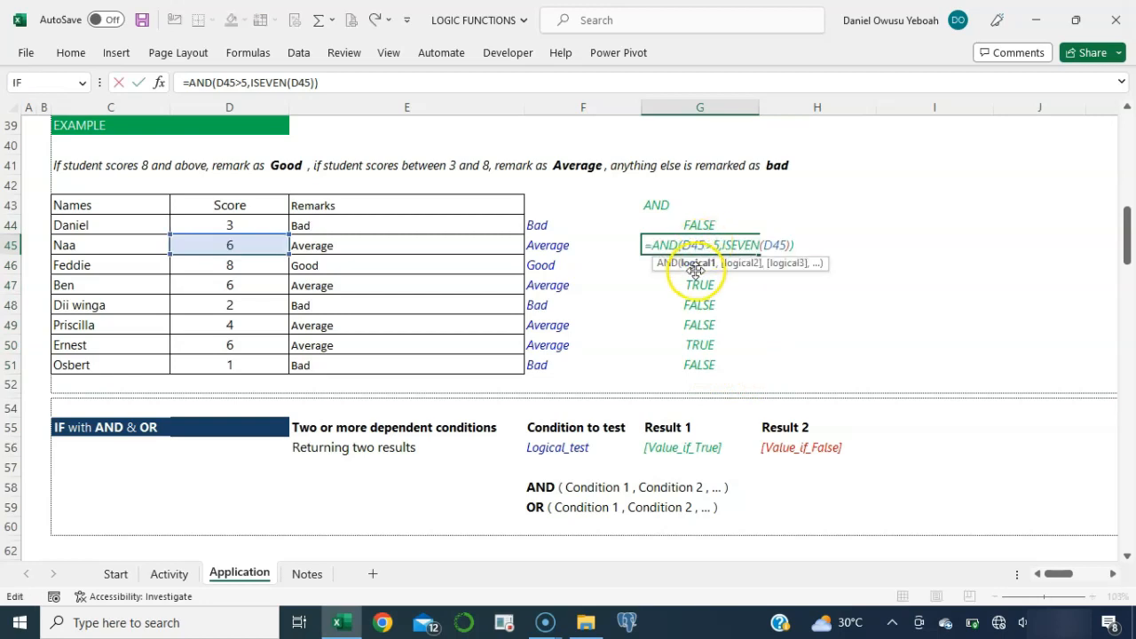
click(697, 264)
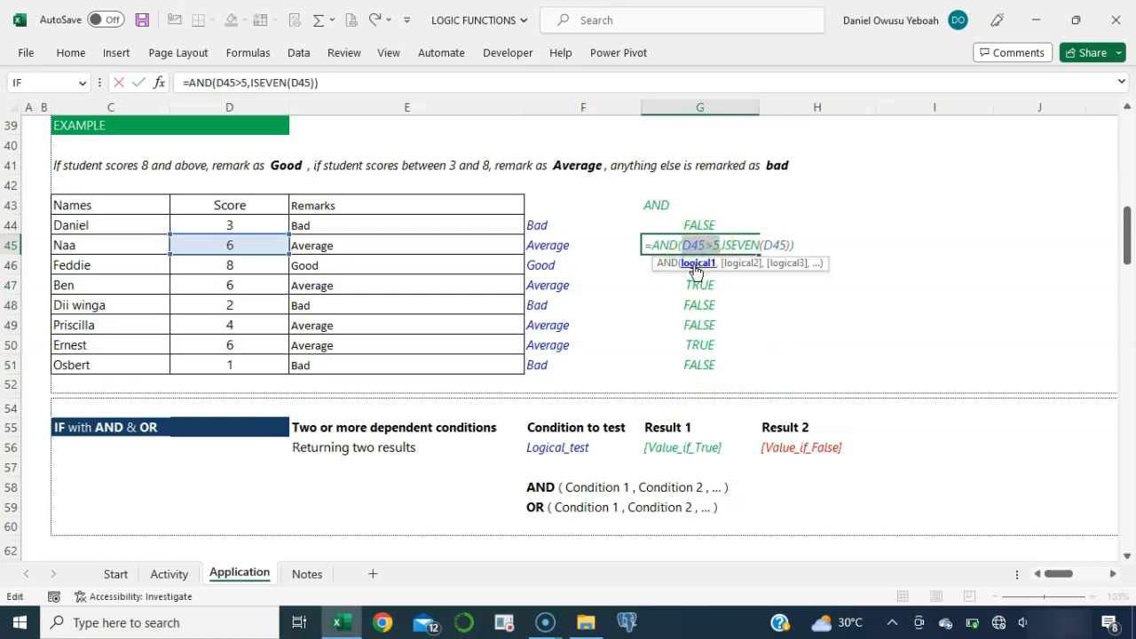
key(F9)
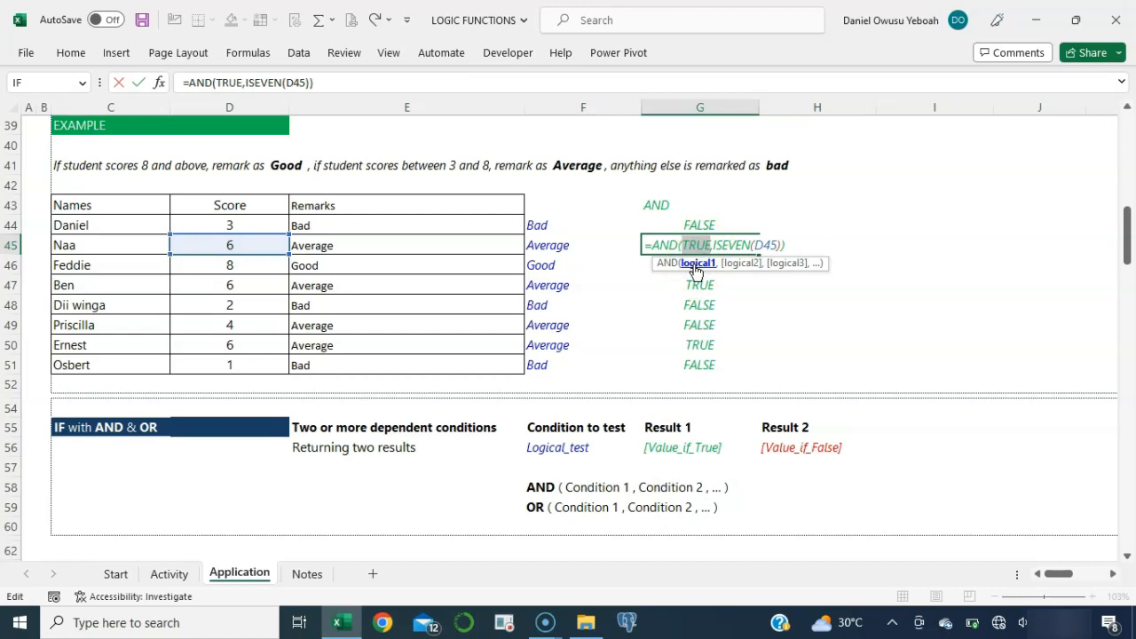
- Try to evaluate the ISEVEN(D45) condition in place within the G45 formula, then cancel the edit to keep the original formula
click(736, 242)
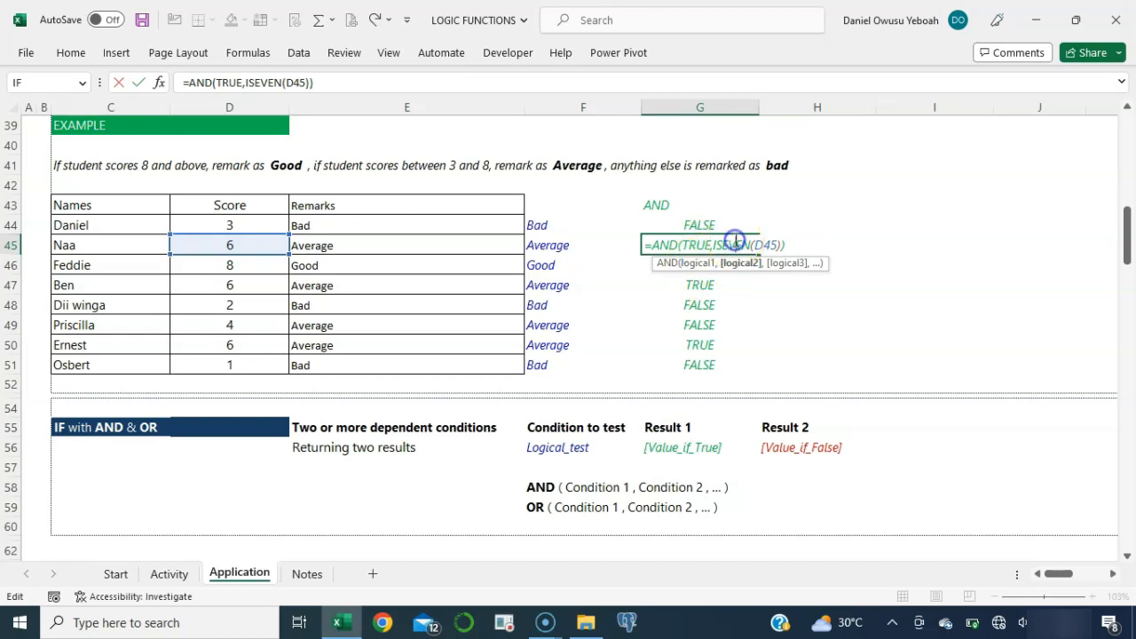
key(F9)
click(734, 266)
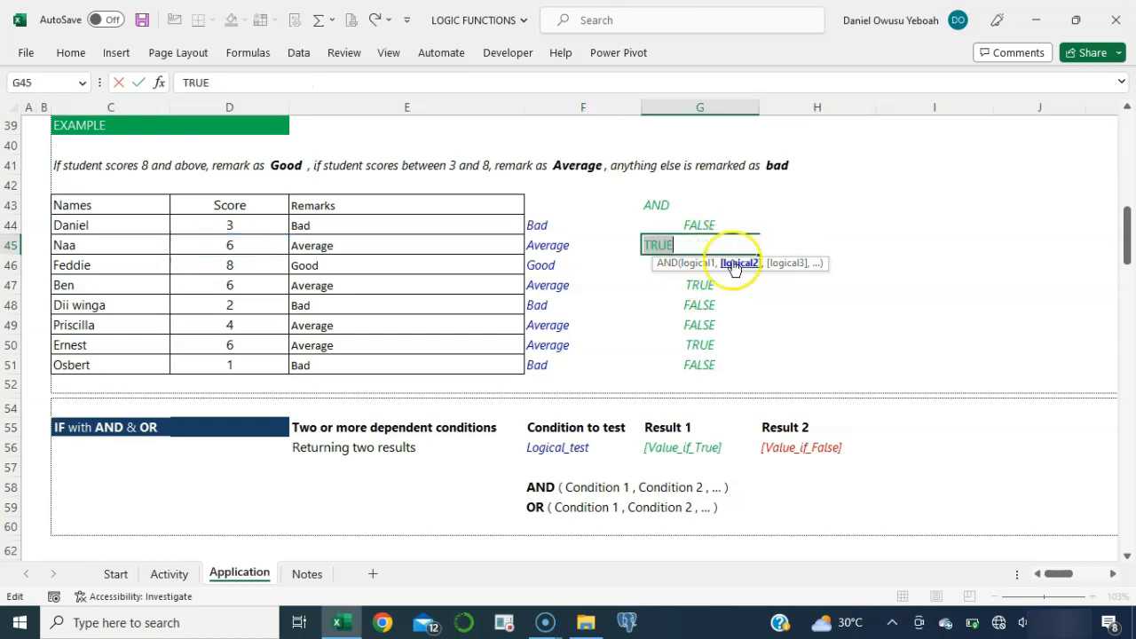
key(ctrl+z)
key(F9)
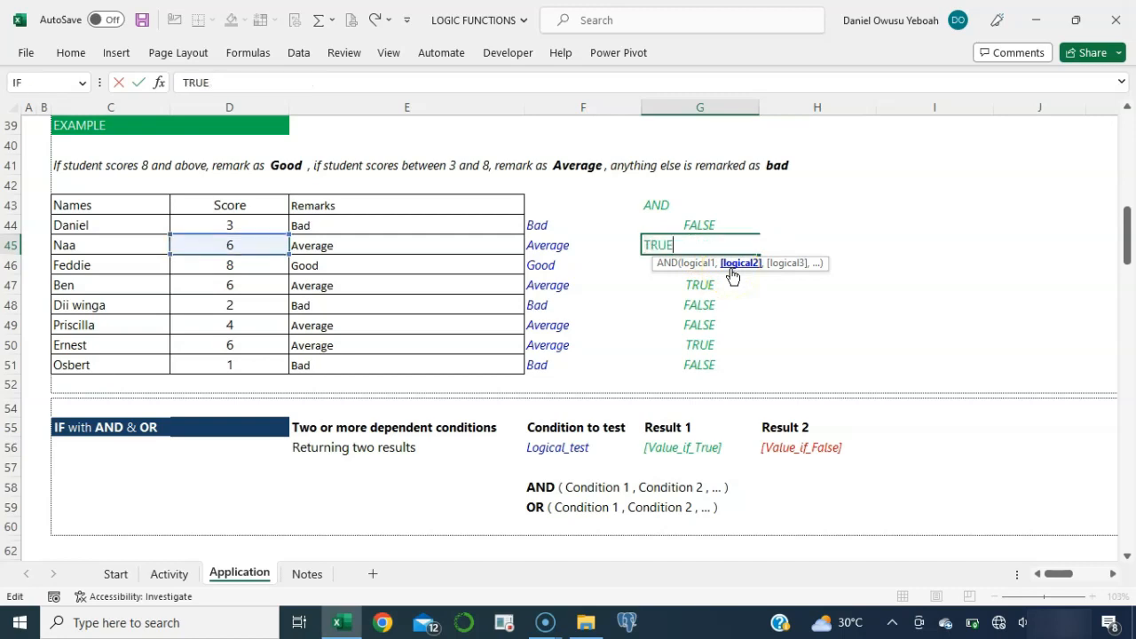
key(ctrl+z)
key(Escape)
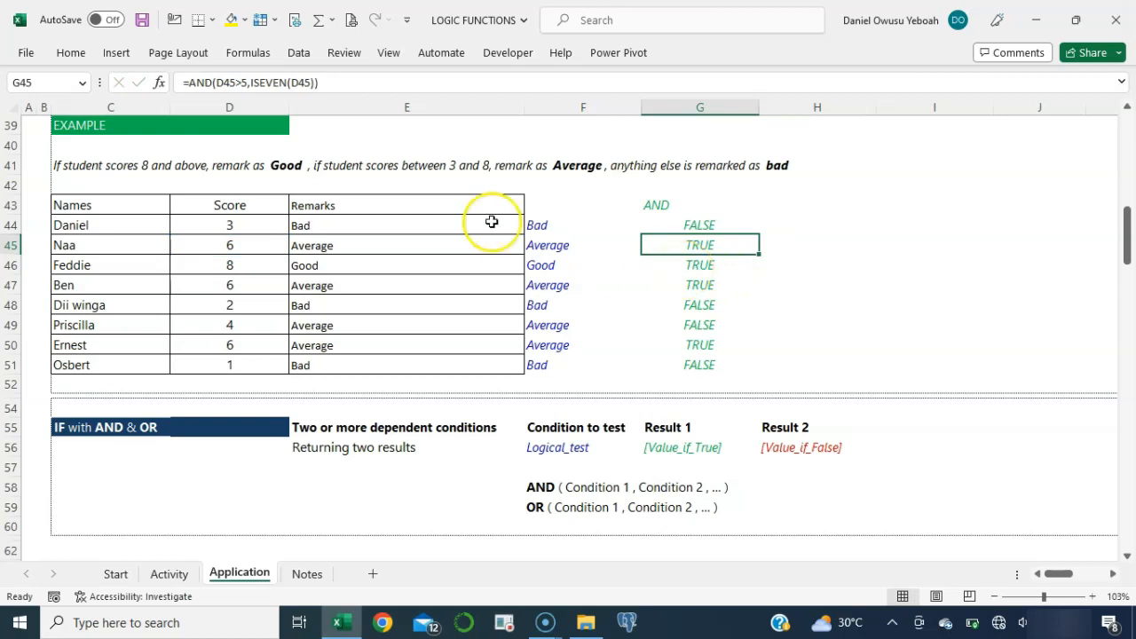
- Set the score in D45 to 7 and check the AND formula in G45
click(232, 247)
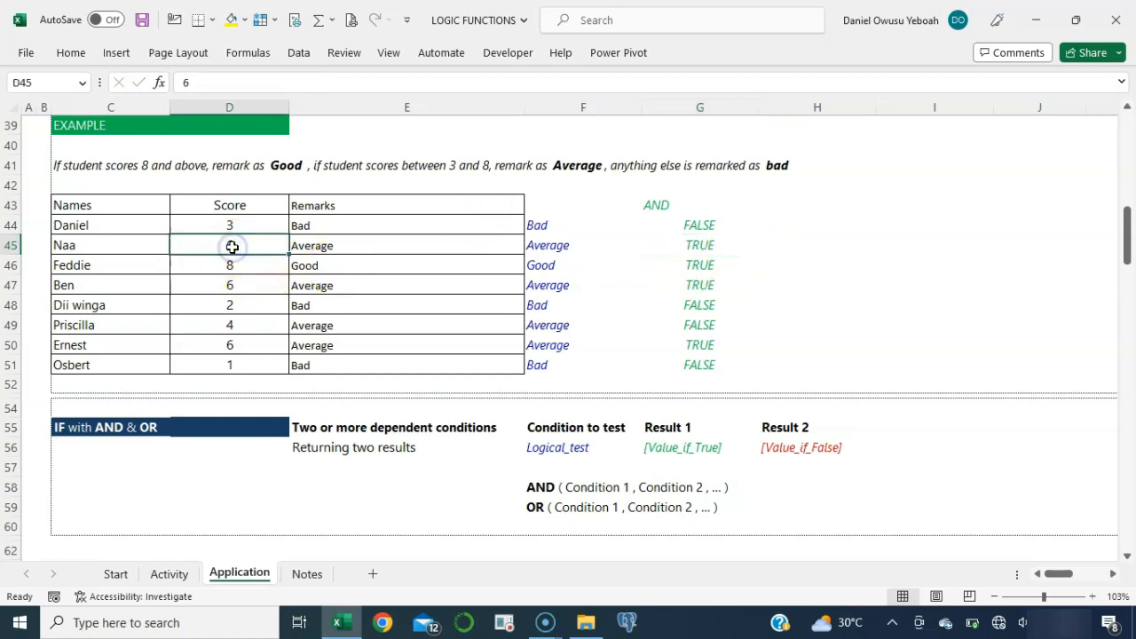
text(7)
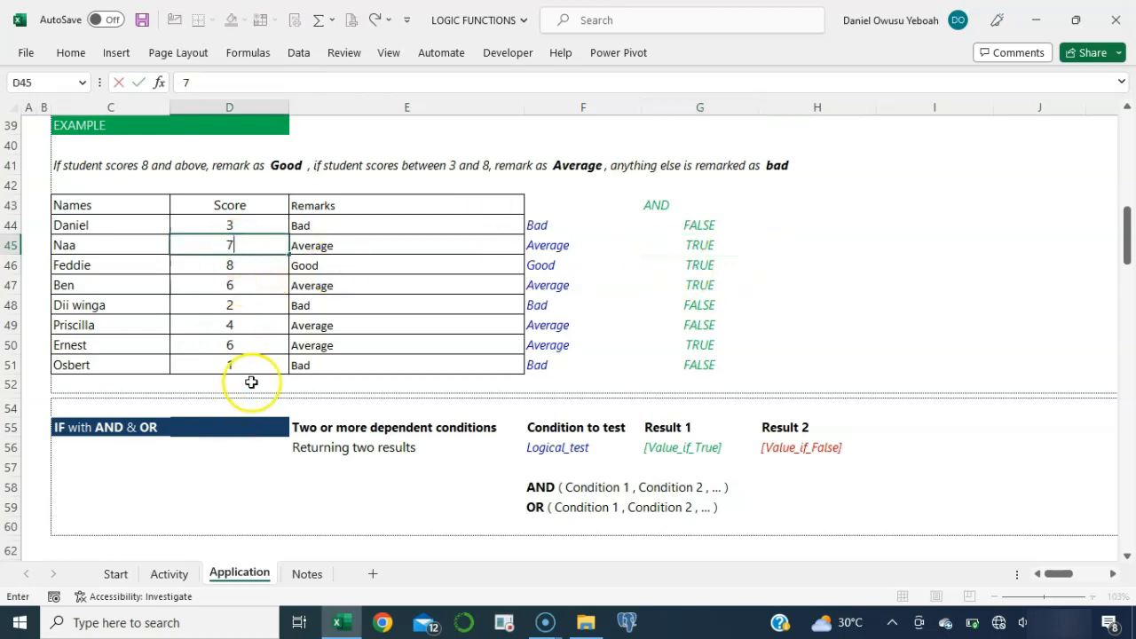
click(232, 263)
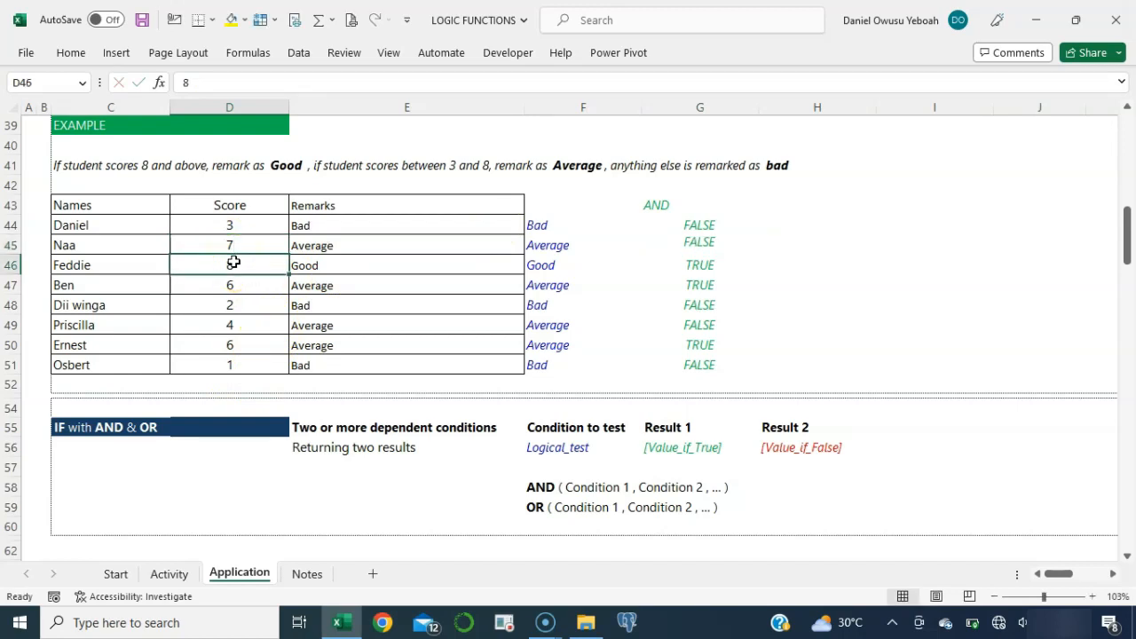
click(711, 252)
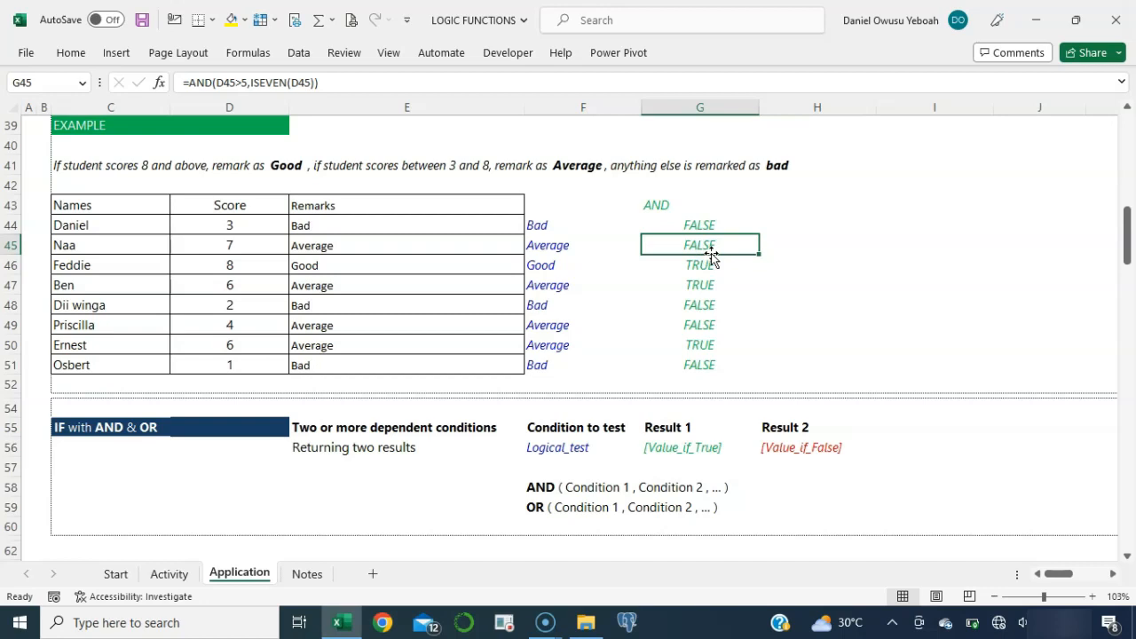
- Enter the heading OR in H43, beside the AND heading
click(798, 205)
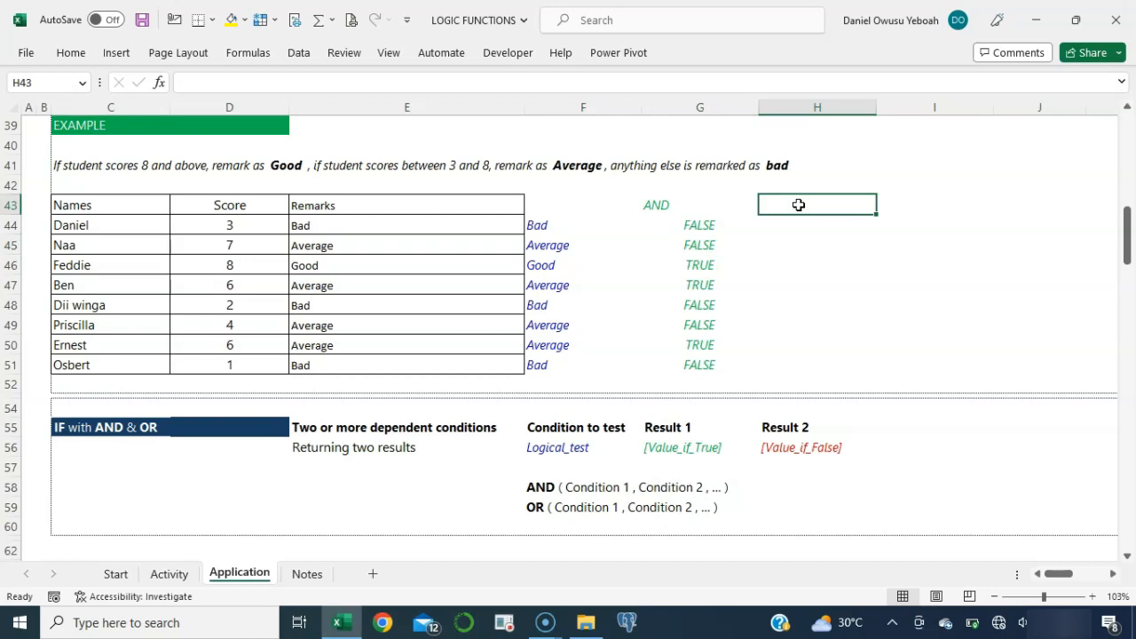
text(OF)
key(BackSpace)
text(R)
key(Return)
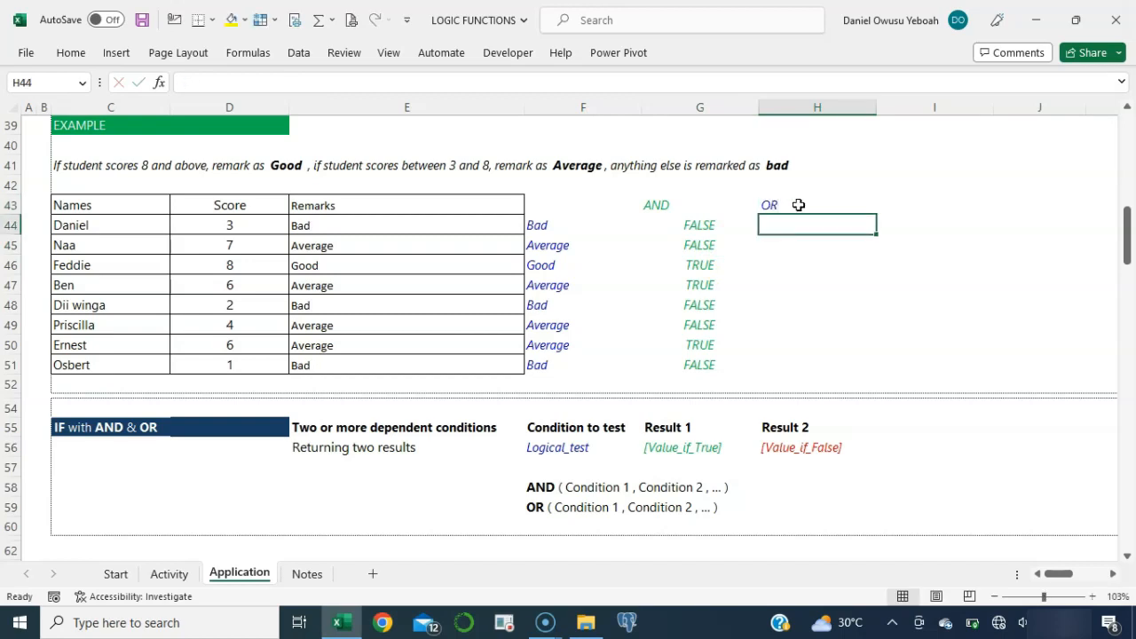
- Start an OR formula in H44 with D44>5 as its first condition
text(=)
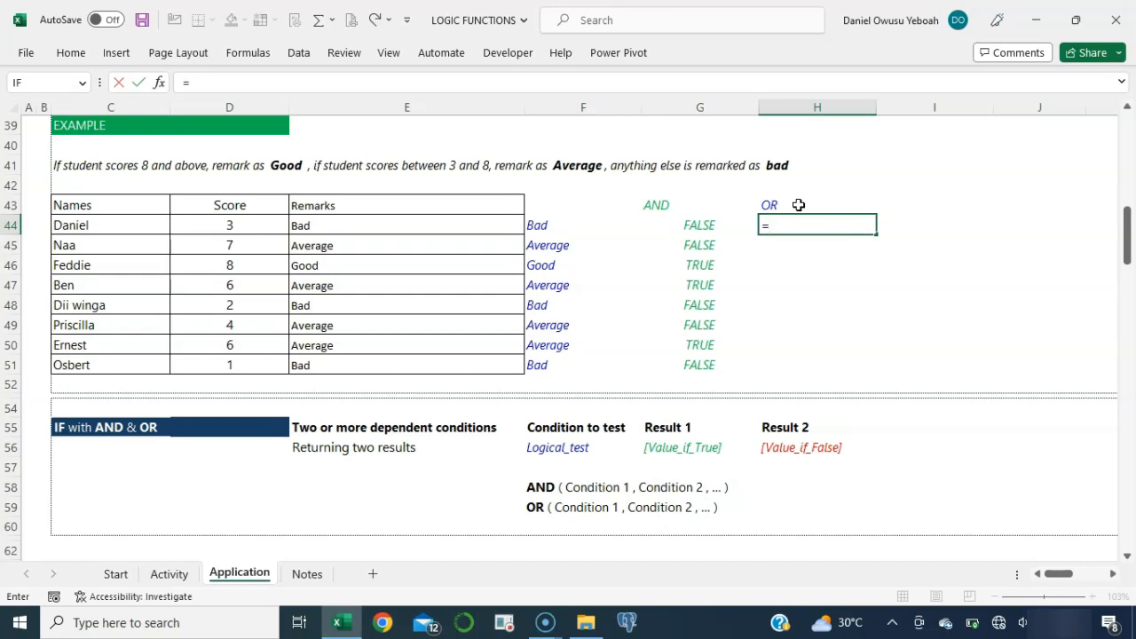
text(OF)
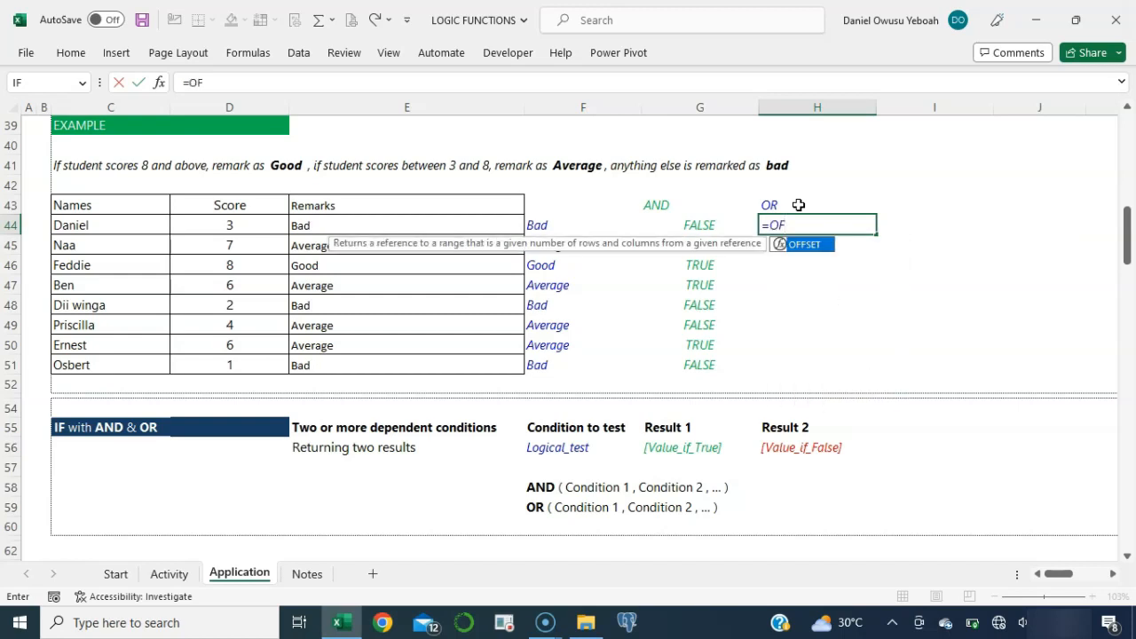
key(BackSpace)
text(R()
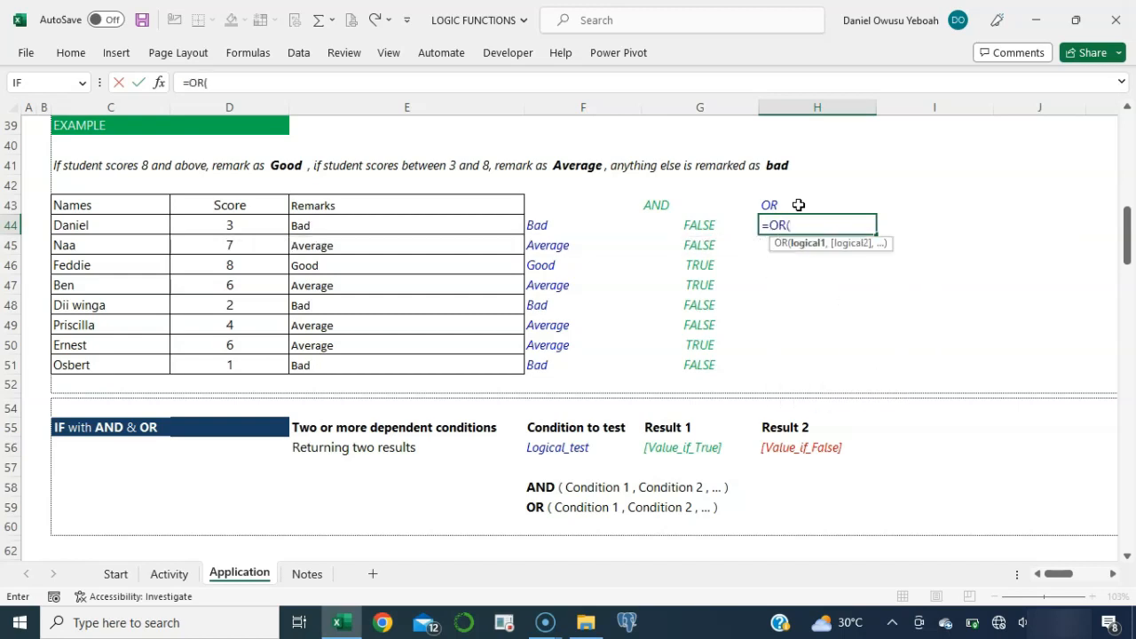
click(267, 224)
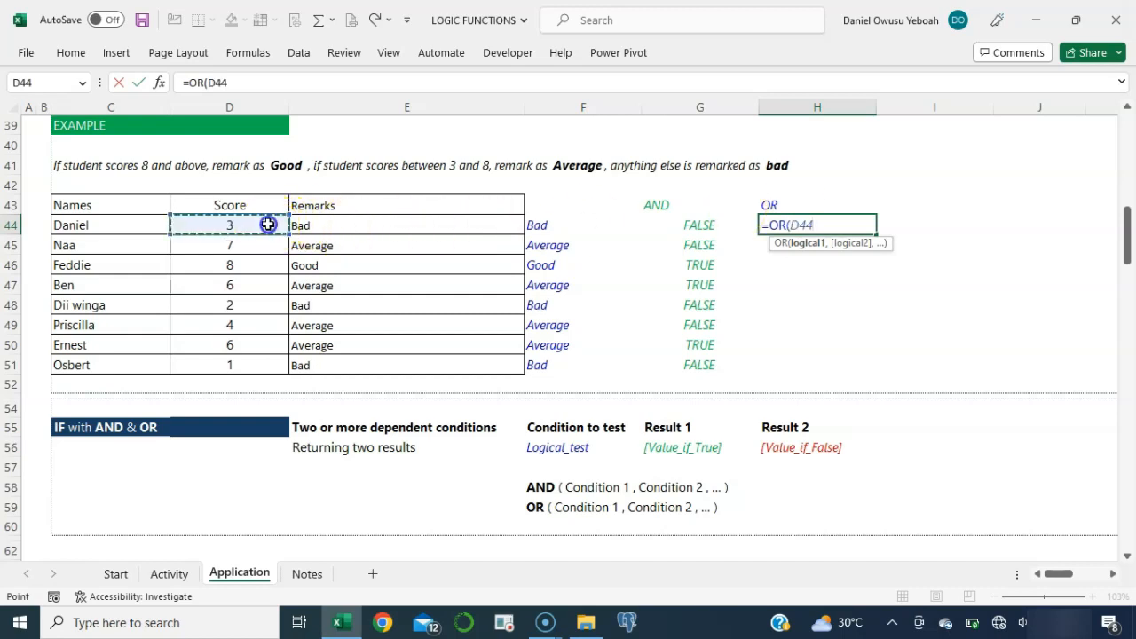
text(>5)
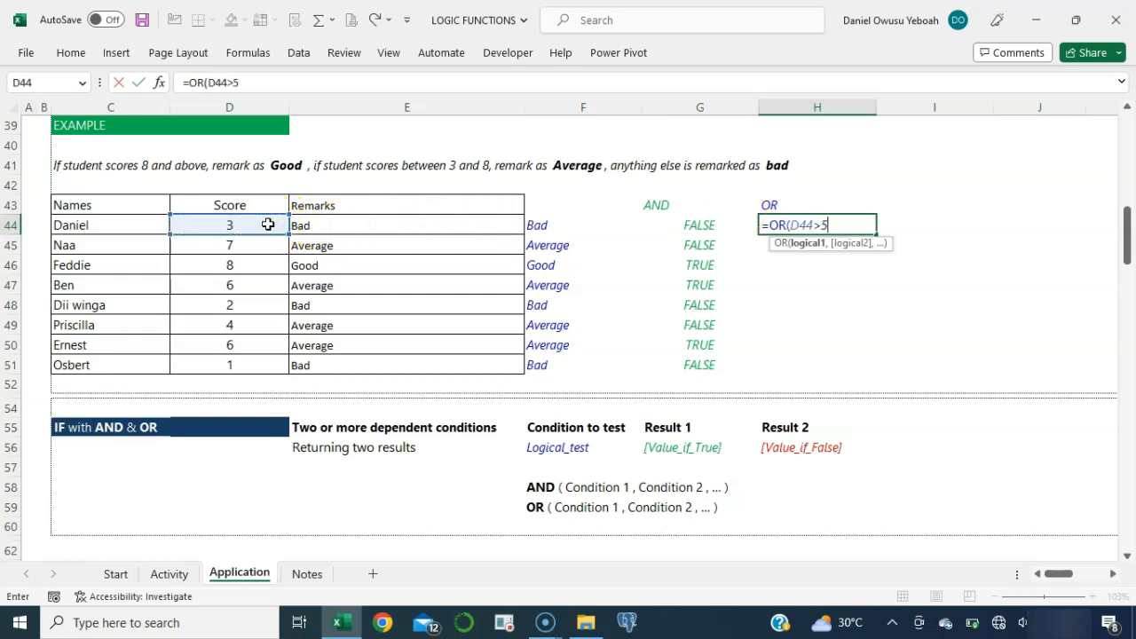
text(,)
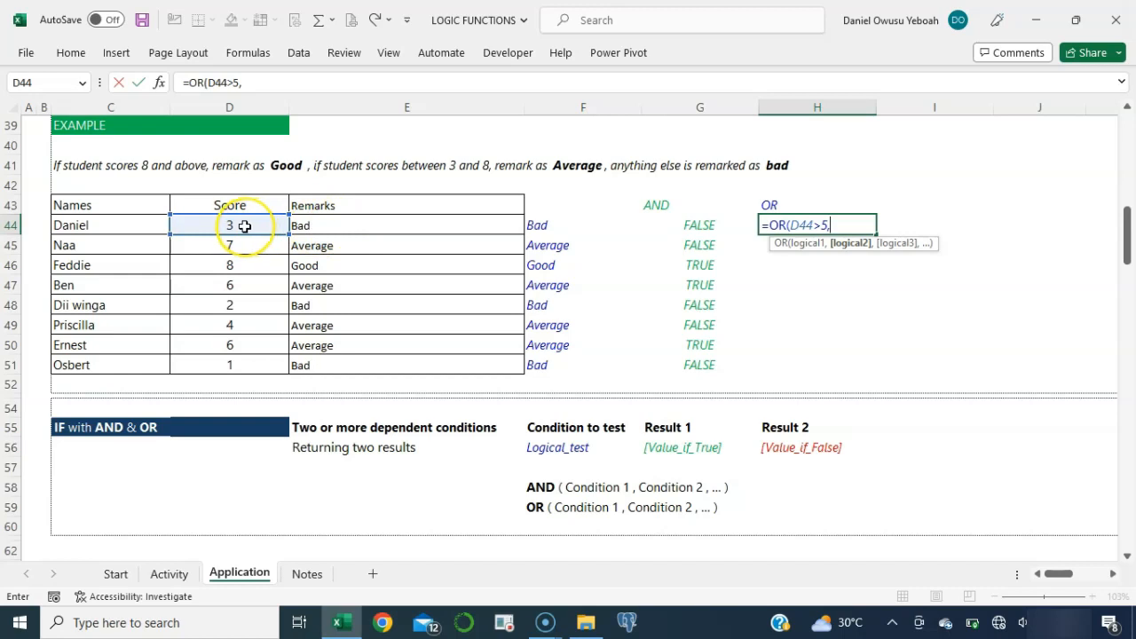
- Add ISEVEN(D44) as the second condition of the H44 OR formula and commit it
text(ISEV)
key(Tab)
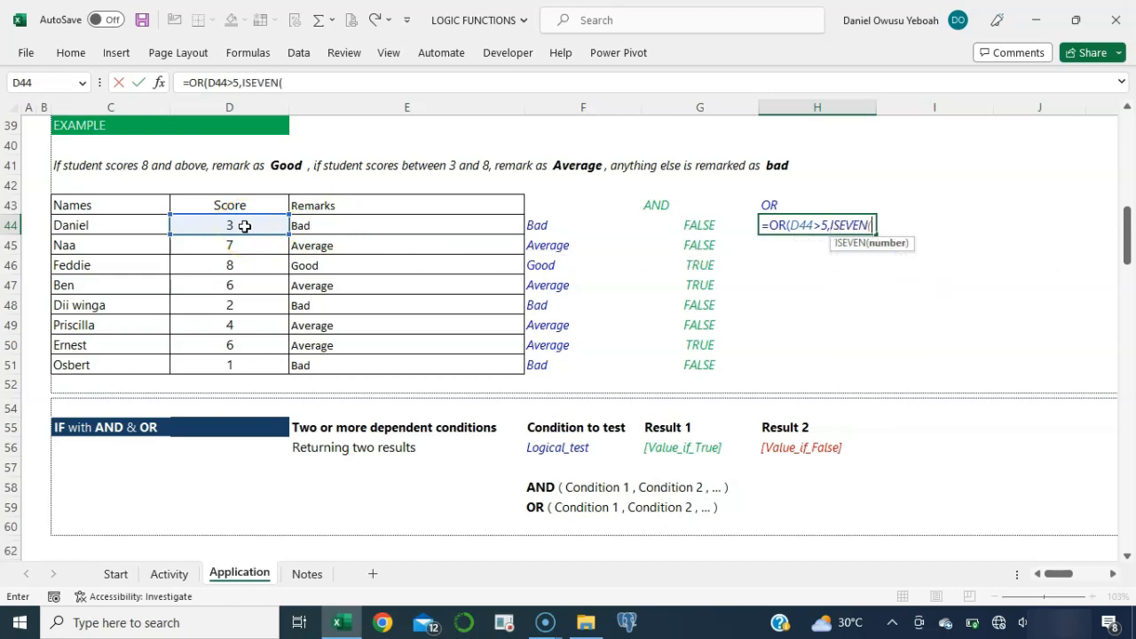
click(245, 223)
text()))
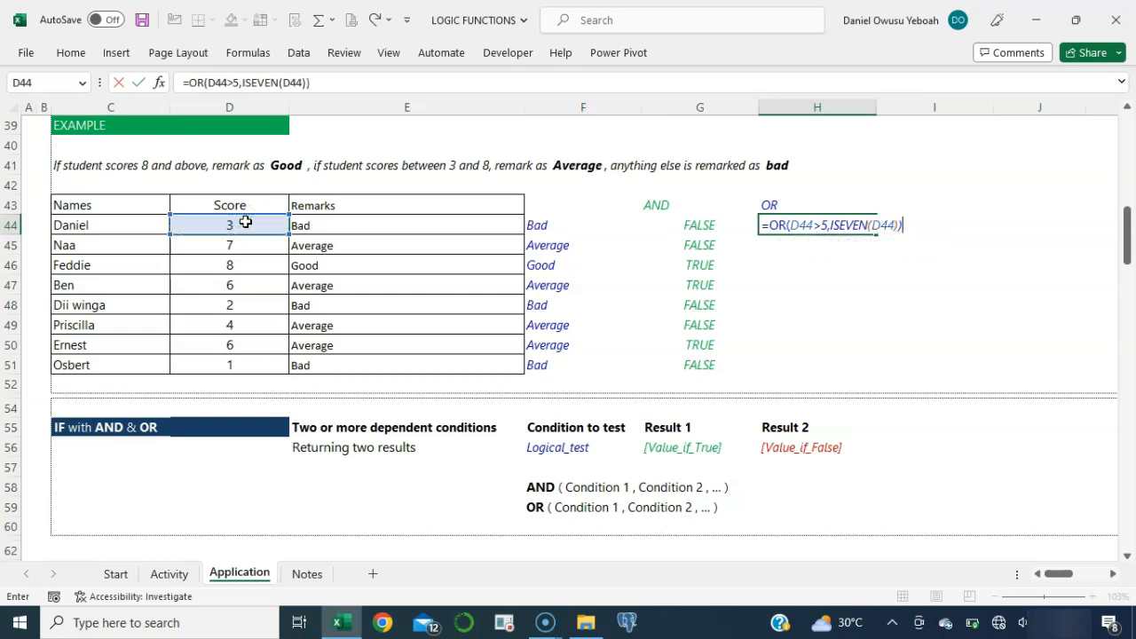
key(Return)
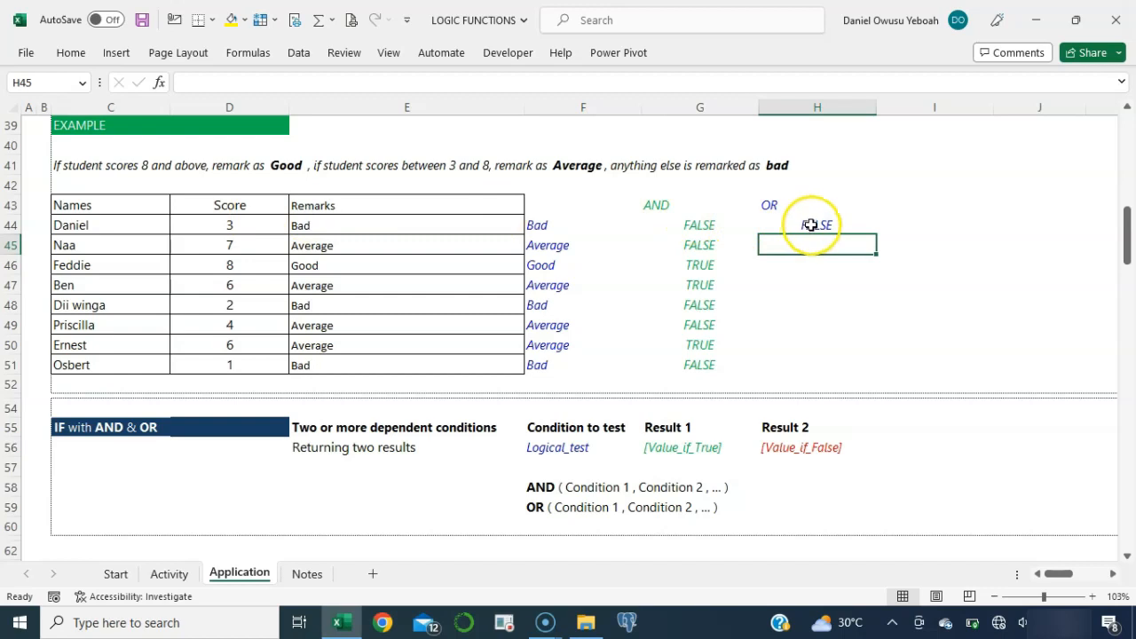
- Fill the H44 OR formula down through H51 and compare the AND and OR results in G45:H45
click(810, 225)
drag(877, 233, 872, 376)
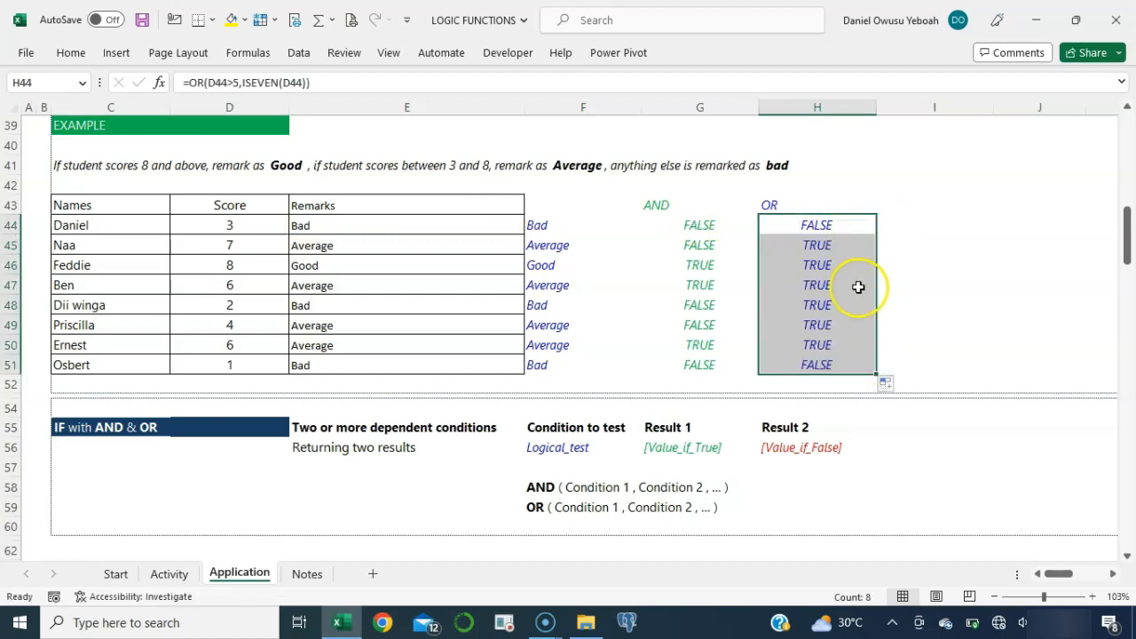
click(817, 245)
key(shift+Left)
drag(814, 247, 687, 246)
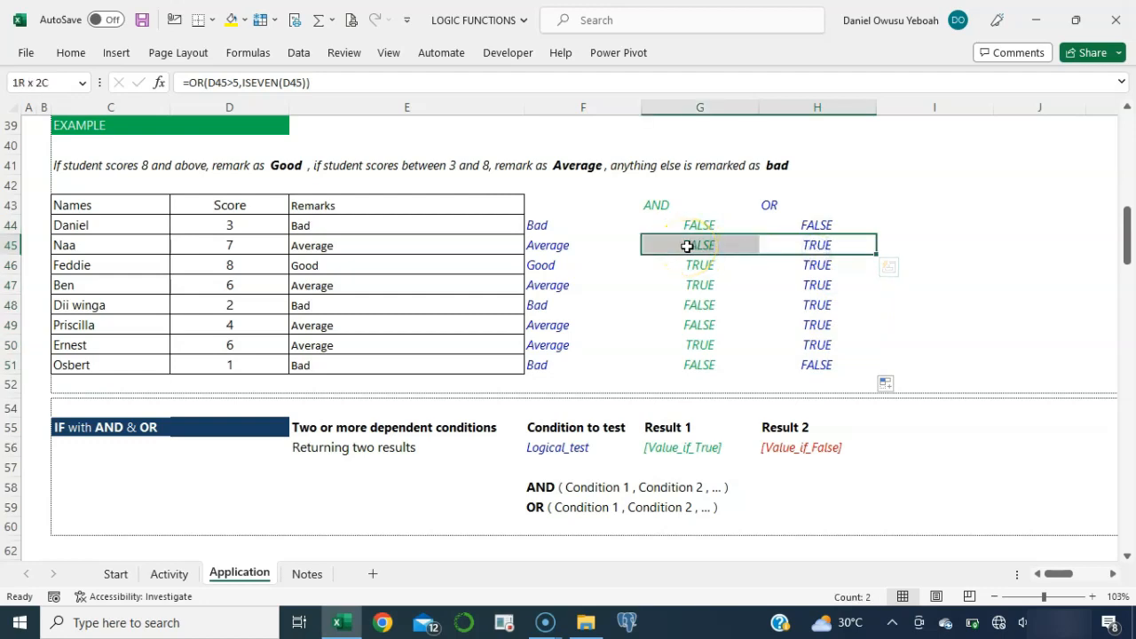
- Evaluate the D45>5 condition in place within the H45 OR formula, then restore the expression
click(817, 246)
double_click(817, 246)
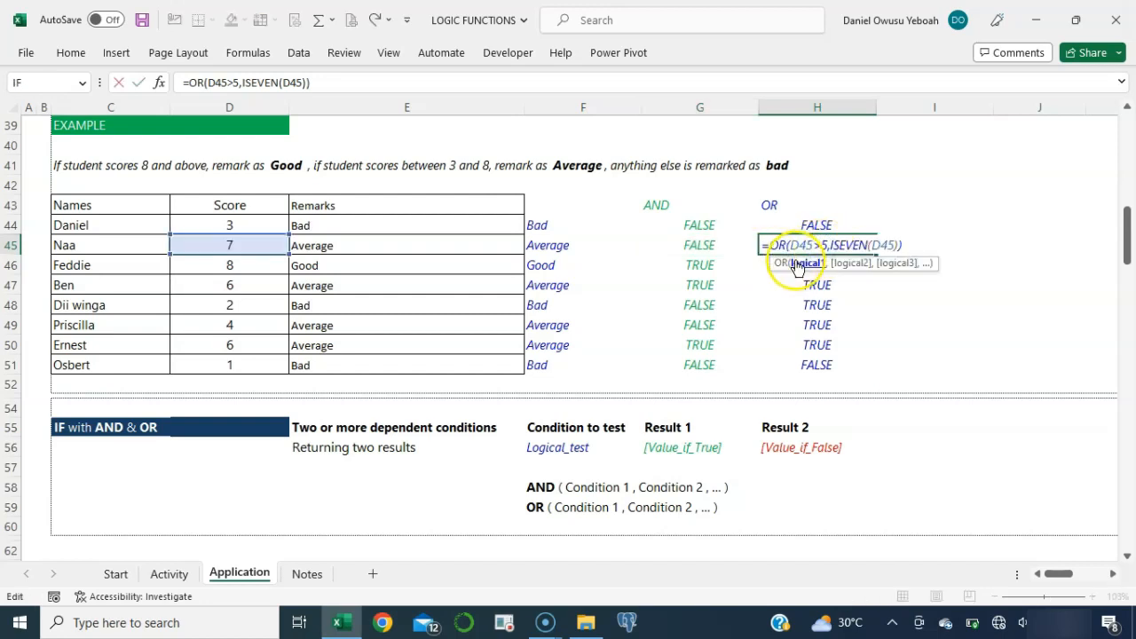
click(796, 263)
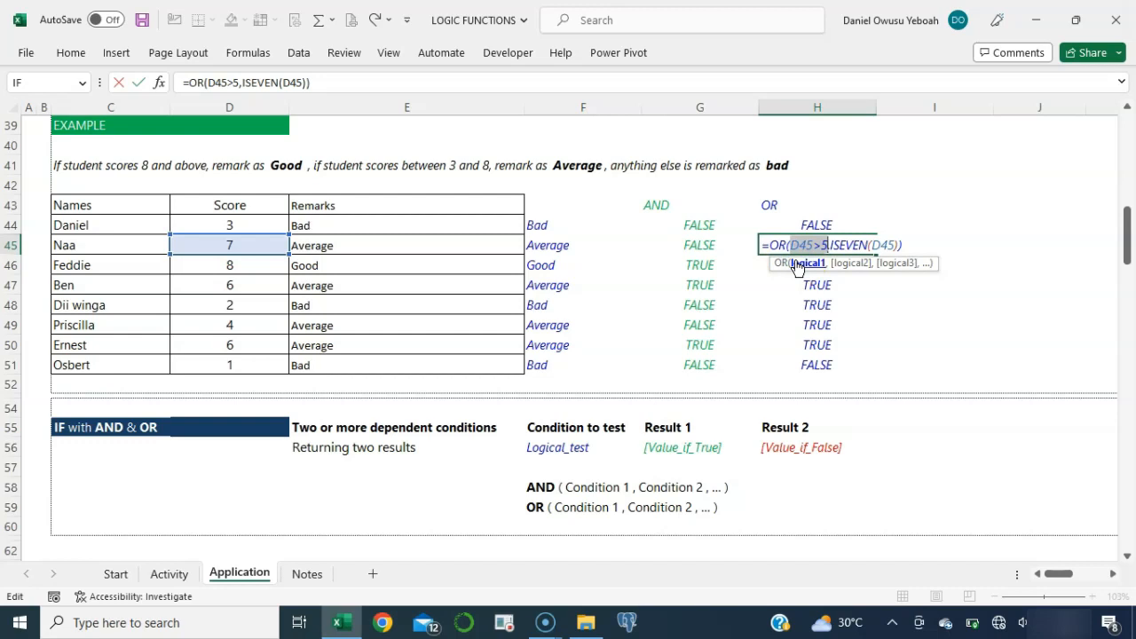
key(F9)
click(845, 267)
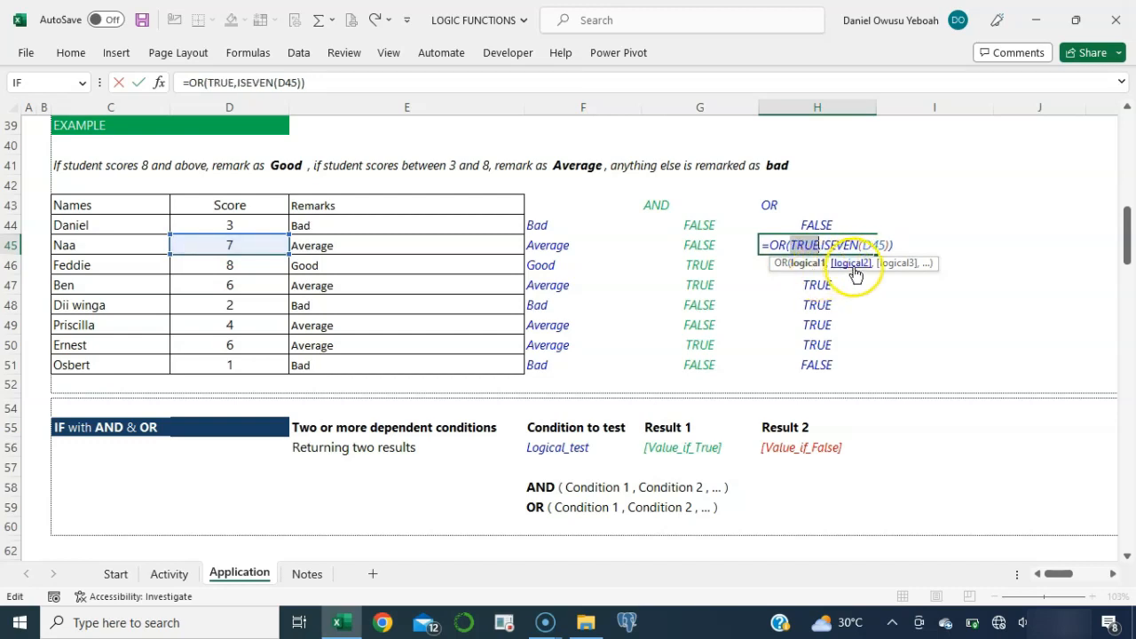
key(ctrl+z)
- Evaluate the ISEVEN(D45) condition in place within the H45 OR formula, then restore the expression and leave editing
click(852, 264)
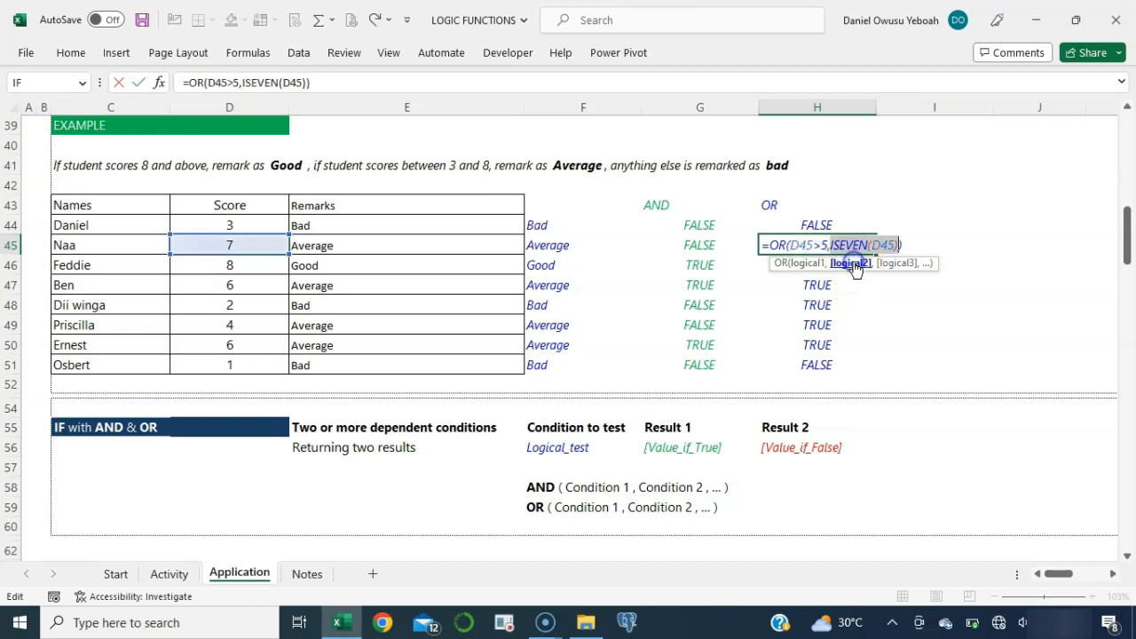
key(F9)
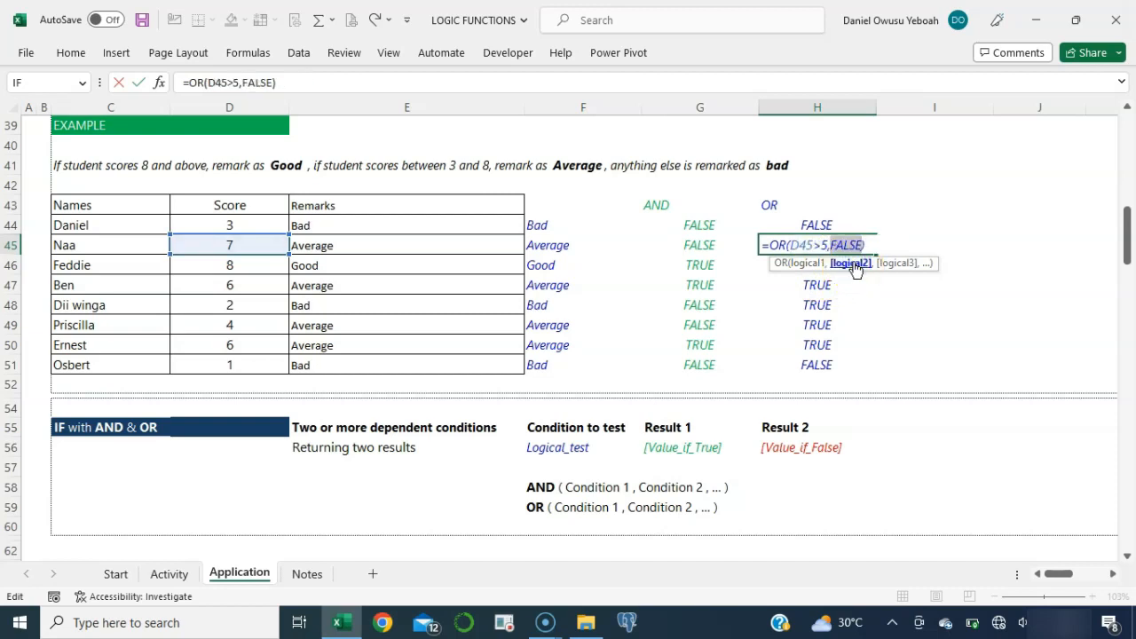
key(ctrl+z)
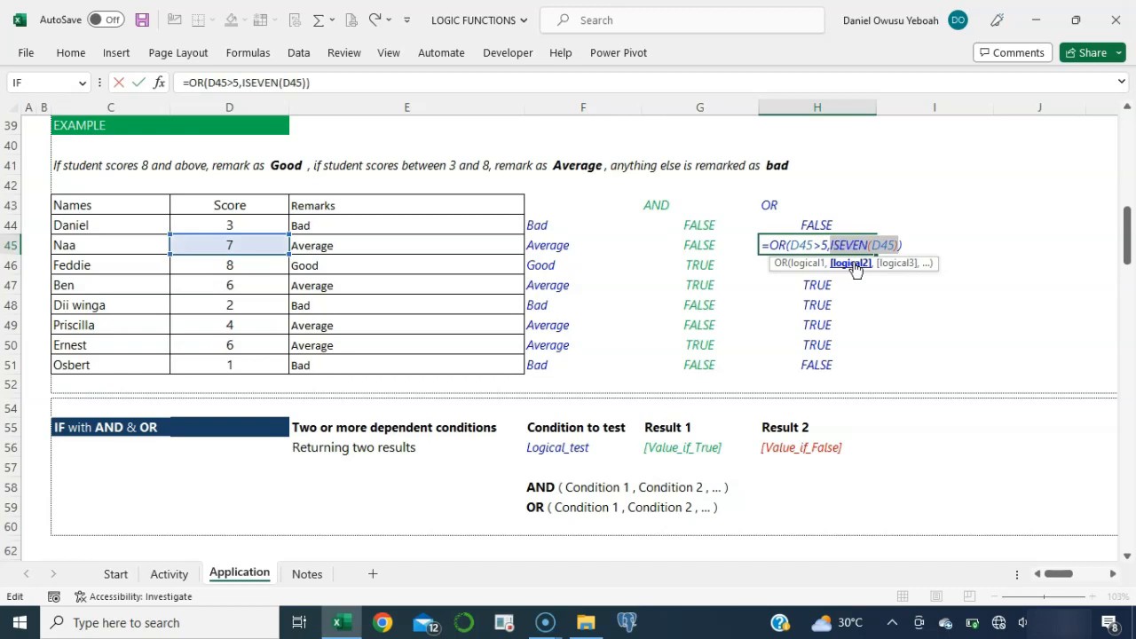
key(Escape)
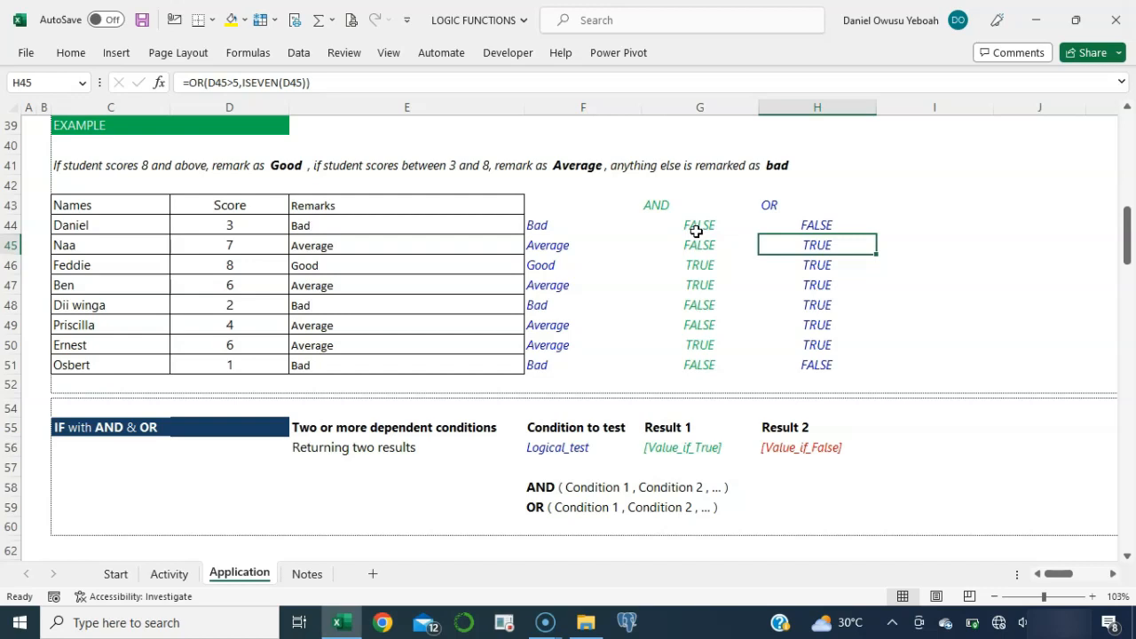
- Start the Case 5 IF formula in M81 of the Finex HR Data with the logical test AND(G81>3,F81>10)
scroll(674, 318, down, 9)
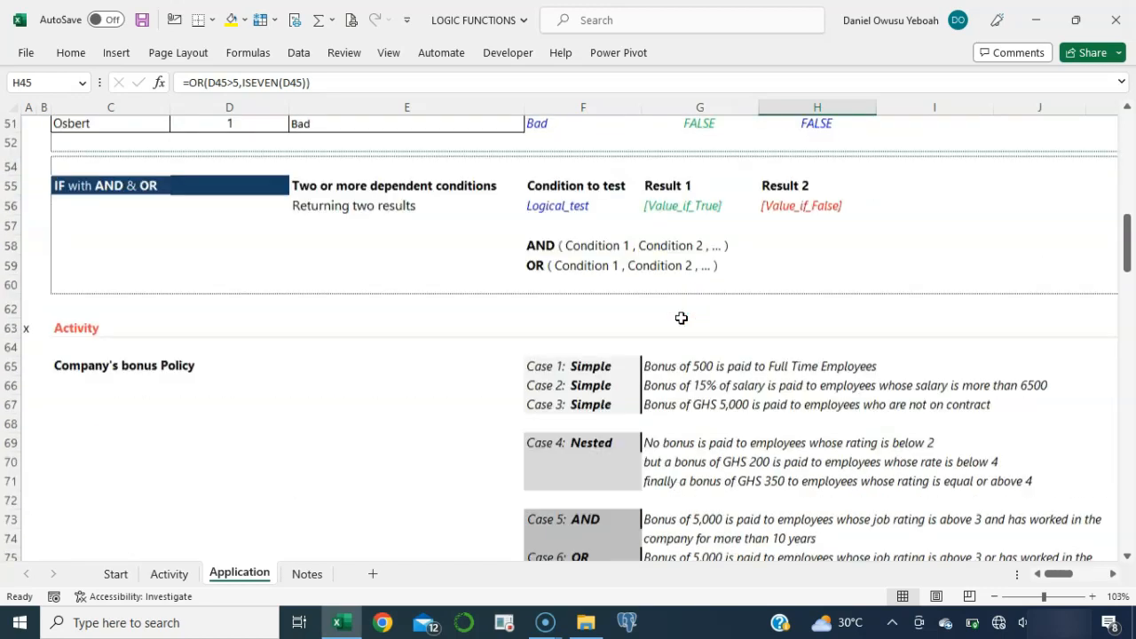
scroll(680, 318, down, 2)
scroll(680, 318, right, 4)
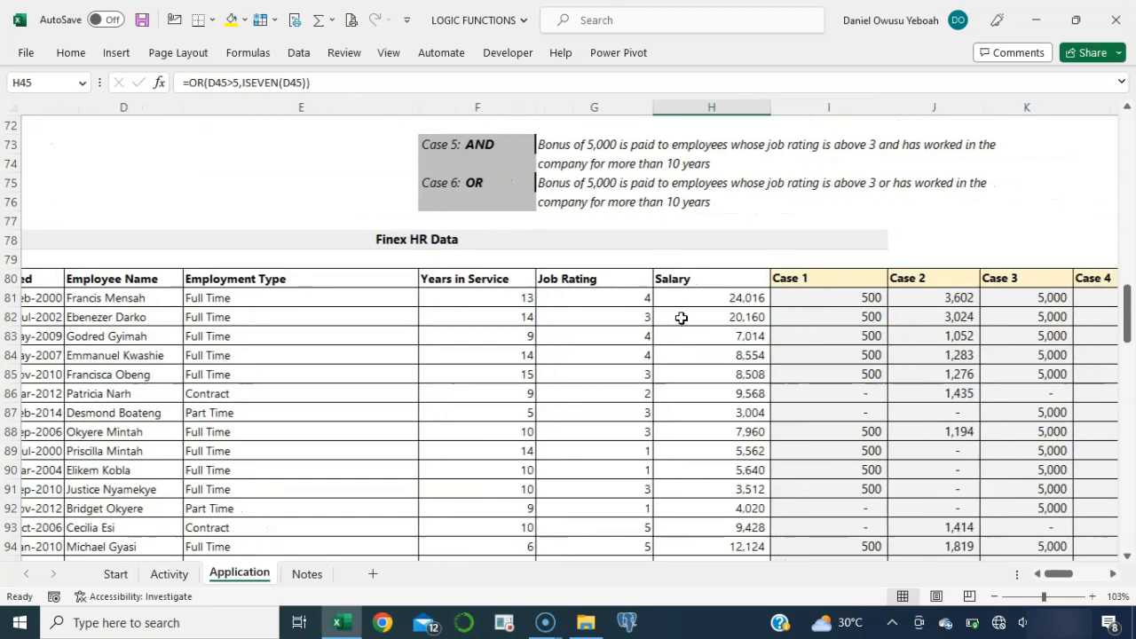
scroll(680, 318, right, 3)
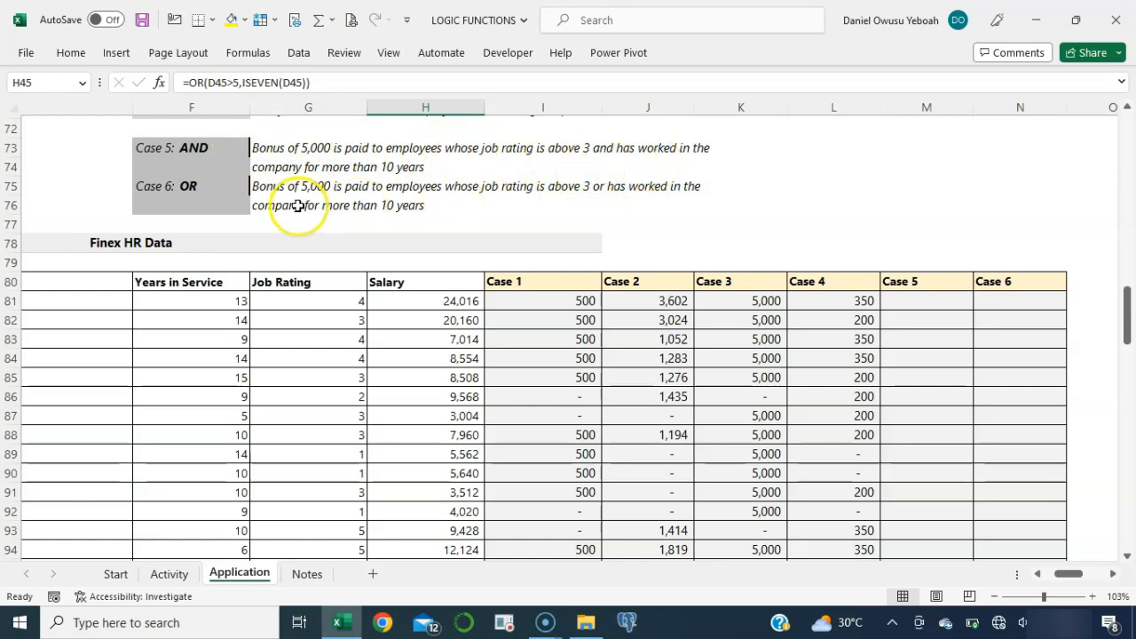
click(919, 294)
text(=IF()
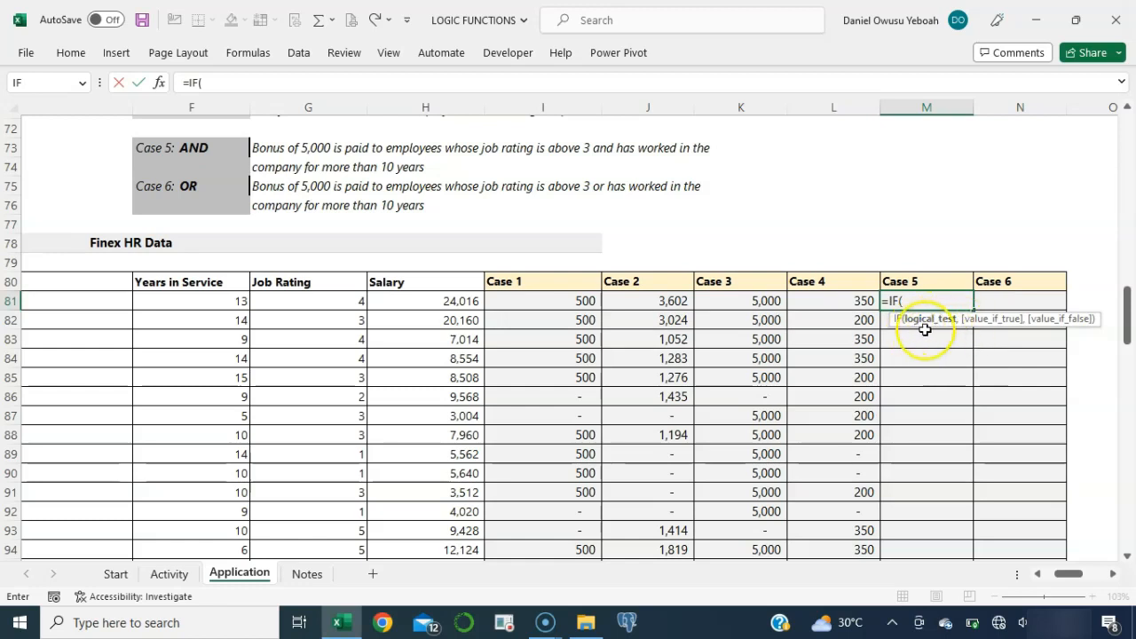
text(AND()
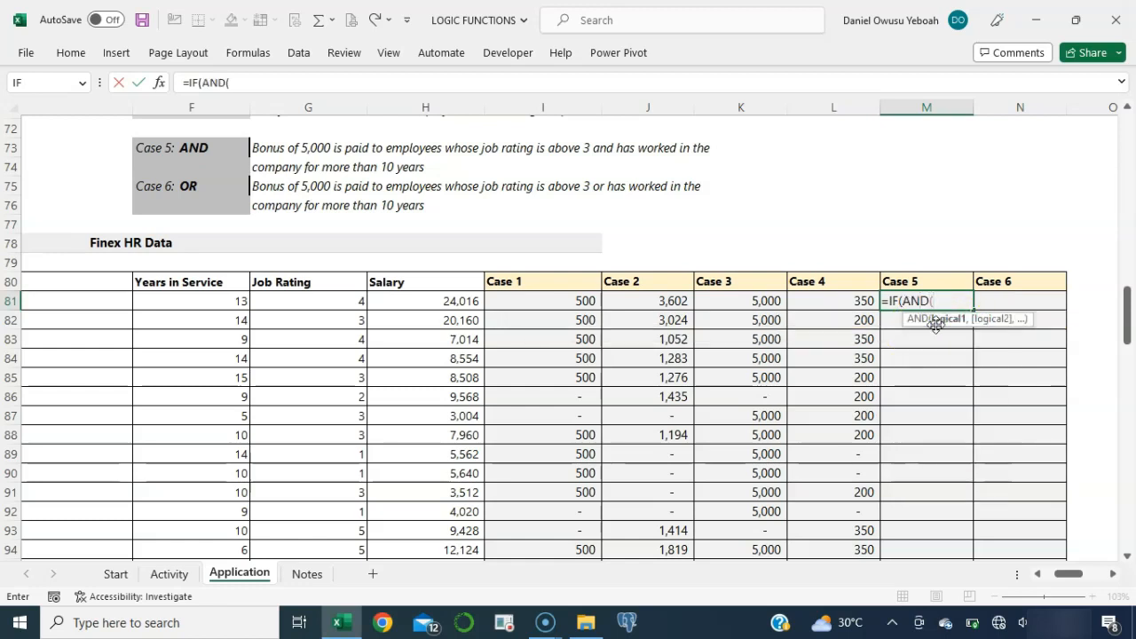
click(346, 301)
text(>3,)
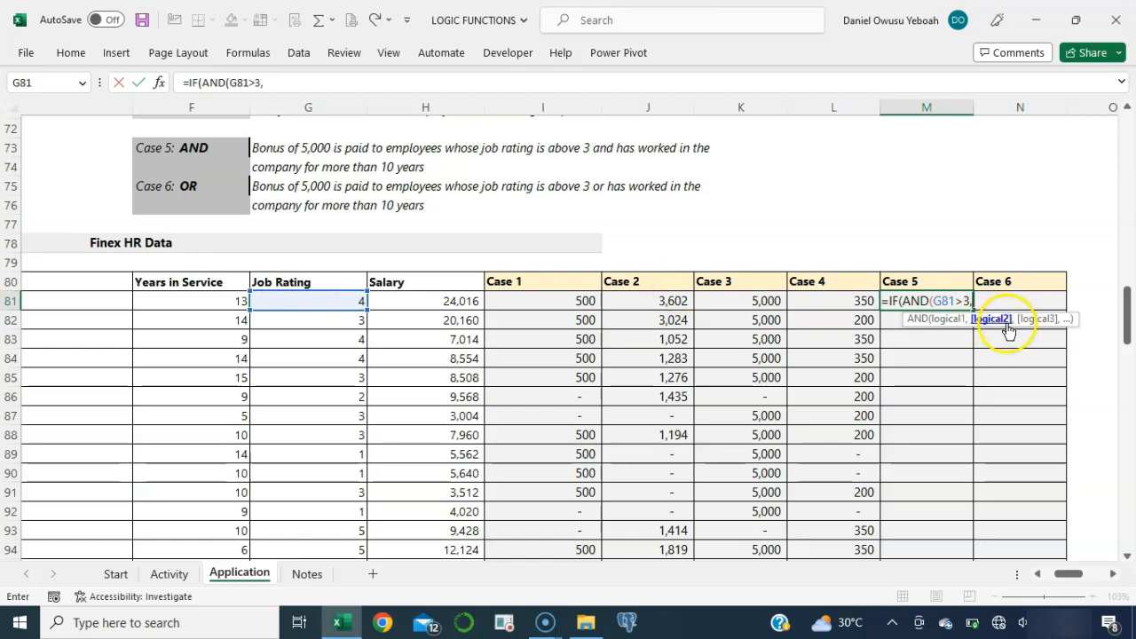
click(208, 302)
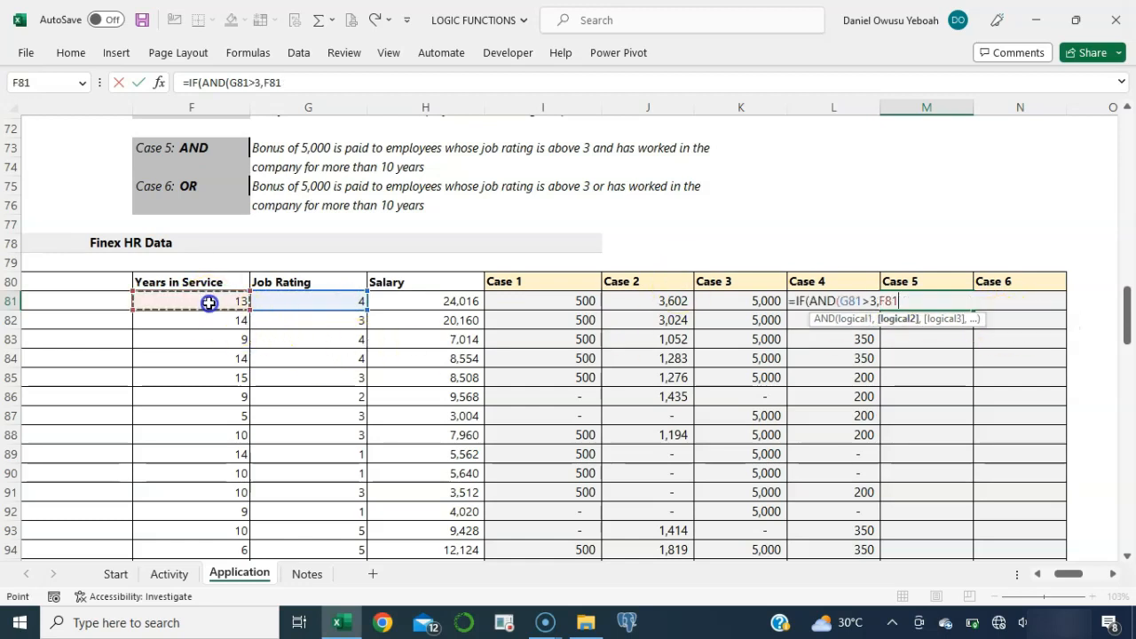
text(>)
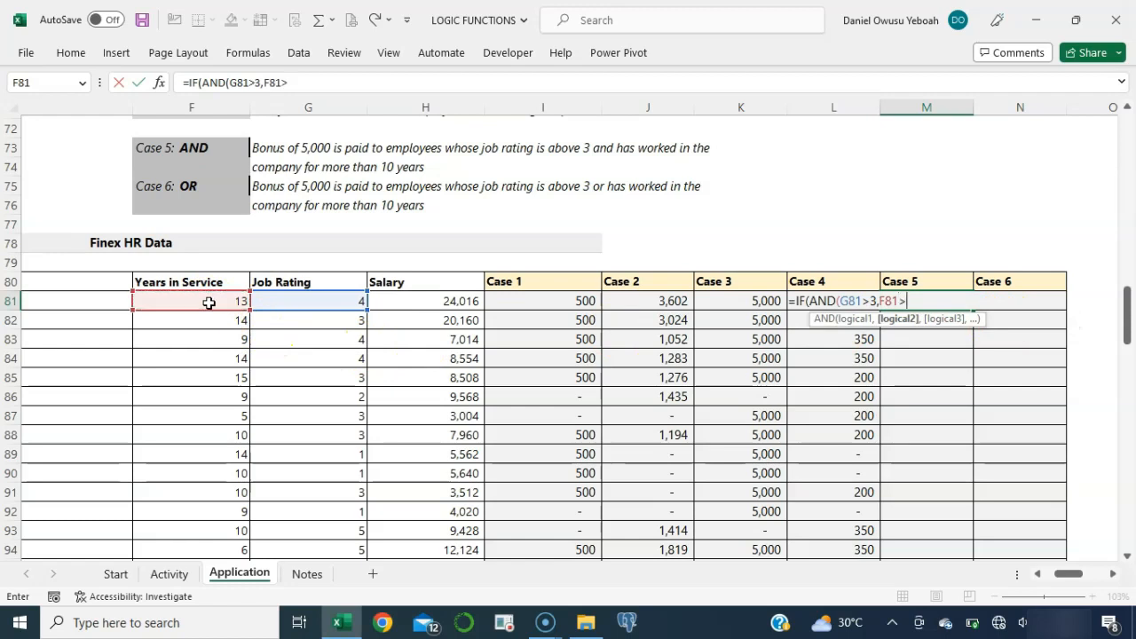
text(10))
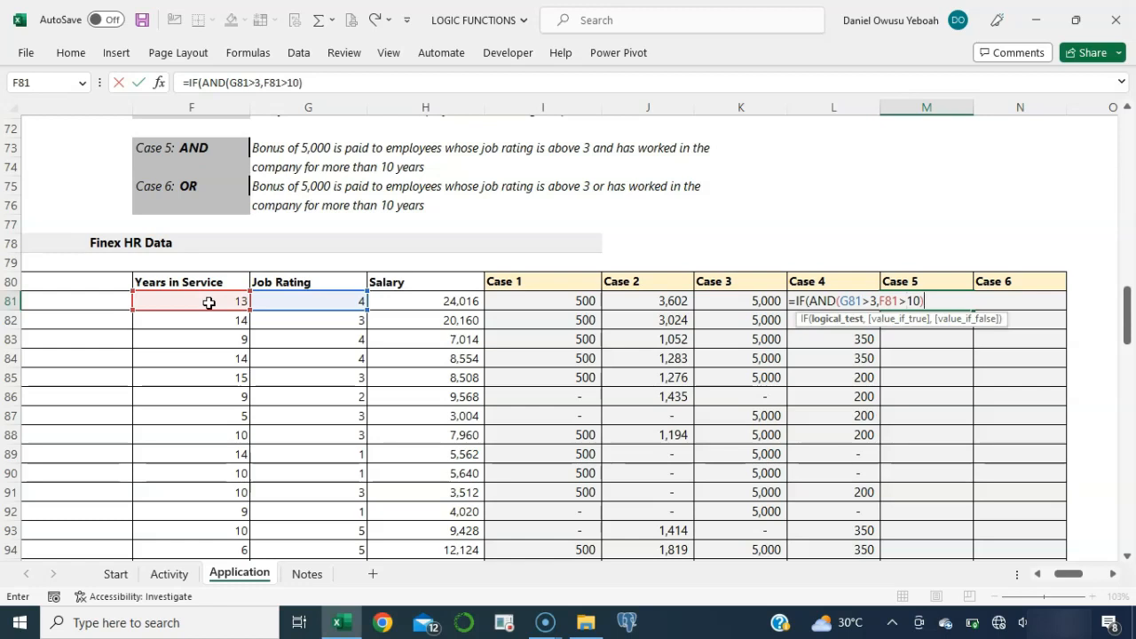
- Complete the M81 formula with 5000 if true and 0 if false, and commit it
text(,)
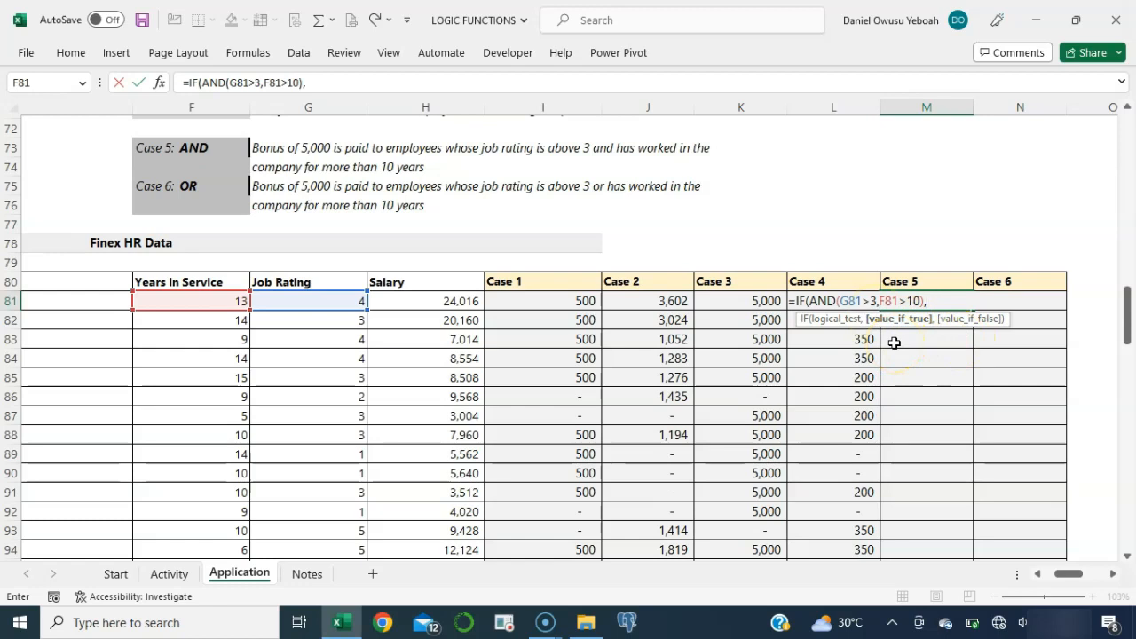
text(5000,0)
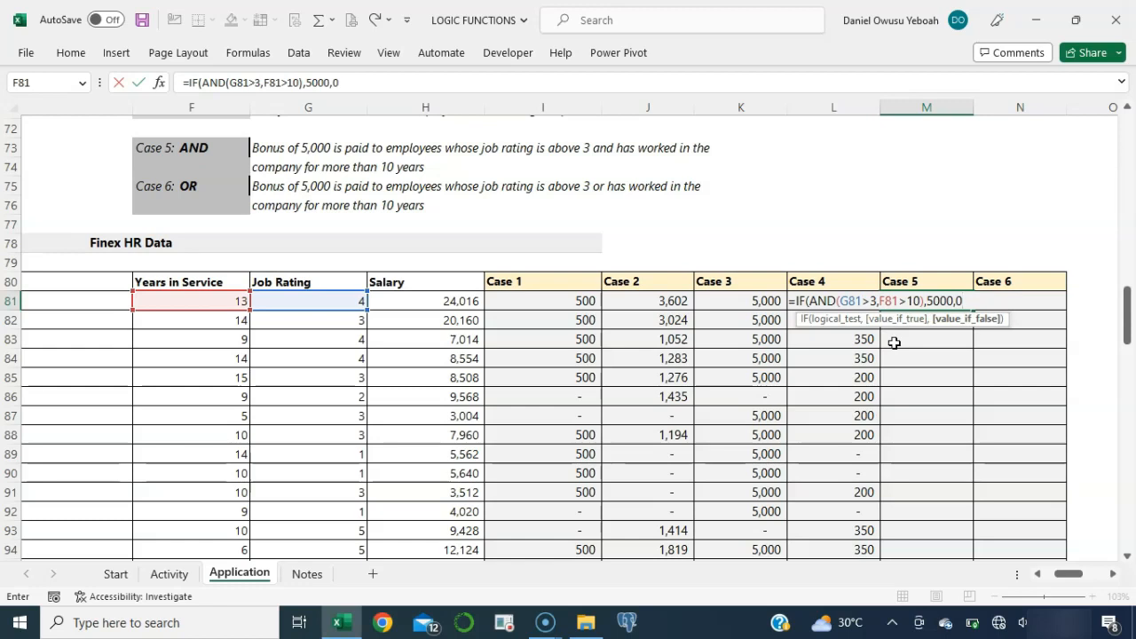
text())
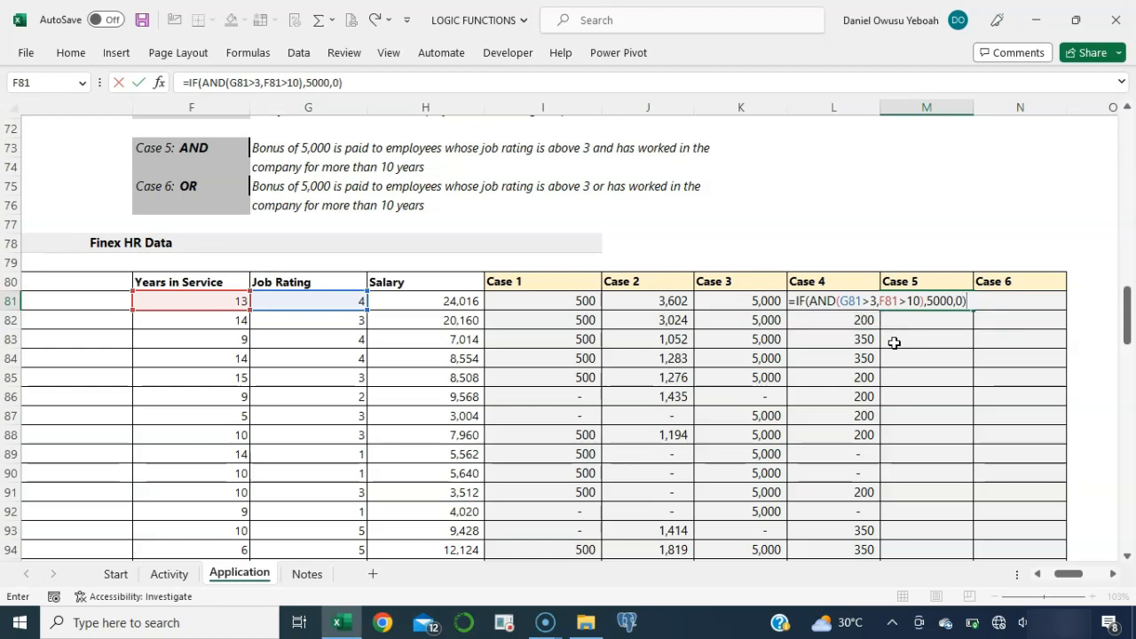
key(Return)
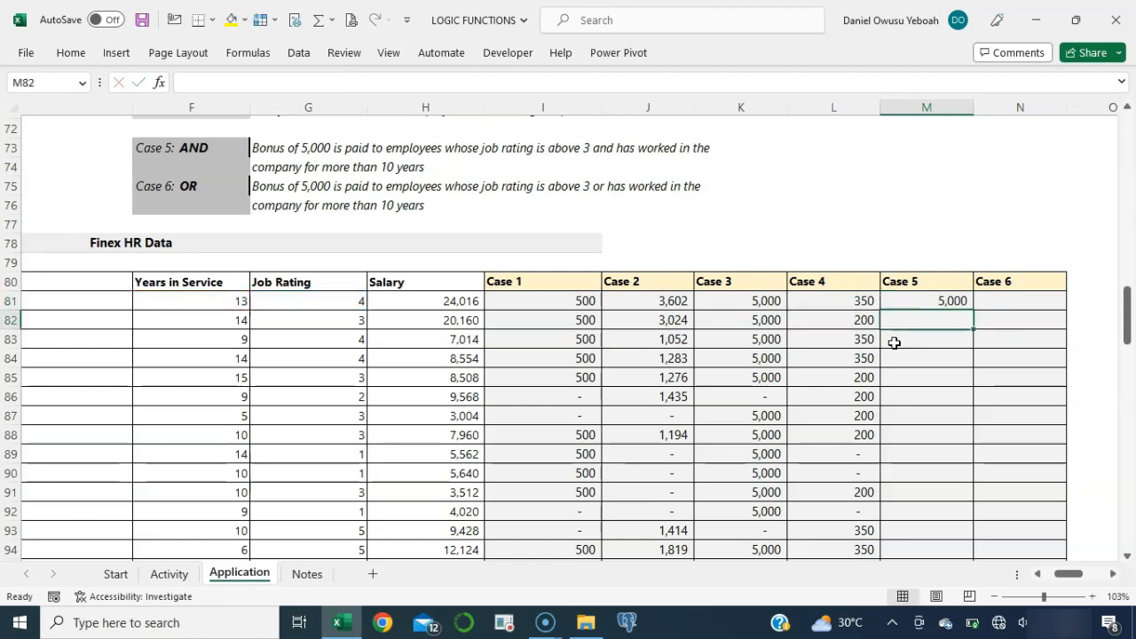
- Fill the M81 formula down the Case 5 column to row 115 and review the filled bonuses
click(919, 298)
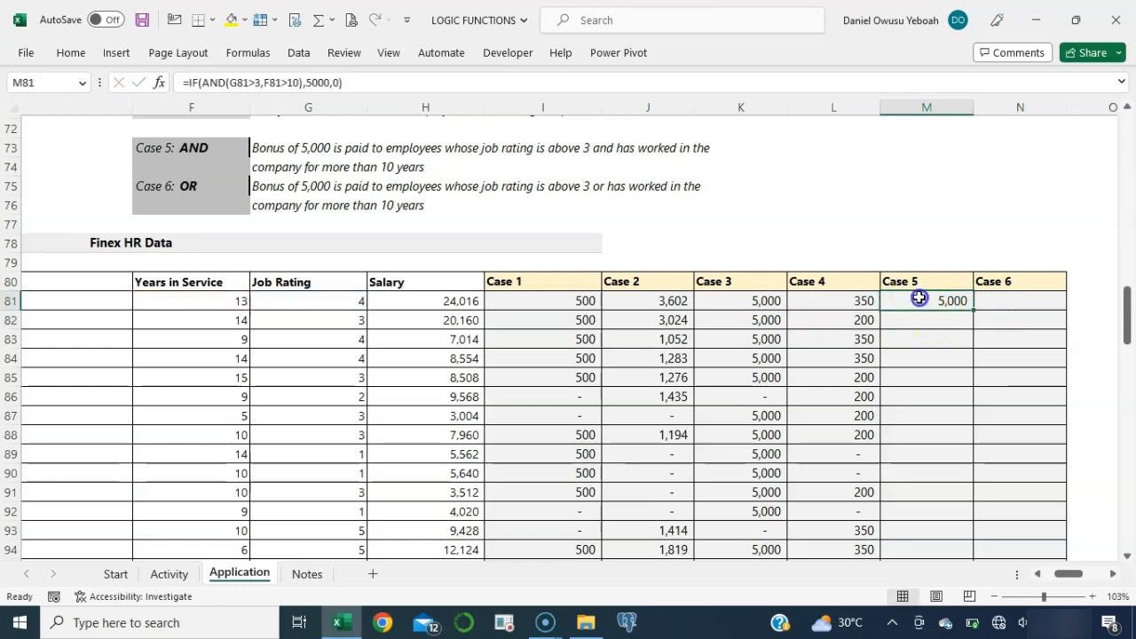
drag(972, 307, 973, 307)
double_click(972, 306)
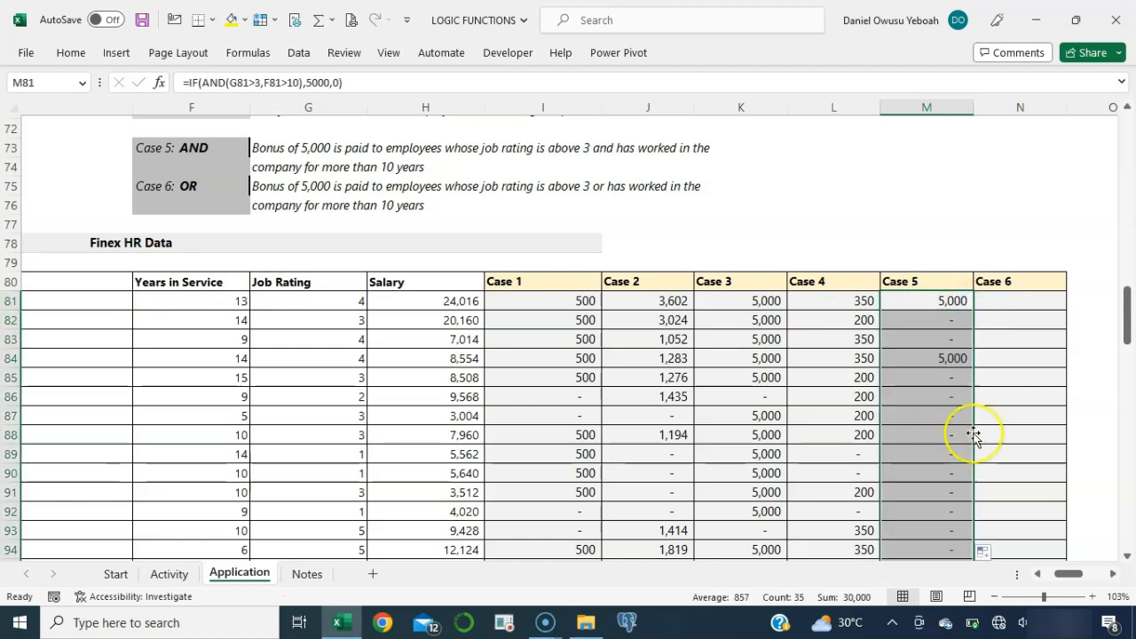
scroll(973, 435, down, 6)
scroll(973, 434, down, 2)
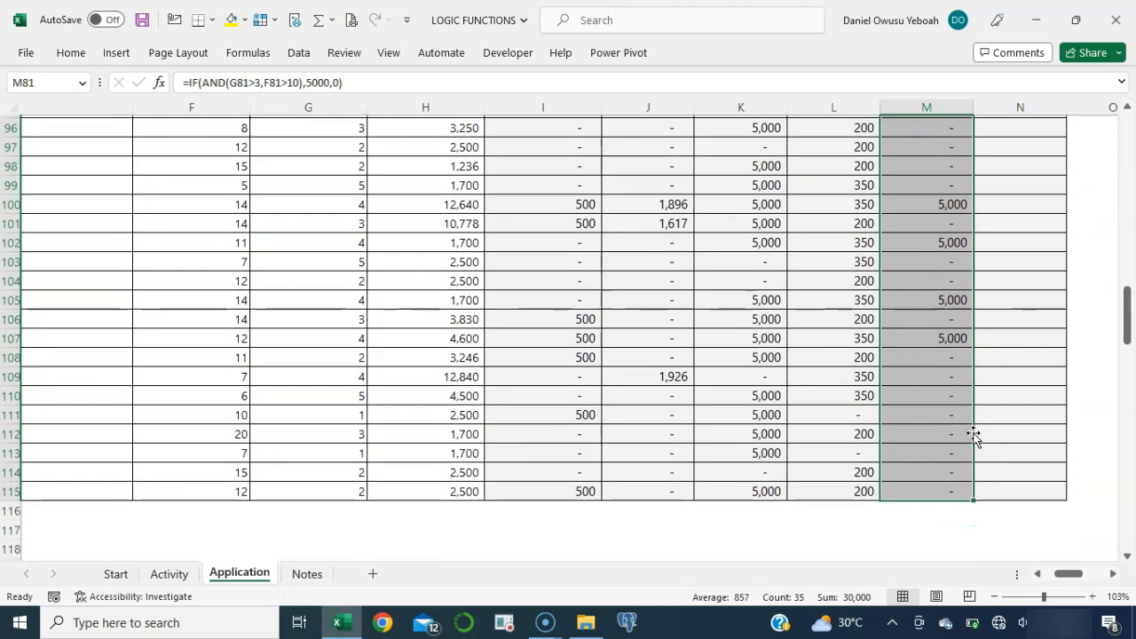
scroll(973, 435, up, 10)
scroll(973, 434, down, 1)
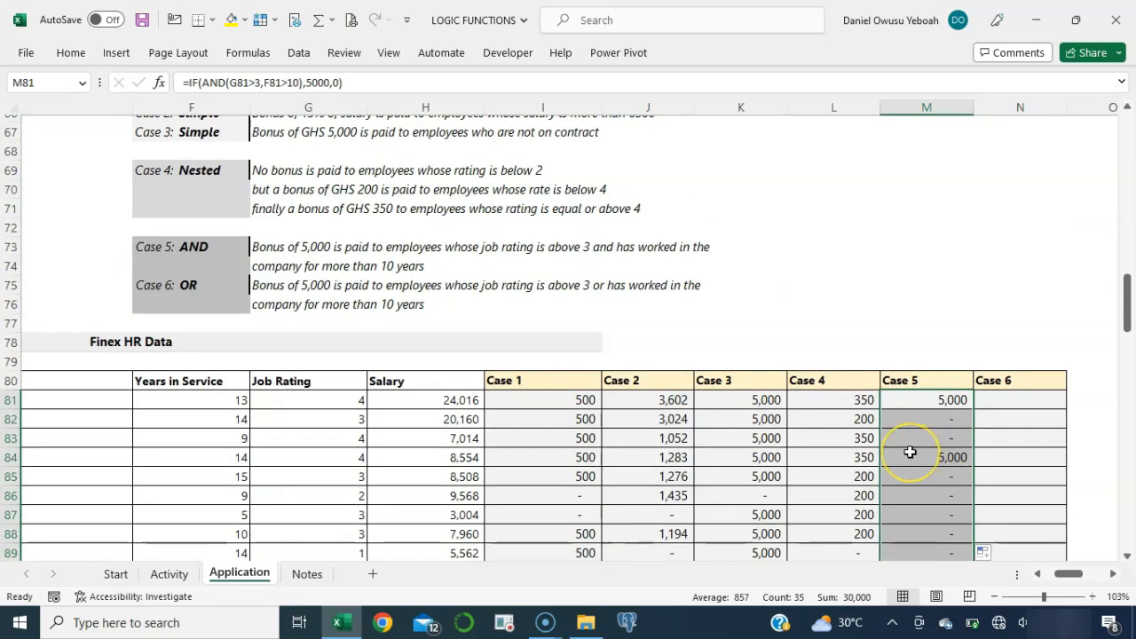
- Start the Case 6 IF formula in N81 with the logical test OR(G81>3,F81>10)
click(1003, 395)
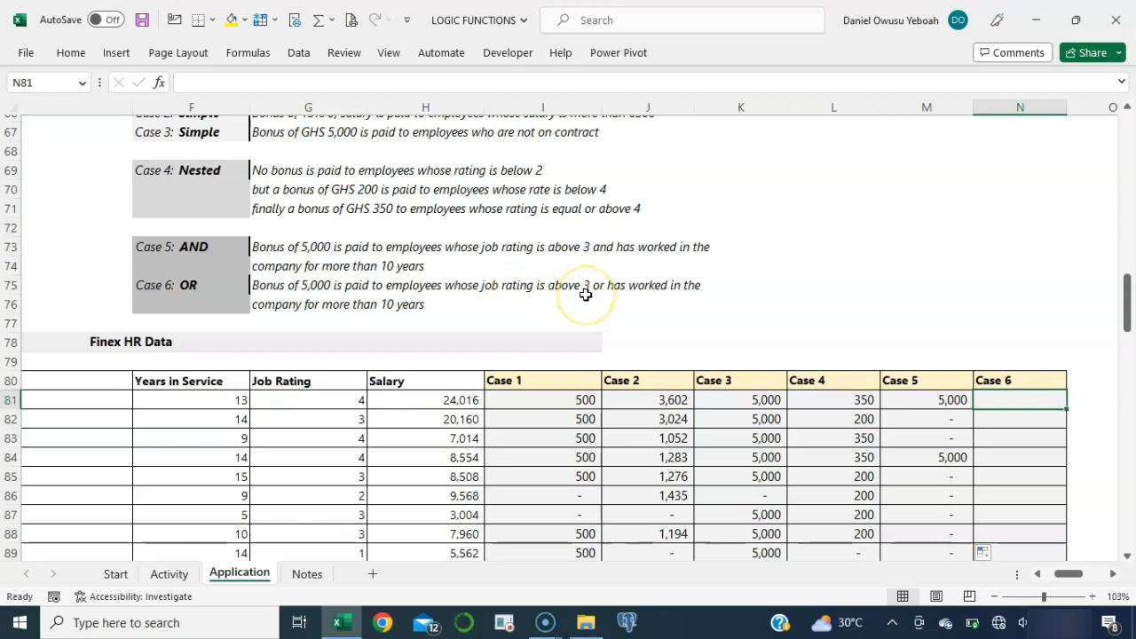
text(=IF()
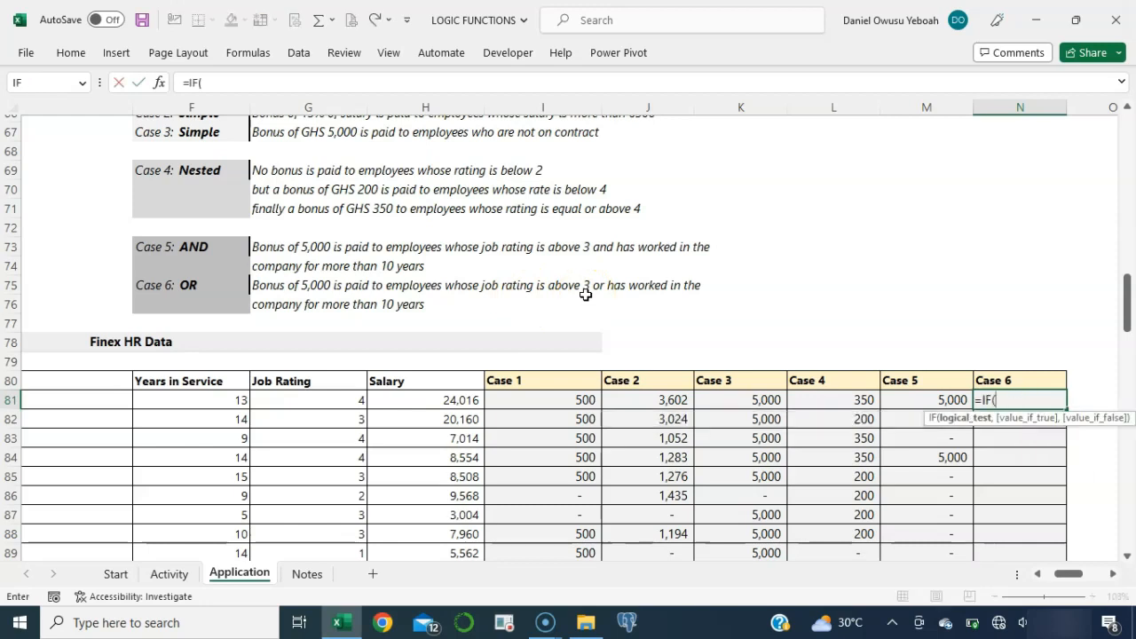
text(OR()
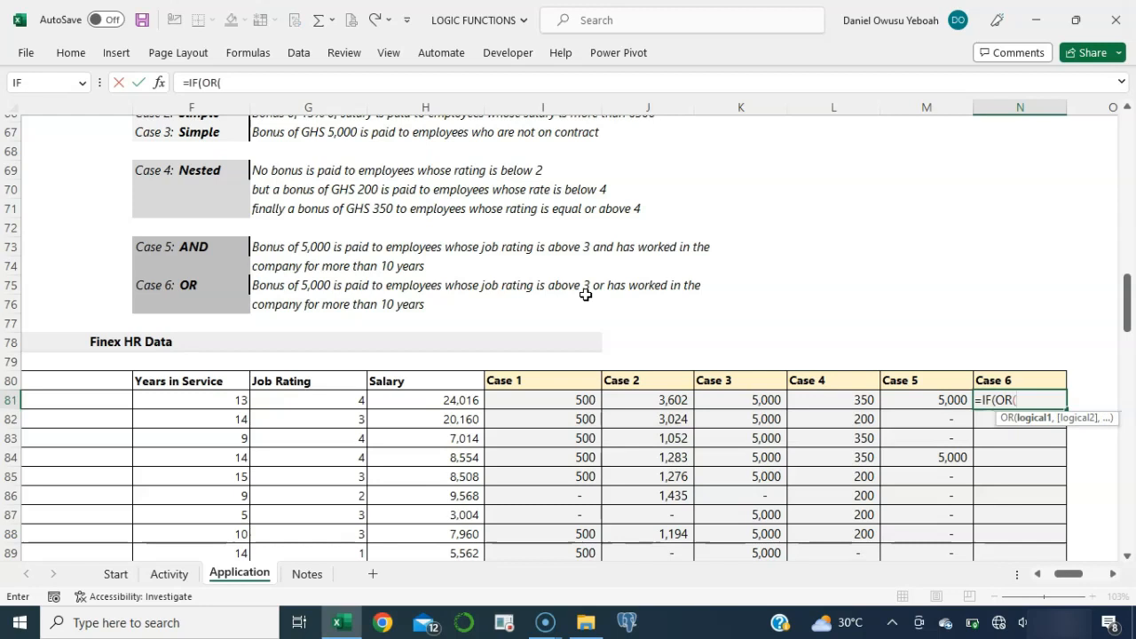
click(296, 400)
text(>)
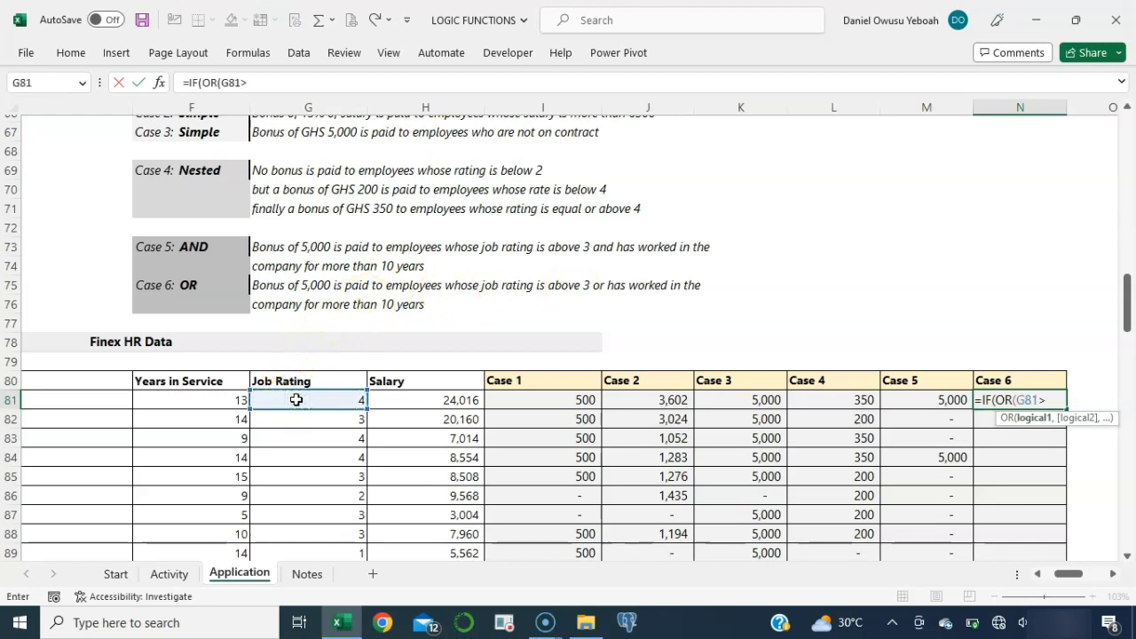
text(3,)
click(224, 401)
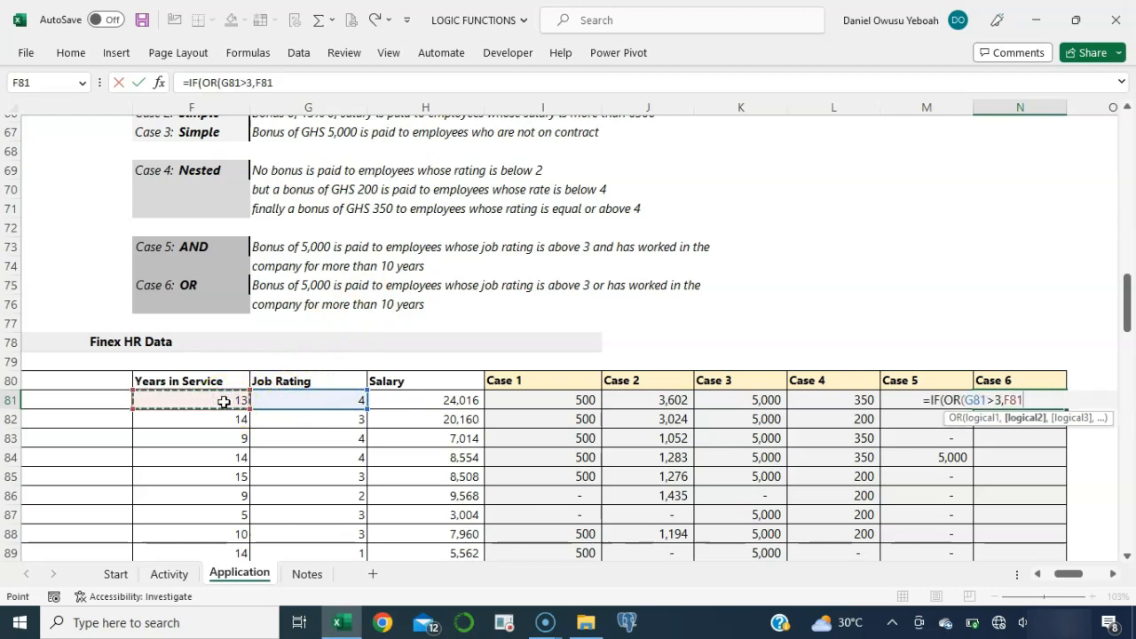
text(>10)
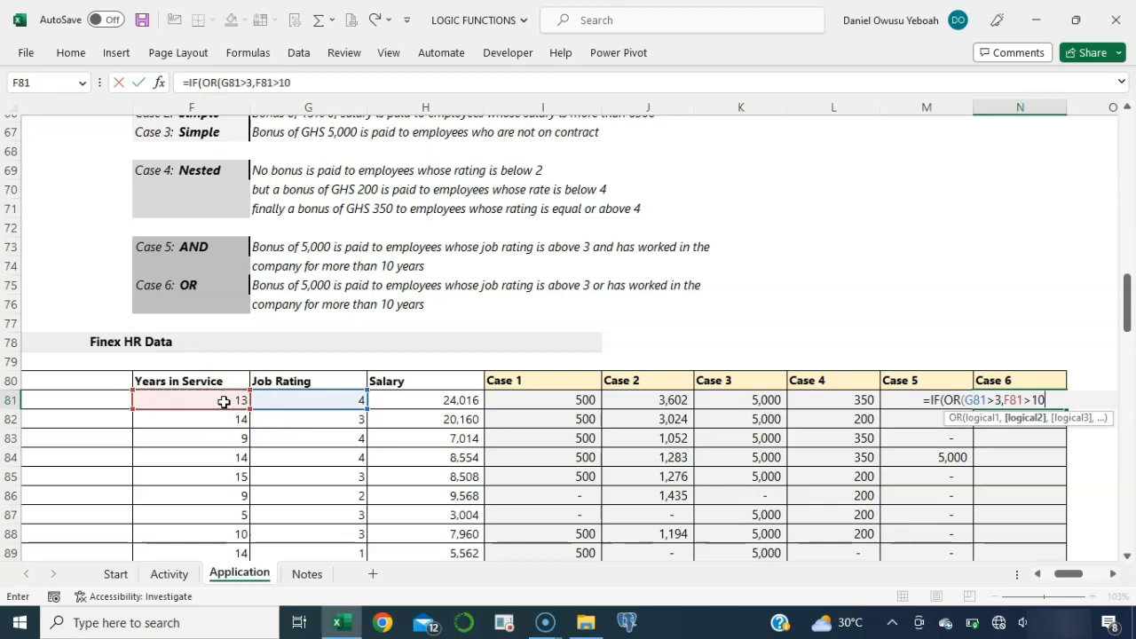
text())
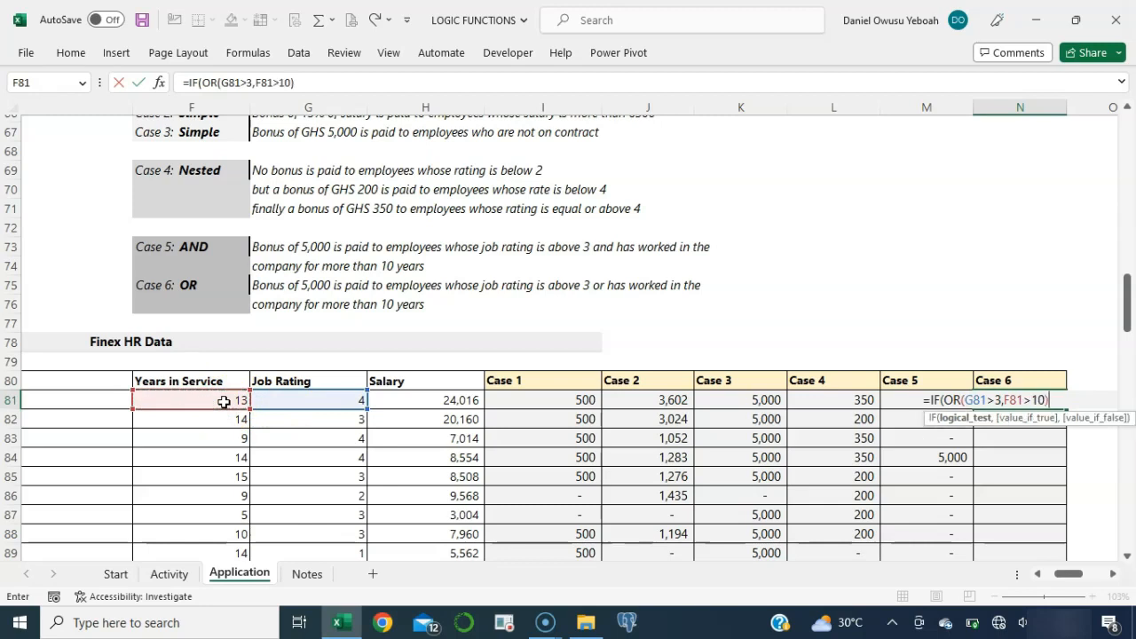
- Finish the N81 formula by returning 5000 when true and 0 when false, then commit it
text(,)
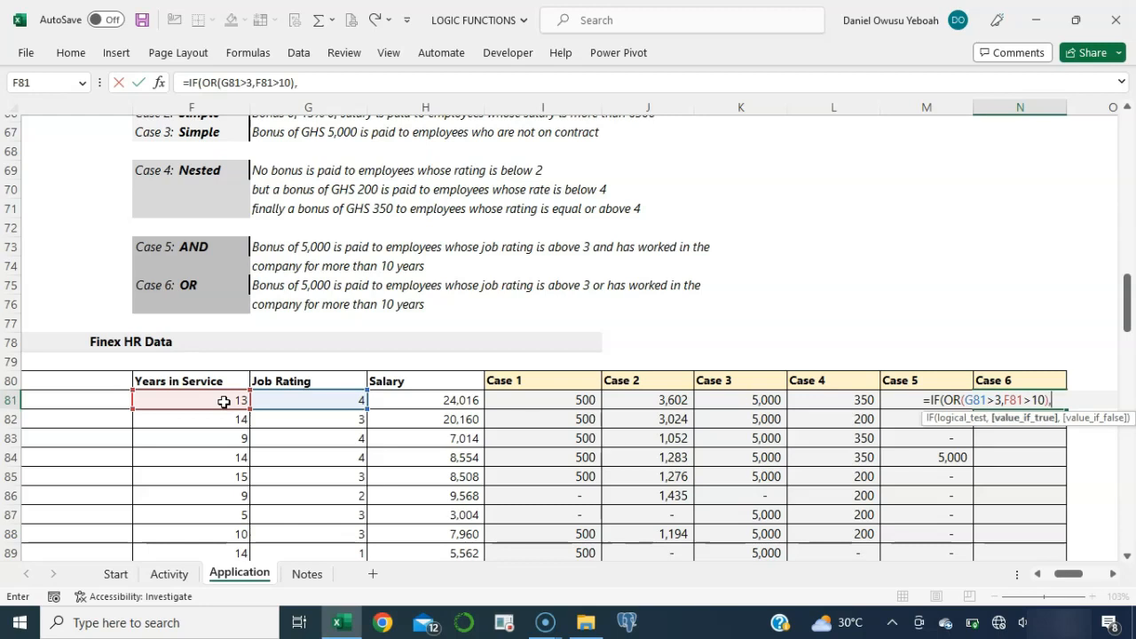
text(5000,0)
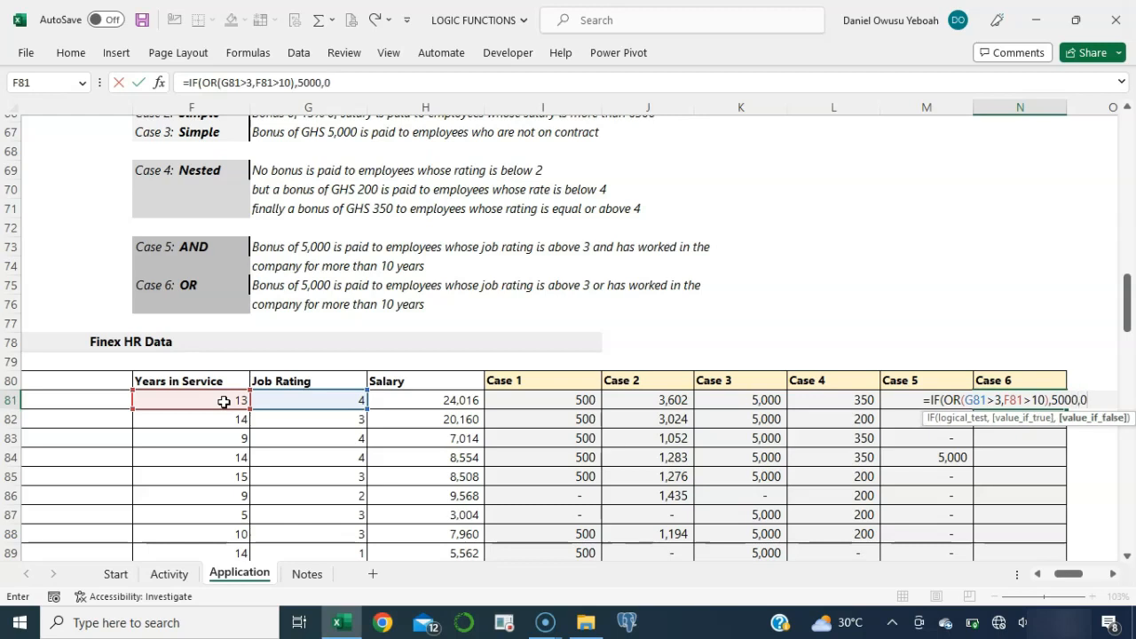
text())
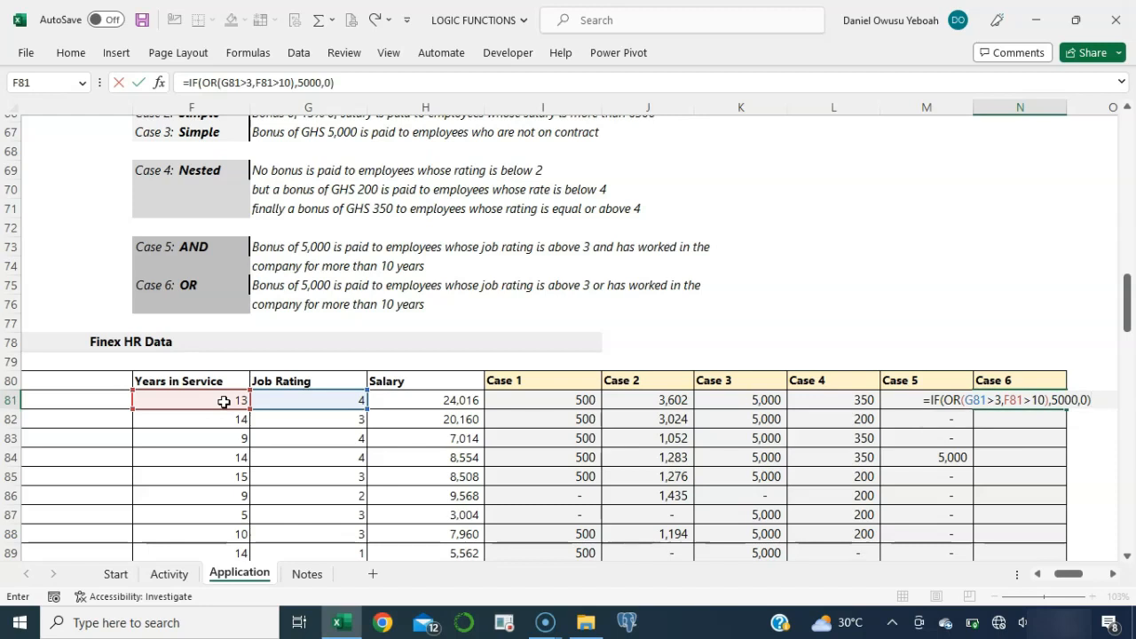
key(Return)
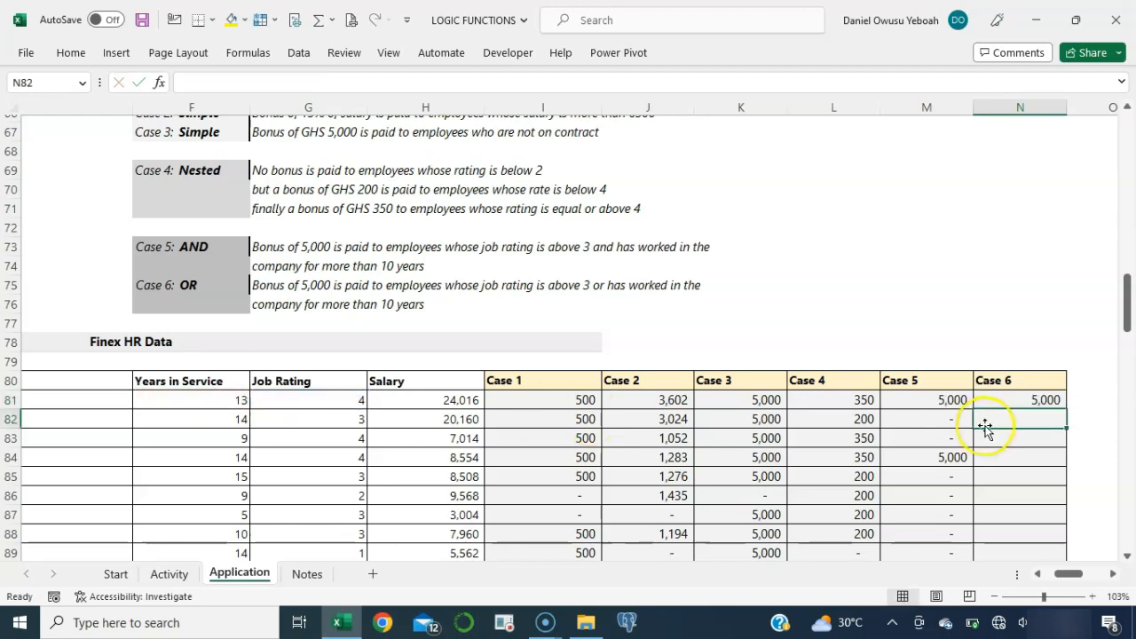
- Fill the N81 formula down the Case 6 column to row 115 and check the results against the bonus policy
click(1022, 399)
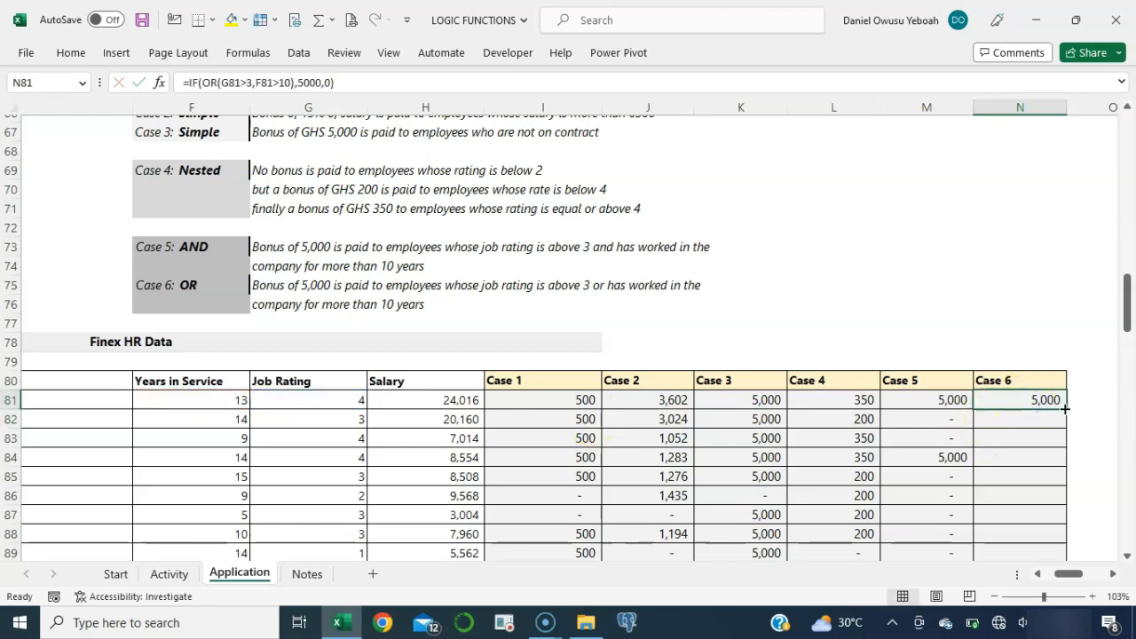
double_click(1062, 407)
scroll(1001, 451, down, 2)
scroll(1001, 451, down, 4)
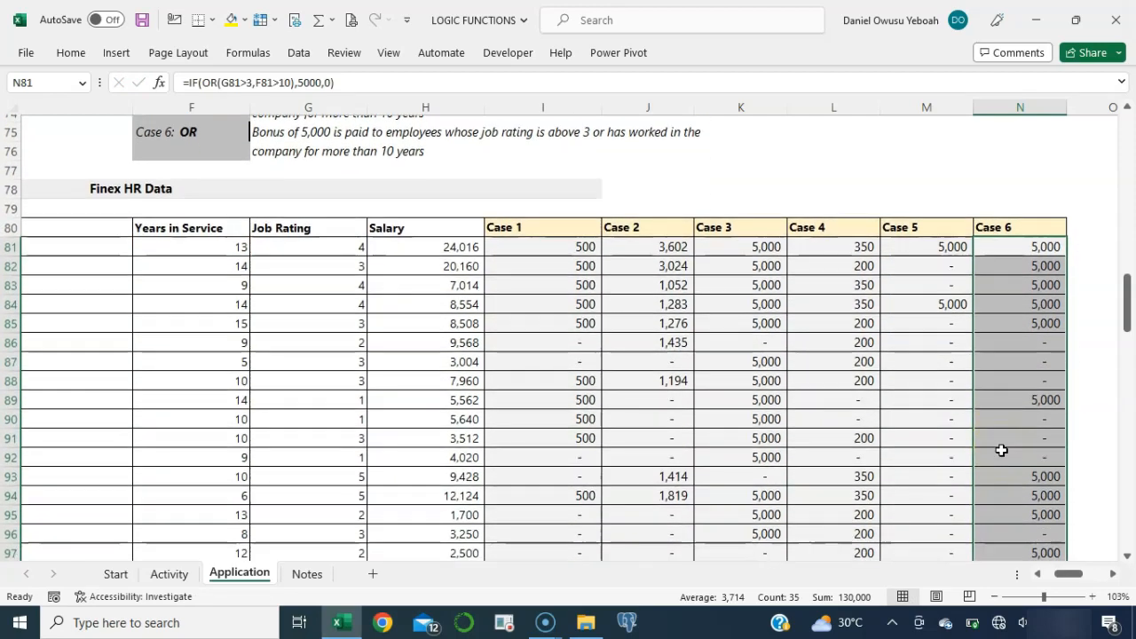
scroll(1001, 451, down, 3)
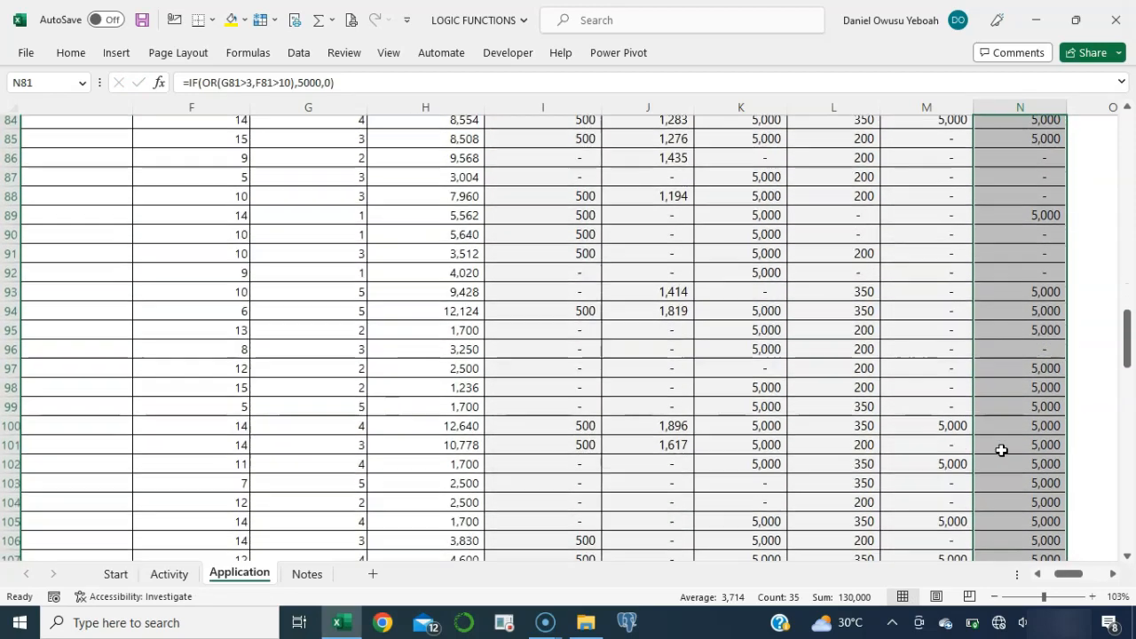
scroll(1001, 450, down, 1)
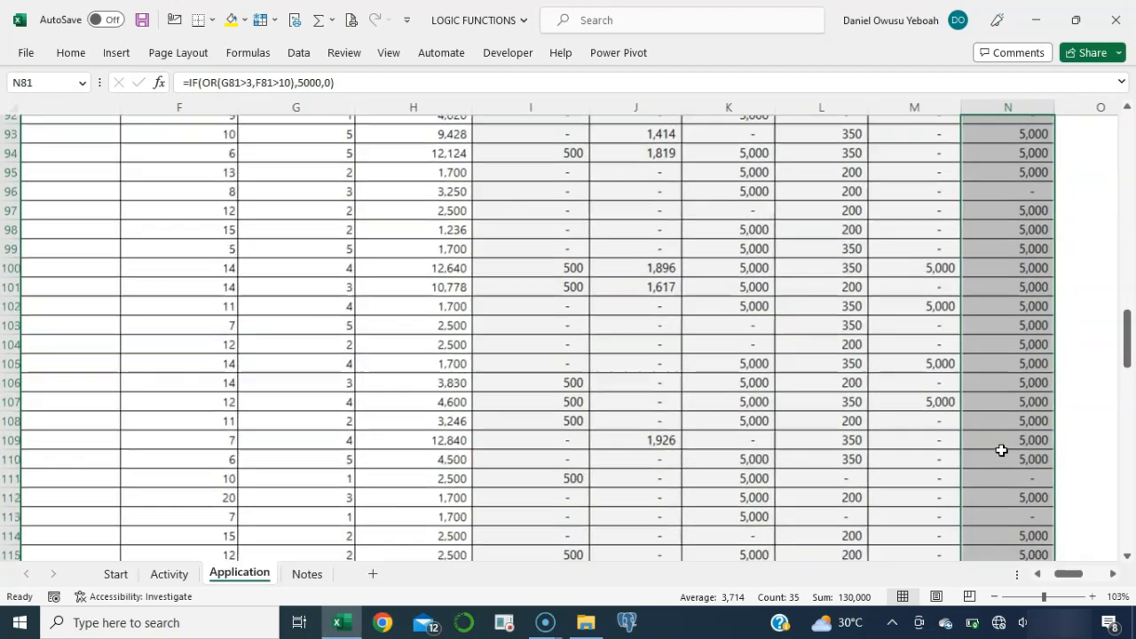
scroll(1001, 450, up, 10)
scroll(1001, 451, left, 2)
scroll(1001, 451, up, 1)
scroll(1001, 451, left, 1)
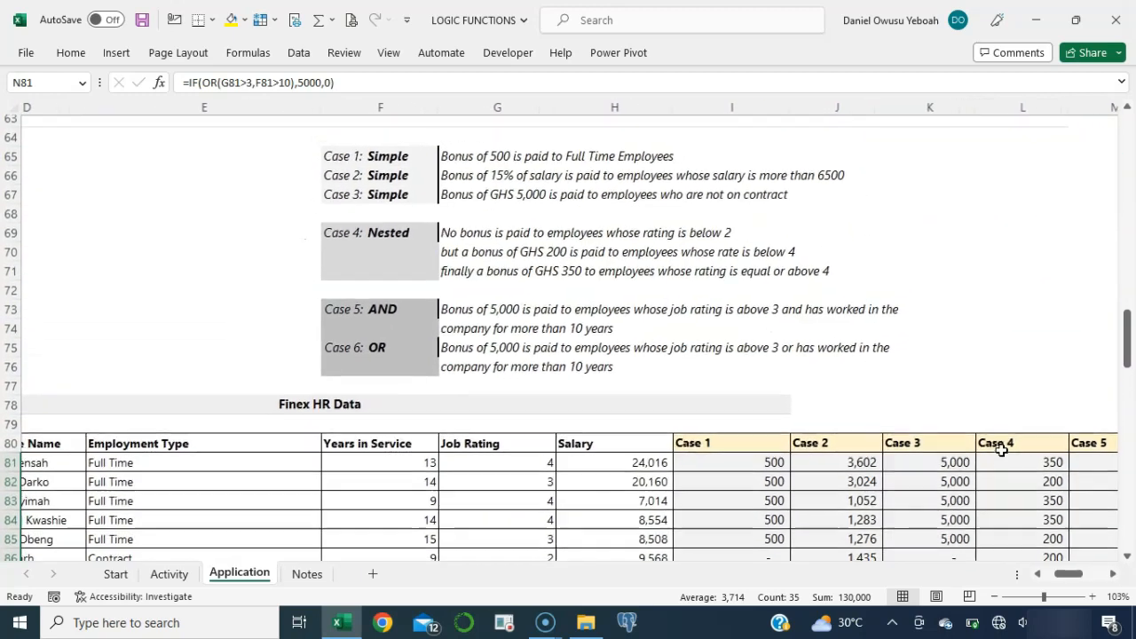